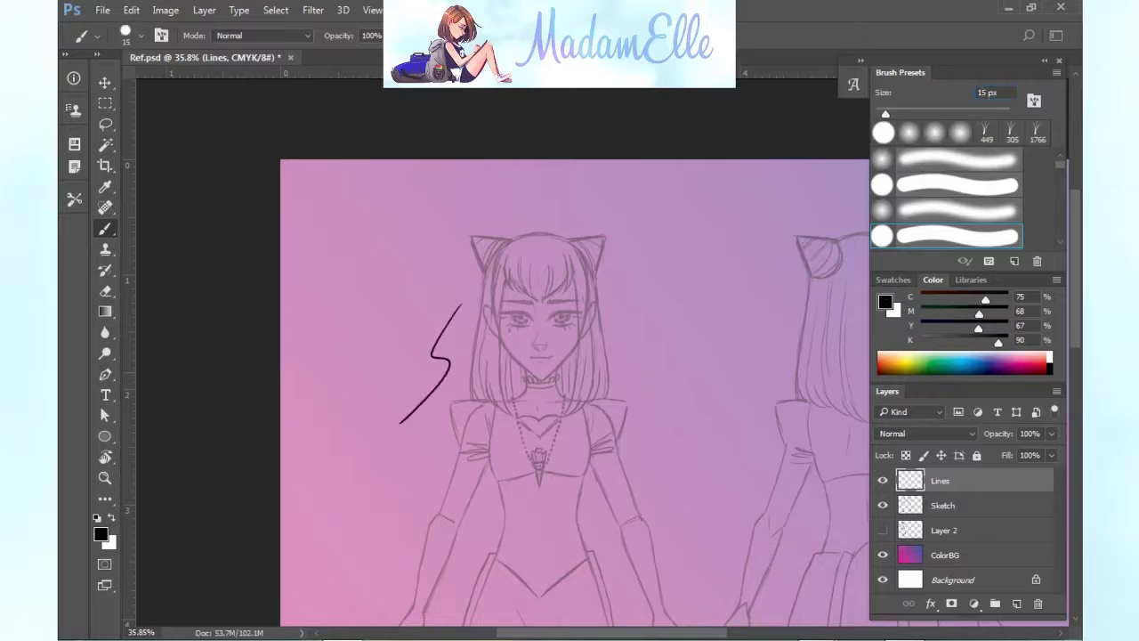
Lower the Sketch layer's opacity to 11% so it serves as a faint guide for inking the face.
click(948, 505)
click(1052, 433)
drag(1009, 453, 988, 452)
scroll(658, 401, up, 1)
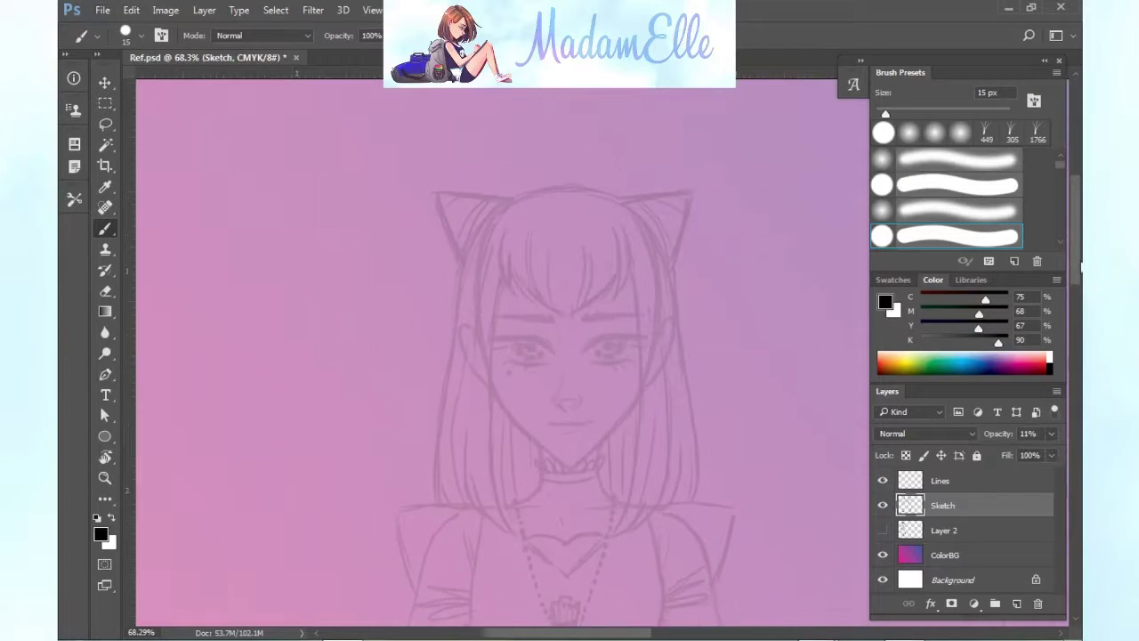
drag(1077, 279, 1077, 263)
scroll(658, 401, up, 2)
Ink the upper lid of the right-hand eye on the Lines layer with a 9 px brush.
key(bracketleft)
key(bracketleft)
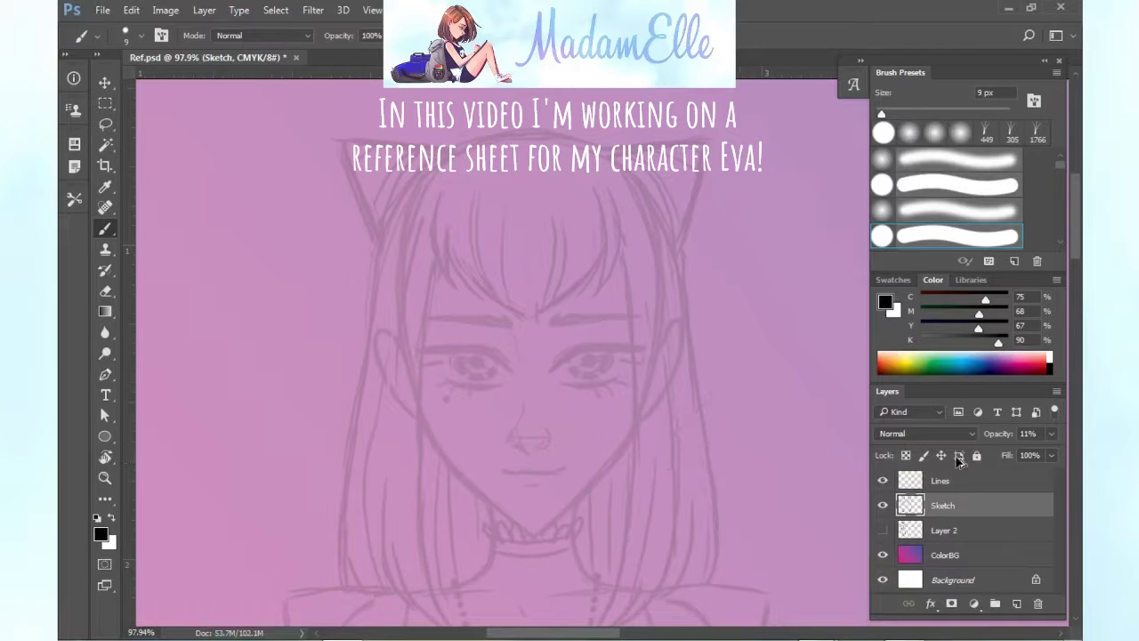
click(942, 479)
drag(545, 379, 594, 350)
key(ctrl+z)
scroll(605, 374, up, 2)
drag(529, 387, 569, 358)
key(ctrl+z)
drag(525, 393, 682, 353)
mouse_move(537, 378)
mouse_down()
mouse_move(525, 391)
mouse_move(615, 350)
mouse_move(668, 364)
mouse_up()
key(ctrl+z)
key(ctrl+z)
drag(530, 391, 690, 357)
drag(546, 381, 658, 353)
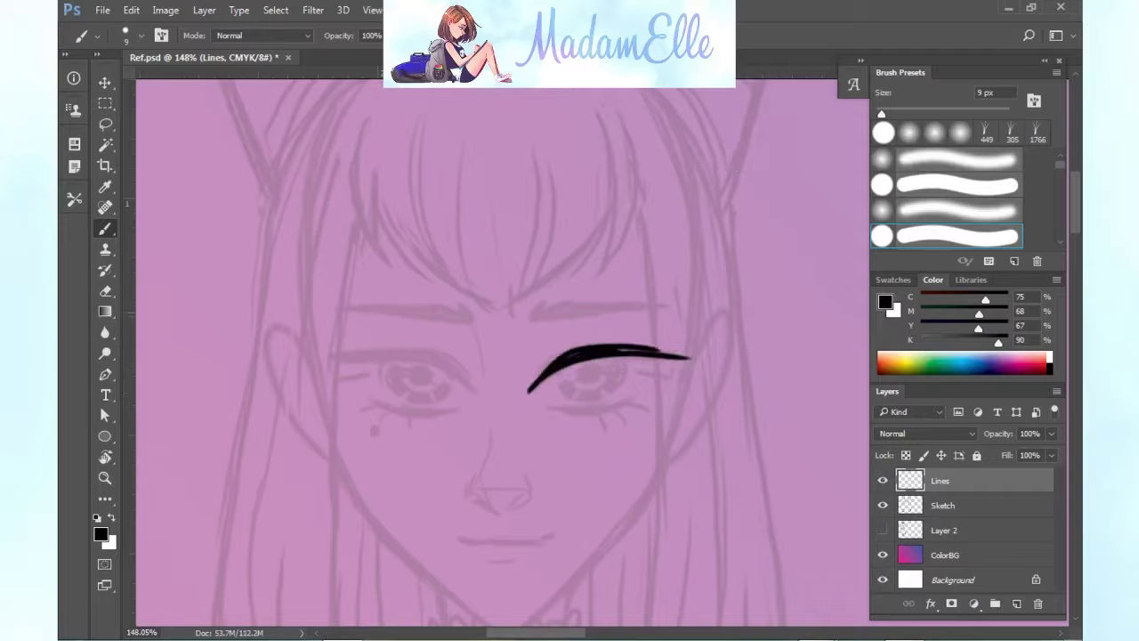
Ink the lower lid, the outer corner line and the lower lashes of the right-hand eye.
drag(547, 406, 642, 398)
drag(635, 363, 687, 359)
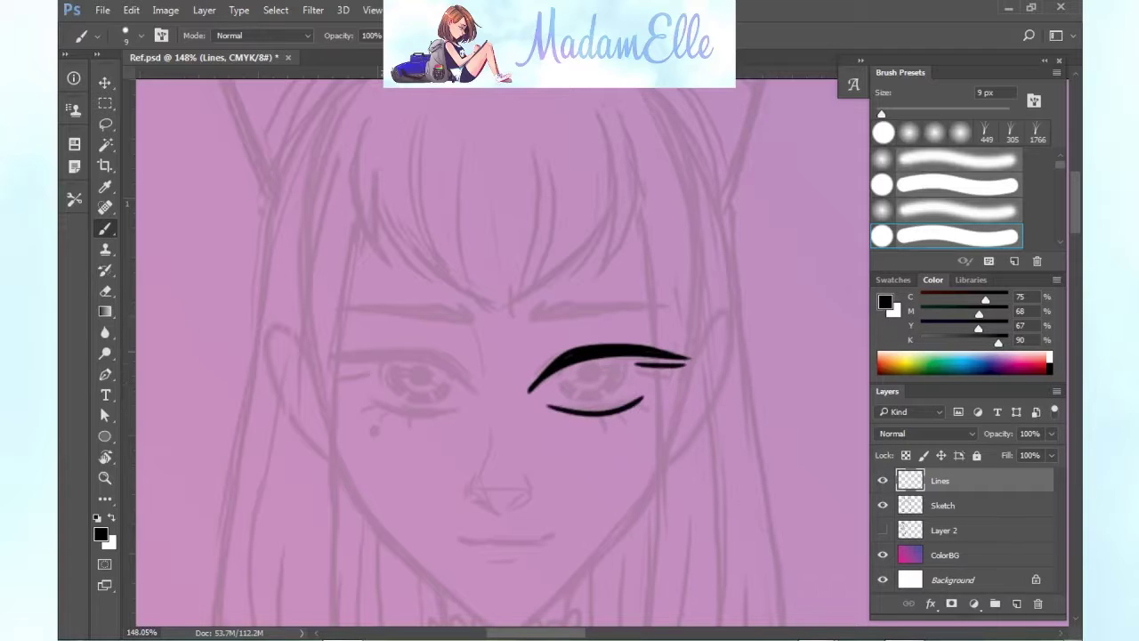
mouse_move(607, 414)
mouse_down()
mouse_move(610, 430)
mouse_move(623, 427)
mouse_up()
drag(627, 409, 631, 420)
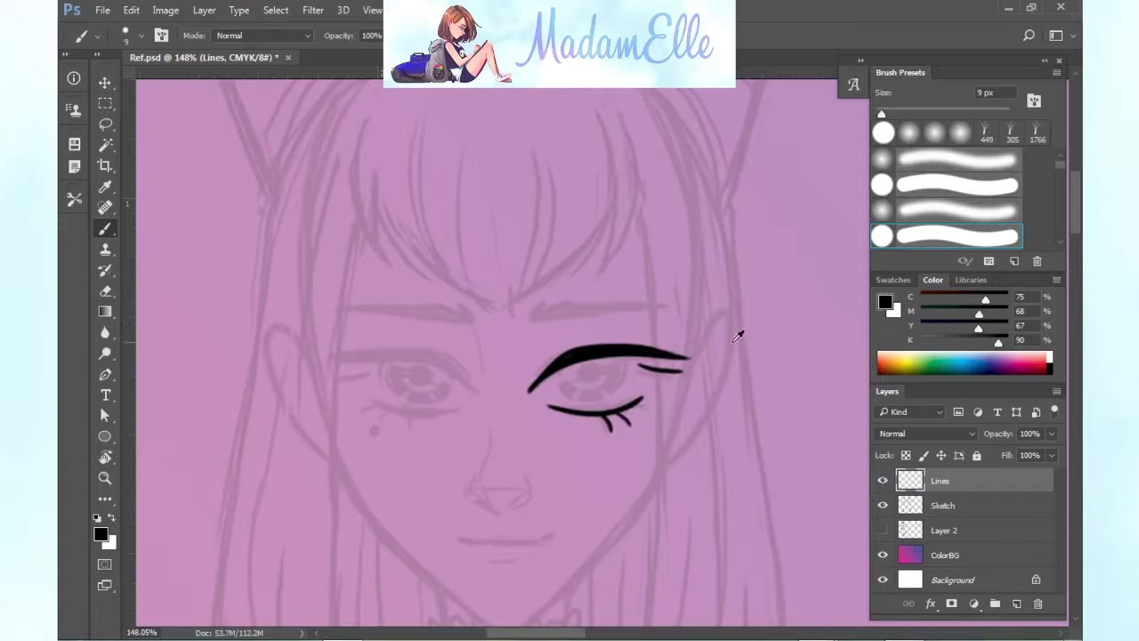
Set the brush tip spacing to 1% and adjust the brush's Shape Dynamics controls.
click(1035, 100)
drag(609, 420, 590, 420)
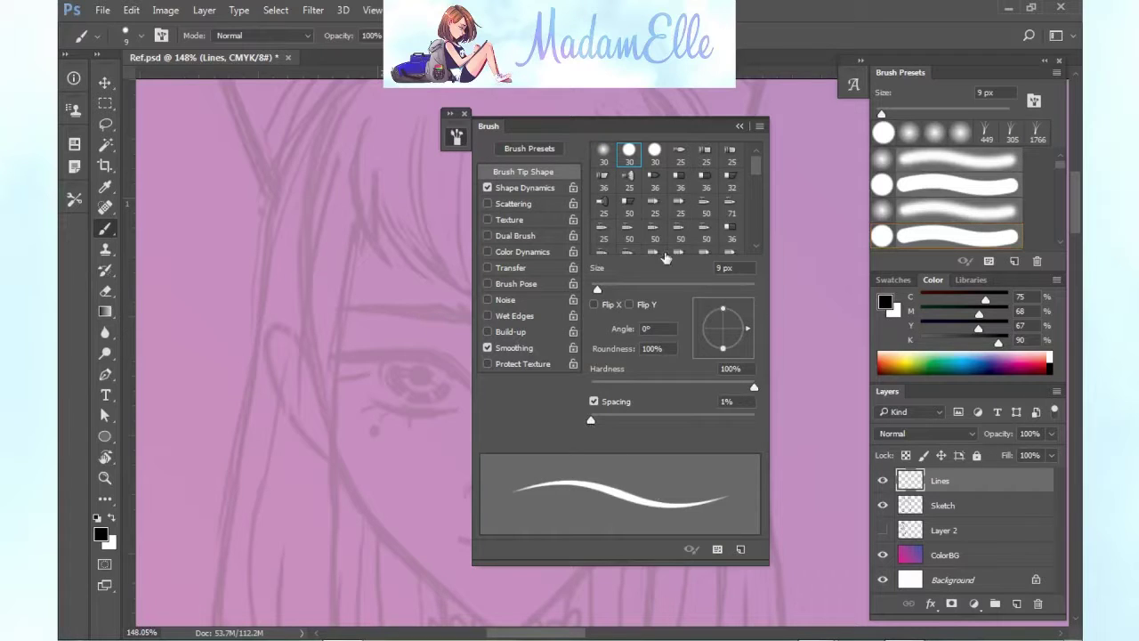
click(525, 188)
click(704, 183)
click(699, 205)
click(705, 185)
click(700, 216)
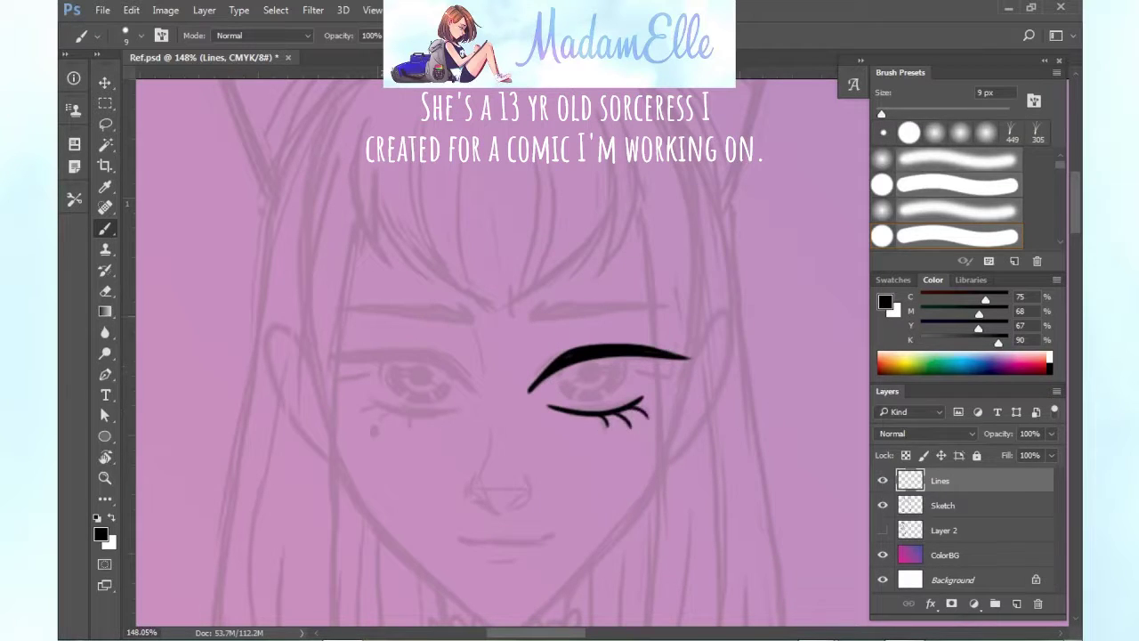
Thin the inked upper lid with the eraser, then replace the Lines layer with a new empty layer named Lines.
key(e)
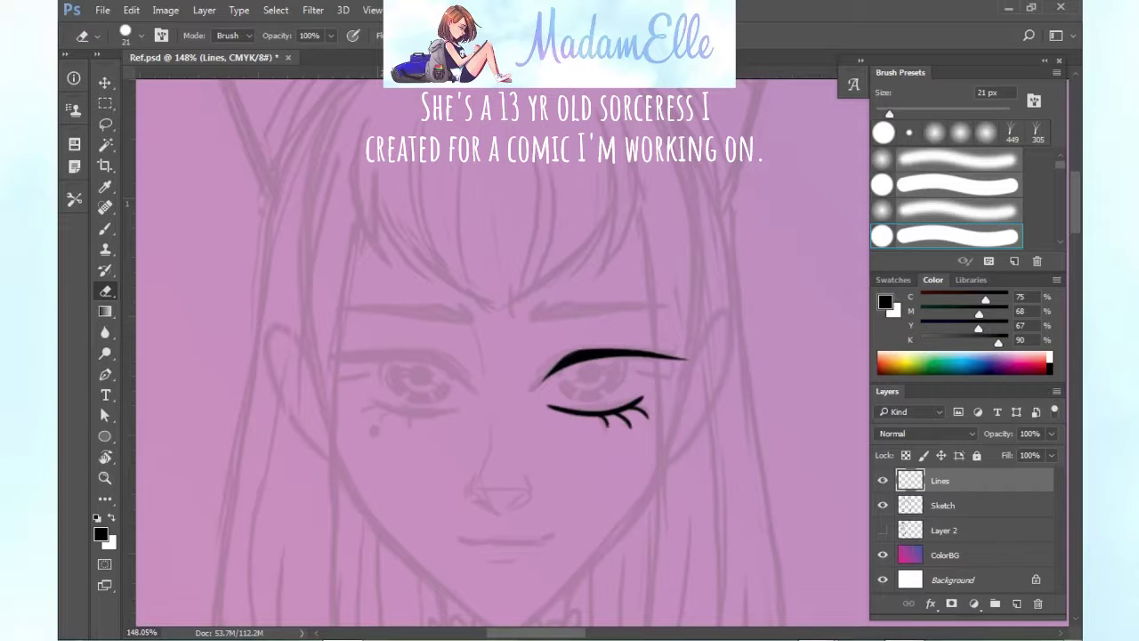
click(106, 229)
drag(970, 481, 1037, 603)
click(1017, 603)
double_click(939, 480)
text(Line)
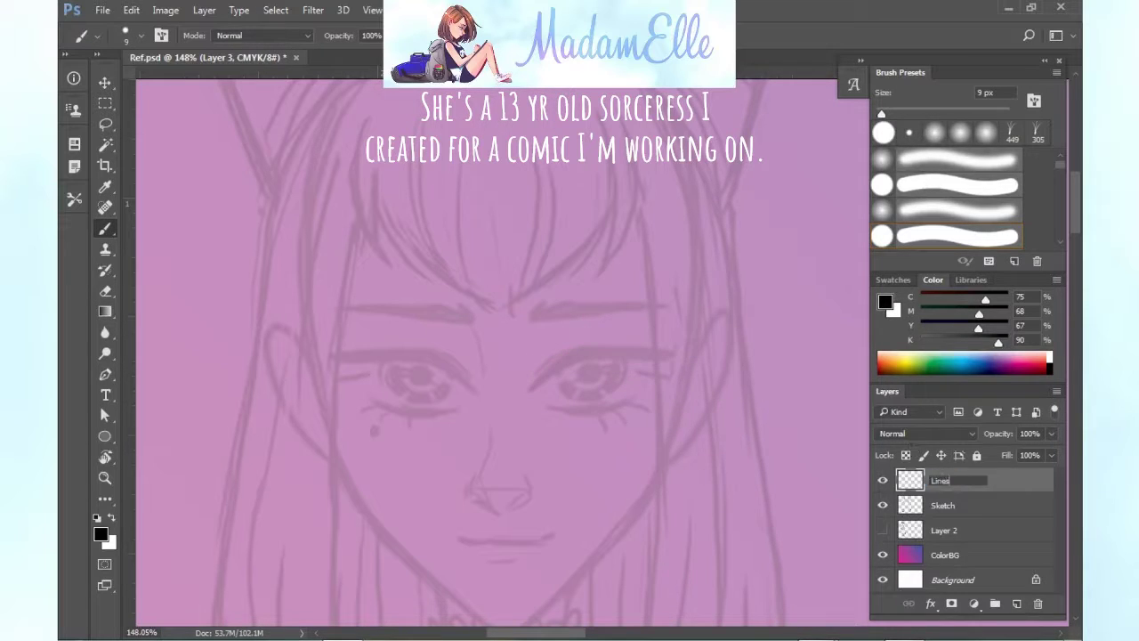
text(s)
key(Return)
Ink the upper lid of the right-hand eye along the sketch with a 5 px brush.
drag(532, 389, 690, 351)
key(ctrl+z)
drag(996, 92, 925, 98)
text(5)
key(Return)
mouse_move(532, 389)
mouse_down()
mouse_move(639, 352)
mouse_move(678, 353)
mouse_up()
key(ctrl+z)
drag(532, 389, 664, 351)
mouse_move(534, 387)
mouse_down()
mouse_move(584, 360)
mouse_move(633, 358)
mouse_up()
Set the brush size to 8 px and ink the lower lid of the right-hand eye.
drag(548, 406, 648, 391)
key(ctrl+z)
drag(548, 406, 633, 414)
key(ctrl+z)
drag(997, 92, 954, 96)
text(11)
key(Return)
drag(548, 404, 647, 391)
key(ctrl+z)
drag(881, 114, 880, 114)
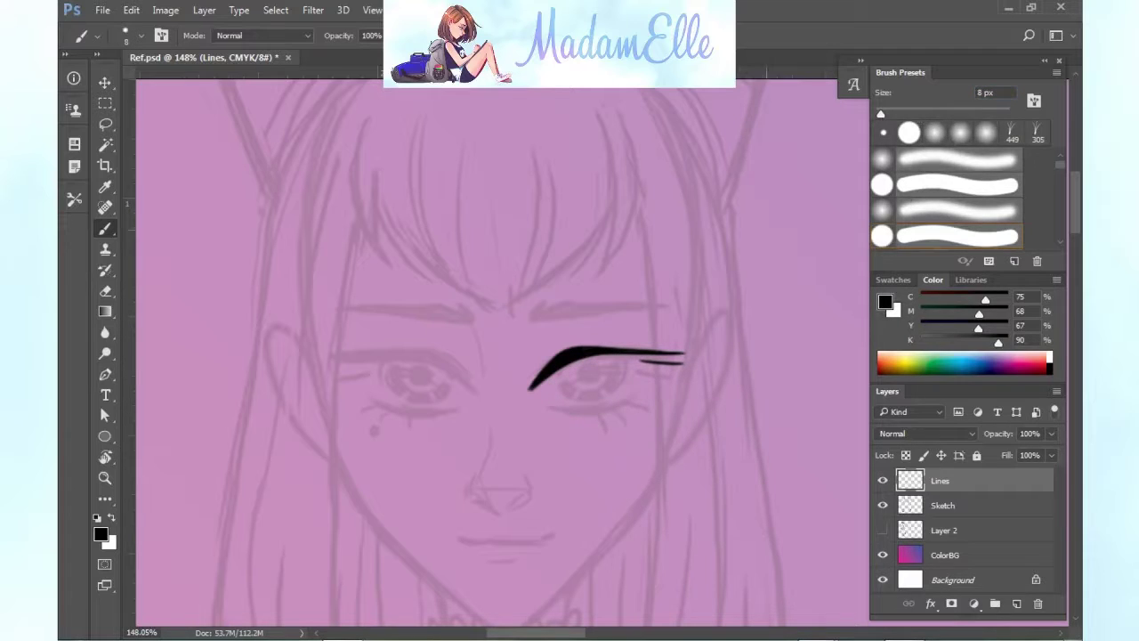
drag(550, 402, 632, 405)
Delete the Lines layer and create a new empty layer named Lines in its place.
click(203, 10)
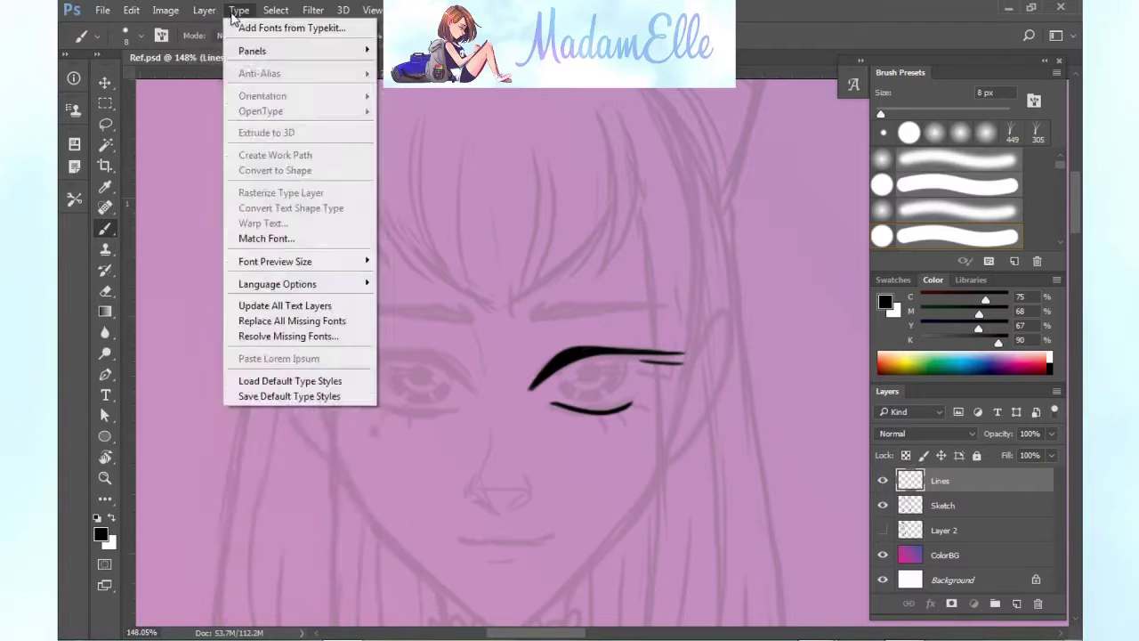
click(209, 10)
key(Delete)
click(1016, 603)
double_click(944, 481)
text(Lines)
key(Return)
Ink the right-hand eyebrow with its inner brow strokes and the upper lid, refining the lid with the eraser.
mouse_move(540, 306)
mouse_down()
mouse_move(672, 300)
mouse_move(574, 311)
mouse_move(614, 306)
mouse_up()
drag(533, 306, 524, 320)
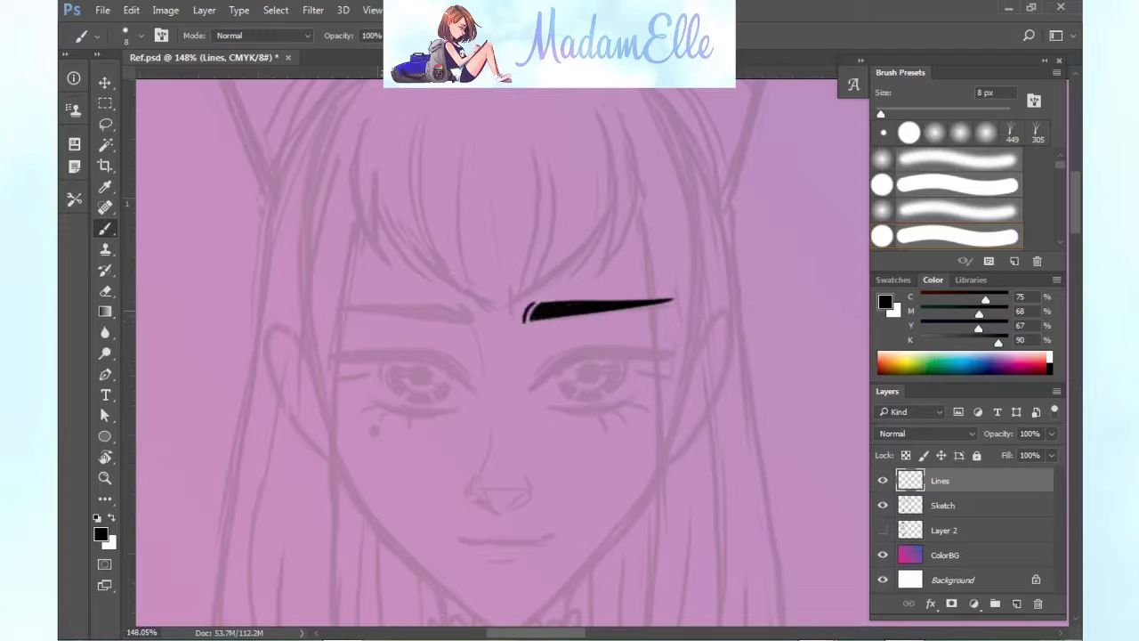
mouse_move(530, 390)
mouse_down()
mouse_move(676, 360)
mouse_move(533, 388)
mouse_move(564, 377)
mouse_up()
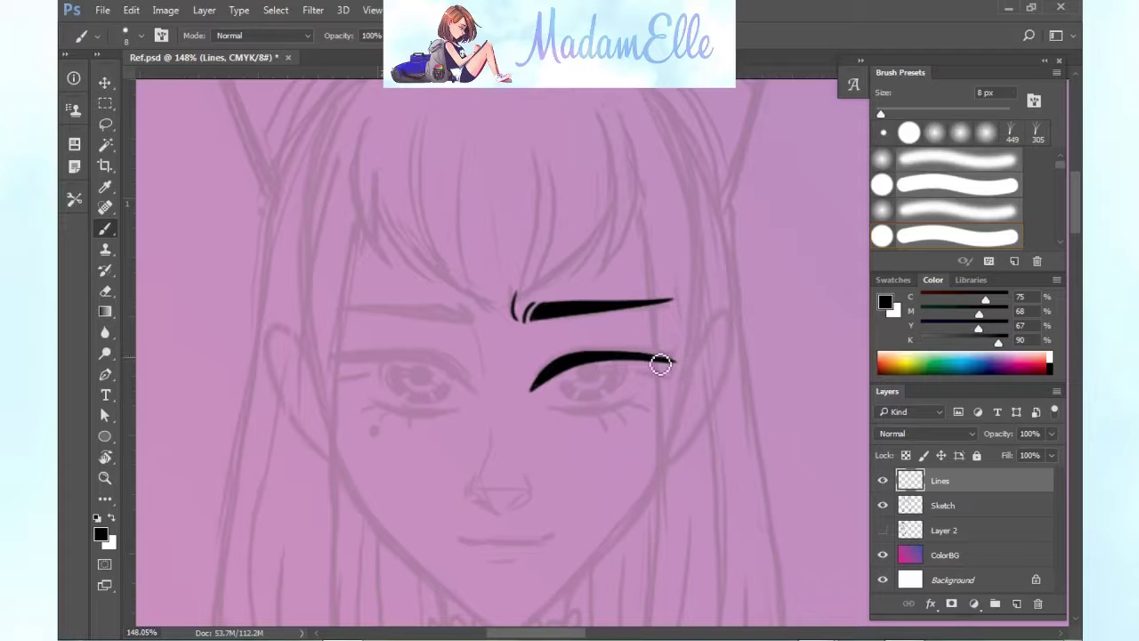
key(e)
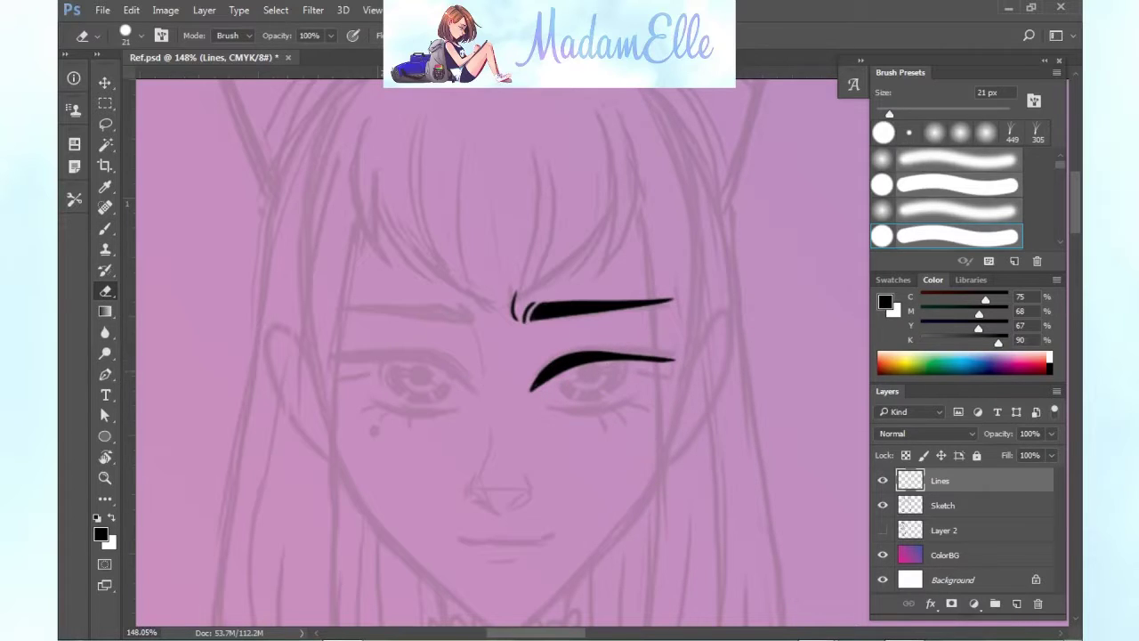
key(b)
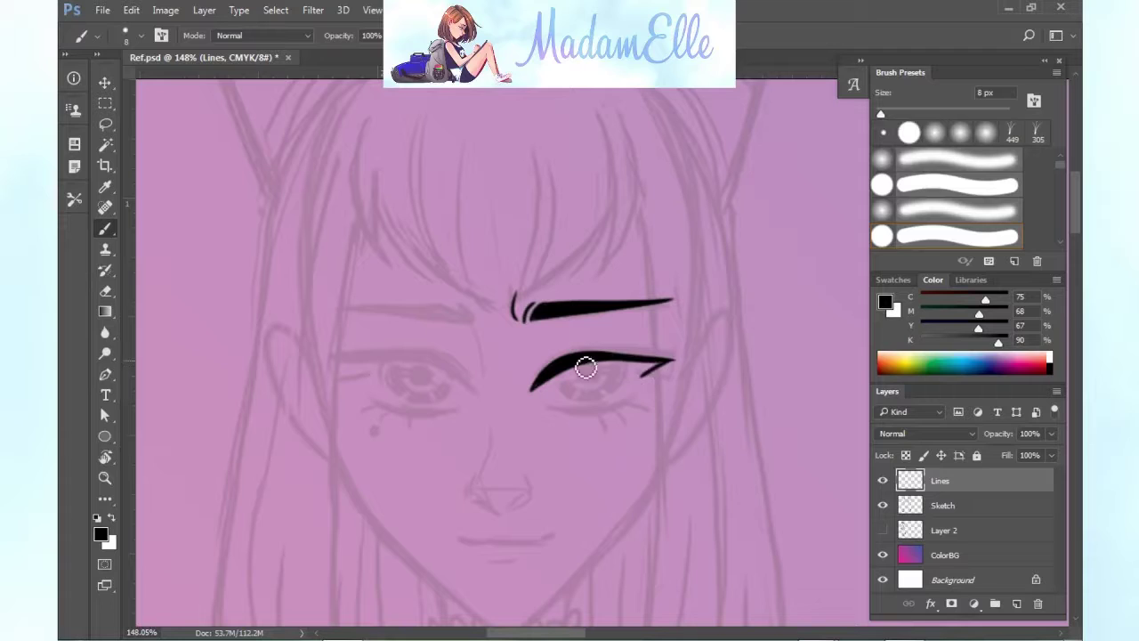
Complete the right-hand eye with the outer wing, lower lid, iris, filled pupil and lower lashes, cleaning up with the eraser.
drag(674, 360, 637, 377)
drag(540, 402, 632, 393)
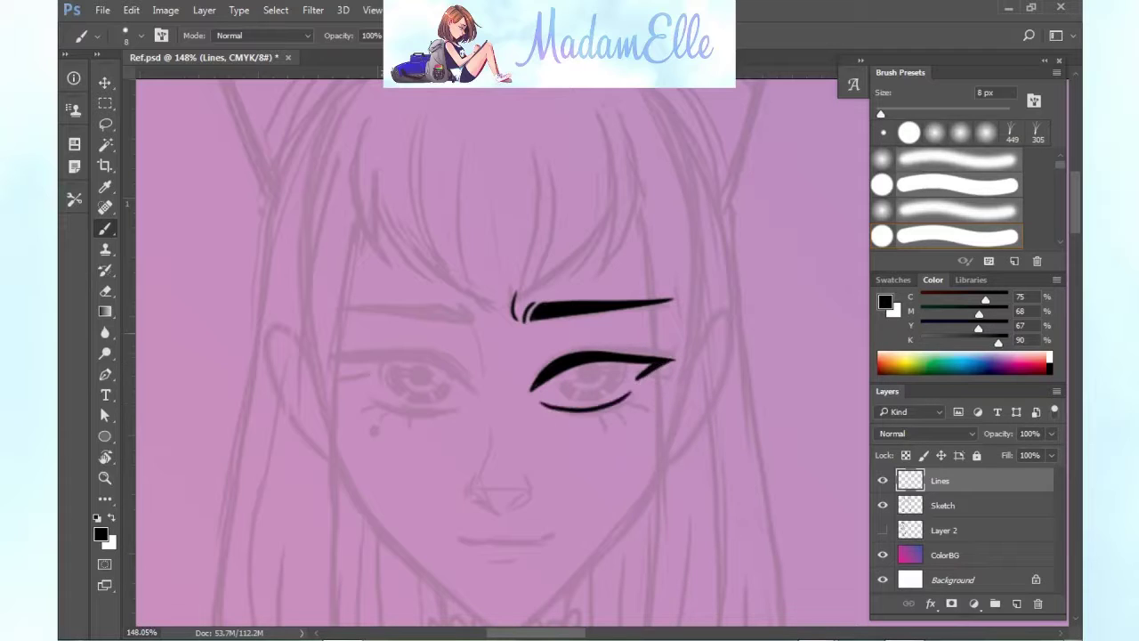
mouse_move(564, 376)
mouse_down()
mouse_move(576, 365)
mouse_move(593, 379)
mouse_up()
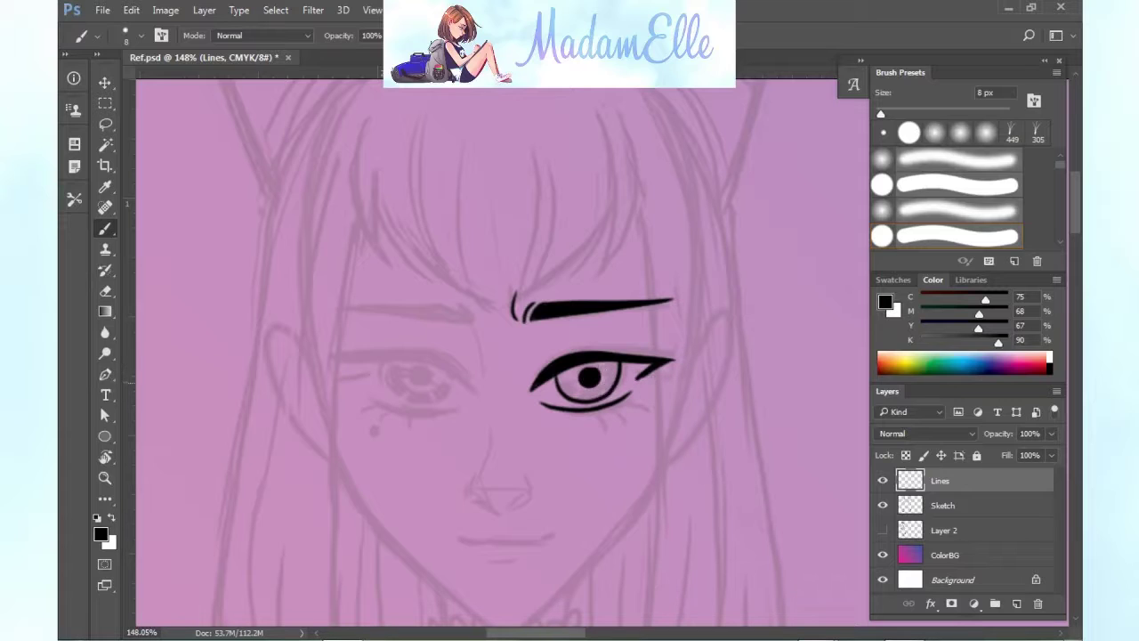
drag(611, 407, 617, 421)
key(e)
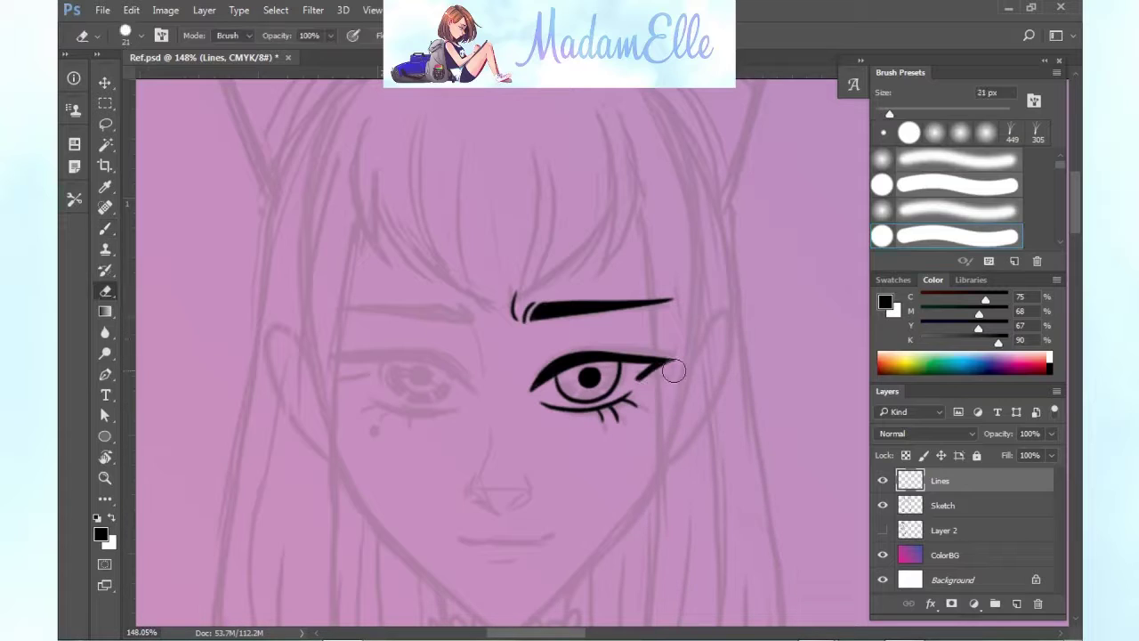
click(105, 230)
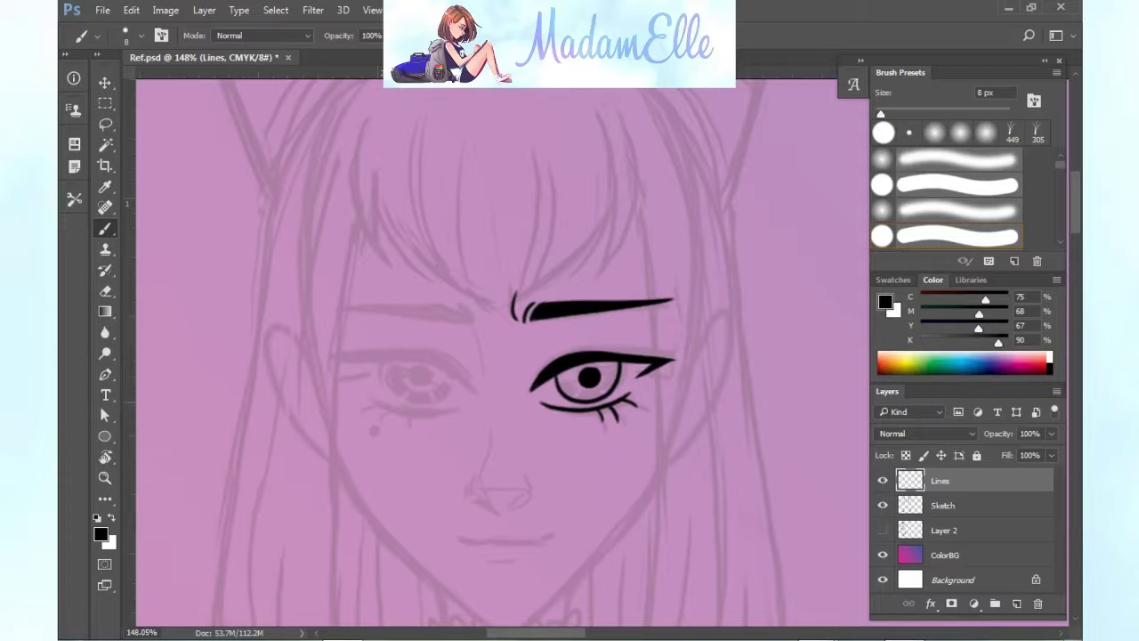
Draw the curved nose-bridge line between the eyes and set the brush size to 5 px.
drag(472, 324, 486, 375)
drag(1077, 218, 1077, 237)
text(5)
key(Return)
Try inking the nostrils and mouth line with the 5 px brush and trimming them with the eraser.
mouse_move(477, 332)
mouse_down()
mouse_move(494, 342)
mouse_move(529, 312)
mouse_up()
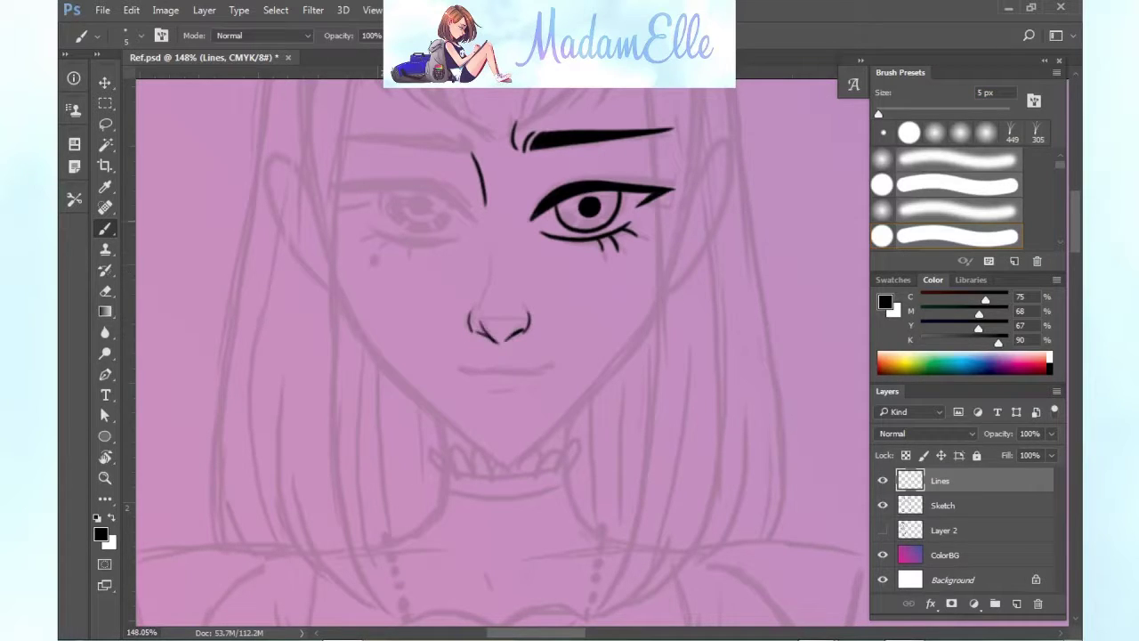
drag(465, 367, 554, 365)
click(105, 291)
drag(463, 369, 553, 367)
mouse_move(528, 316)
mouse_down()
mouse_move(472, 322)
mouse_move(494, 340)
mouse_move(524, 327)
mouse_move(485, 338)
mouse_up()
click(108, 230)
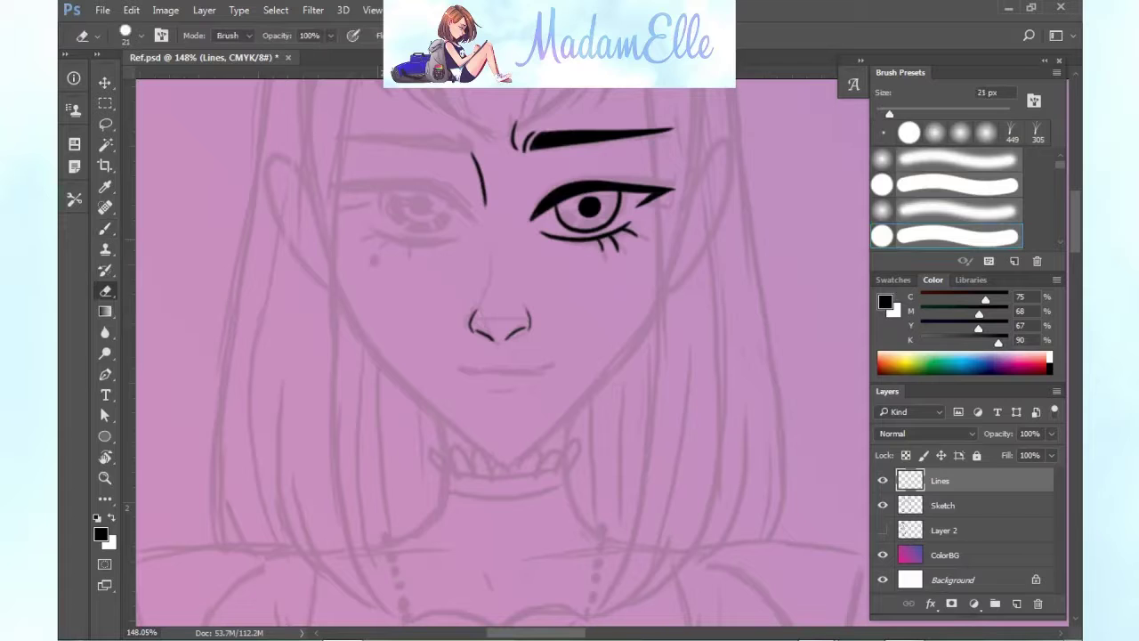
key(ctrl+alt+z)
key(ctrl+alt+z)
key(ctrl+alt+z)
Duplicate the Lines layer, flip the copy horizontally and place it over the sketched left-hand eye and eyebrow.
scroll(534, 311, up, 3)
right_click(950, 483)
click(676, 199)
key(Return)
click(105, 83)
click(165, 10)
mouse_move(132, 11)
mouse_move(185, 352)
click(409, 524)
mouse_move(628, 347)
mouse_down()
mouse_move(471, 359)
mouse_move(483, 347)
mouse_up()
Erase the surplus mirrored nose-bridge and brow strokes from the copy and merge it into the Lines layer.
click(105, 291)
drag(488, 276, 488, 249)
drag(520, 333, 525, 293)
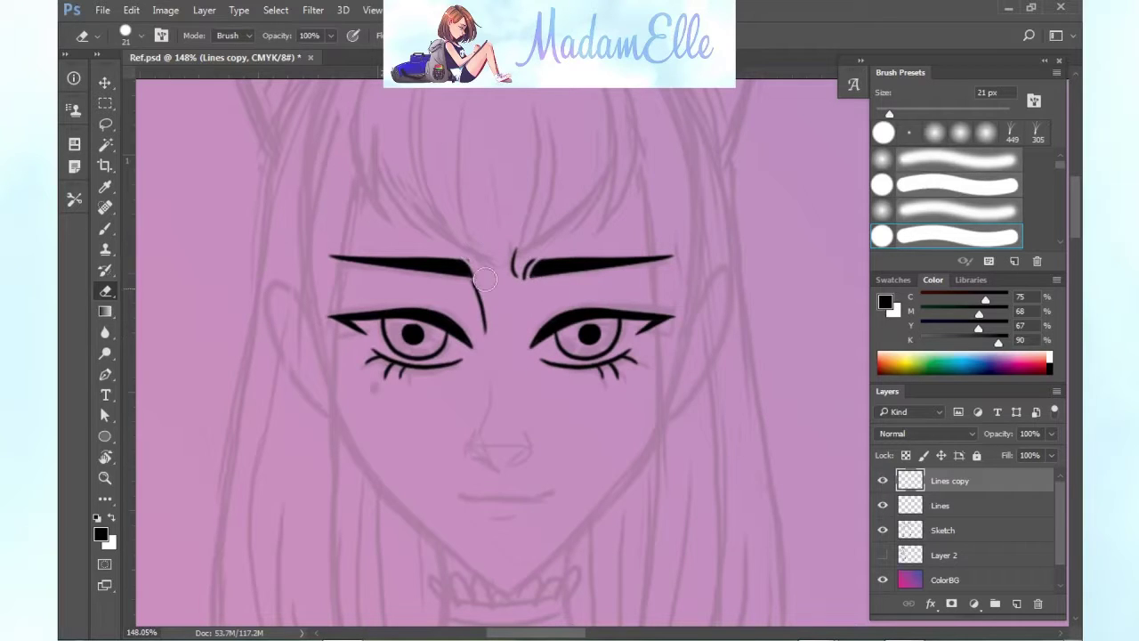
key(b)
mouse_move(413, 323)
mouse_down()
mouse_move(433, 332)
mouse_move(420, 322)
mouse_up()
click(948, 506)
click(950, 480)
key(ctrl+e)
Erase the pupils of both eyes and repaint them as solid black circles inside the irises.
key(e)
mouse_move(585, 328)
mouse_down()
mouse_move(594, 338)
mouse_move(585, 322)
mouse_up()
key(b)
key(e)
mouse_move(409, 328)
mouse_down()
mouse_move(427, 335)
mouse_move(421, 322)
mouse_up()
key(b)
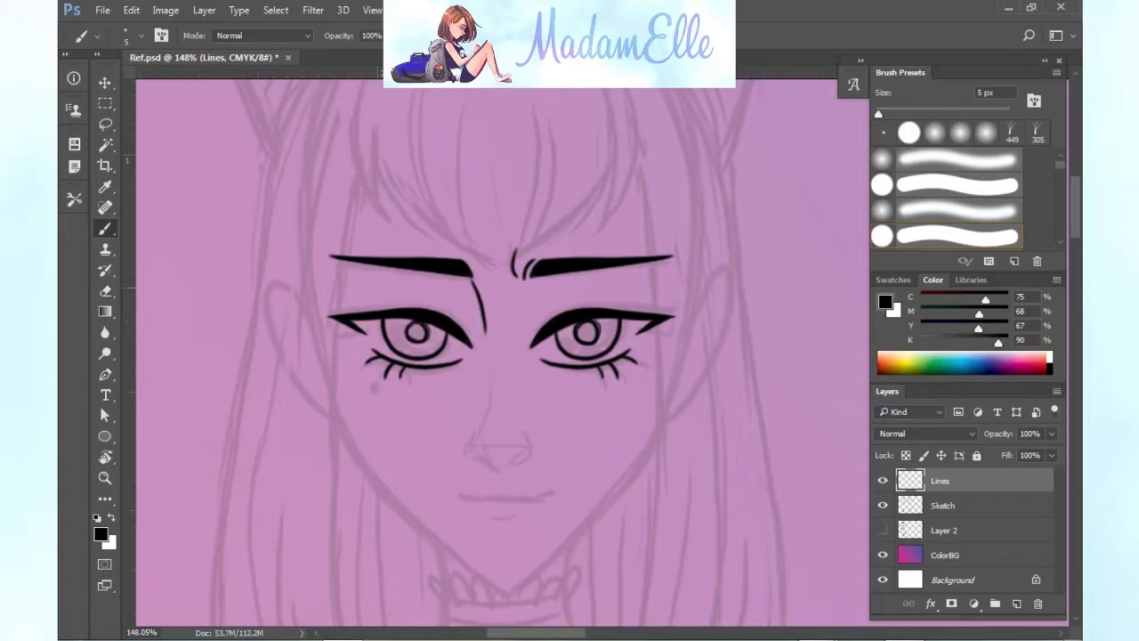
mouse_move(587, 328)
mouse_down()
mouse_move(602, 340)
mouse_move(593, 349)
mouse_up()
drag(409, 329, 420, 345)
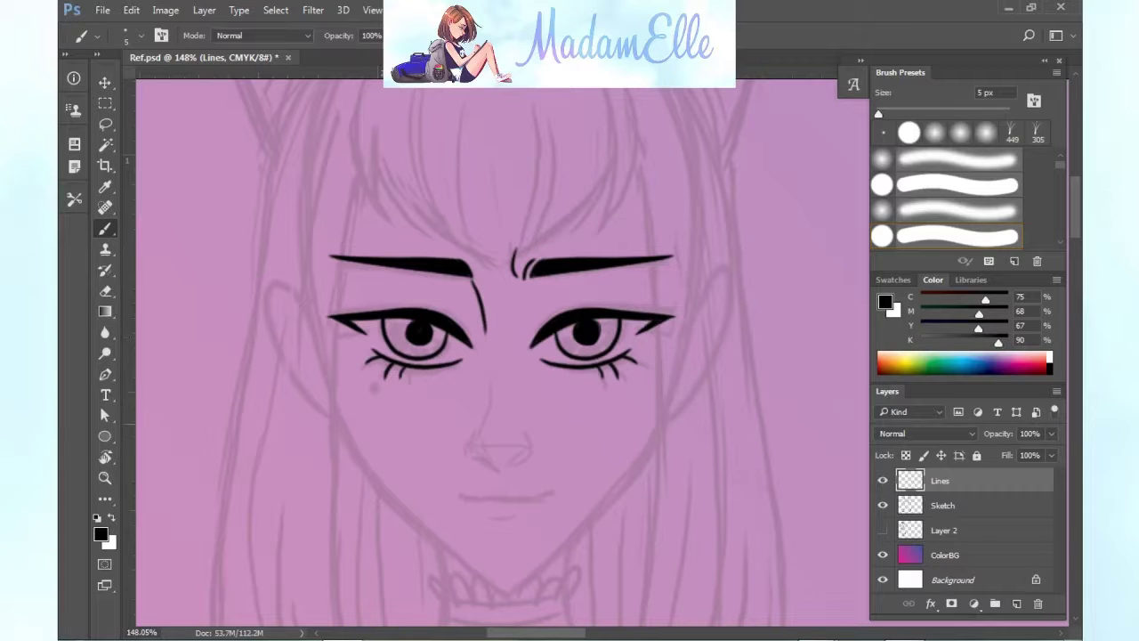
Ink the mouth line with heavier corners, the nostrils and the beauty mark under the left-hand eye.
drag(478, 495, 555, 492)
click(464, 496)
drag(492, 516, 520, 514)
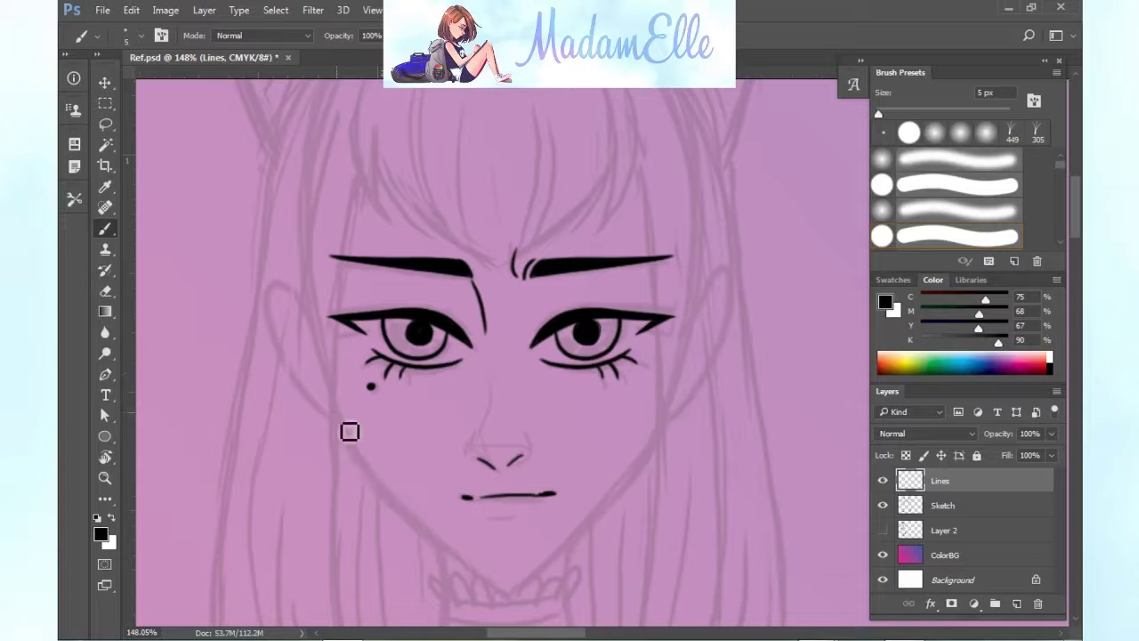
Try inking the jawline on both sides of the face directly on the Lines layer.
key(ctrl+z)
drag(330, 393, 496, 593)
key(ctrl+z)
drag(338, 423, 495, 585)
key(ctrl+z)
key(ctrl+z)
key(ctrl+z)
mouse_move(343, 425)
mouse_down()
mouse_move(504, 585)
mouse_move(431, 539)
mouse_move(502, 597)
mouse_up()
key(ctrl+z)
key(ctrl+z)
drag(512, 594, 653, 433)
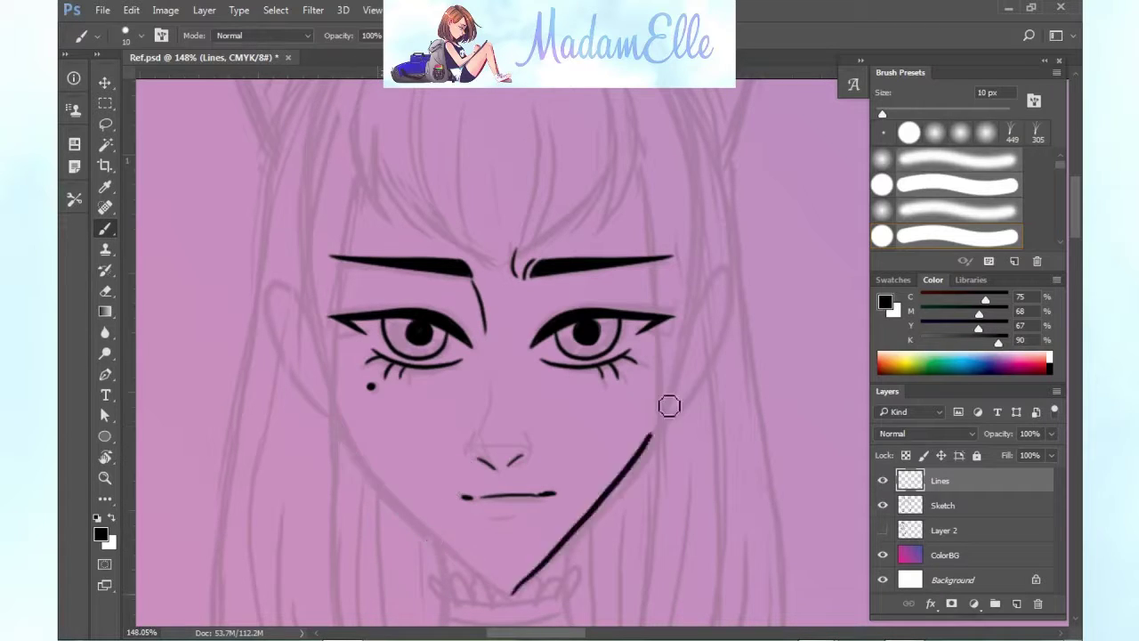
key(ctrl+z)
Ink the right-hand jawline on a new layer with a 10 px brush and duplicate that layer.
click(1016, 603)
drag(527, 577, 660, 435)
right_click(943, 480)
click(656, 204)
key(Return)
Flip the duplicated jawline horizontally, move it to the left-hand side of the face and merge it with the original jawline layer.
click(130, 9)
mouse_move(323, 350)
click(410, 524)
key(v)
drag(632, 486, 460, 483)
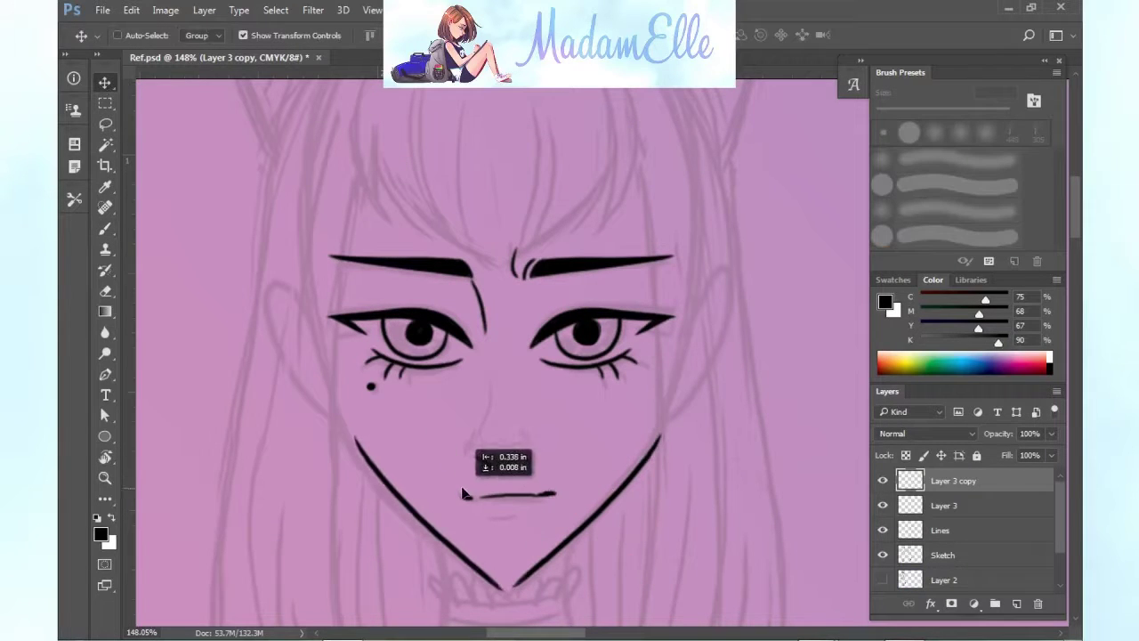
key(ctrl+e)
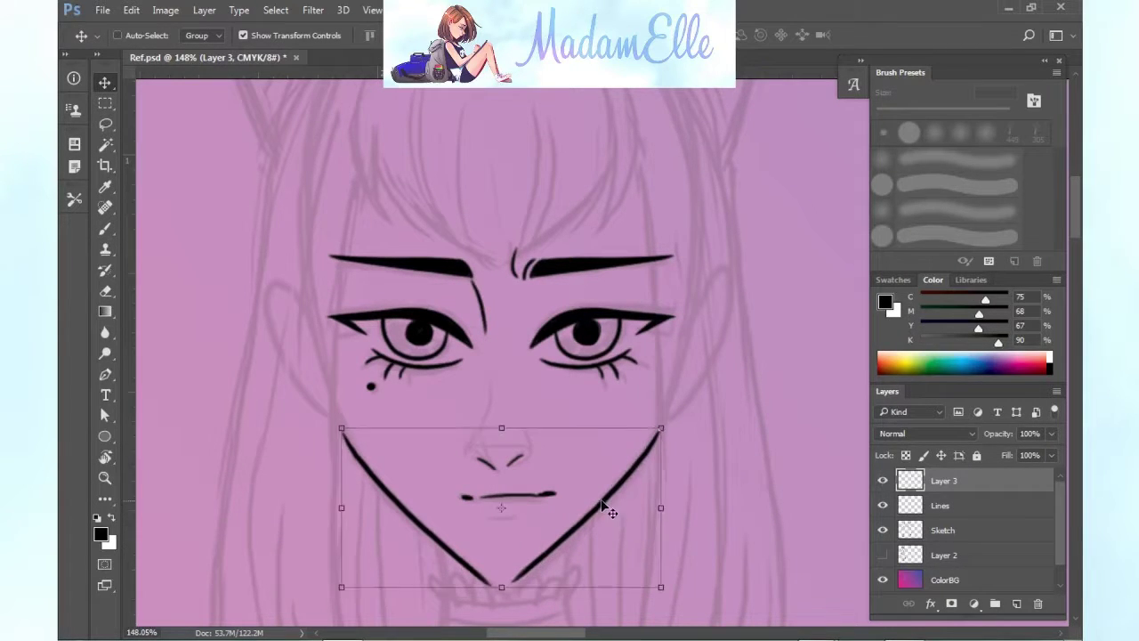
Join the two jaw strokes at the chin and transform the jawline to be slightly shorter.
key(b)
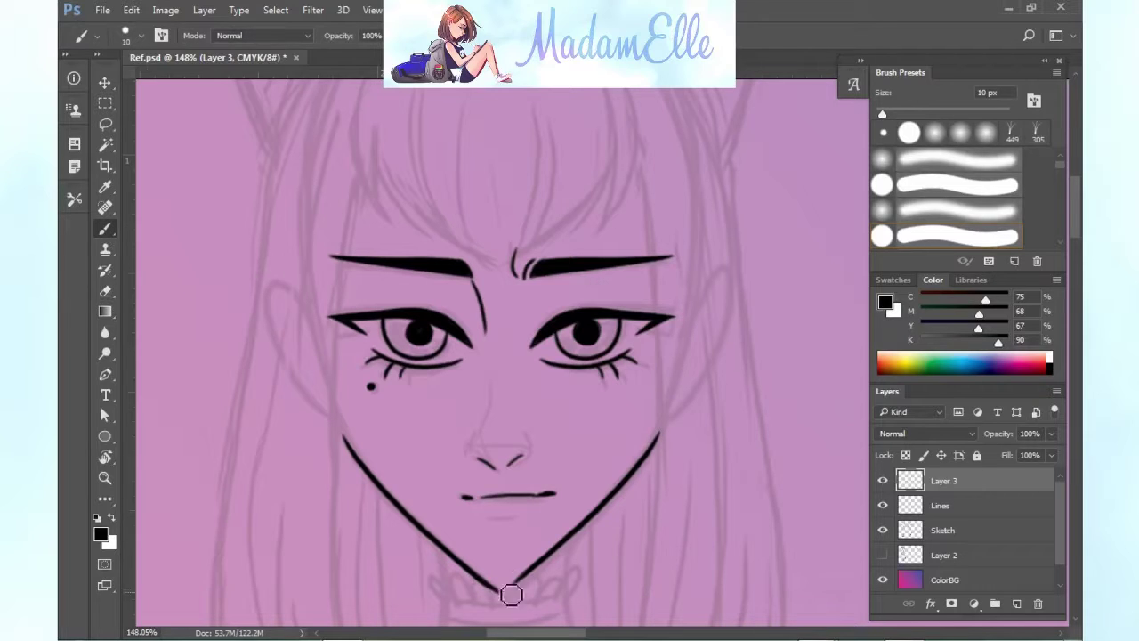
key(ctrl+t)
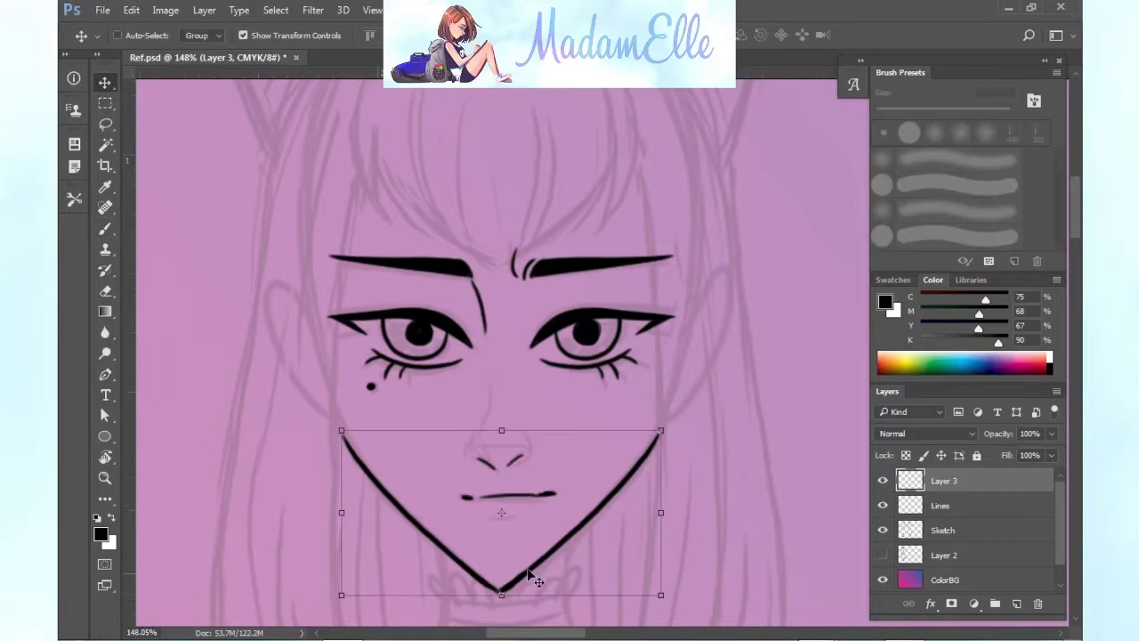
click(765, 35)
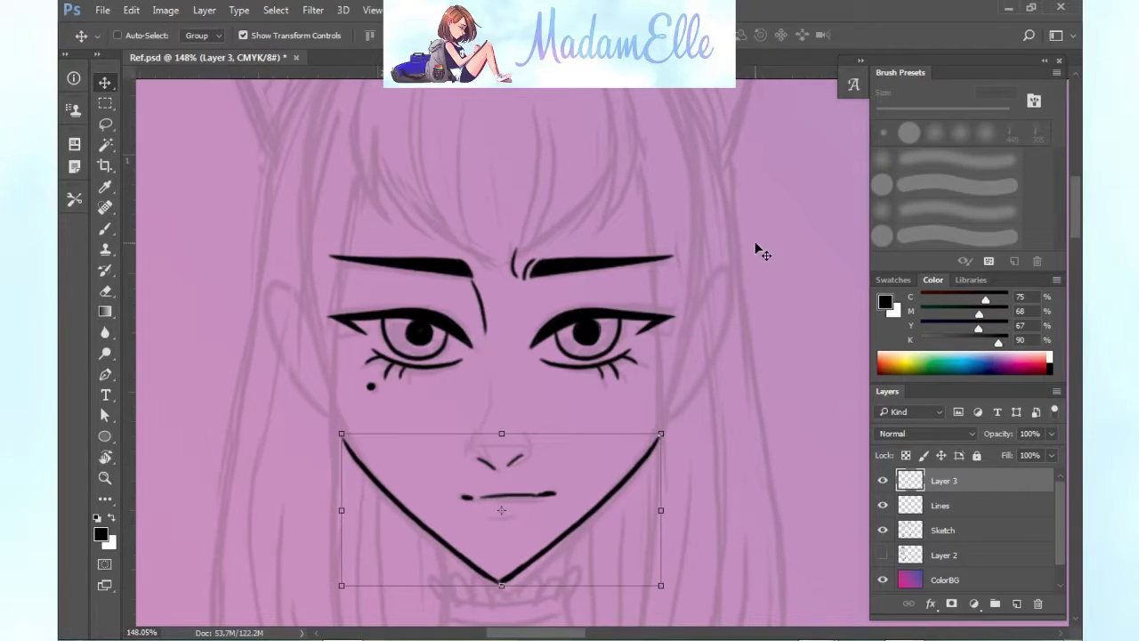
Select the inked nose and mouth with the Lasso and move them slightly up.
click(105, 229)
click(105, 124)
drag(446, 432, 450, 429)
click(105, 82)
drag(539, 453, 535, 435)
click(531, 255)
Merge the jawline layer into the Lines layer and nudge the face lines down to fit the sketch.
key(ctrl+e)
key(shift+Down)
key(ctrl+d)
key(b)
scroll(710, 456, down, 3)
scroll(725, 499, down, 2)
Erase the inked nose and mouth, and nudge lassoed line art on the Lines layer slightly up.
key(e)
mouse_move(567, 464)
mouse_down()
mouse_move(602, 468)
mouse_move(557, 486)
mouse_up()
click(964, 507)
click(104, 127)
mouse_move(575, 409)
mouse_down()
mouse_move(625, 500)
mouse_move(583, 410)
mouse_up()
click(105, 83)
key(shift+Up)
key(ctrl+d)
Ink the mouth, lower-lip mark and nose on a new layer with a 10 px brush.
click(965, 481)
click(1016, 603)
key(b)
scroll(628, 442, up, 5)
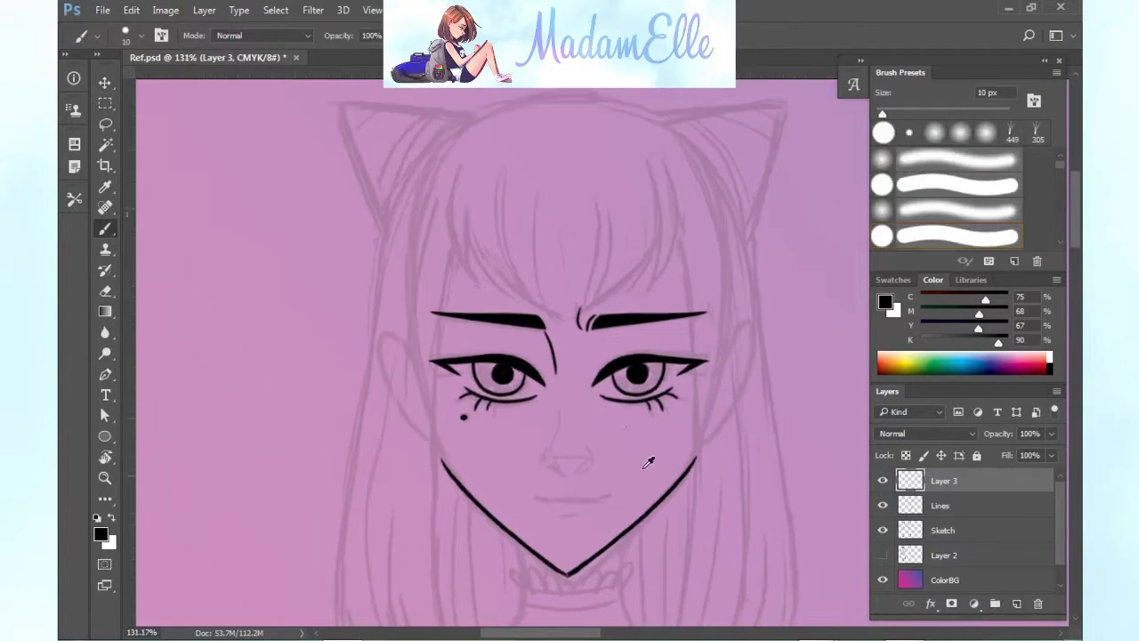
drag(517, 507, 572, 507)
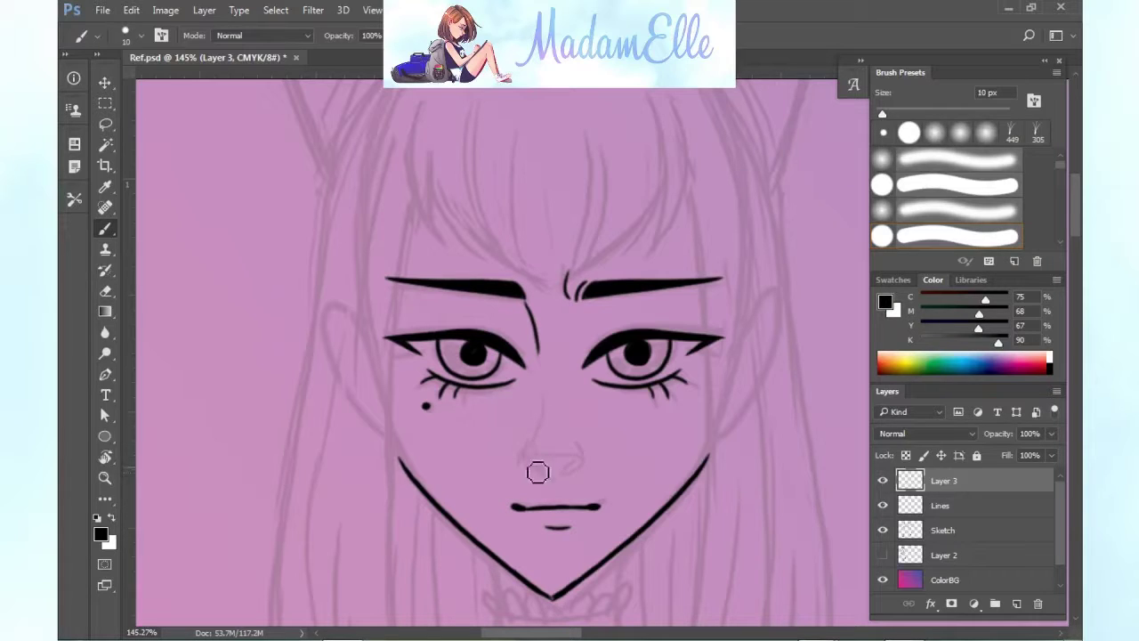
drag(571, 471, 579, 442)
Try inking the choker's ruffle and the neck below the chin.
scroll(511, 396, down, 5)
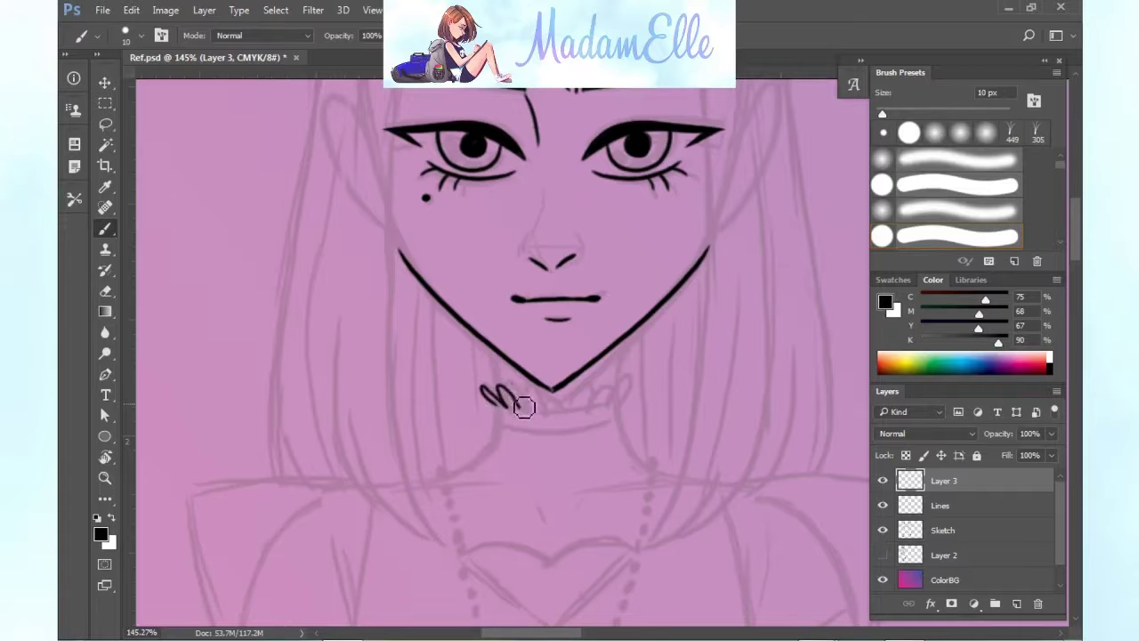
drag(496, 353, 451, 478)
key(ctrl+z)
scroll(786, 440, down, 4)
Ink the left-hand outline of the bangs down to the point between the eyebrows.
scroll(552, 356, up, 4)
scroll(552, 356, right, 3)
scroll(503, 352, up, 2)
drag(433, 238, 454, 350)
key(ctrl+z)
mouse_move(444, 287)
mouse_down()
mouse_move(454, 350)
mouse_move(539, 397)
mouse_up()
key(ctrl+z)
drag(444, 290, 536, 385)
Try inking the curved strands along the right-hand side of the bangs.
mouse_move(538, 386)
mouse_down()
mouse_move(626, 286)
mouse_move(622, 270)
mouse_move(590, 359)
mouse_up()
key(ctrl+z)
drag(624, 274, 595, 358)
drag(638, 305, 608, 362)
mouse_move(633, 243)
mouse_down()
mouse_move(642, 311)
mouse_move(611, 371)
mouse_up()
key(ctrl+alt+z)
key(ctrl+alt+z)
drag(633, 246, 614, 366)
key(ctrl+alt+z)
key(ctrl+alt+z)
key(ctrl+alt+z)
key(ctrl+alt+z)
key(ctrl+alt+z)
Ink the right-hand outline of the bangs from the central point up to the curved side strands.
mouse_move(538, 385)
mouse_down()
mouse_move(629, 270)
mouse_move(618, 237)
mouse_up()
key(ctrl+z)
drag(627, 317, 609, 359)
drag(635, 237, 609, 360)
key(ctrl+z)
key(ctrl+z)
drag(636, 241, 608, 363)
key(ctrl+alt+z)
key(ctrl+alt+z)
key(ctrl+z)
drag(637, 242, 608, 358)
key(ctrl+z)
Try inking the inner strands on the left-hand half of the bangs.
drag(473, 236, 486, 352)
drag(504, 265, 520, 379)
key(ctrl+z)
key(ctrl+z)
key(ctrl+alt+z)
drag(474, 236, 480, 343)
key(ctrl+z)
drag(472, 240, 483, 348)
drag(474, 248, 491, 357)
key(ctrl+z)
key(ctrl+alt+z)
Ink the inner strands across the bangs and erase their overlong upper ends.
drag(486, 227, 482, 347)
drag(493, 225, 503, 366)
mouse_move(540, 258)
mouse_down()
mouse_move(540, 385)
mouse_move(555, 379)
mouse_up()
drag(610, 240, 597, 347)
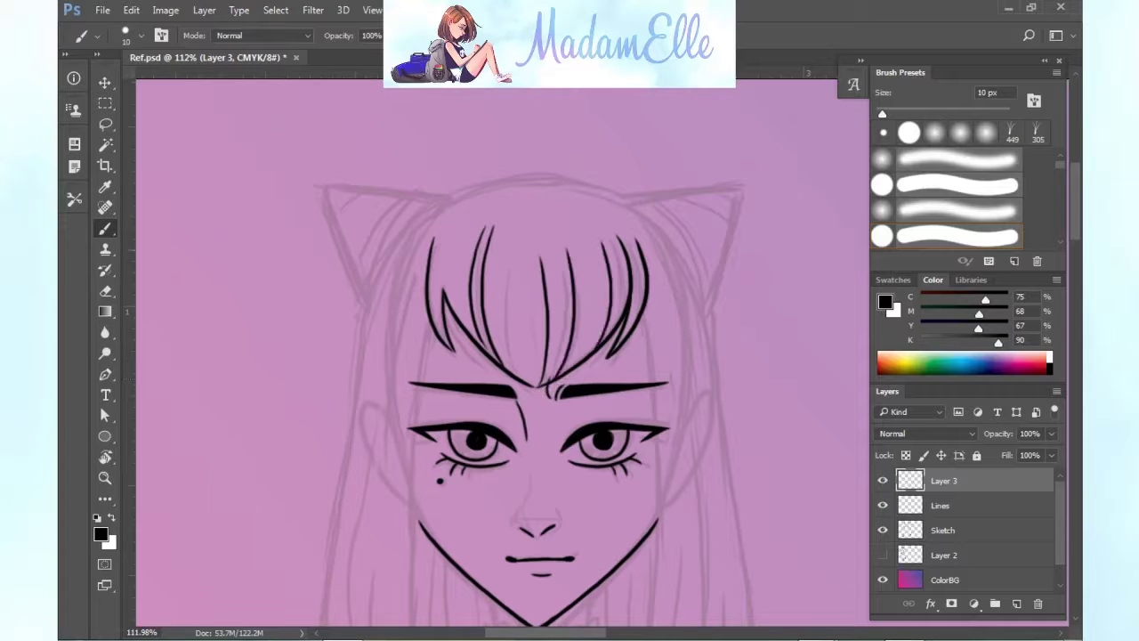
key(e)
drag(491, 228, 498, 272)
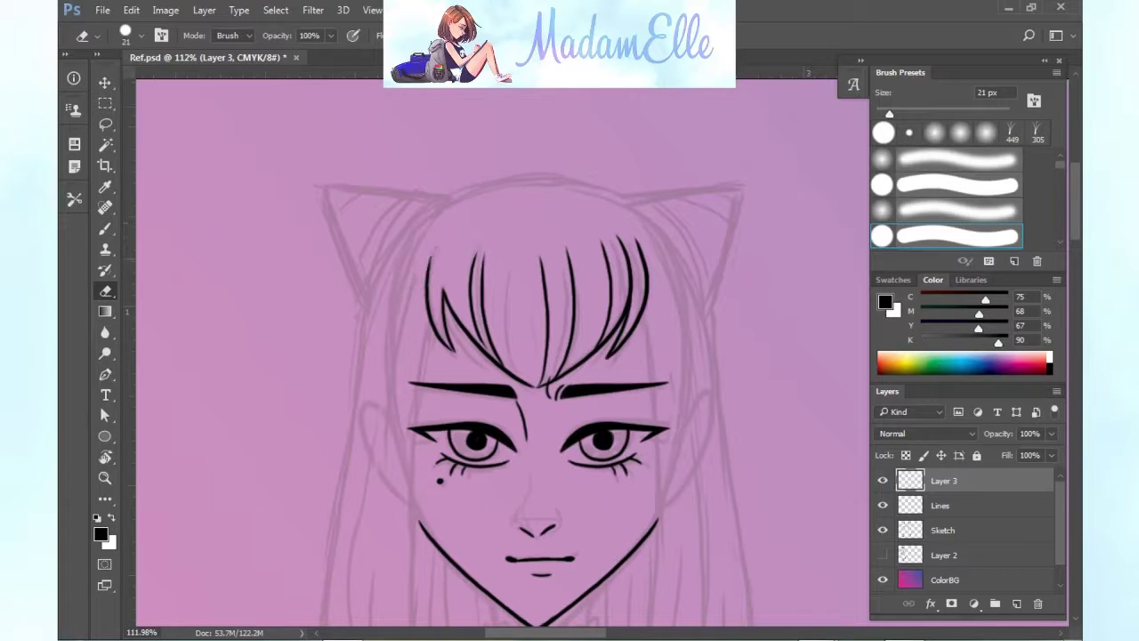
key(b)
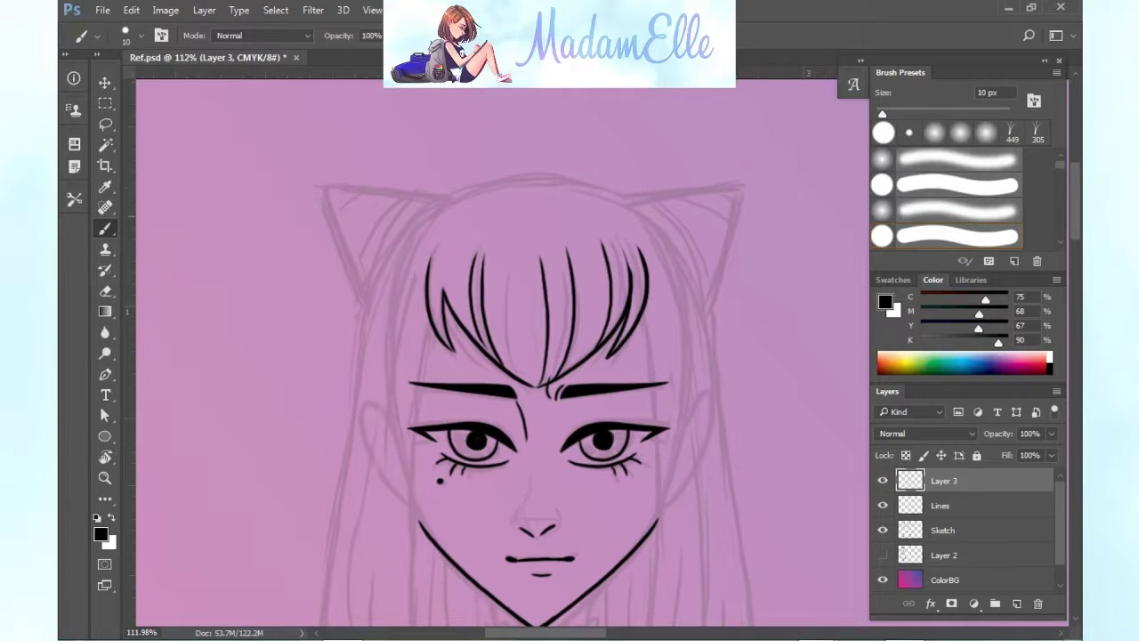
Ink the left-hand cat ear's outline and the outer hair line running down beside the face.
drag(455, 190, 342, 504)
mouse_move(317, 186)
mouse_down()
mouse_move(366, 301)
mouse_move(461, 204)
mouse_up()
key(ctrl+z)
drag(320, 186, 450, 195)
scroll(341, 178, up, 1)
key(ctrl+z)
scroll(341, 177, down, 2)
drag(321, 185, 448, 195)
click(107, 292)
key(b)
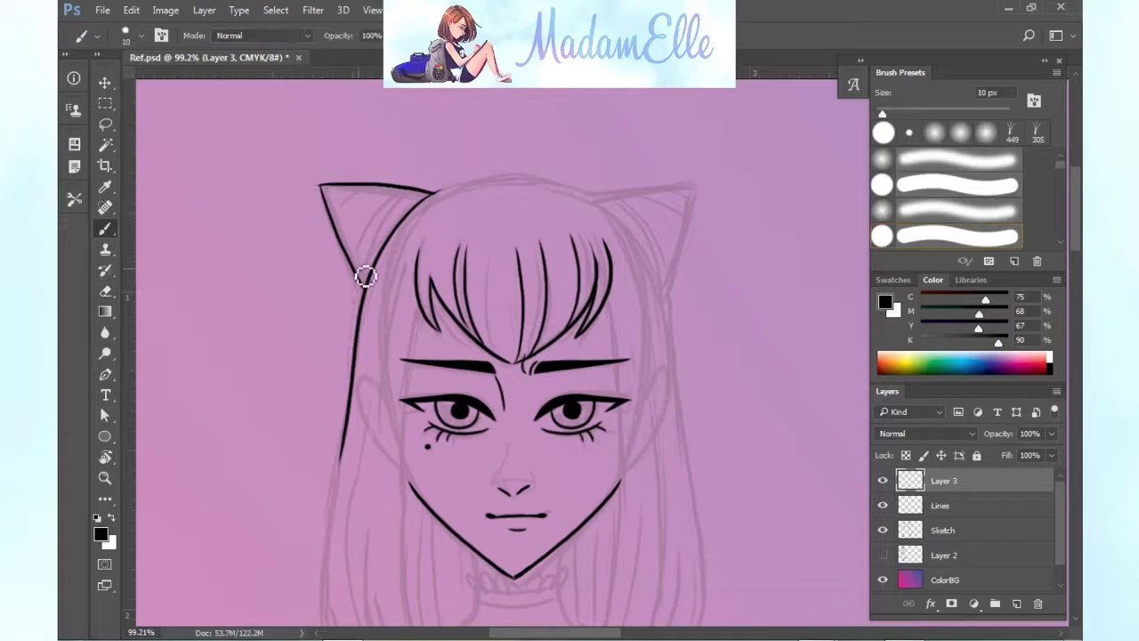
Ink the hair lines inside the left-hand ear and the curve of the crown.
drag(364, 267, 393, 189)
mouse_move(348, 236)
mouse_down()
mouse_move(372, 187)
mouse_move(495, 180)
mouse_move(590, 214)
mouse_up()
key(ctrl+z)
key(ctrl+alt+z)
key(ctrl+alt+z)
drag(433, 193, 587, 198)
key(ctrl+z)
key(ctrl+z)
drag(435, 192, 583, 184)
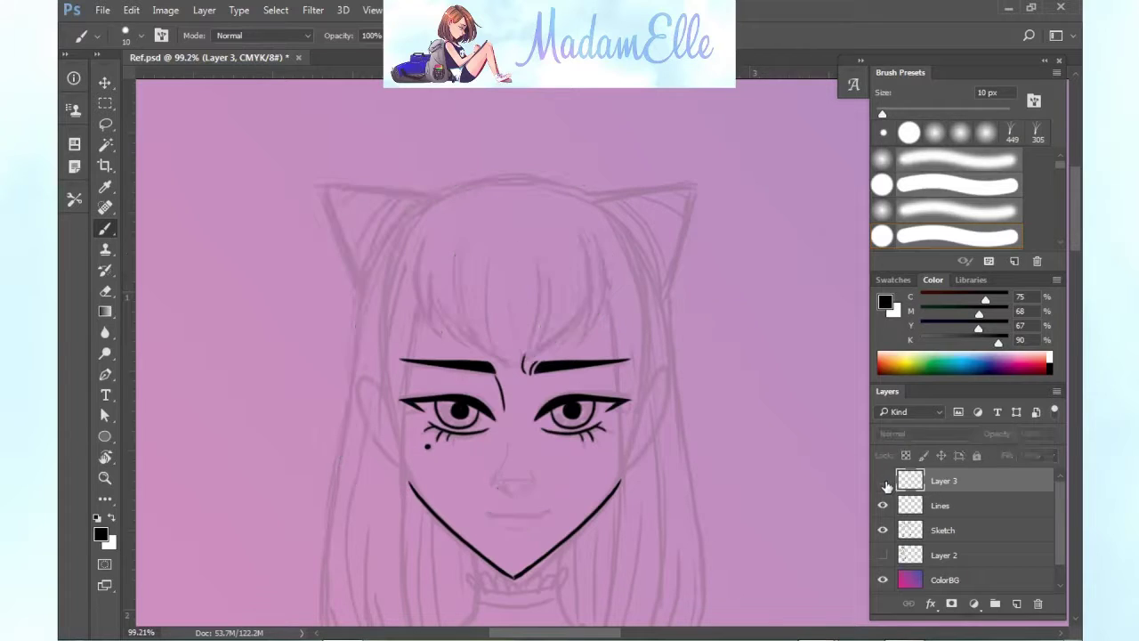
Copy the inked ear and side hair to a new layer, flip it horizontally and move it to the right-hand side.
key(l)
drag(356, 503, 353, 492)
click(131, 11)
mouse_move(189, 352)
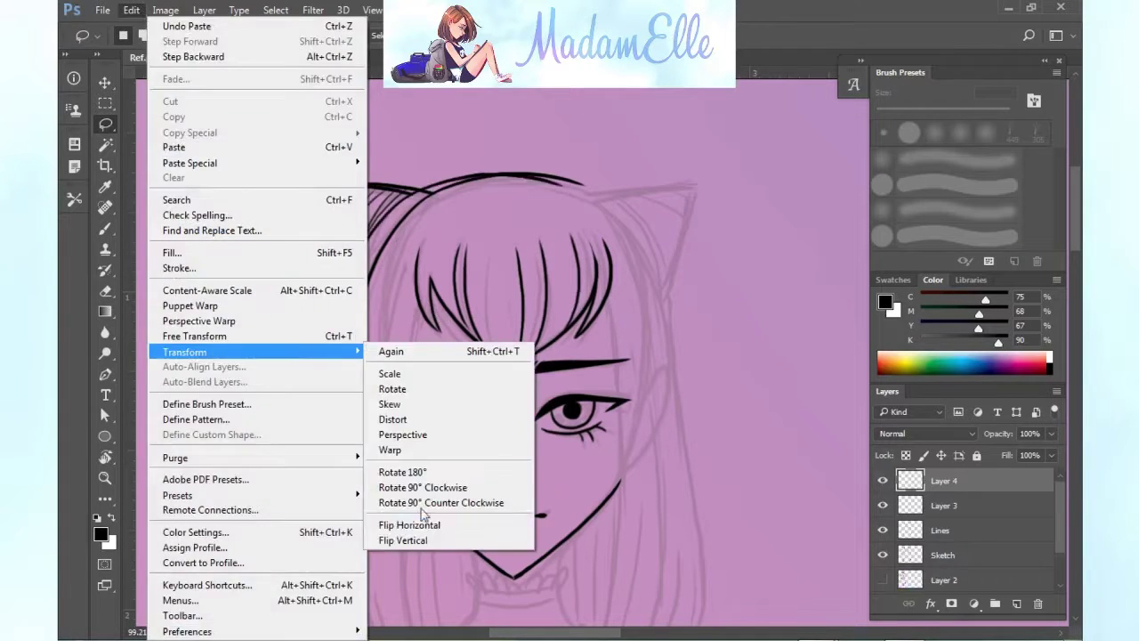
click(410, 525)
click(105, 83)
drag(511, 240, 654, 242)
Erase the overlapping crown lines and merge the mirrored ear layer into Layer 3.
key(e)
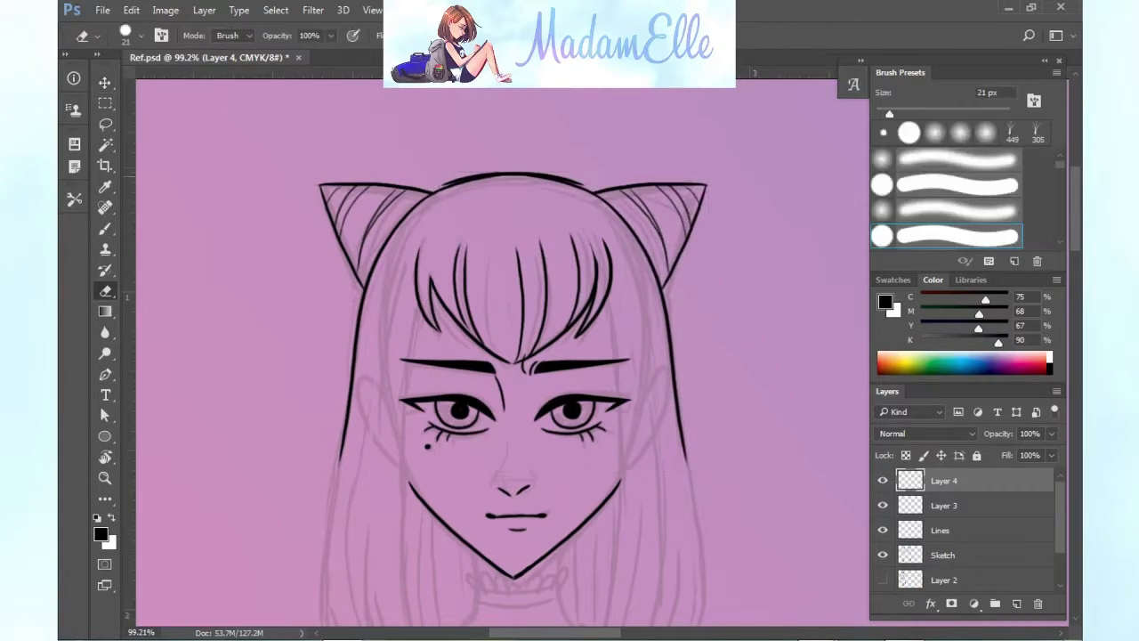
click(943, 504)
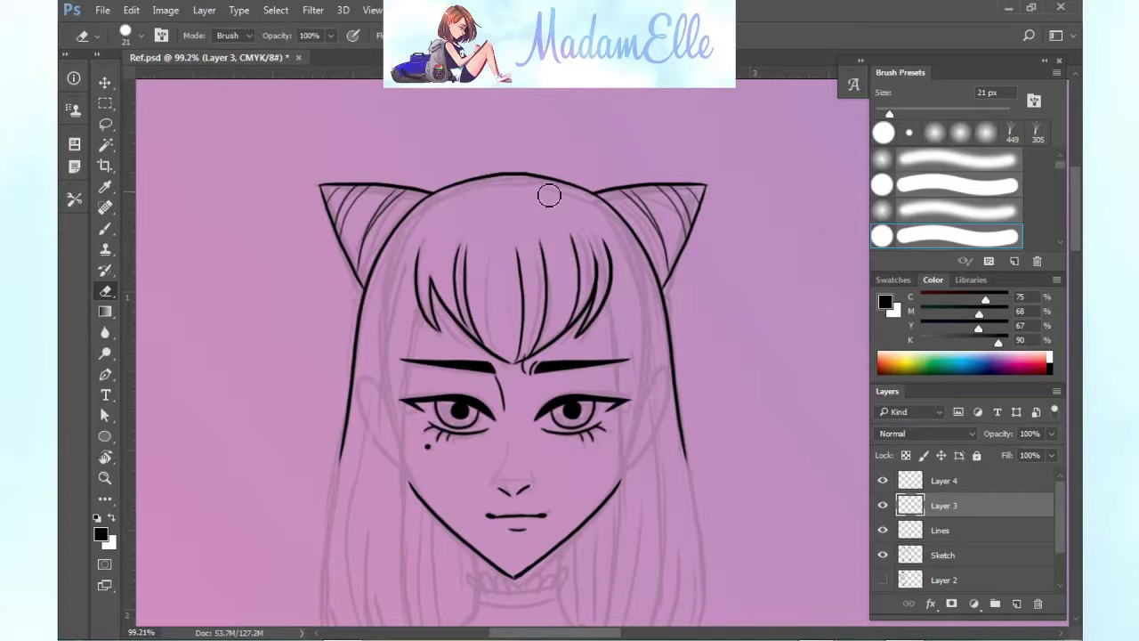
click(950, 480)
key(ctrl+e)
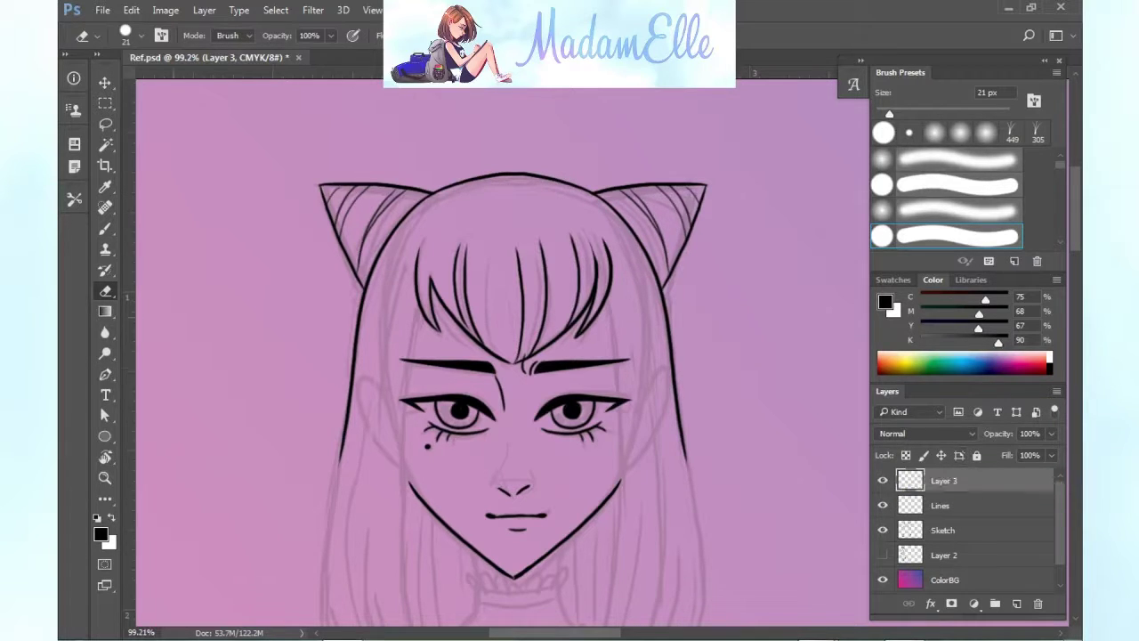
Ink the left-hand face-framing strand and extend the outer hair line to shoulder length.
key(b)
scroll(503, 356, down, 3)
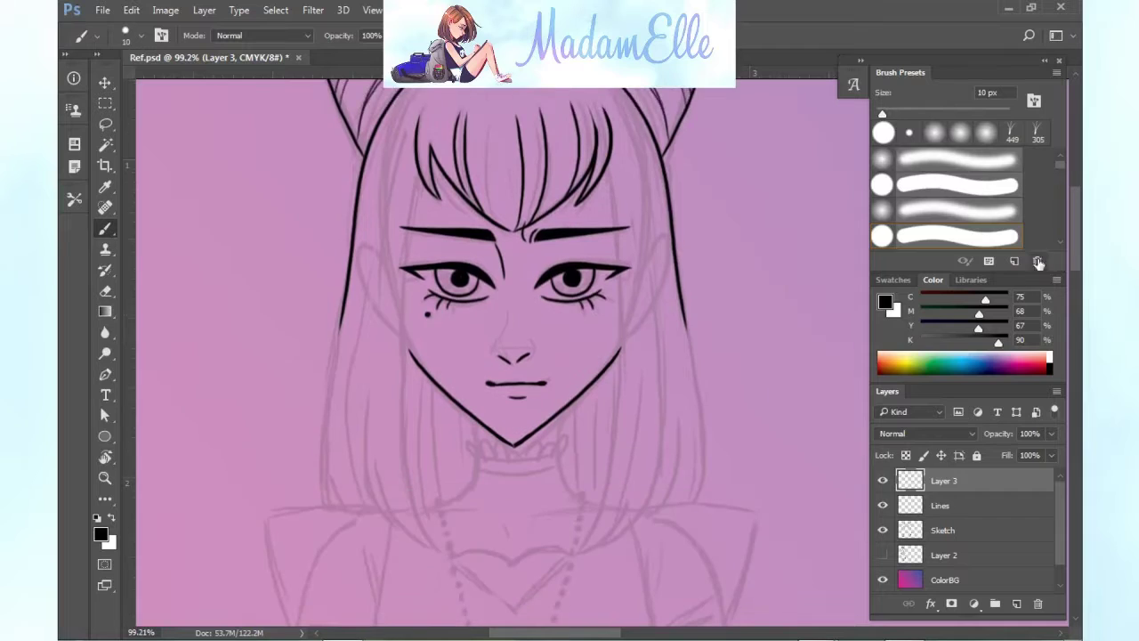
drag(405, 272, 420, 535)
key(ctrl+alt+z)
drag(423, 183, 427, 532)
drag(346, 293, 331, 506)
Ink the right-hand face-framing strand, its curved tip and the outer hair line down to the shoulder.
mouse_move(609, 167)
mouse_down()
mouse_move(572, 552)
mouse_move(643, 447)
mouse_up()
key(ctrl+alt+z)
key(ctrl+alt+z)
key(ctrl+alt+z)
mouse_move(572, 553)
mouse_down()
mouse_move(635, 449)
mouse_move(647, 495)
mouse_up()
key(ctrl+alt+z)
drag(697, 350, 694, 500)
key(ctrl+z)
Ink the inner strands and curved tips of the left-hand side hair.
drag(379, 237, 371, 502)
mouse_move(366, 376)
mouse_down()
mouse_move(359, 506)
mouse_move(402, 532)
mouse_up()
key(ctrl+z)
drag(375, 430, 439, 544)
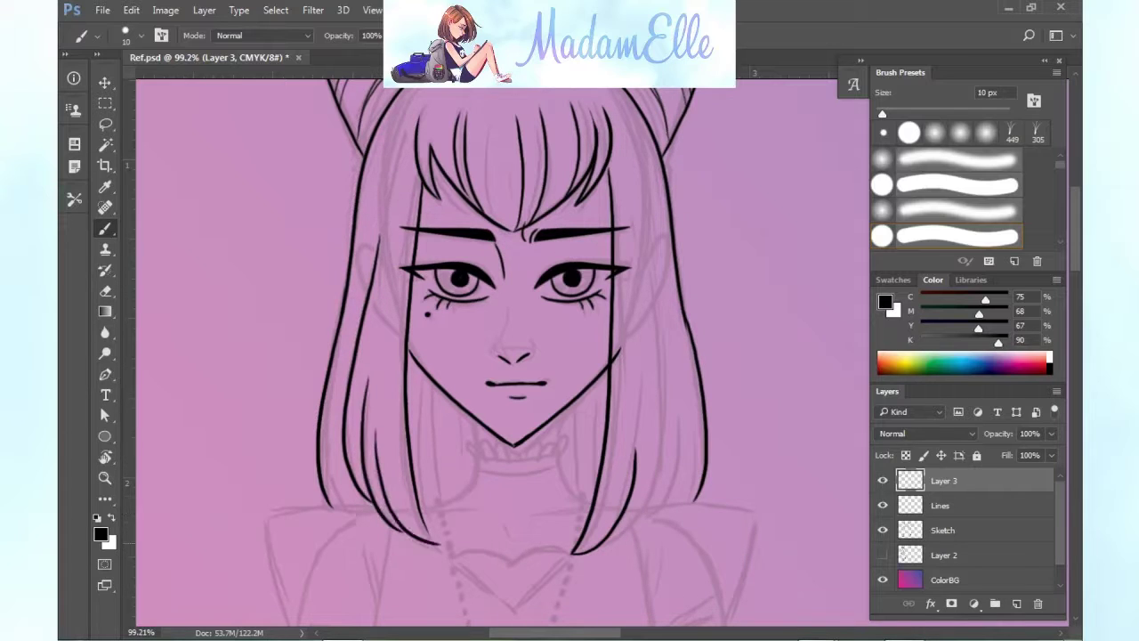
Ink the inner strands and pointed tips of the right-hand side hair.
drag(647, 443, 602, 546)
key(ctrl+z)
drag(651, 436, 602, 546)
key(ctrl+z)
mouse_move(656, 457)
mouse_down()
mouse_move(650, 494)
mouse_move(614, 537)
mouse_up()
mouse_move(650, 198)
mouse_down()
mouse_move(662, 495)
mouse_move(639, 542)
mouse_up()
key(ctrl+z)
drag(665, 480, 639, 537)
drag(653, 489, 637, 537)
drag(676, 377, 668, 507)
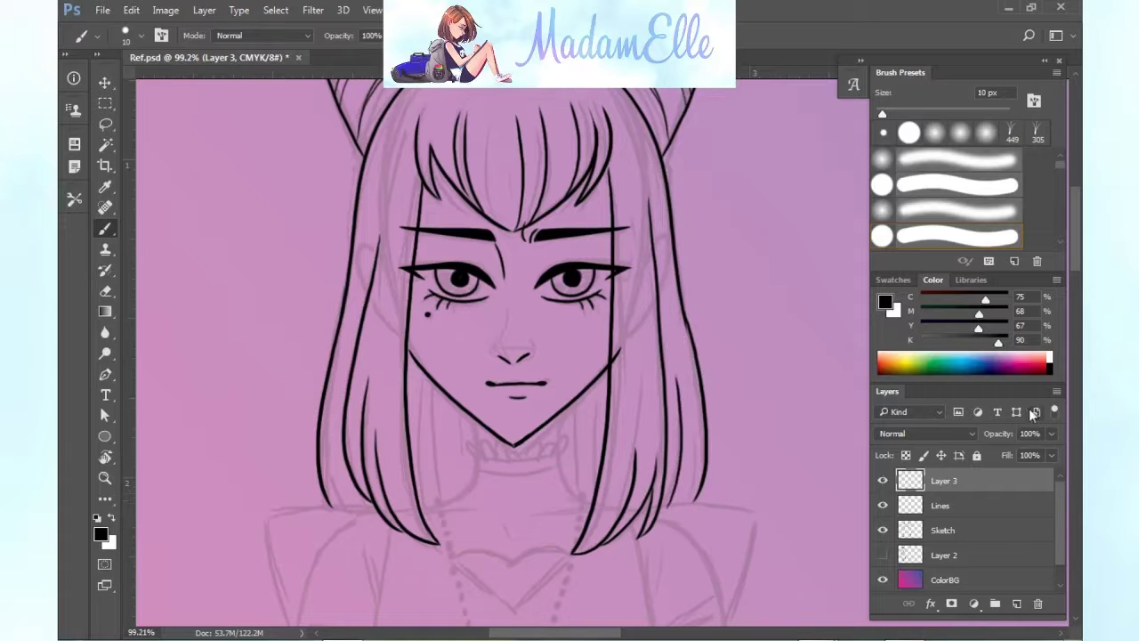
Erase the jawline end that crosses the right-hand hair strand and merge the hair layer into the Lines layer.
click(936, 504)
key(e)
drag(622, 349, 618, 363)
click(941, 480)
key(ctrl+e)
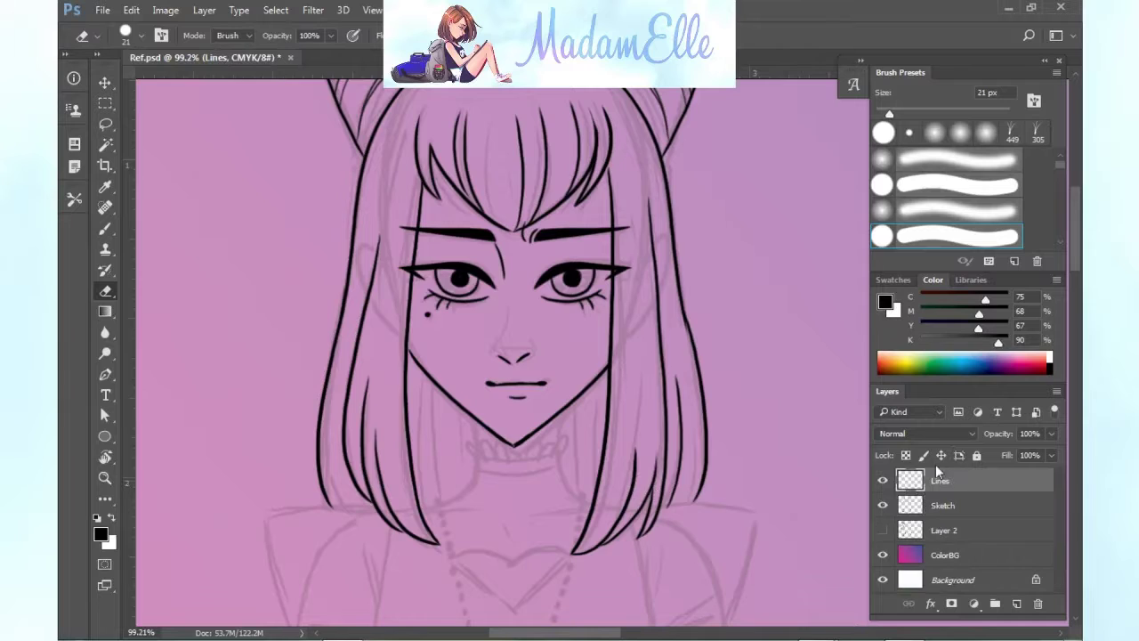
scroll(747, 511, down, 2)
drag(1076, 274, 1075, 291)
key(b)
click(1016, 604)
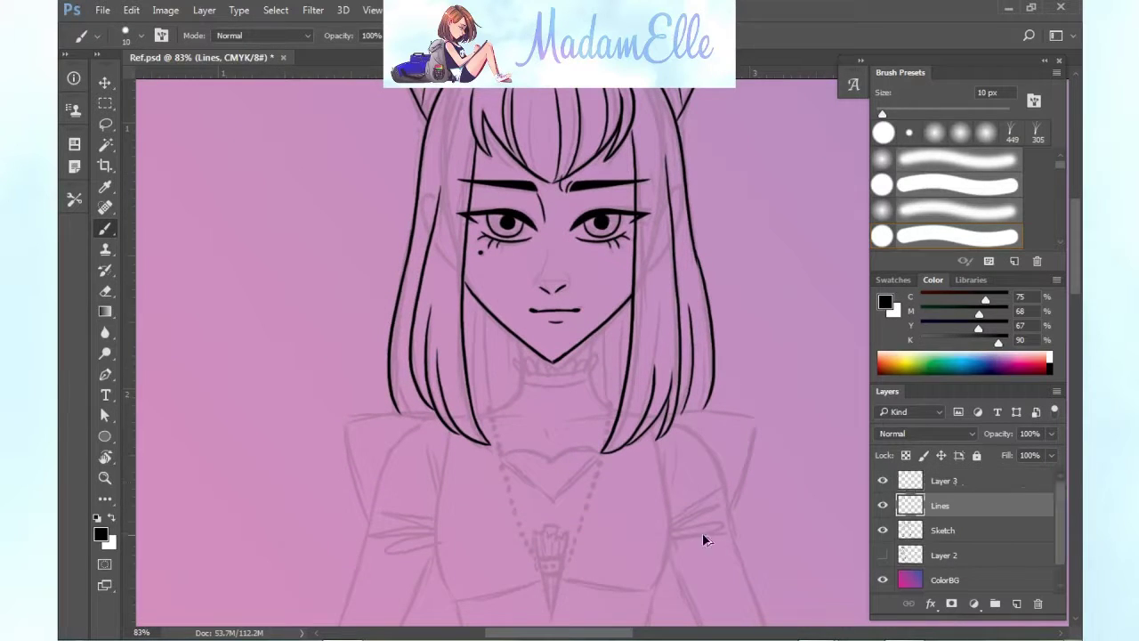
click(979, 481)
key(Delete)
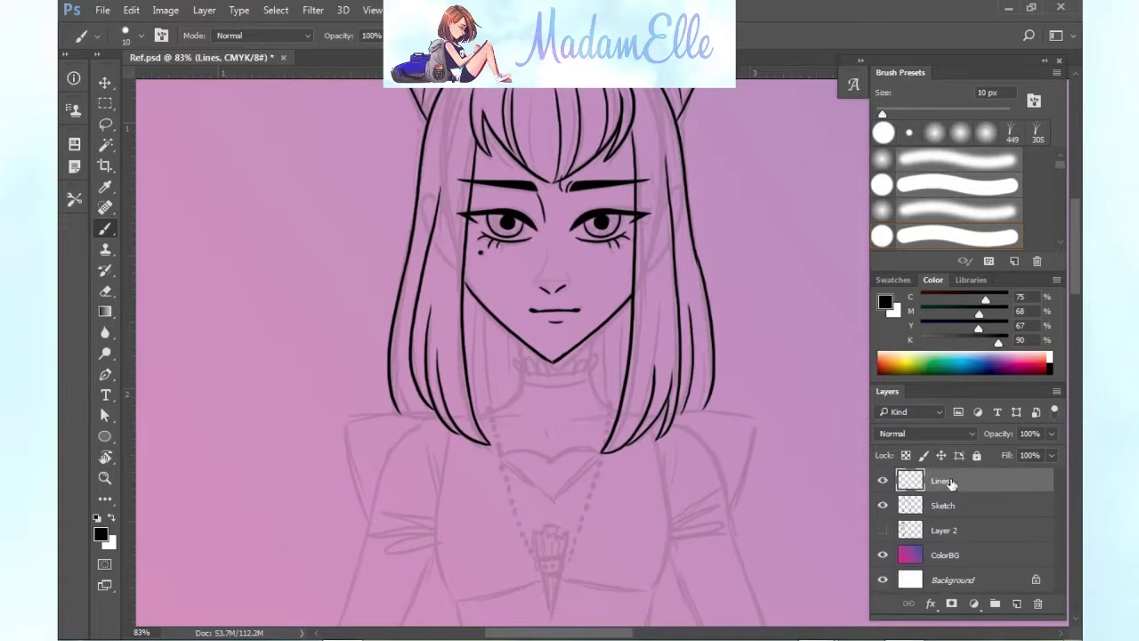
Ink both sides of the neck down to the shoulders on a new layer and erase the overlap with the hair.
drag(523, 342, 476, 411)
key(ctrl+z)
click(1016, 603)
drag(594, 336, 620, 410)
key(ctrl+z)
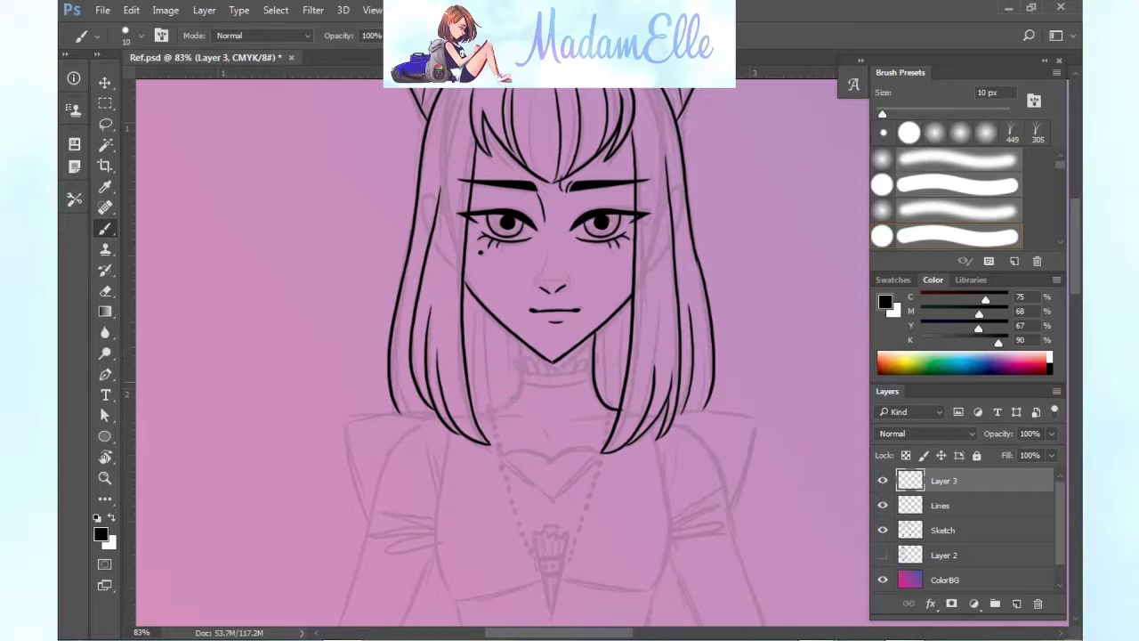
drag(598, 337, 589, 408)
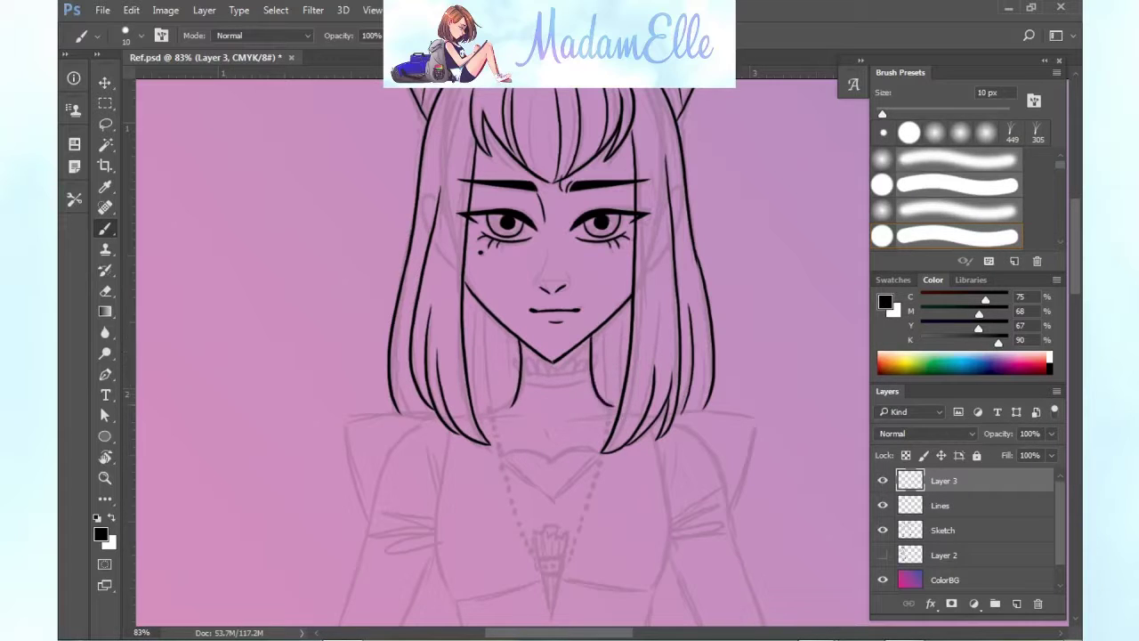
key(e)
drag(622, 409, 630, 421)
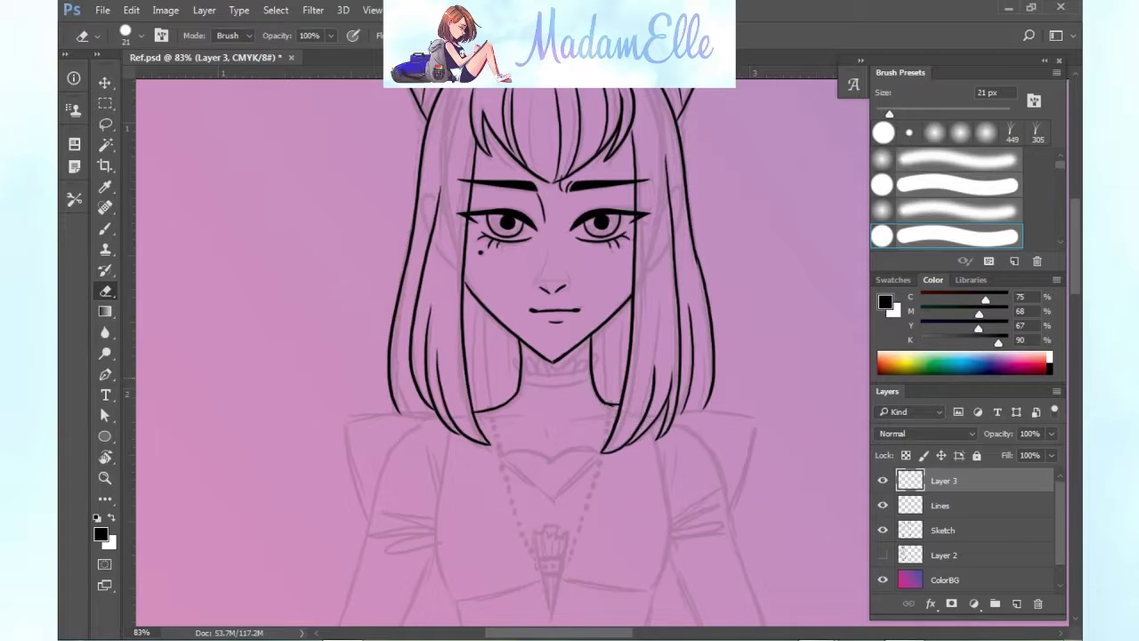
Ink the back-hair strands that hang on both sides of the neck.
key(b)
drag(482, 308, 476, 402)
drag(506, 327, 501, 401)
drag(629, 307, 617, 405)
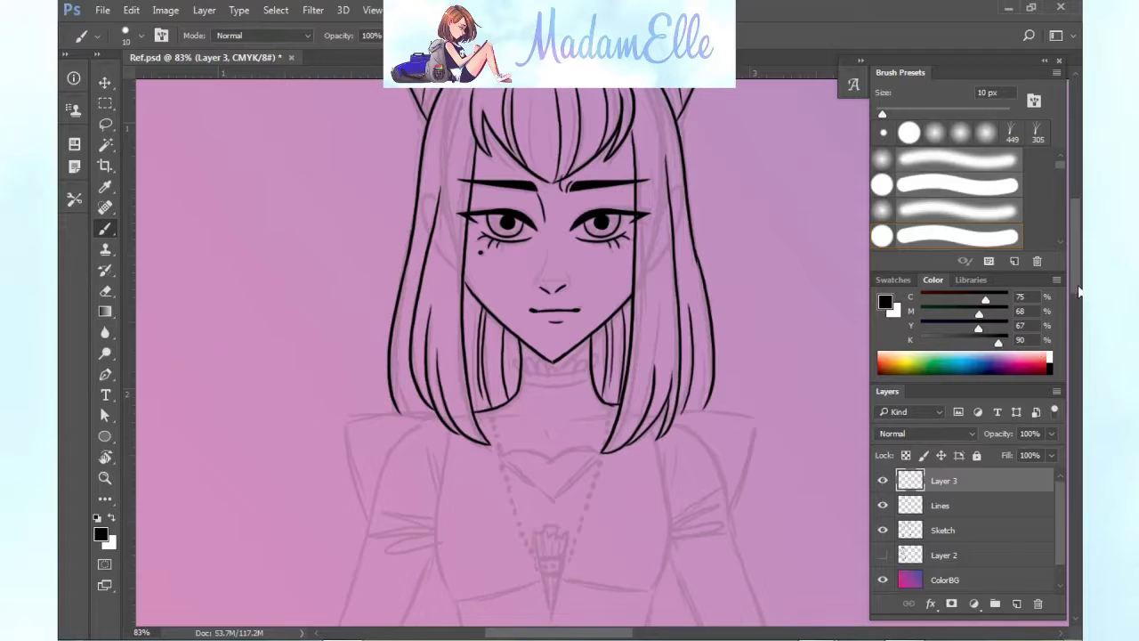
Ink extra strands along the lower outer edges of the hair on both sides.
drag(1073, 291, 1073, 282)
drag(400, 363, 421, 464)
drag(709, 366, 688, 463)
key(ctrl+z)
key(ctrl+z)
key(ctrl+z)
scroll(689, 463, up, 2)
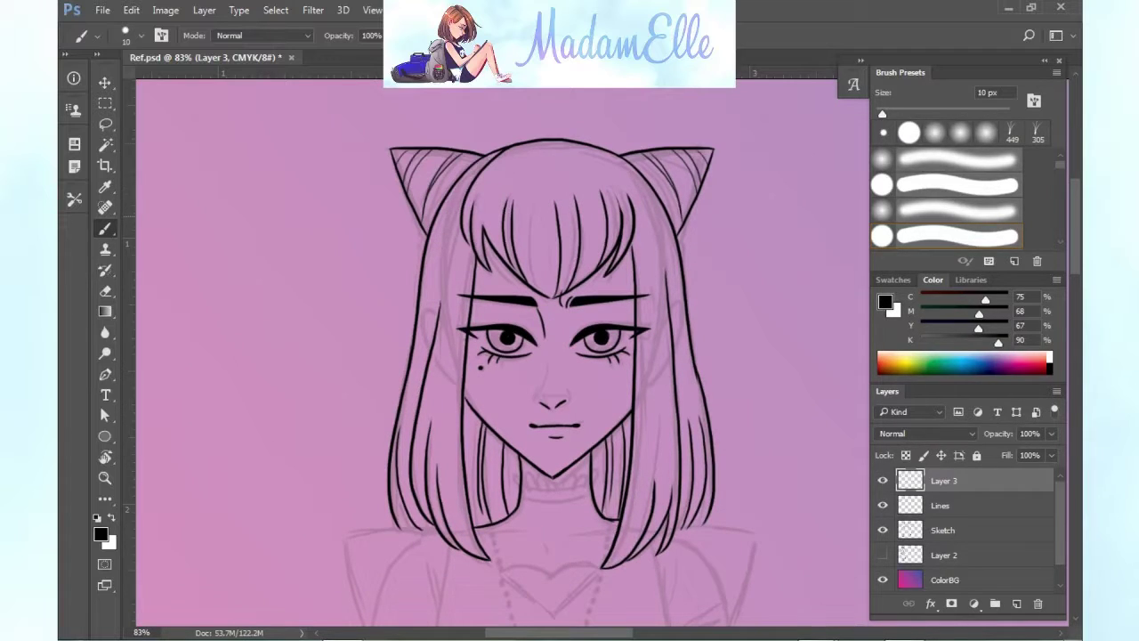
drag(1076, 254, 1077, 296)
scroll(733, 493, down, 2)
scroll(626, 309, up, 2)
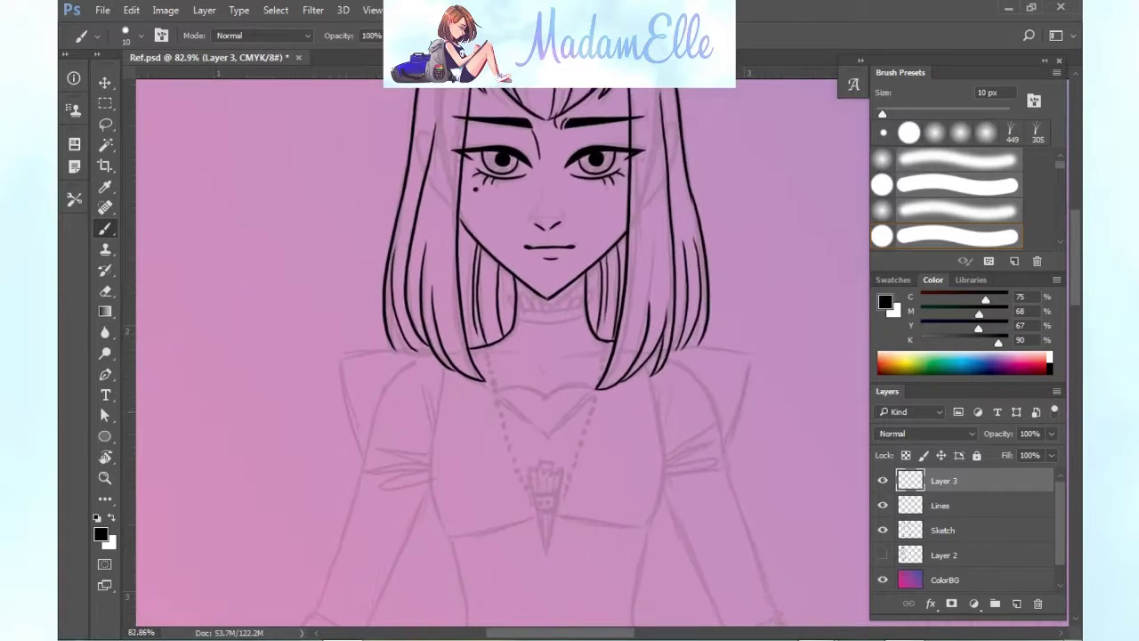
Ink the choker's curved bands across the neck and erase the stray overlap.
key(ctrl+z)
mouse_move(516, 307)
mouse_down()
mouse_move(585, 308)
mouse_move(587, 318)
mouse_up()
key(ctrl+z)
drag(517, 318, 585, 317)
key(ctrl+z)
key(e)
drag(516, 319, 589, 315)
Ink the collarbone lines below the choker and merge the layer into the Lines layer.
key(b)
mouse_move(470, 348)
mouse_down()
mouse_move(556, 355)
mouse_move(544, 360)
mouse_up()
key(ctrl+z)
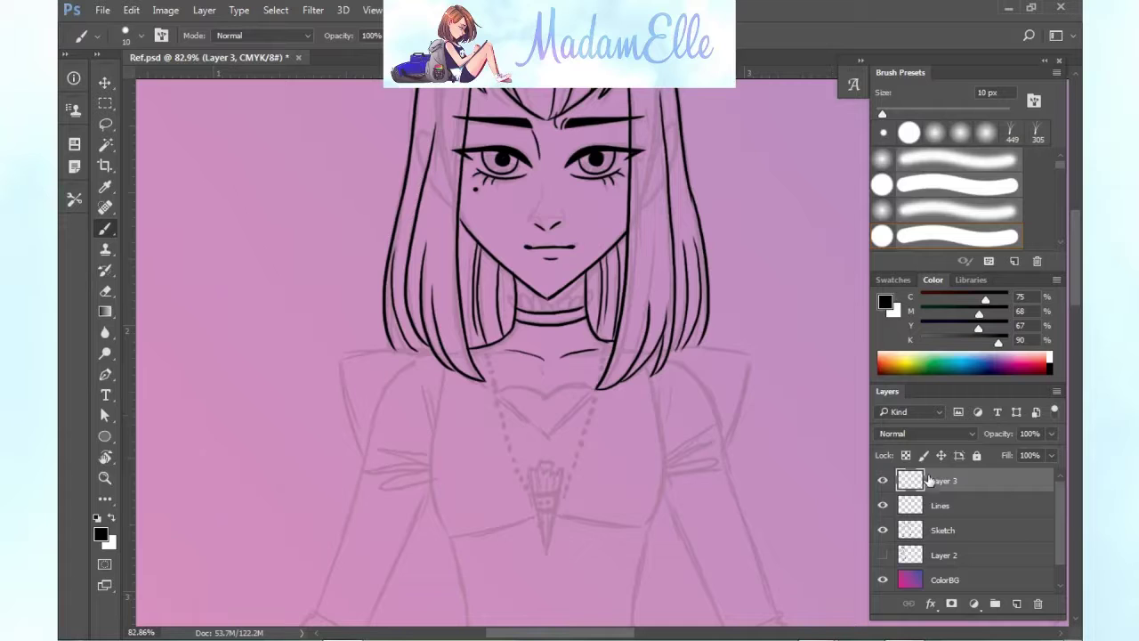
key(ctrl+e)
mouse_move(1075, 288)
mouse_down()
mouse_move(1077, 258)
mouse_move(1074, 304)
mouse_up()
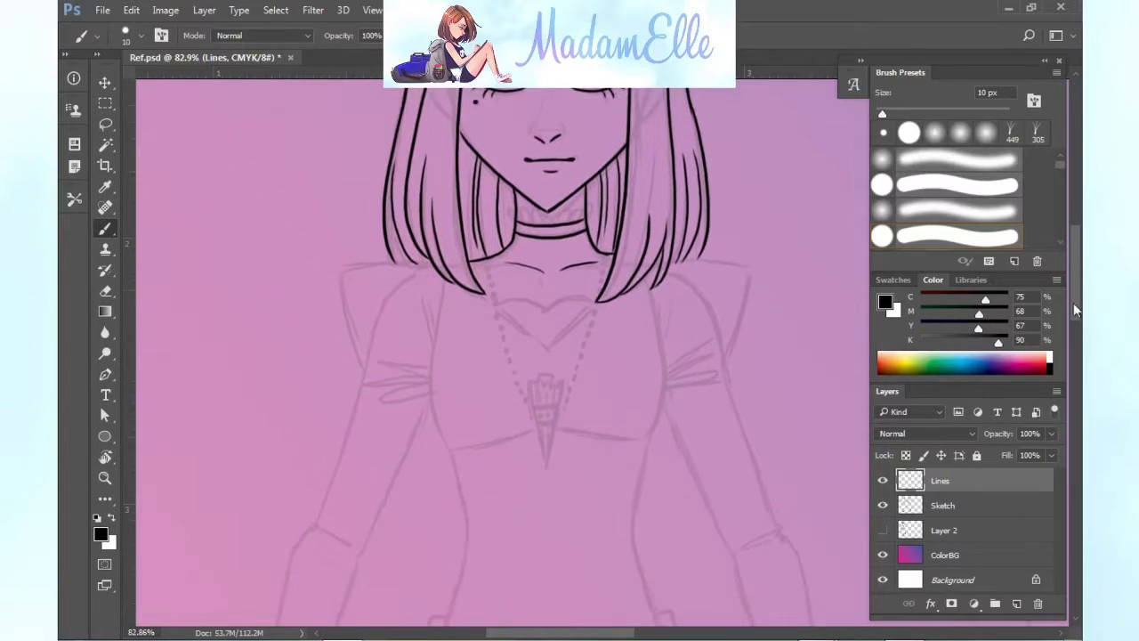
Add a new layer above Lines and clean up the neckline end beside the right-hand hair.
click(1016, 603)
key(ctrl+alt+z)
key(ctrl+alt+z)
key(ctrl+alt+z)
click(882, 480)
click(882, 481)
key(e)
click(612, 256)
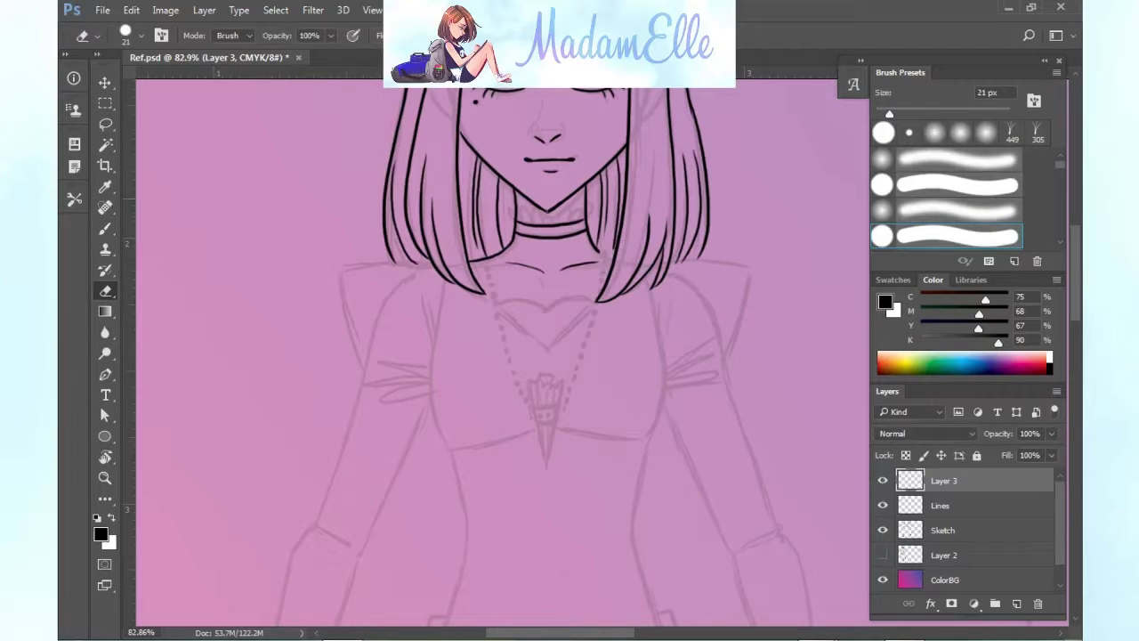
key(b)
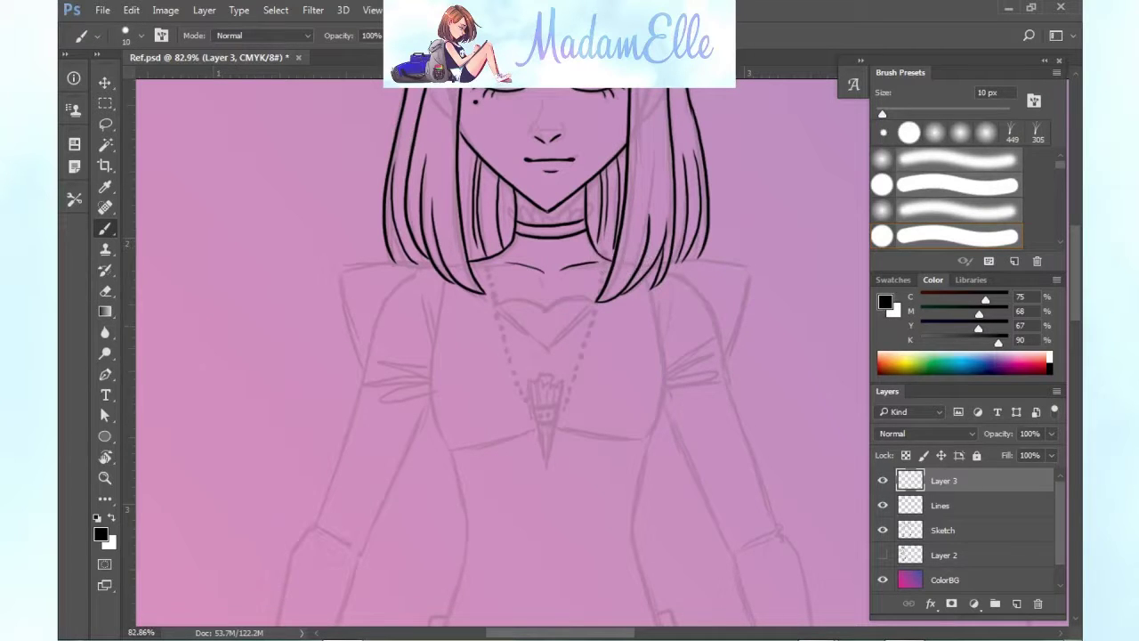
Ink the right-hand puff sleeve with its gathered cuff folds and the adjoining side of the bust.
mouse_move(662, 263)
mouse_down()
mouse_move(723, 260)
mouse_move(731, 381)
mouse_up()
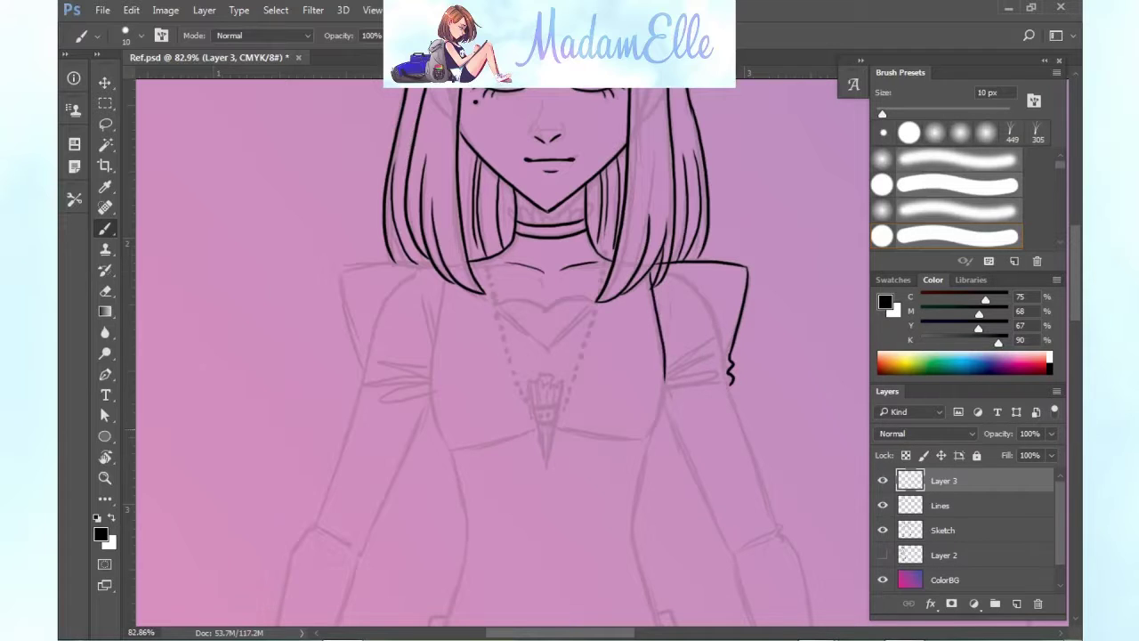
drag(657, 317, 651, 438)
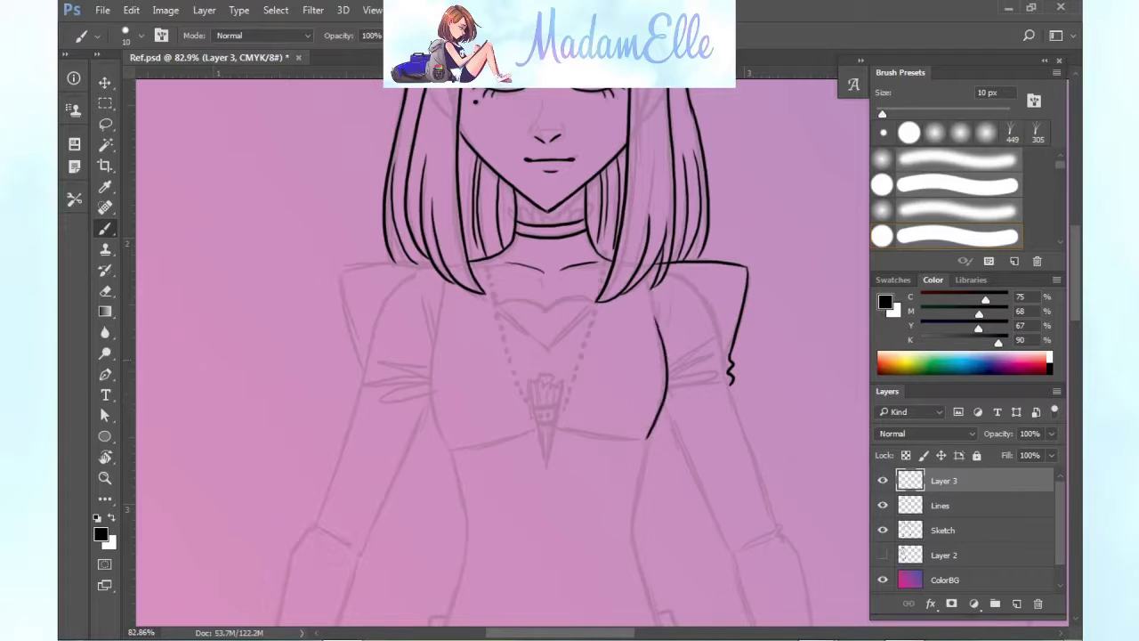
drag(718, 362, 669, 381)
drag(727, 379, 669, 386)
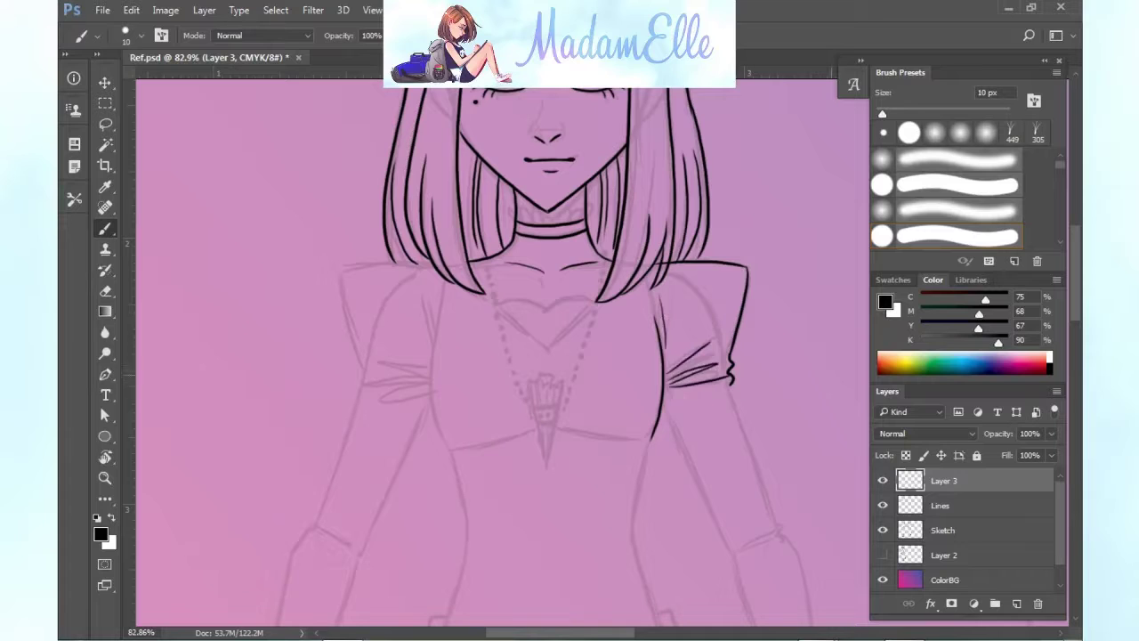
Ink the right-hand side of the torso from the bust through the waist to the hip.
drag(1075, 289, 1074, 322)
key(ctrl+z)
mouse_move(653, 244)
mouse_down()
mouse_move(633, 338)
mouse_move(660, 430)
mouse_up()
key(ctrl+z)
drag(633, 333, 657, 429)
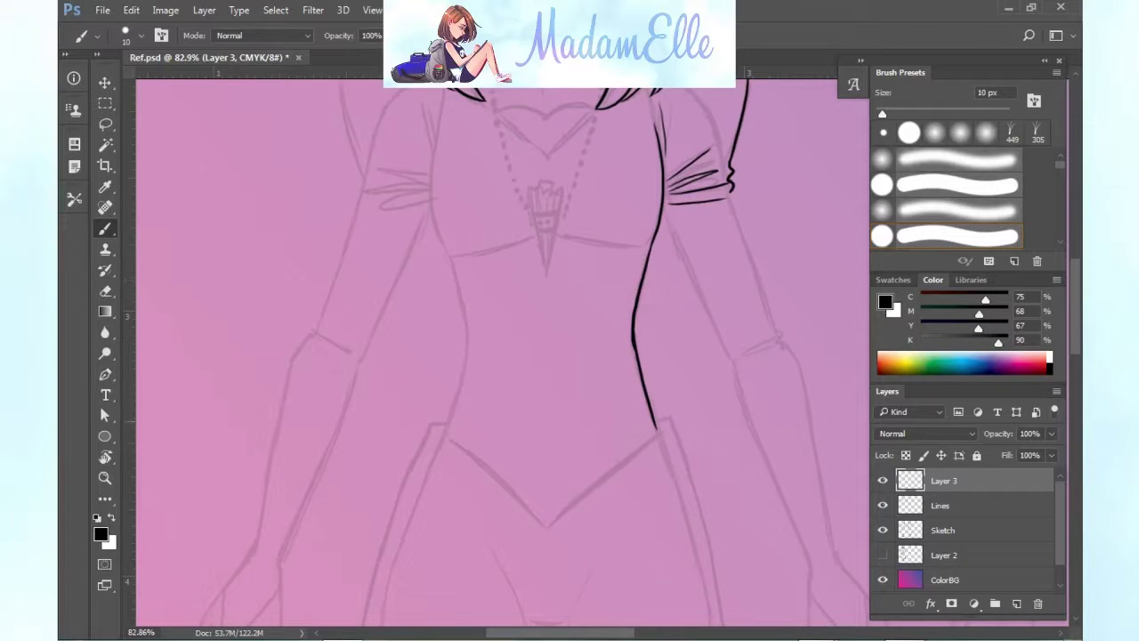
Ink both edges of the right-hand upper arm and the gathered folds at the elbow.
drag(1075, 348, 1075, 350)
drag(614, 633, 631, 632)
mouse_move(555, 201)
mouse_down()
mouse_move(637, 356)
mouse_move(628, 360)
mouse_up()
key(ctrl+z)
drag(620, 169, 678, 331)
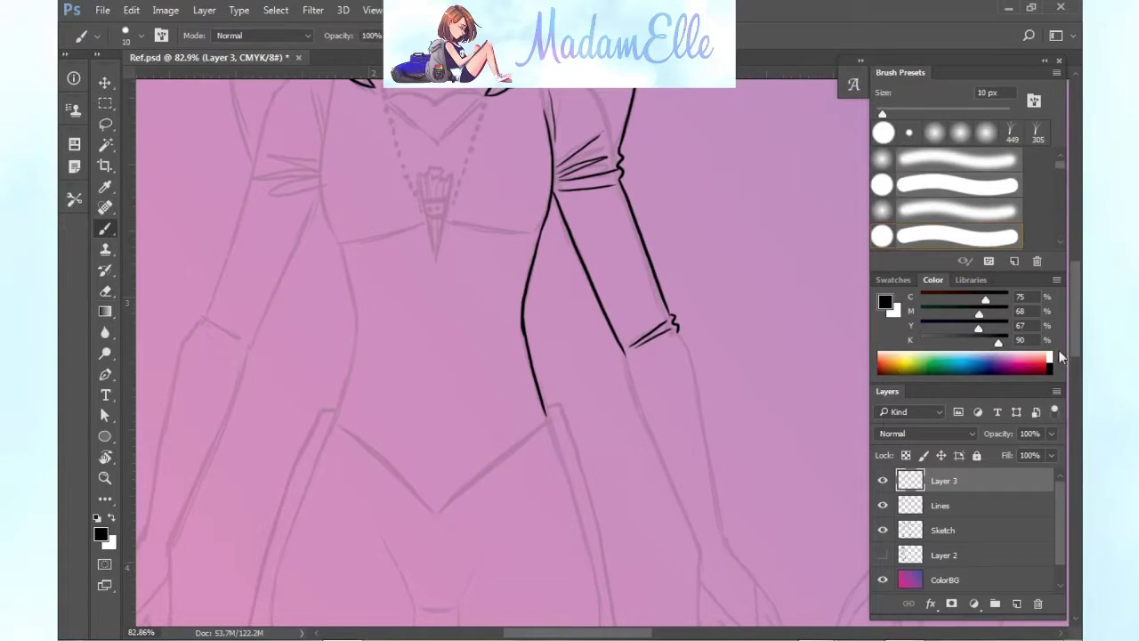
Ink both edges of the right-hand forearm from the elbow down to the wrist.
scroll(631, 267, down, 3)
drag(629, 233, 700, 434)
drag(678, 217, 730, 439)
key(ctrl+z)
key(ctrl+z)
drag(680, 219, 731, 439)
scroll(754, 463, right, 2)
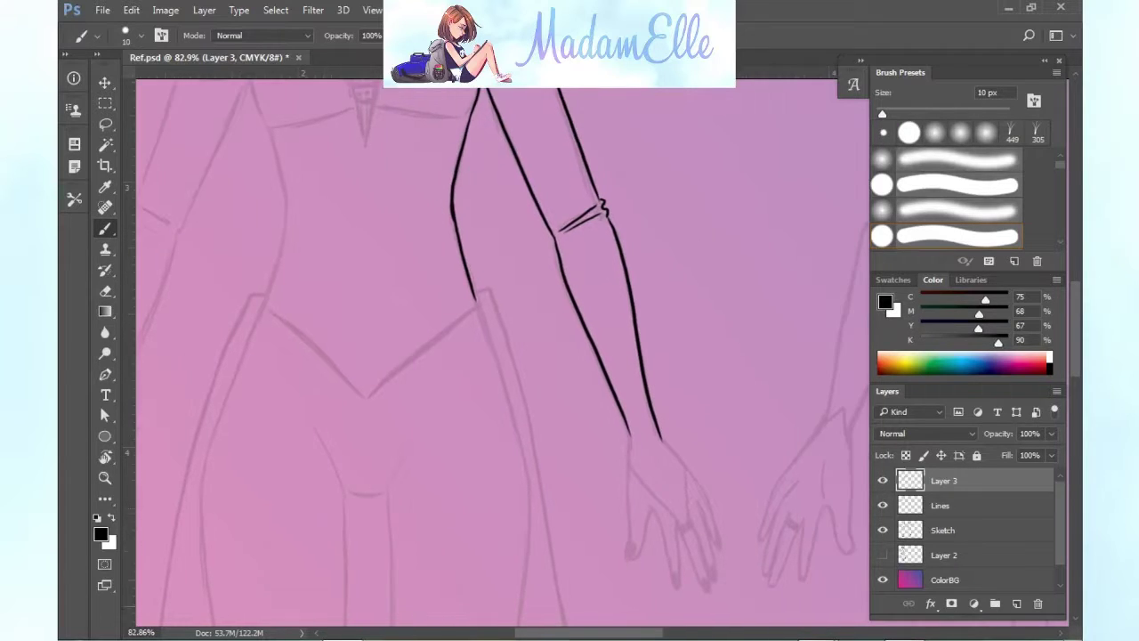
scroll(755, 463, down, 2)
drag(629, 342, 631, 452)
key(ctrl+z)
key(ctrl+z)
Ink the right-hand half of the curved seam under the bust.
drag(645, 633, 614, 635)
drag(1077, 389, 1081, 325)
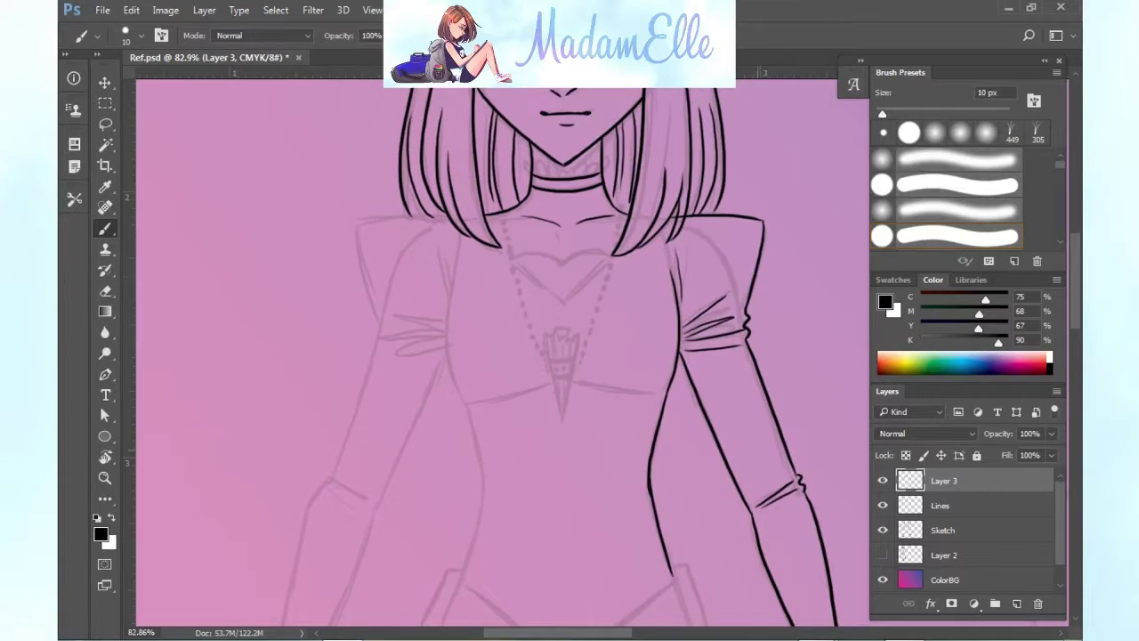
scroll(502, 355, right, 2)
key(ctrl+z)
drag(488, 382, 576, 390)
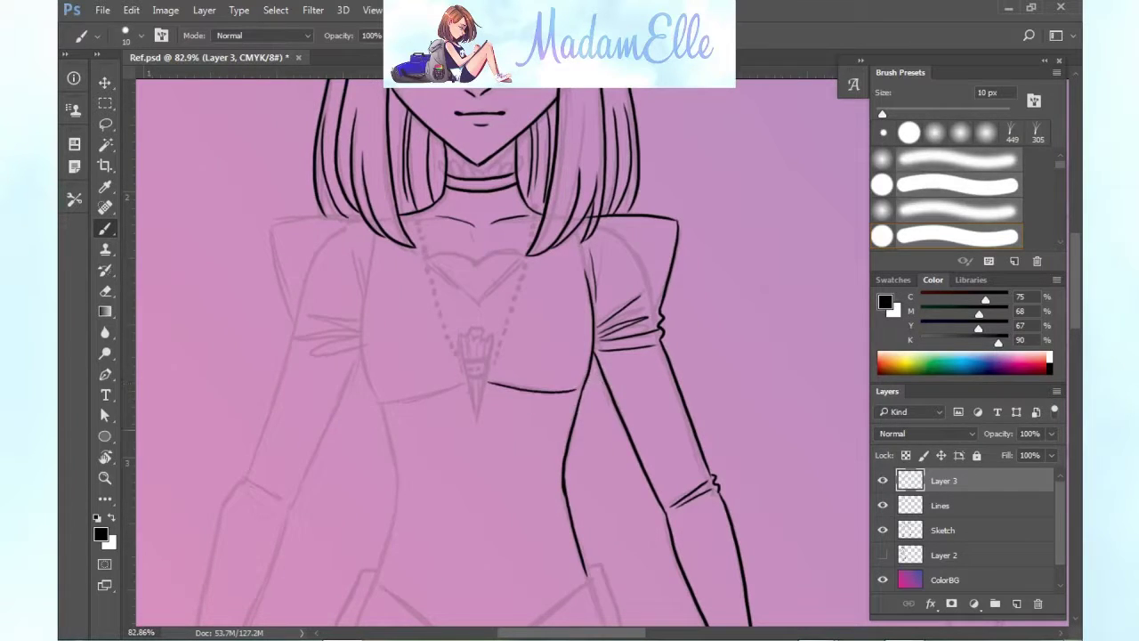
Duplicate Layer 3 and flip the copy horizontally.
right_click(943, 481)
click(665, 190)
click(709, 186)
click(131, 10)
mouse_move(359, 356)
click(411, 528)
Move the mirrored copy over the left-hand side of the body sketch and merge it into Layer 3.
click(104, 82)
drag(663, 301, 345, 305)
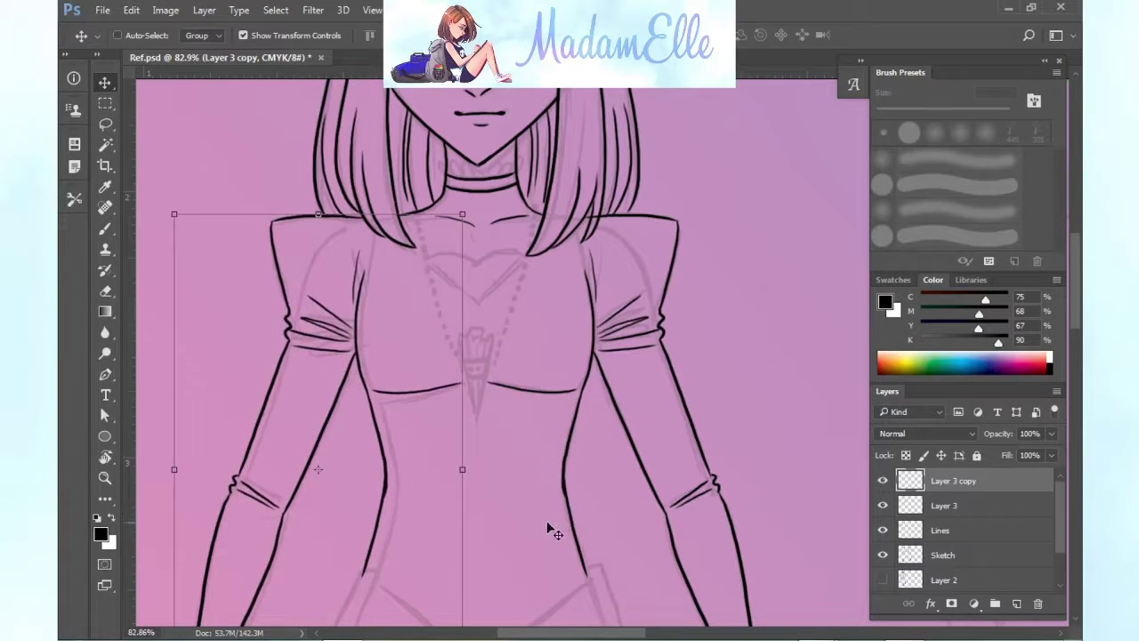
key(ctrl+z)
drag(634, 418, 320, 420)
mouse_move(359, 459)
mouse_down()
mouse_move(625, 368)
mouse_move(674, 369)
mouse_move(377, 374)
mouse_move(371, 463)
mouse_up()
key(ctrl+space)
key(ctrl+e)
key(e)
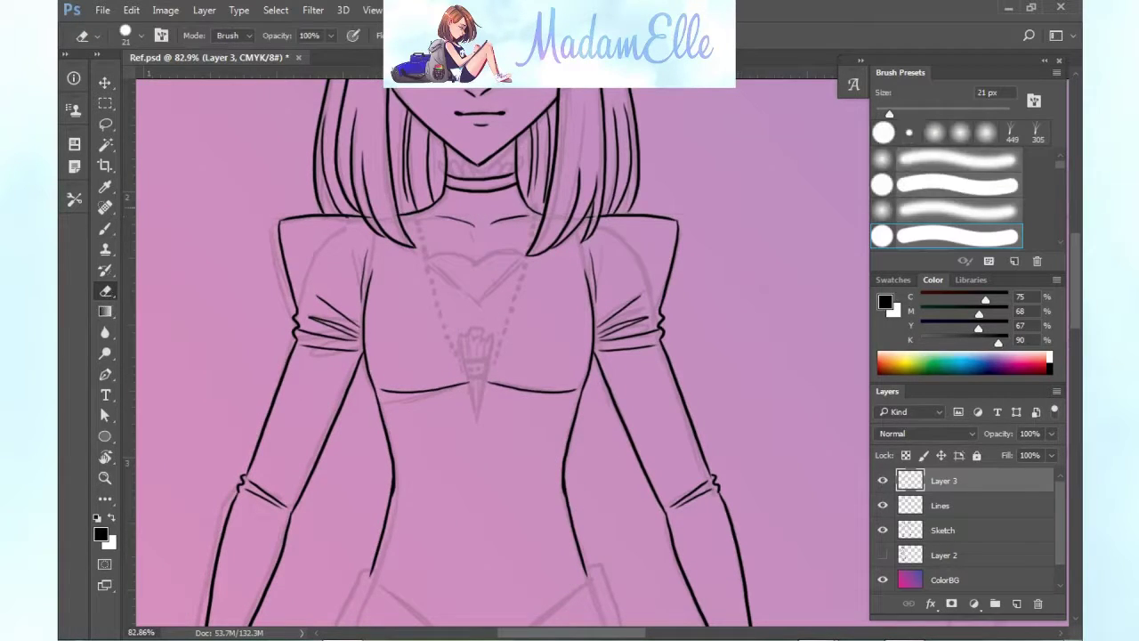
Check the mirrored body against the whole figure and merge Layer 3 into the Lines layer.
key(alt+bracketleft)
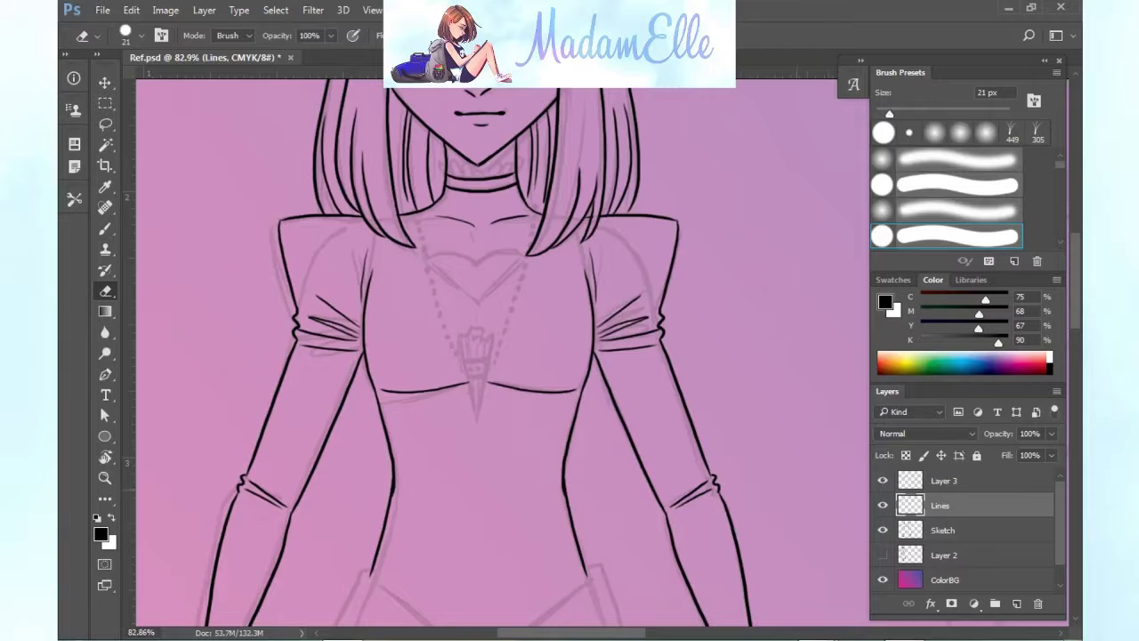
scroll(734, 387, down, 3)
click(105, 230)
scroll(796, 387, down, 1)
drag(670, 633, 681, 633)
drag(1076, 351, 1076, 341)
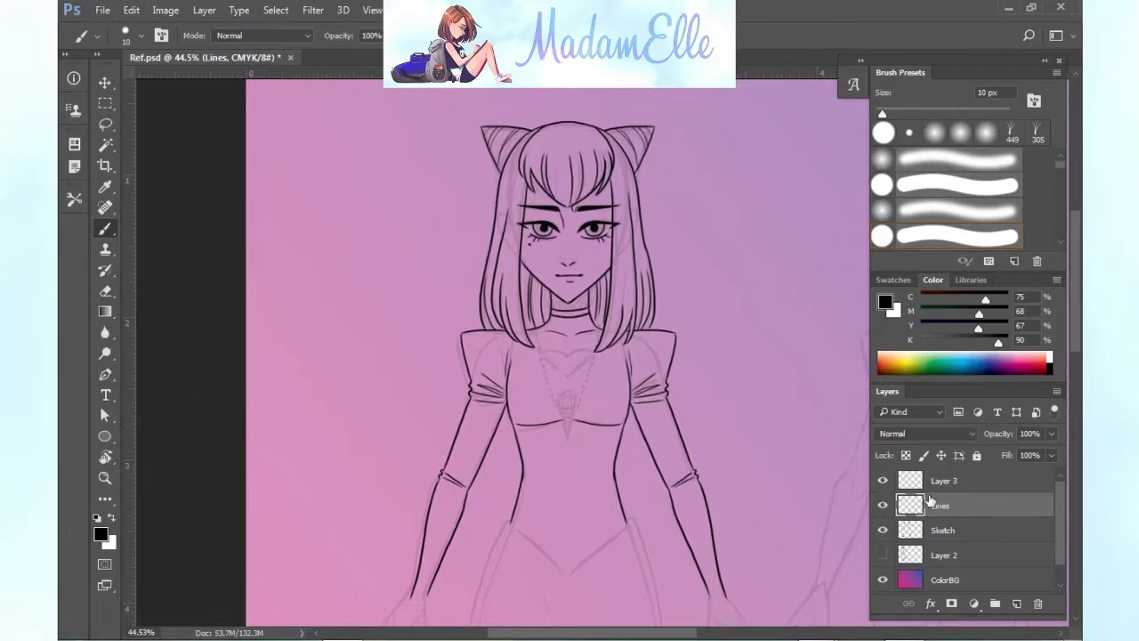
click(928, 482)
click(882, 480)
click(882, 480)
key(ctrl+e)
click(882, 481)
click(883, 481)
scroll(625, 387, up, 3)
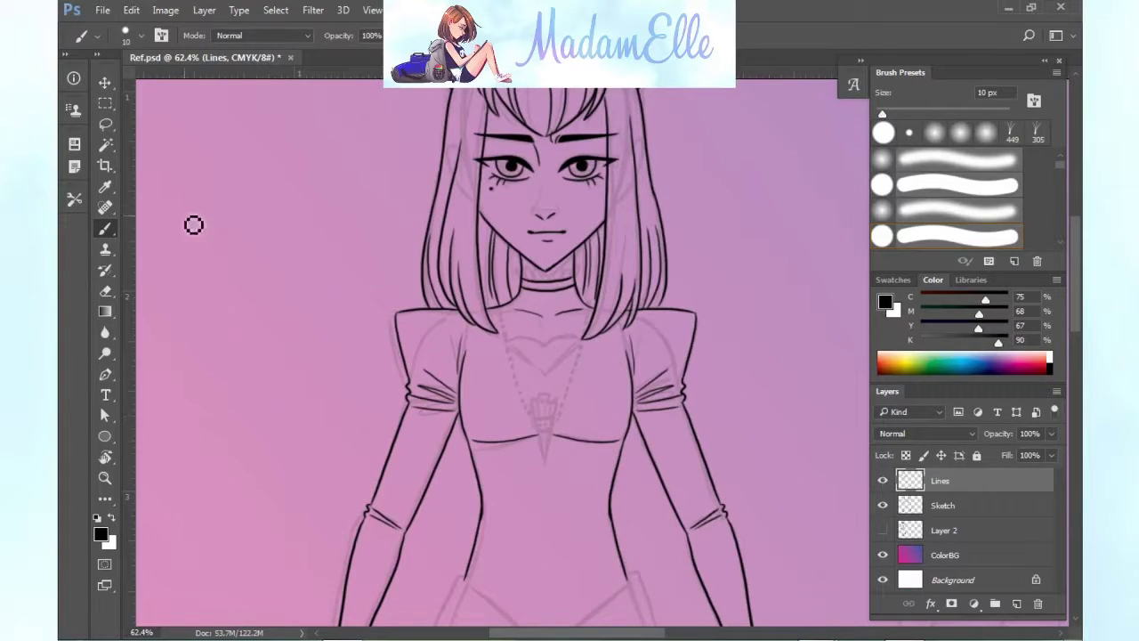
Ink two curved strands running from the crown of the head down into the fringe.
scroll(462, 294, up, 2)
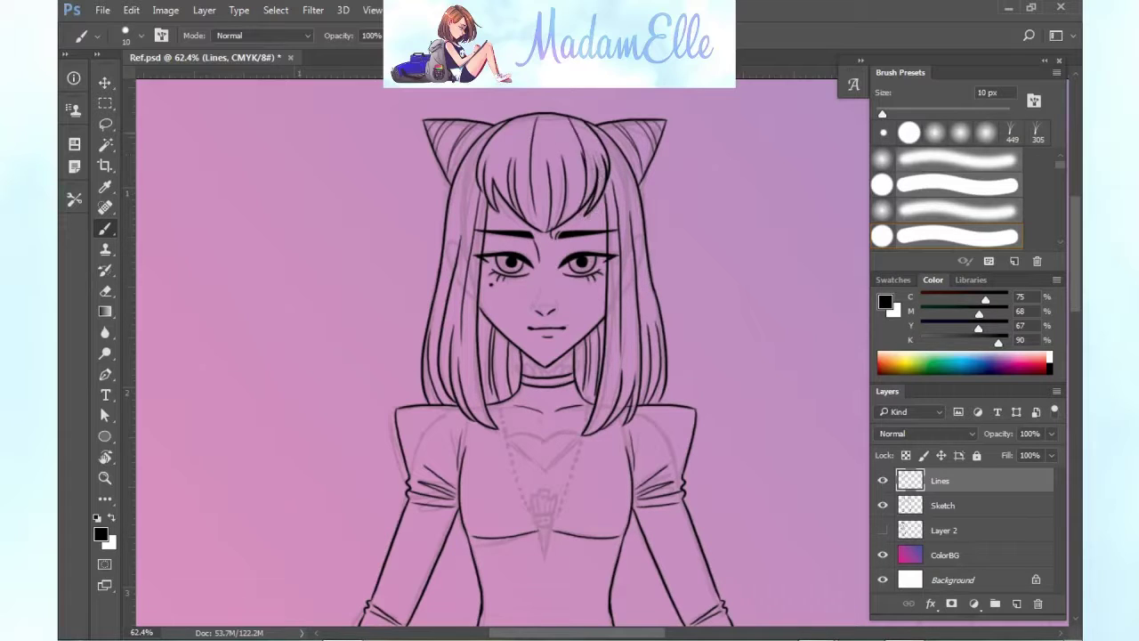
key(ctrl+z)
drag(528, 116, 516, 166)
drag(570, 117, 585, 168)
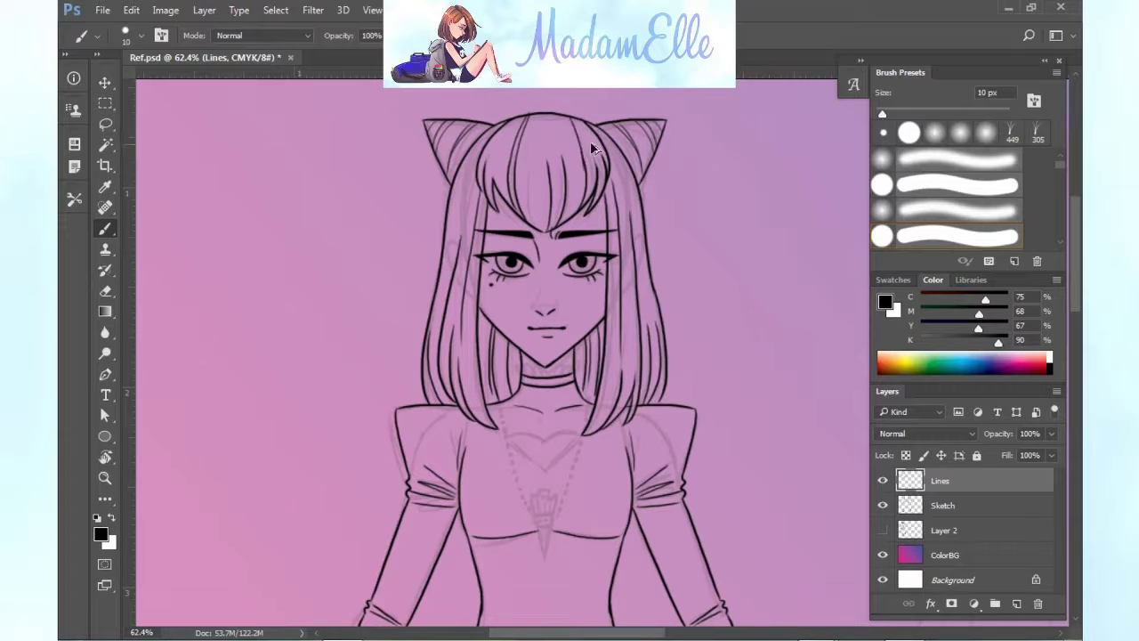
key(e)
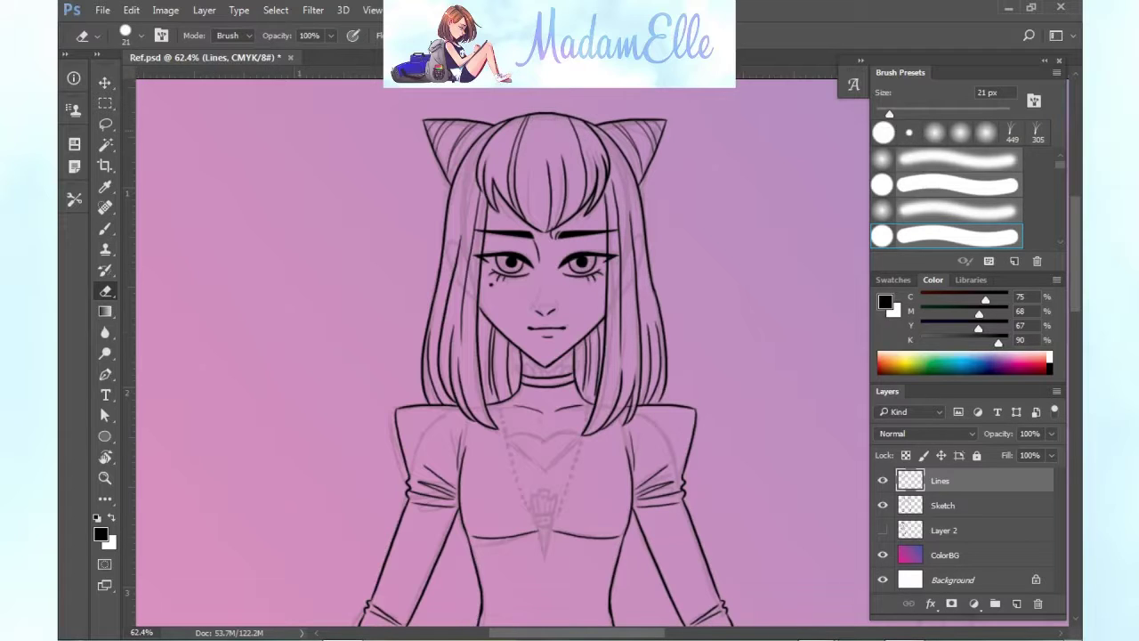
Ink a scalloped frill above the choker on a new layer, erase the lines behind it and merge into Lines.
key(b)
scroll(534, 356, down, 3)
click(1016, 603)
key(ctrl+z)
drag(522, 279, 580, 287)
click(952, 506)
click(105, 291)
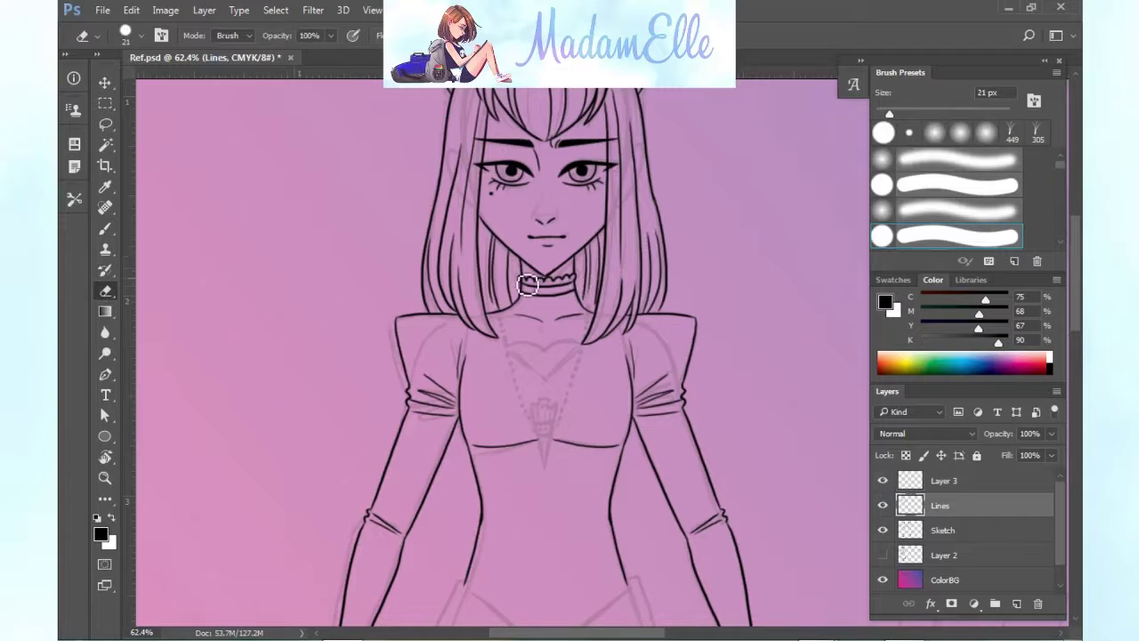
click(943, 481)
key(ctrl+e)
key(b)
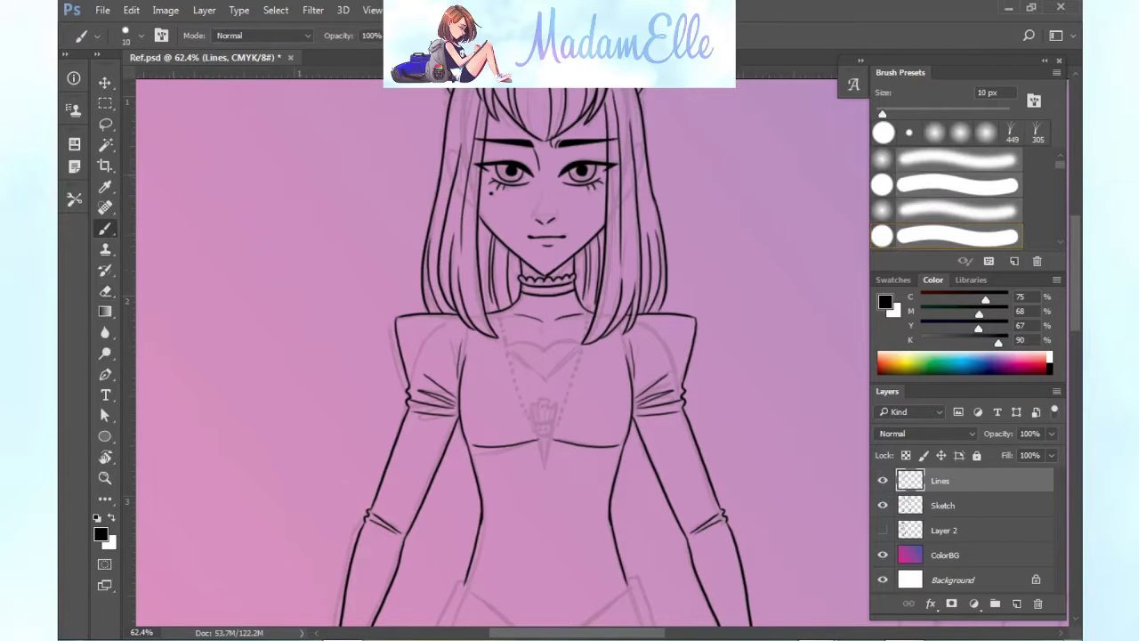
Lasso the inked mouth and shift it slightly upward on the face.
key(l)
key(alt+bracketleft)
key(alt+bracketright)
drag(576, 220, 561, 209)
click(107, 78)
key(Up)
key(Up)
key(Up)
key(Up)
key(Up)
key(Up)
key(Up)
key(Up)
key(Up)
key(Up)
key(Up)
key(Up)
key(ctrl+d)
click(106, 124)
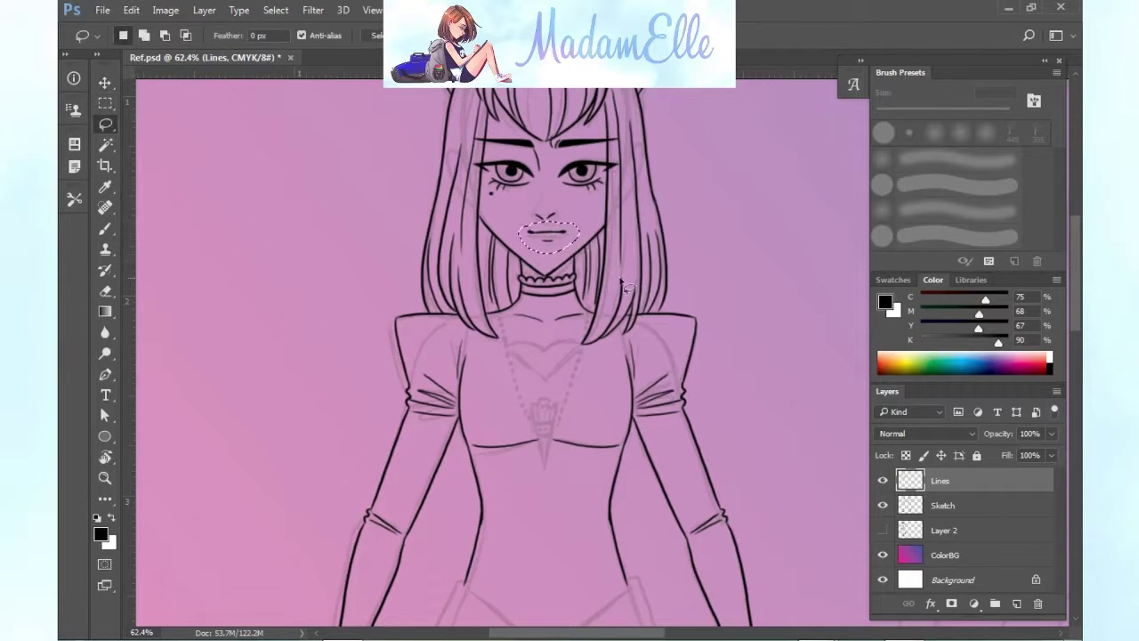
key(v)
key(b)
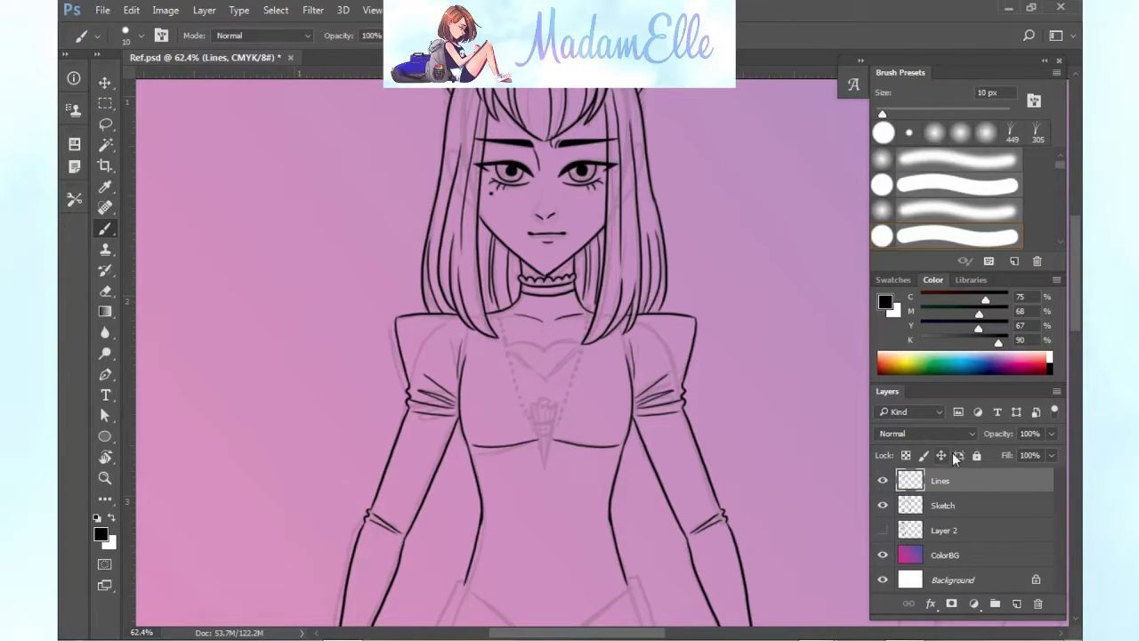
Erase small notches in the inner ends of the eyebrows and nudge the sketched nose upward on the Sketch layer.
scroll(509, 178, up, 1)
key(e)
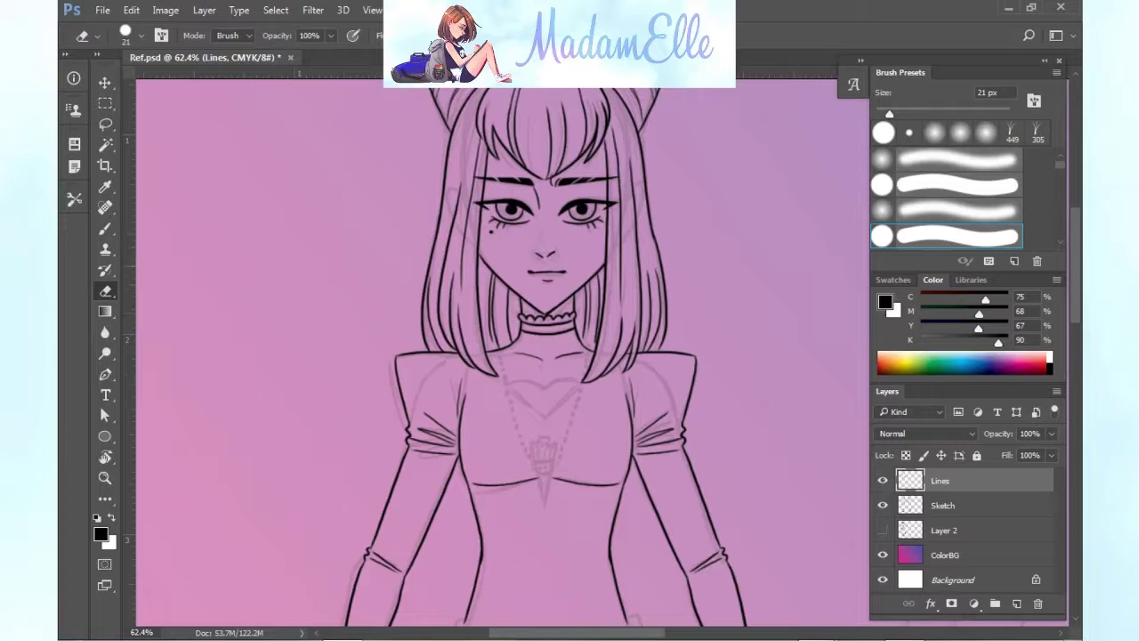
click(943, 506)
key(l)
mouse_move(543, 217)
mouse_down()
mouse_move(571, 256)
mouse_move(545, 215)
mouse_up()
key(v)
key(Up)
key(Up)
key(ctrl+d)
key(b)
key(alt+bracketright)
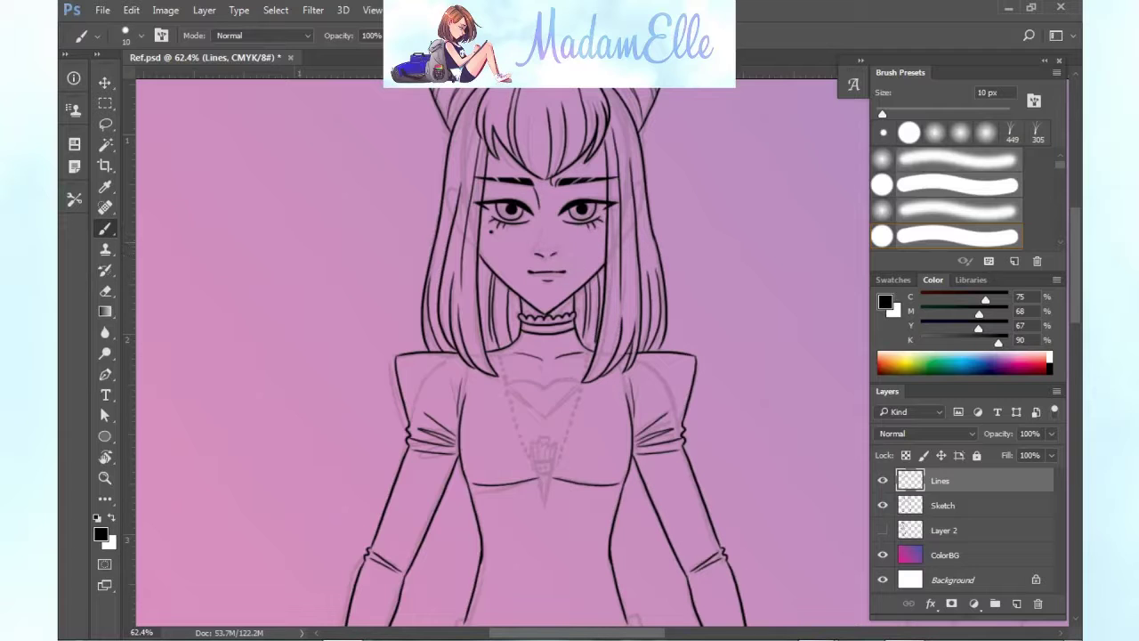
Erase and re-ink the right-hand nostril line, trimming its outer end.
scroll(588, 209, up, 3)
click(105, 291)
drag(540, 331, 551, 324)
click(107, 226)
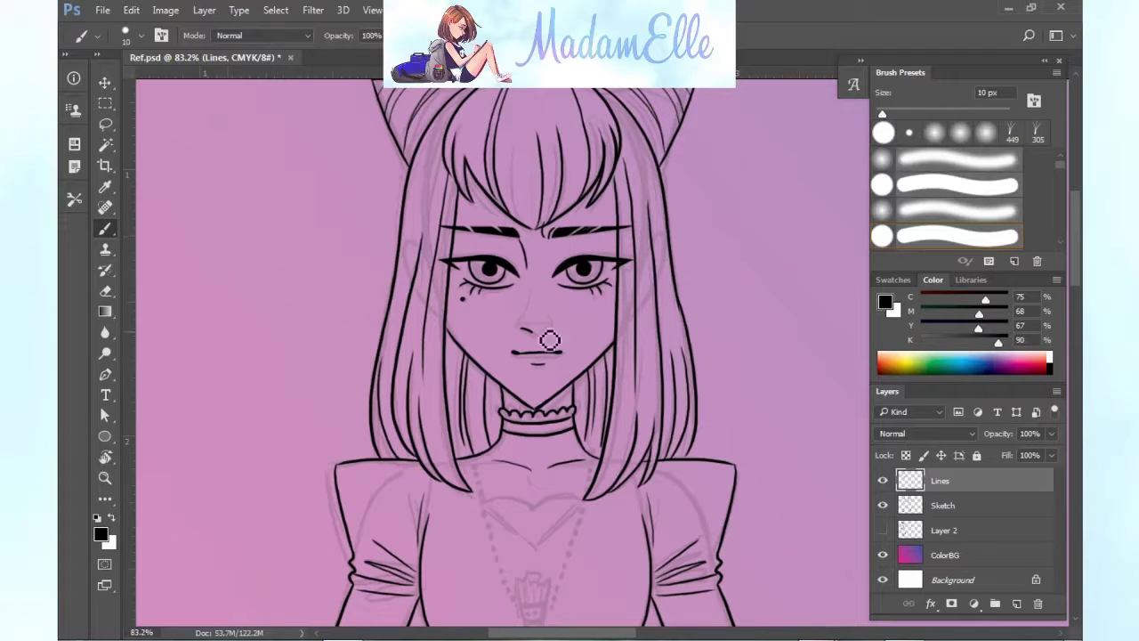
drag(541, 332, 552, 326)
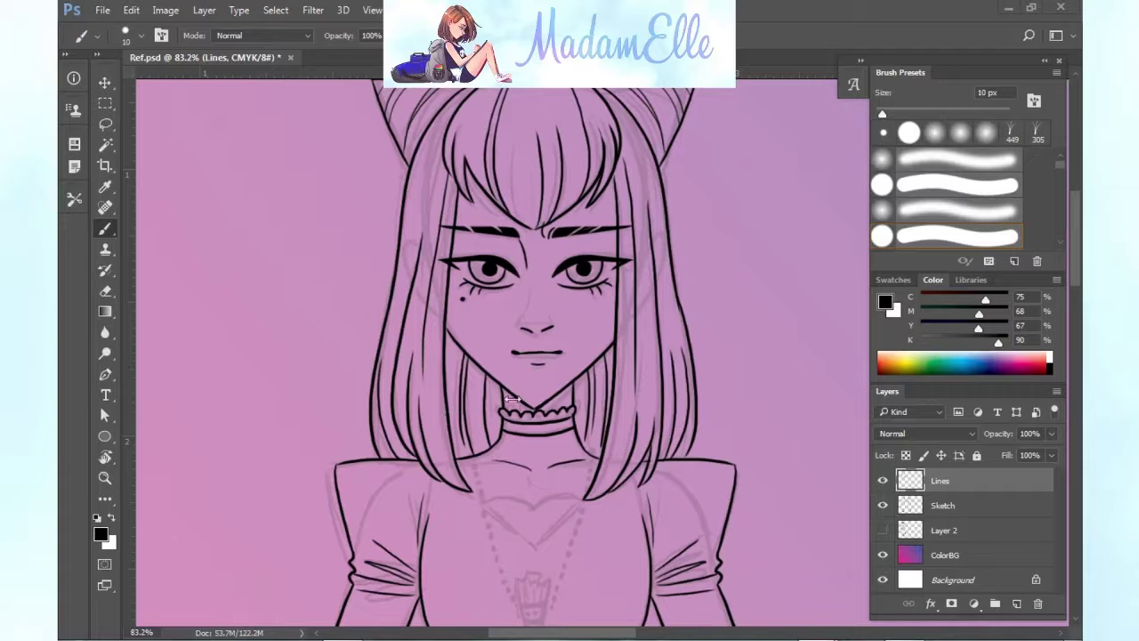
click(106, 291)
mouse_move(552, 327)
mouse_down()
mouse_move(523, 330)
mouse_move(552, 332)
mouse_up()
click(106, 228)
Ink the left strand of the necklace as a row of small dots on a new layer, following the sketch.
drag(1076, 269, 1076, 309)
click(883, 481)
click(883, 481)
click(1016, 603)
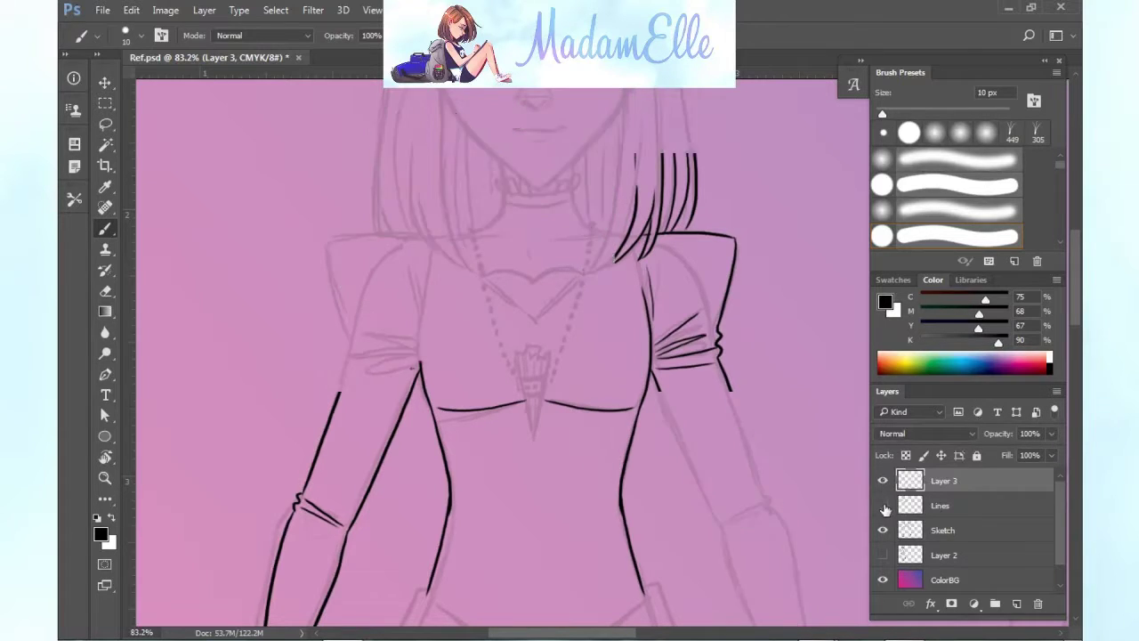
drag(1075, 318, 1075, 304)
click(471, 296)
click(478, 295)
click(474, 305)
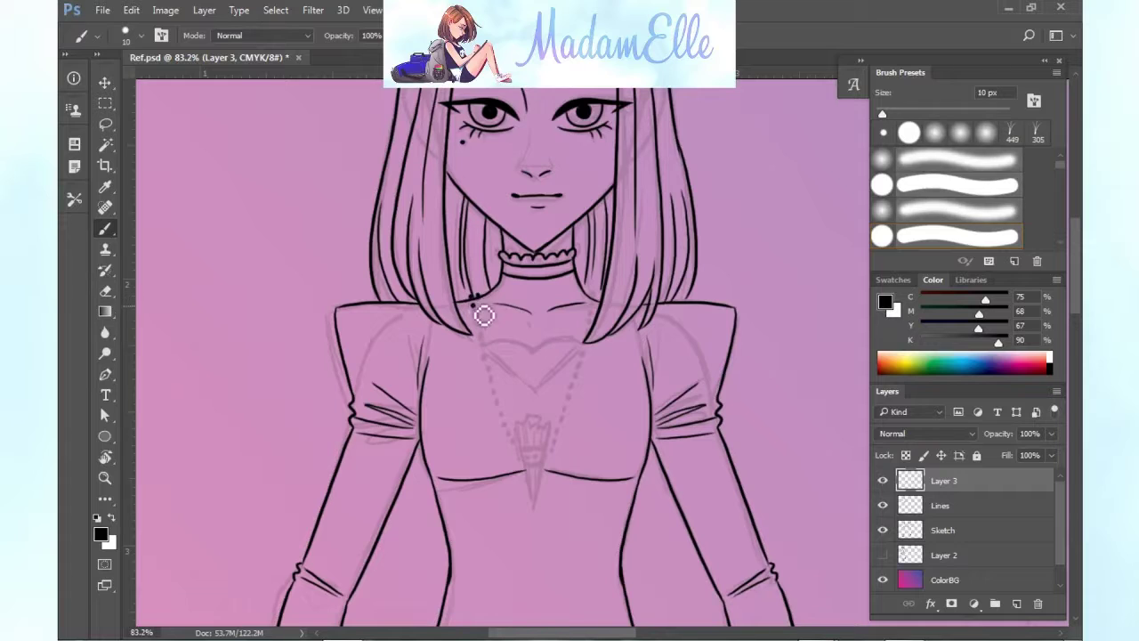
drag(475, 300, 514, 443)
Duplicate the dotted strand's layer, flip it horizontally, place it as the necklace's right strand and merge both strand layers.
right_click(945, 485)
click(650, 186)
click(709, 191)
click(131, 10)
mouse_move(169, 356)
click(419, 532)
click(105, 83)
drag(497, 349, 584, 355)
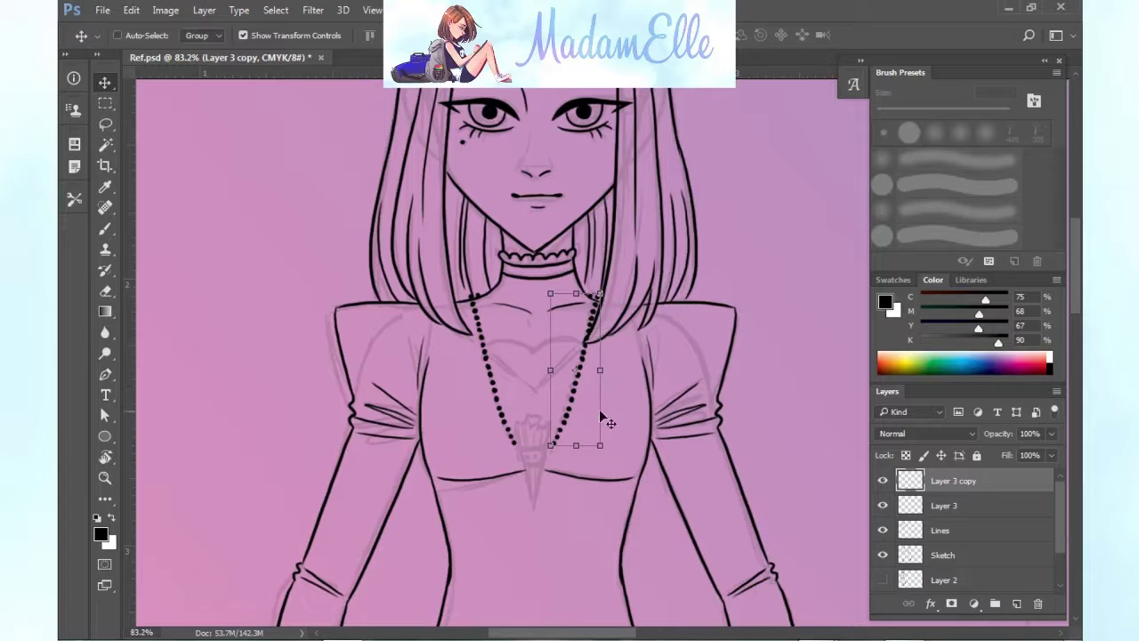
key(ctrl+e)
Try to ink the pendant's jagged top and long pointed sides between the ends of the necklace strands.
key(b)
drag(513, 425, 547, 441)
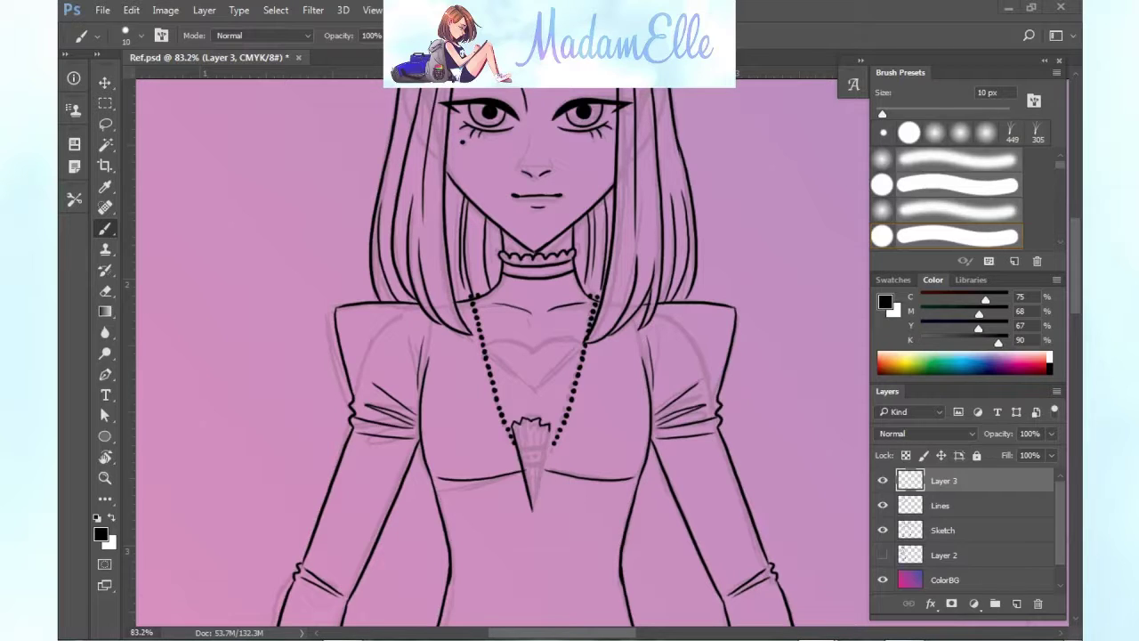
drag(549, 427, 533, 512)
key(ctrl+z)
key(ctrl+z)
drag(549, 427, 534, 514)
key(e)
key(b)
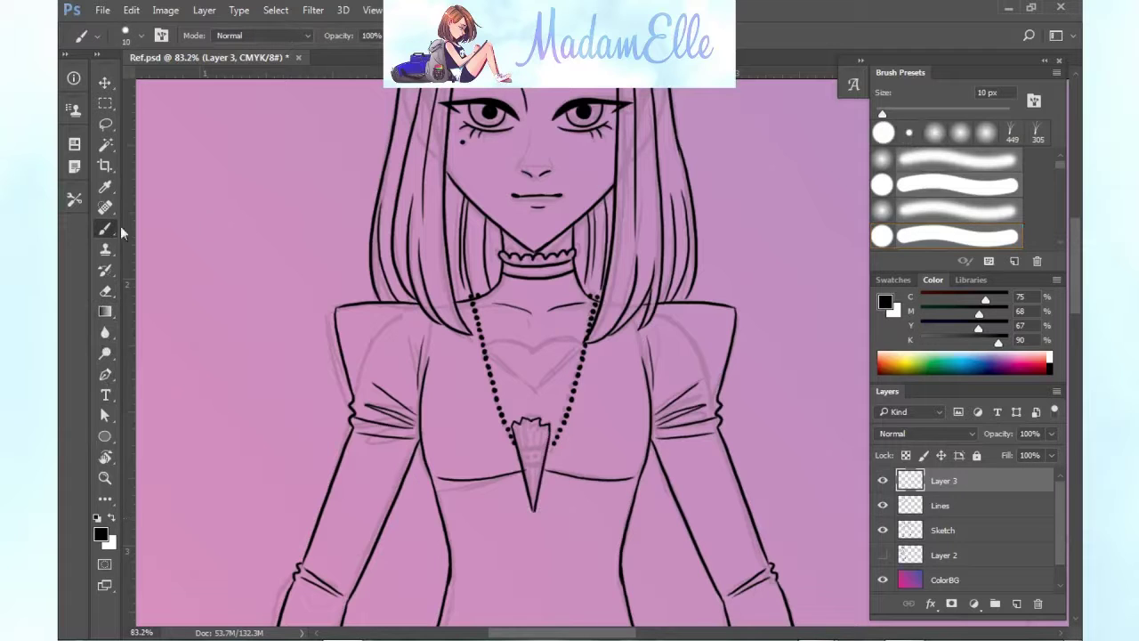
key(l)
key(ctrl+alt+z)
key(ctrl+alt+z)
Ink the pendant's crystal top, band and pointed tip on a separate layer and merge the necklace parts into Lines.
click(965, 505)
key(ctrl+e)
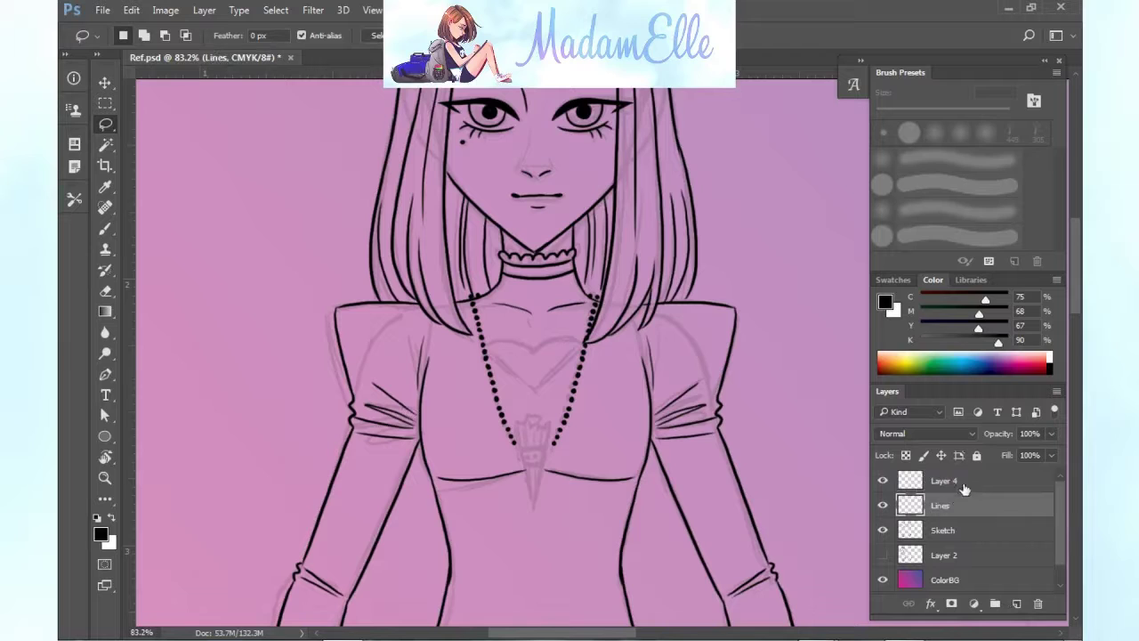
click(966, 483)
key(b)
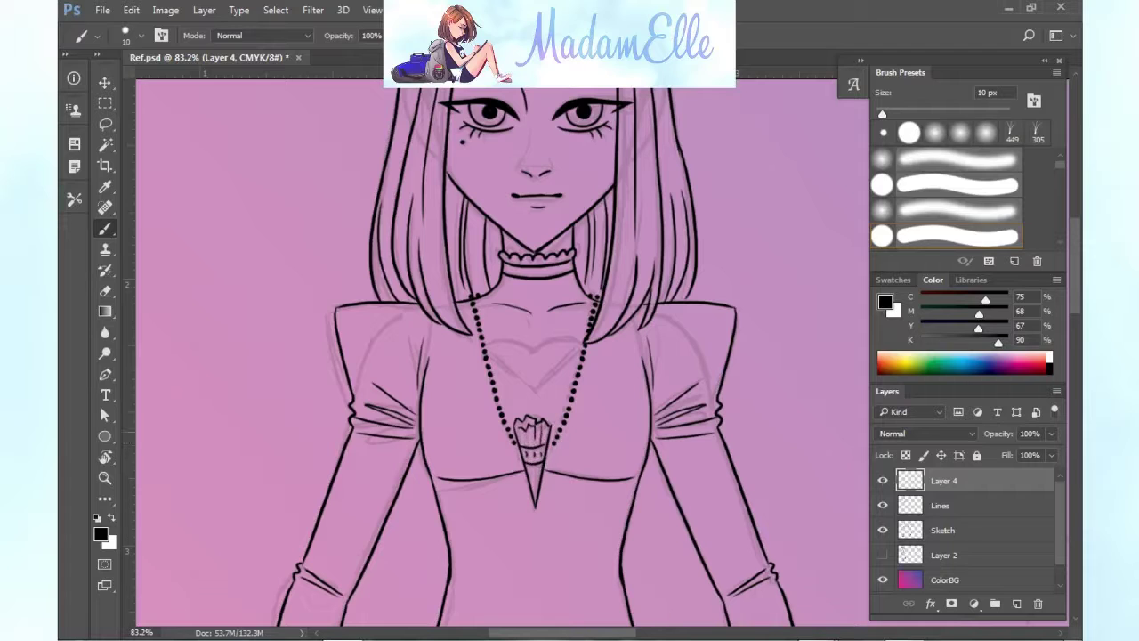
click(883, 481)
click(882, 481)
key(ctrl+e)
Ink the heart-shaped cutout on the chest on a new layer and merge it into Lines.
click(1016, 604)
drag(486, 346, 531, 392)
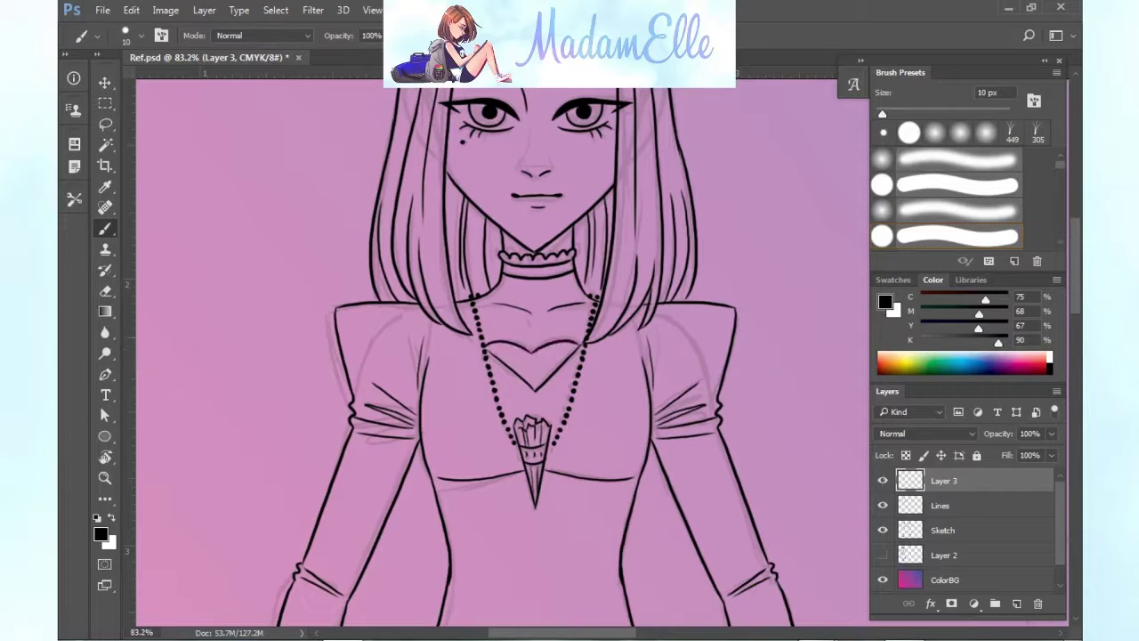
drag(534, 349, 583, 344)
key(ctrl+z)
scroll(503, 356, up, 5)
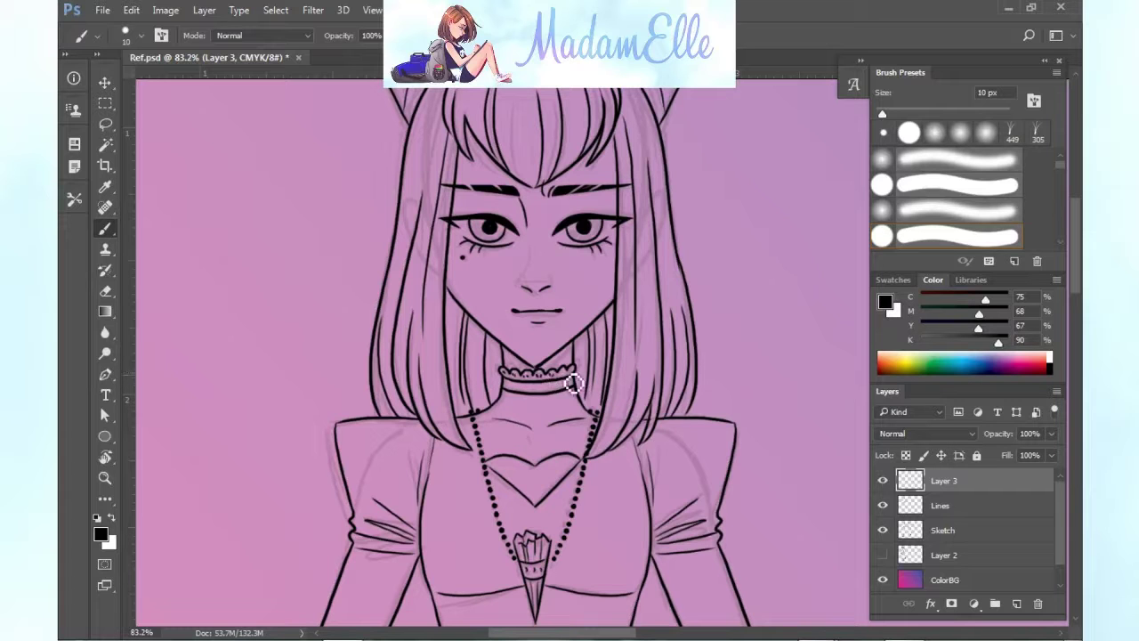
drag(1076, 290, 1078, 287)
scroll(756, 392, down, 2)
drag(656, 632, 672, 633)
drag(1075, 267, 1075, 307)
key(ctrl+e)
Ink the bodice's V-shaped lower edge between the hips, following the sketch.
scroll(502, 356, down, 5)
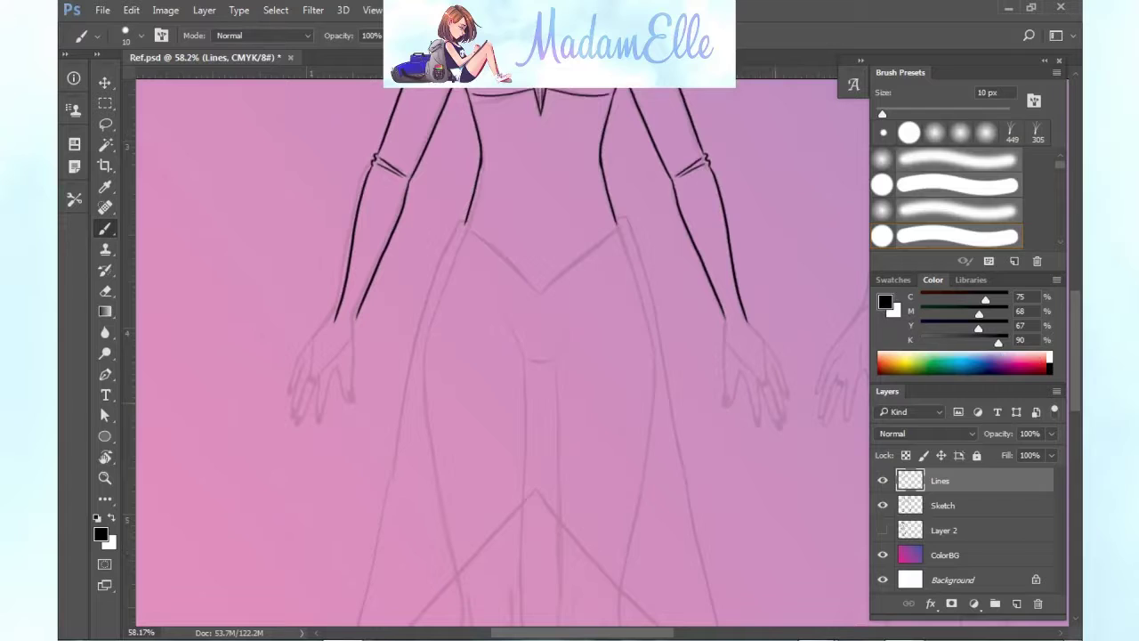
drag(541, 291, 627, 222)
key(ctrl+z)
mouse_move(540, 290)
mouse_down()
mouse_move(616, 224)
mouse_move(638, 263)
mouse_up()
key(ctrl+z)
key(ctrl+z)
drag(523, 274, 541, 293)
key(ctrl+z)
drag(465, 225, 540, 291)
key(e)
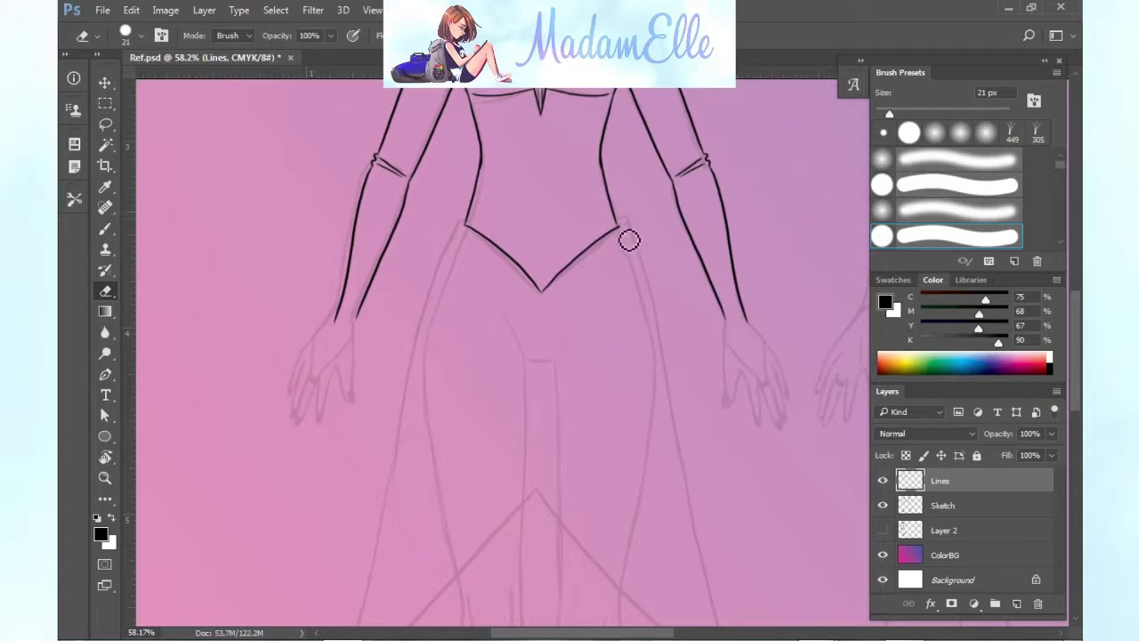
Ink the skirt's left outer edge from the waist down to the hem corner.
key(b)
key(ctrl+z)
mouse_move(464, 224)
mouse_down()
mouse_move(372, 496)
mouse_move(394, 486)
mouse_up()
key(ctrl+z)
scroll(394, 463, down, 3)
click(105, 292)
mouse_move(400, 304)
mouse_down()
mouse_move(407, 256)
mouse_move(336, 504)
mouse_move(524, 322)
mouse_up()
click(105, 230)
key(ctrl+z)
Ink the left diagonal front hem and the left curved back hem of the skirt, trimming the line at the peak.
drag(338, 503, 541, 301)
drag(1077, 369, 1077, 388)
drag(336, 419, 523, 548)
key(ctrl+z)
mouse_move(336, 417)
mouse_down()
mouse_move(516, 542)
mouse_move(508, 531)
mouse_up()
click(105, 293)
click(547, 207)
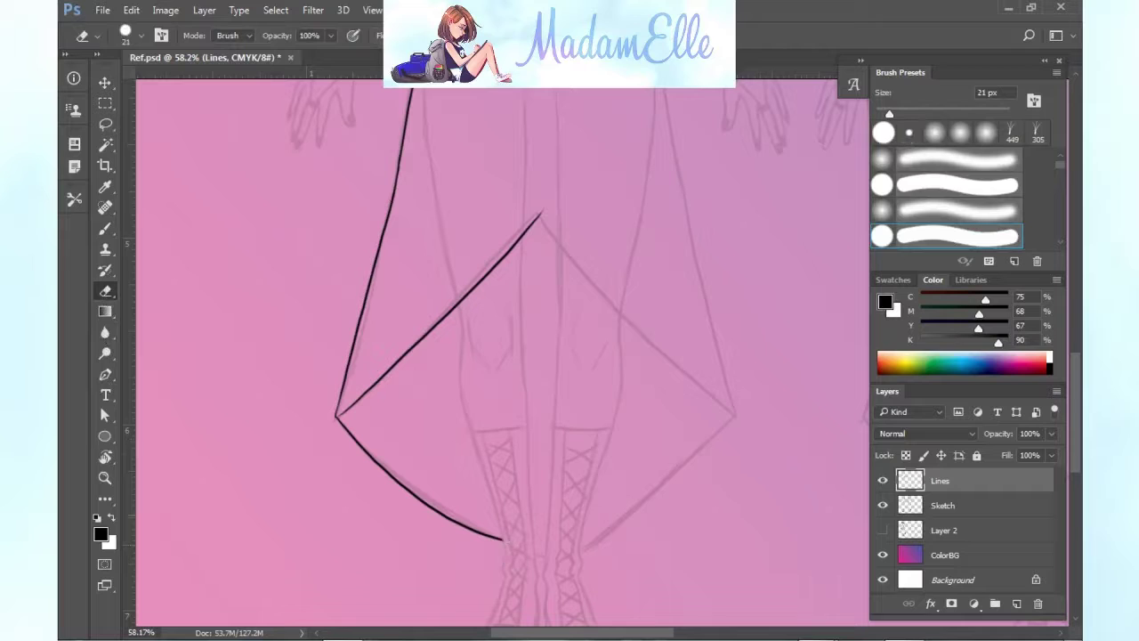
Ink the skirt's right diagonal front hem and right curved back hem, erasing the overshooting ends.
click(105, 229)
drag(538, 216, 730, 408)
key(ctrl+z)
key(ctrl+z)
mouse_move(538, 217)
mouse_down()
mouse_move(734, 422)
mouse_move(750, 418)
mouse_move(588, 547)
mouse_up()
key(ctrl+z)
key(ctrl+z)
shift+click(735, 412)
key(ctrl+z)
drag(733, 411, 569, 539)
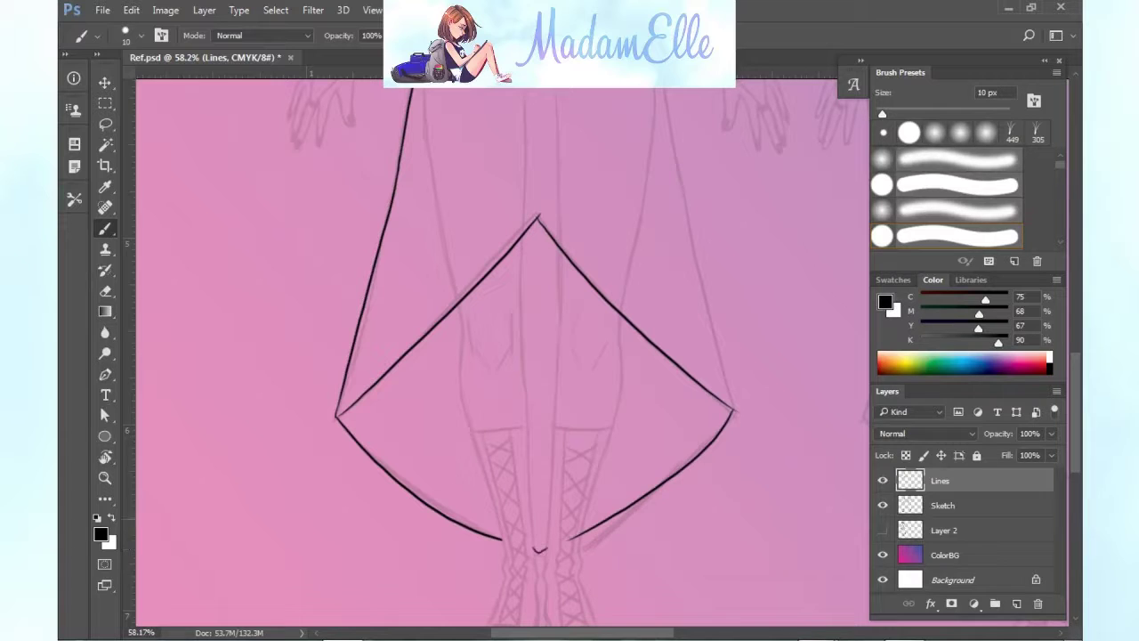
key(e)
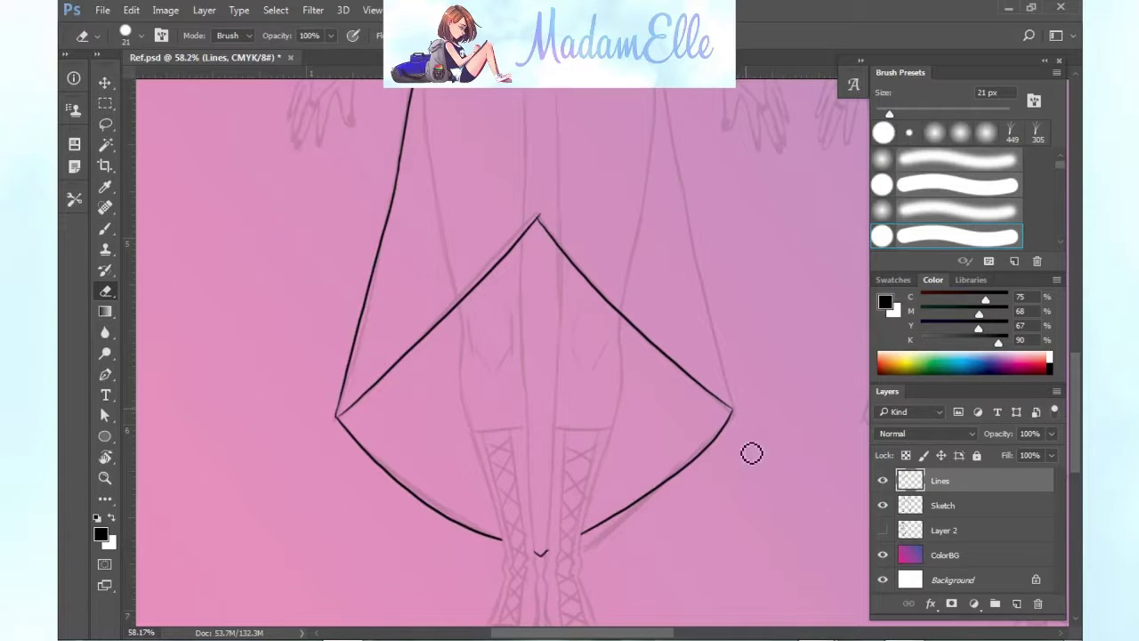
Ink the skirt's right outer edge from the waist to the hem corner and clean up the overlapping end.
drag(544, 216, 545, 395)
key(b)
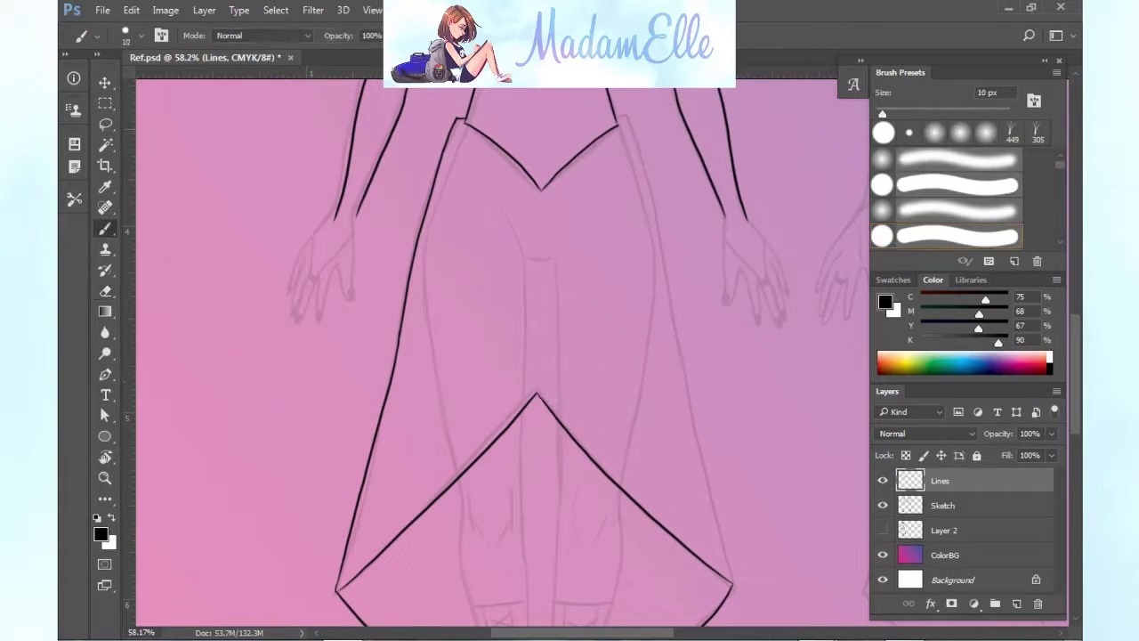
mouse_move(620, 115)
mouse_down()
mouse_move(676, 294)
mouse_move(734, 587)
mouse_up()
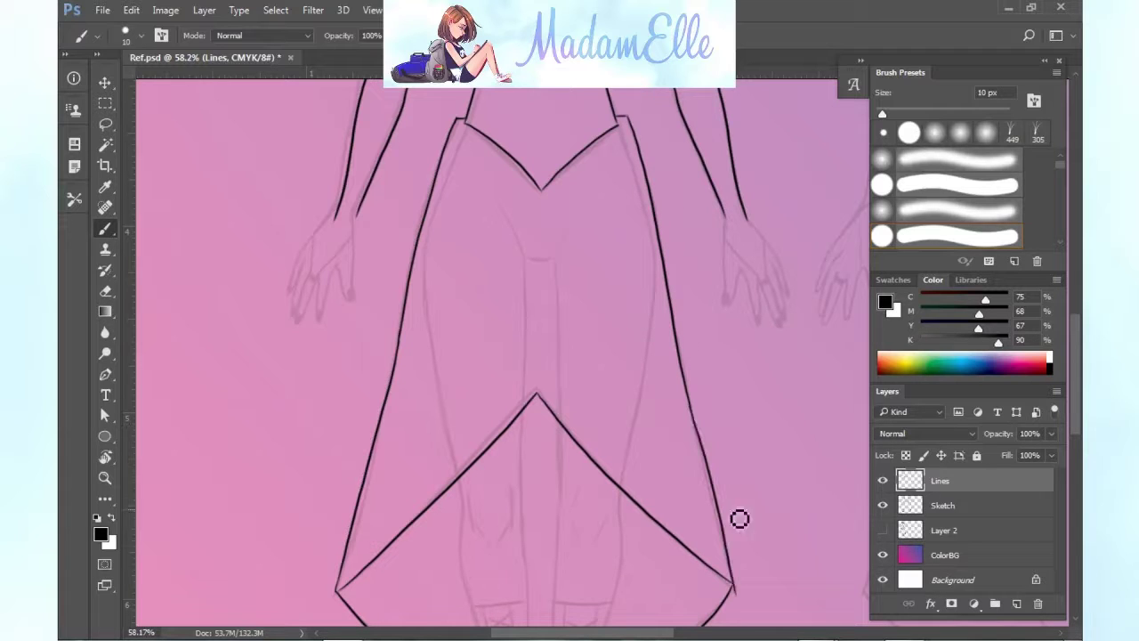
key(e)
key(b)
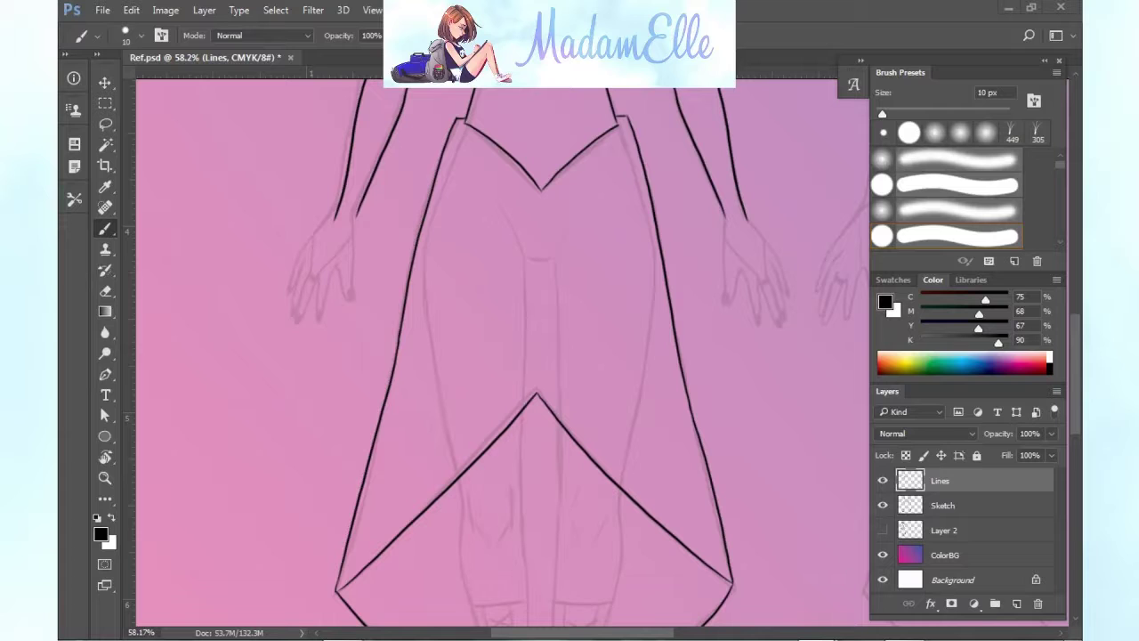
Ink the inner contour of the left leg from the front hem's peak down to the ankle, trimming its lower end.
scroll(502, 356, down, 5)
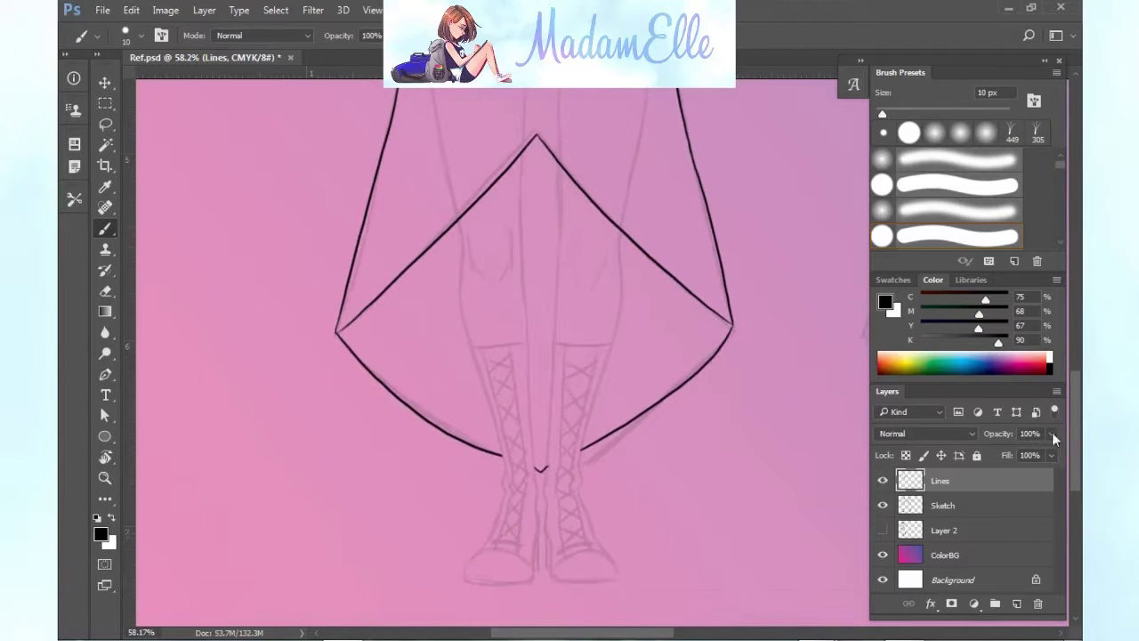
drag(525, 149, 531, 455)
key(ctrl+alt+z)
key(ctrl+alt+z)
drag(524, 285, 533, 479)
key(e)
click(538, 483)
key(b)
Ink the outer contour of the left leg from the hem to the ankle and erase the overlapping stroke ends.
drag(459, 220, 460, 336)
key(ctrl+z)
drag(460, 295, 511, 488)
key(ctrl+z)
drag(460, 304, 512, 490)
key(ctrl+z)
key(e)
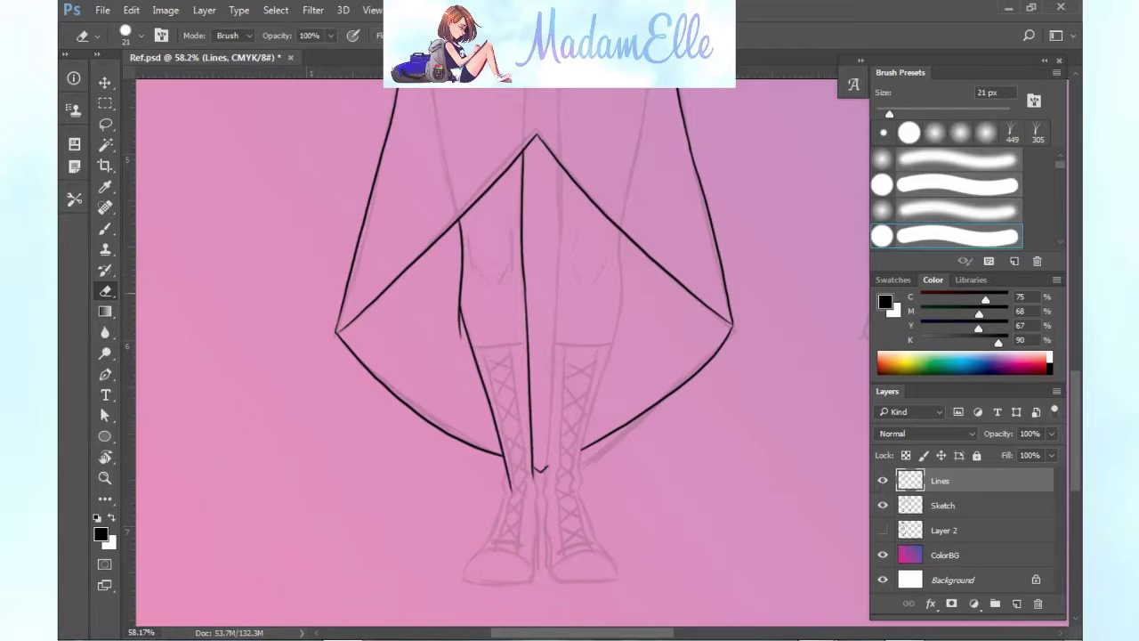
key(b)
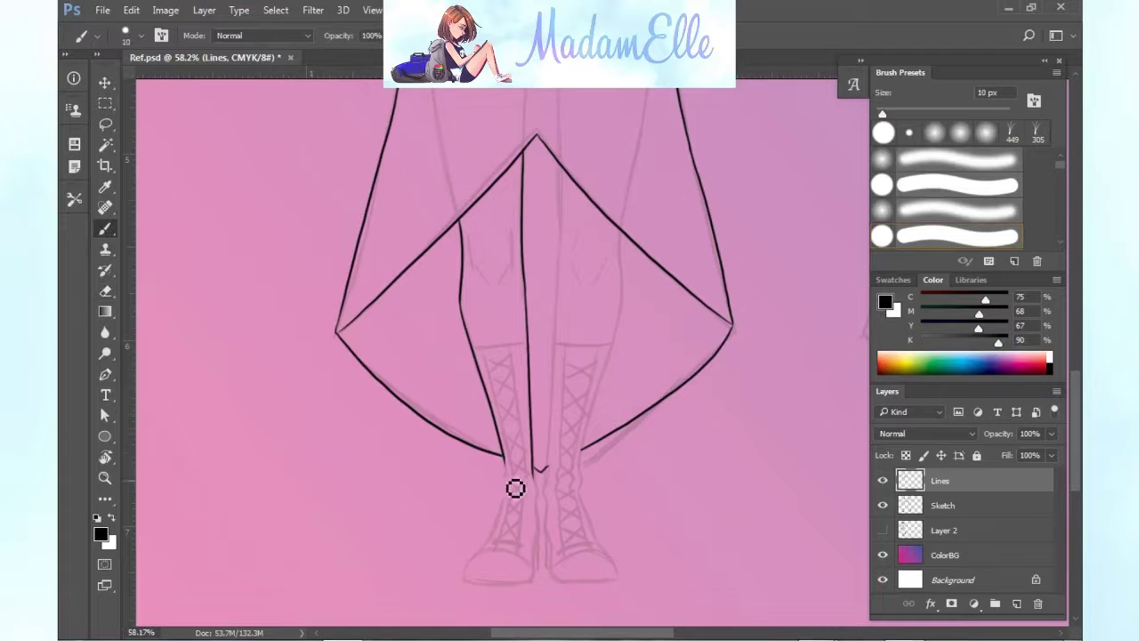
Ink the left boot's ankle folds, foot outline, toe cap and sole.
drag(505, 472, 485, 547)
key(ctrl+z)
drag(503, 497, 463, 574)
key(ctrl+z)
mouse_move(533, 473)
mouse_down()
mouse_move(555, 508)
mouse_move(543, 490)
mouse_move(534, 577)
mouse_up()
mouse_move(465, 578)
mouse_down()
mouse_move(532, 580)
mouse_move(465, 569)
mouse_up()
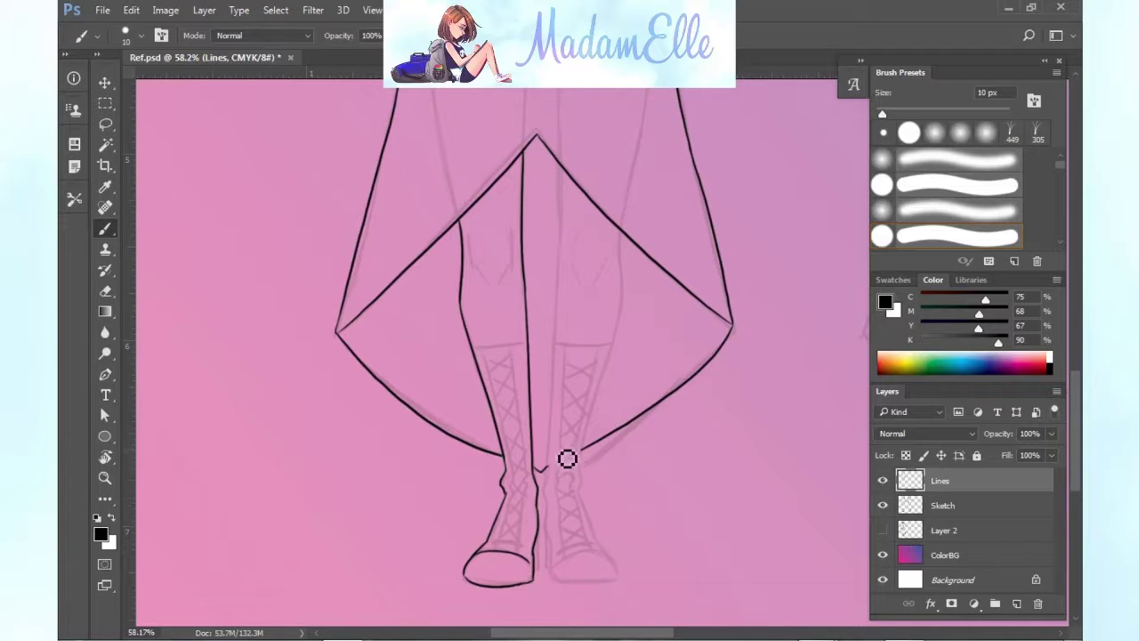
Ink the left leg's knee contours, the boot's top edge and the two edges of its lacing panel.
drag(473, 349, 504, 348)
key(ctrl+z)
mouse_move(468, 229)
mouse_down()
mouse_move(472, 258)
mouse_move(513, 258)
mouse_up()
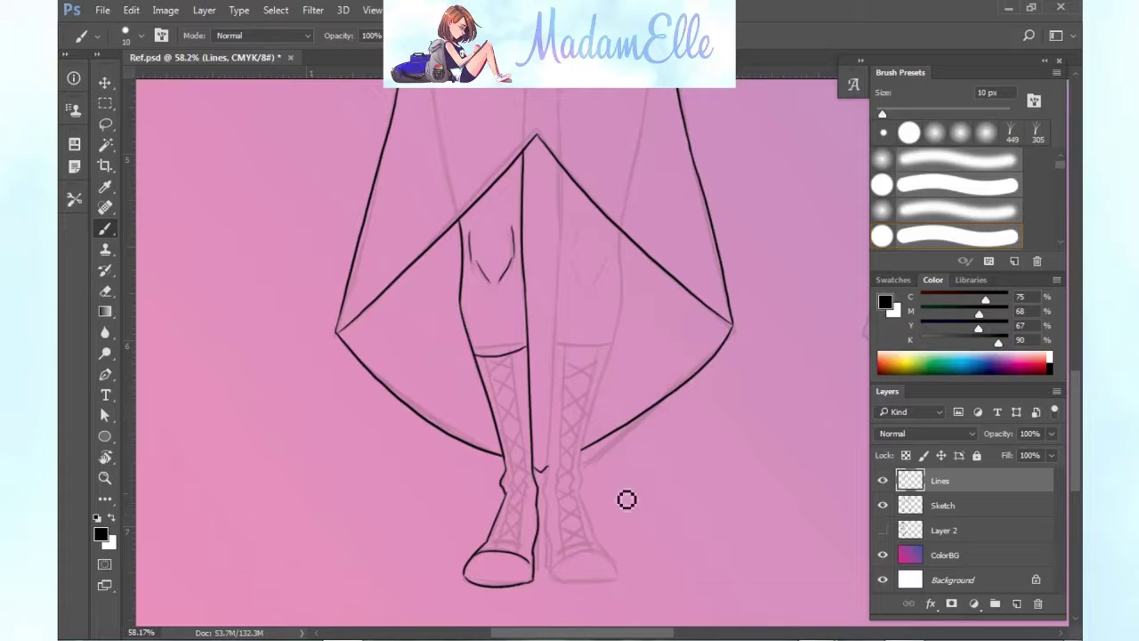
drag(480, 354, 504, 468)
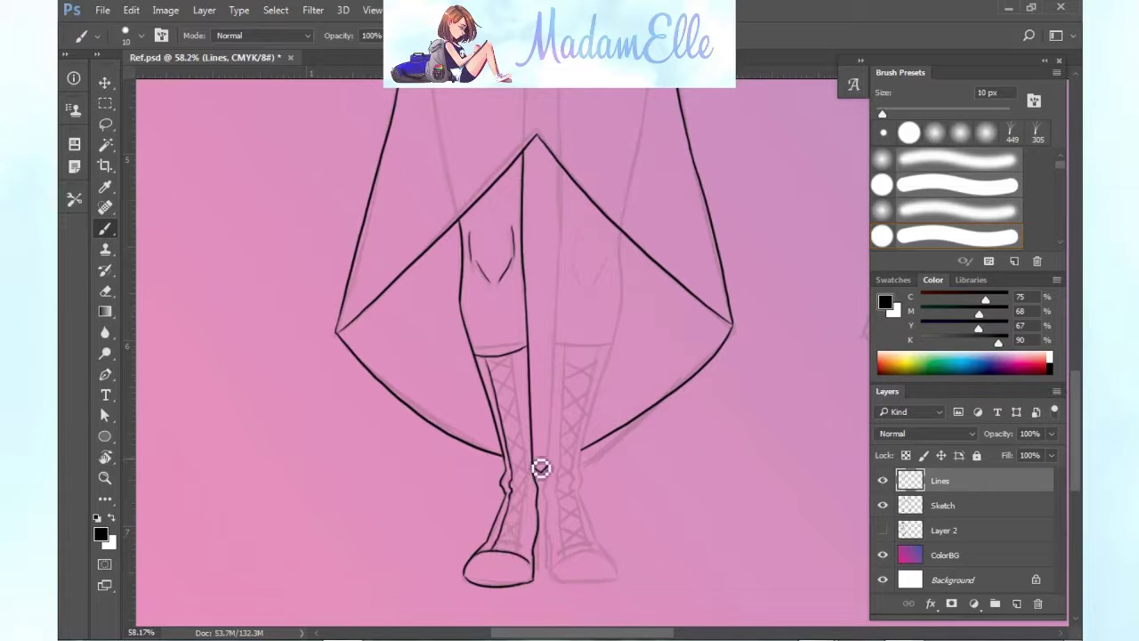
key(ctrl+z)
mouse_move(512, 354)
mouse_down()
mouse_move(546, 507)
mouse_move(534, 482)
mouse_move(532, 569)
mouse_up()
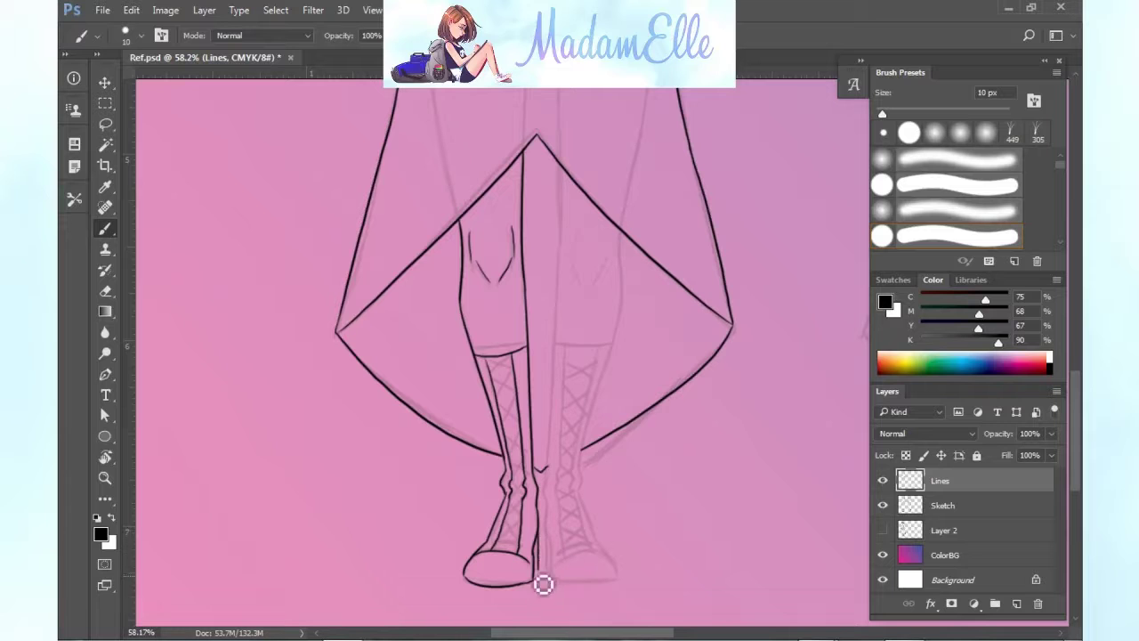
Lasso the inked left leg, copy it to a new layer, flip it horizontally and place it over the right leg's sketch.
key(l)
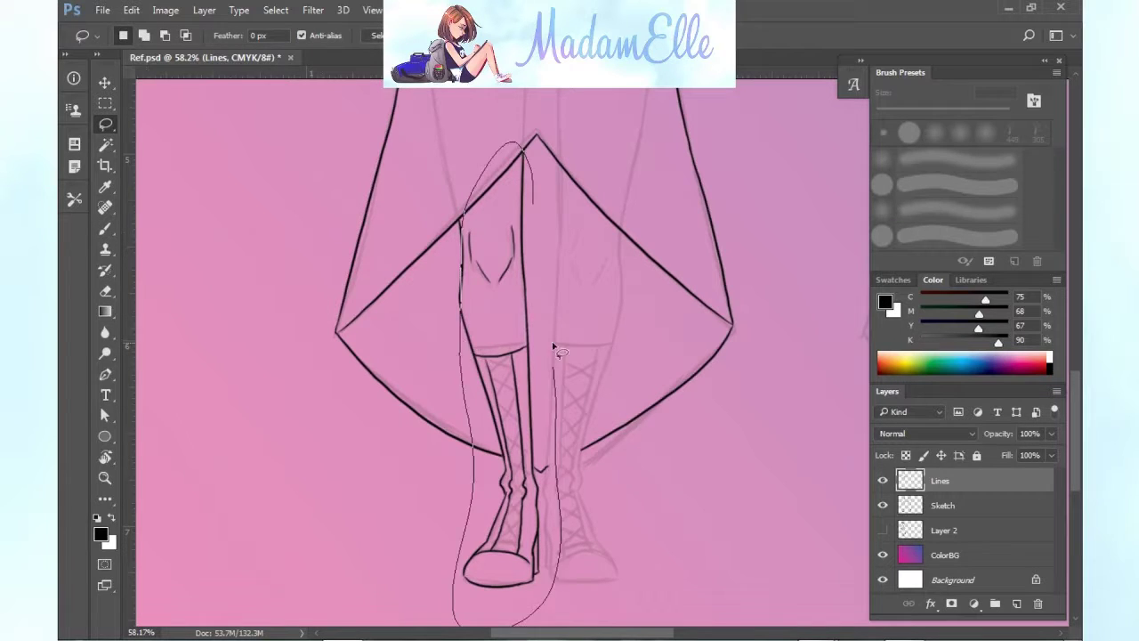
drag(519, 126, 514, 128)
key(ctrl+c)
key(ctrl+v)
click(132, 11)
click(132, 11)
click(132, 11)
mouse_move(318, 353)
click(418, 524)
click(105, 83)
drag(500, 338, 598, 339)
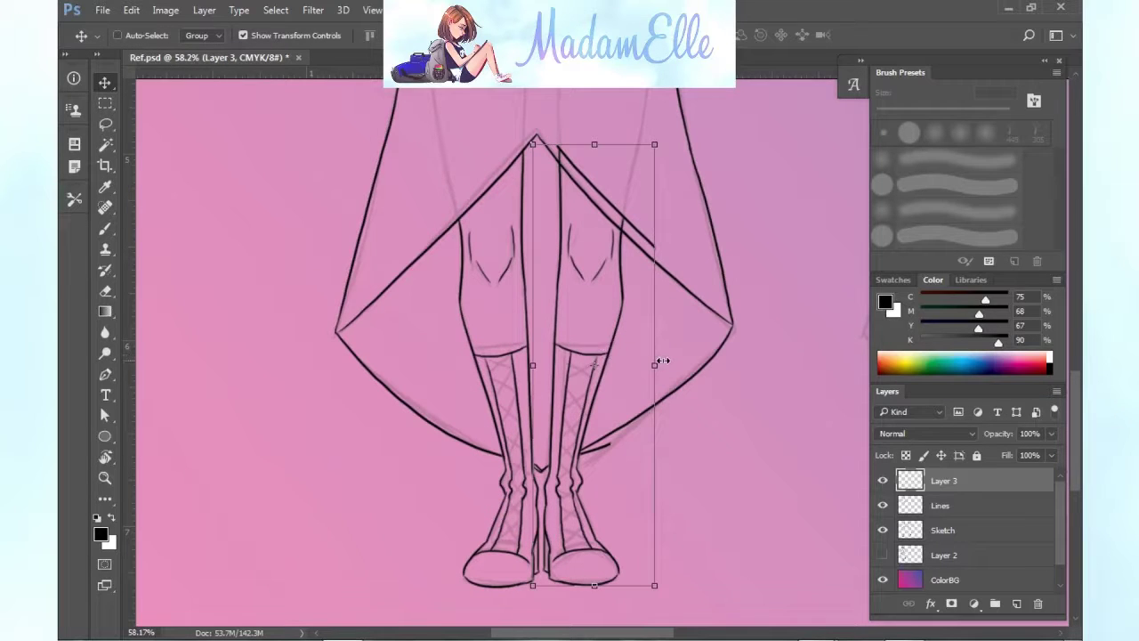
Nudge the mirrored leg slightly left and up, erase the stray hem lines copied with it and merge it into Lines.
key(Left)
key(Left)
key(Up)
key(Up)
key(Up)
key(e)
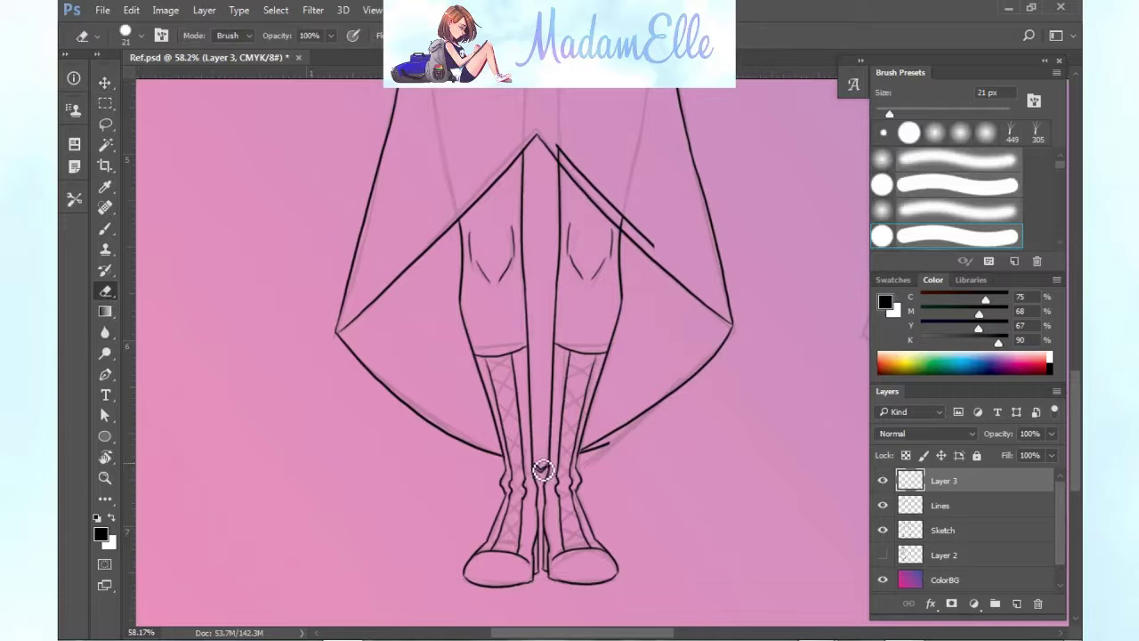
drag(581, 160, 664, 251)
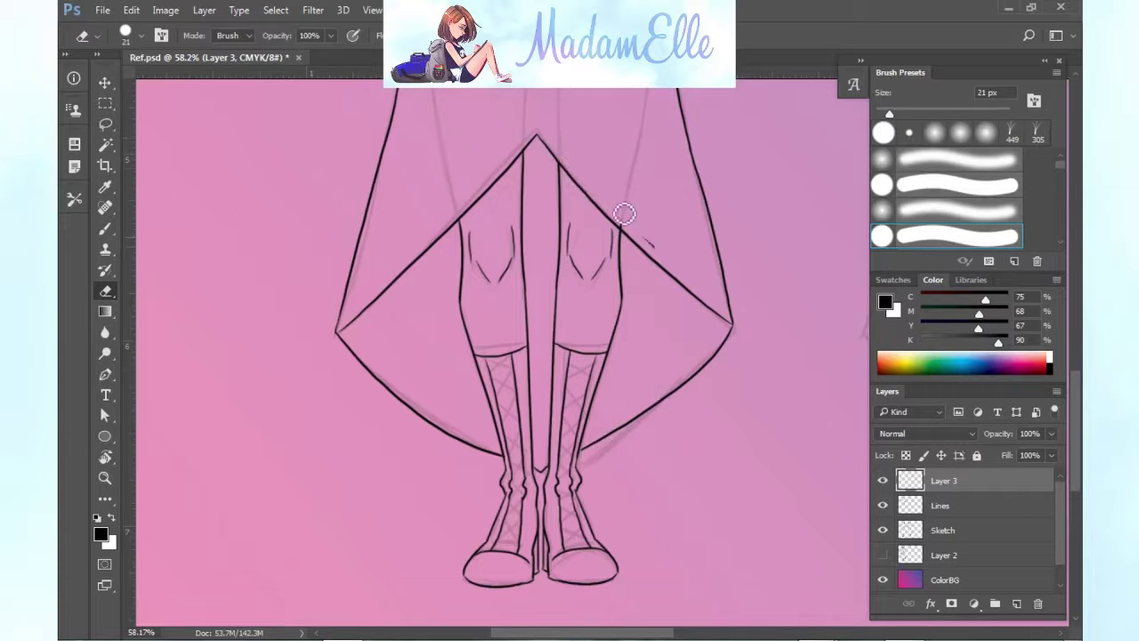
key(ctrl+e)
On a new layer, ink the back of the hand, the thumb and the index finger's inner side on the front view's right arm.
scroll(711, 485, down, 3)
drag(1077, 444, 1079, 342)
drag(671, 634, 684, 636)
mouse_move(1076, 314)
mouse_down()
mouse_move(1076, 344)
mouse_move(1078, 297)
mouse_move(1070, 349)
mouse_move(1072, 300)
mouse_up()
drag(626, 633, 552, 633)
scroll(596, 409, up, 4)
scroll(745, 505, up, 3)
drag(1076, 342, 1076, 366)
click(1016, 604)
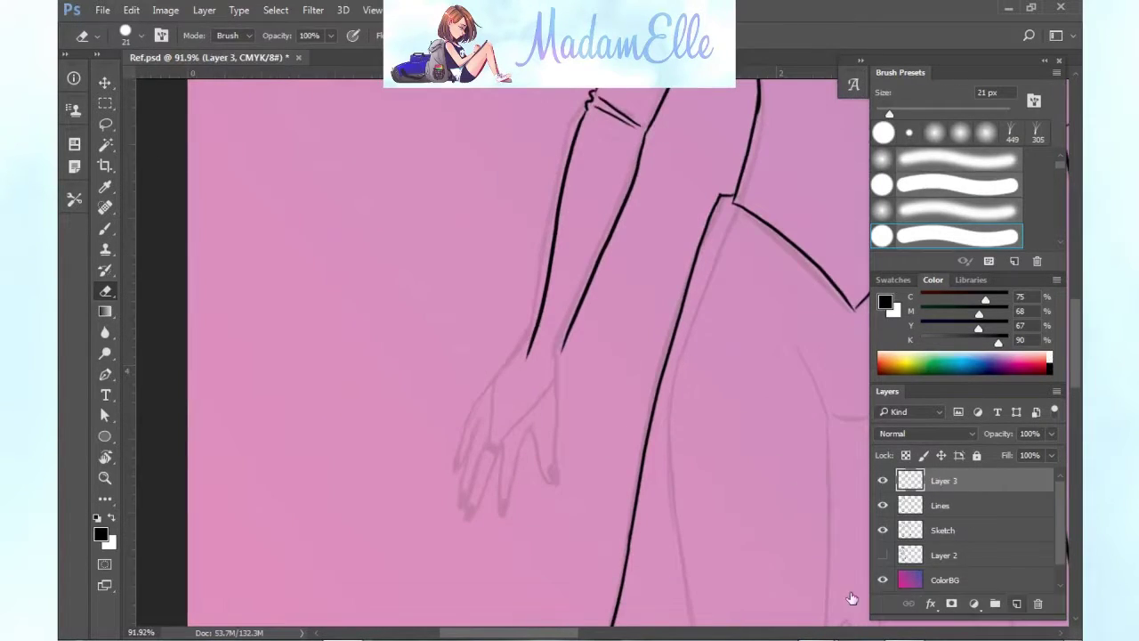
click(105, 230)
scroll(581, 620, right, 6)
drag(594, 356, 637, 407)
drag(560, 356, 558, 487)
key(ctrl+z)
mouse_move(560, 436)
mouse_down()
mouse_move(557, 486)
mouse_move(586, 434)
mouse_move(609, 518)
mouse_up()
Ink the index finger's outer side and both sides of the middle finger on the front view's right hand.
drag(612, 449, 614, 514)
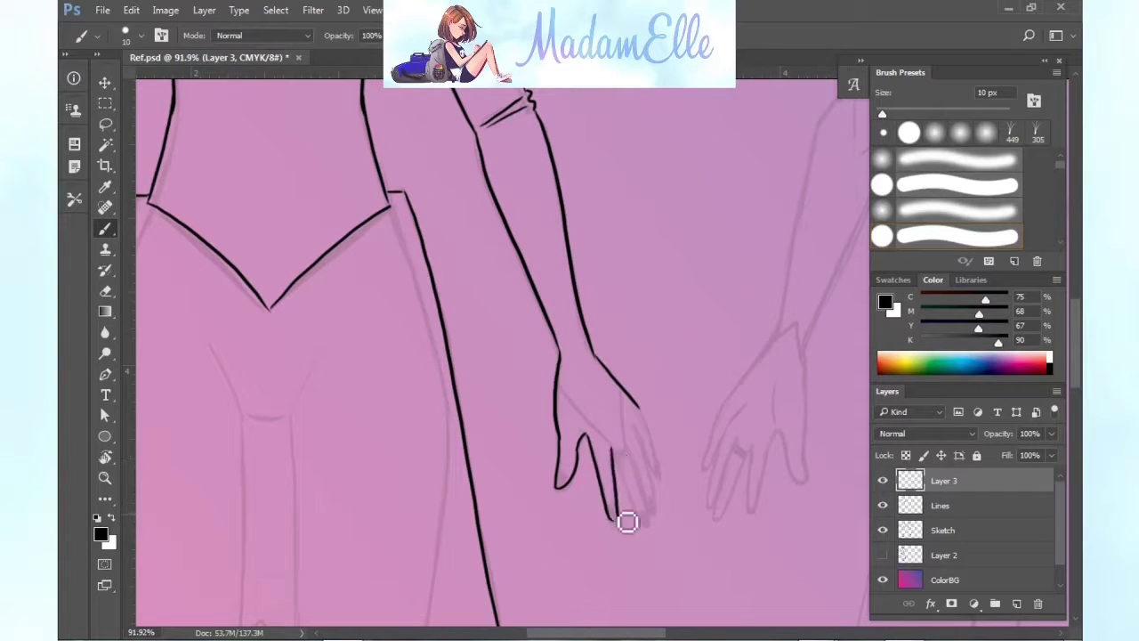
mouse_move(553, 469)
mouse_down()
mouse_move(567, 492)
mouse_move(580, 468)
mouse_move(642, 518)
mouse_up()
key(ctrl+z)
drag(614, 455, 639, 519)
drag(625, 443, 647, 520)
key(ctrl+z)
drag(627, 445, 646, 515)
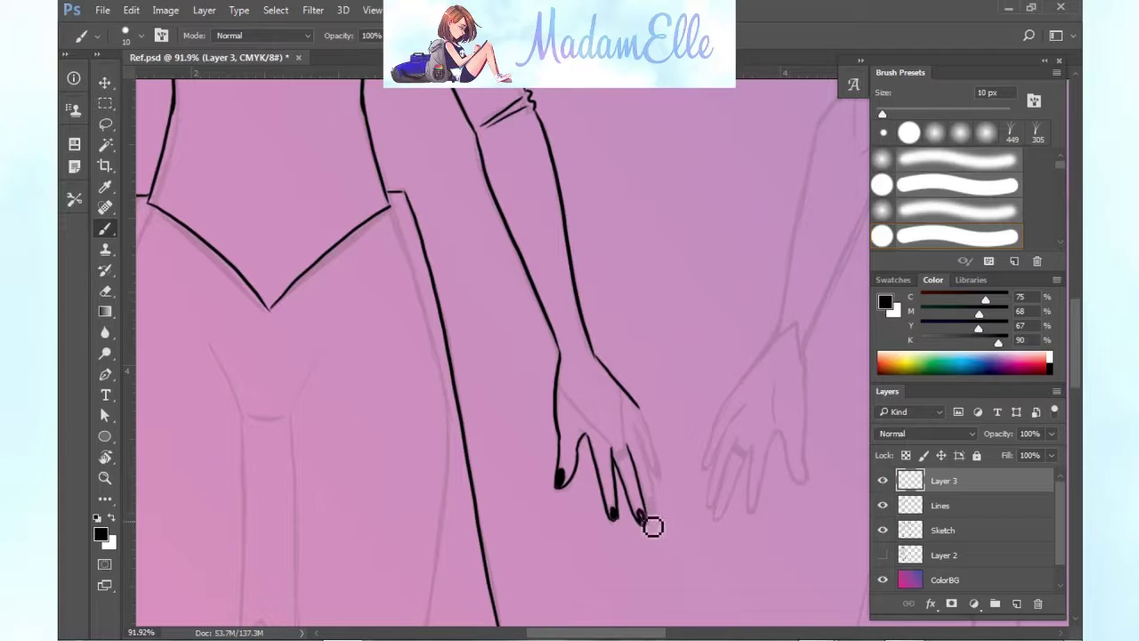
Ink the right hand's ring and little fingers and fill the fingernails in black.
key(e)
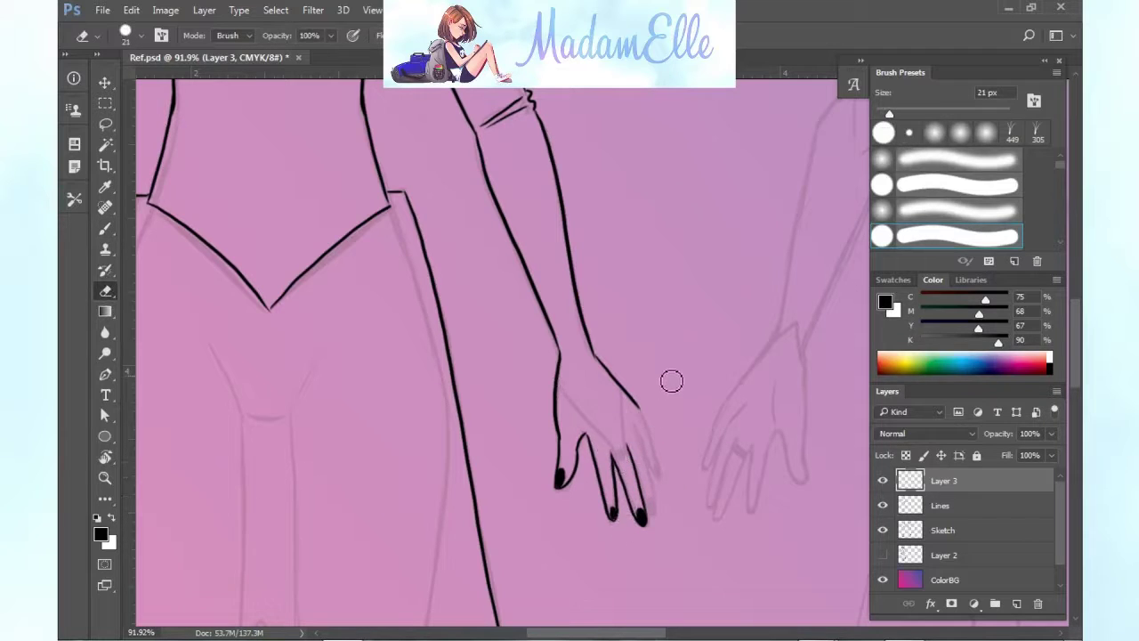
click(106, 229)
key(ctrl+z)
mouse_move(655, 514)
mouse_down()
mouse_move(635, 425)
mouse_move(642, 468)
mouse_up()
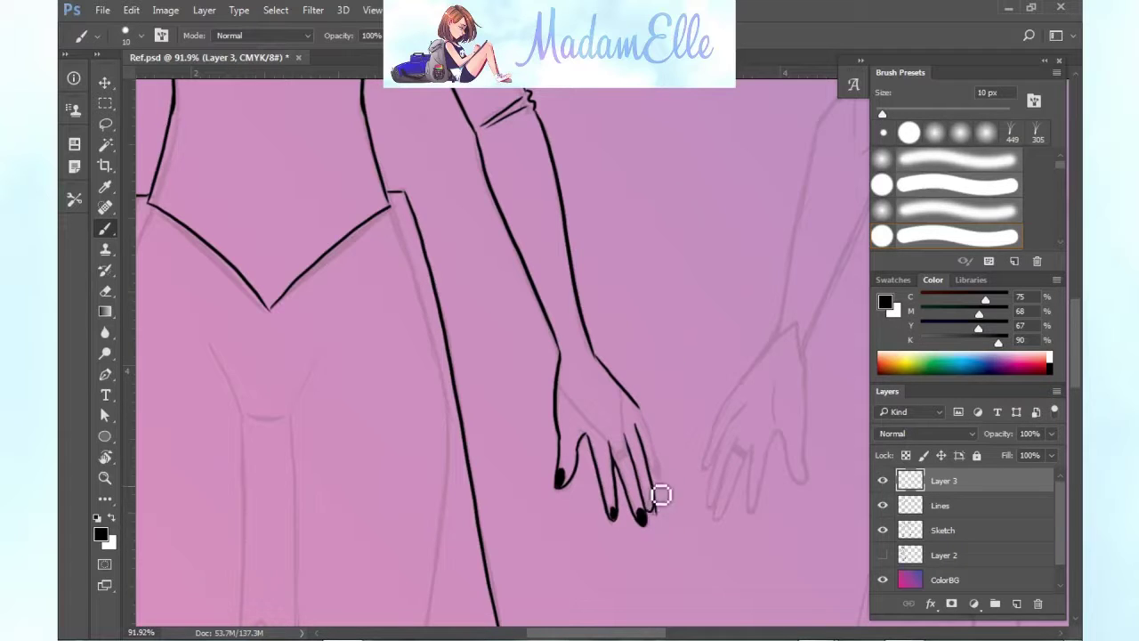
key(e)
key(b)
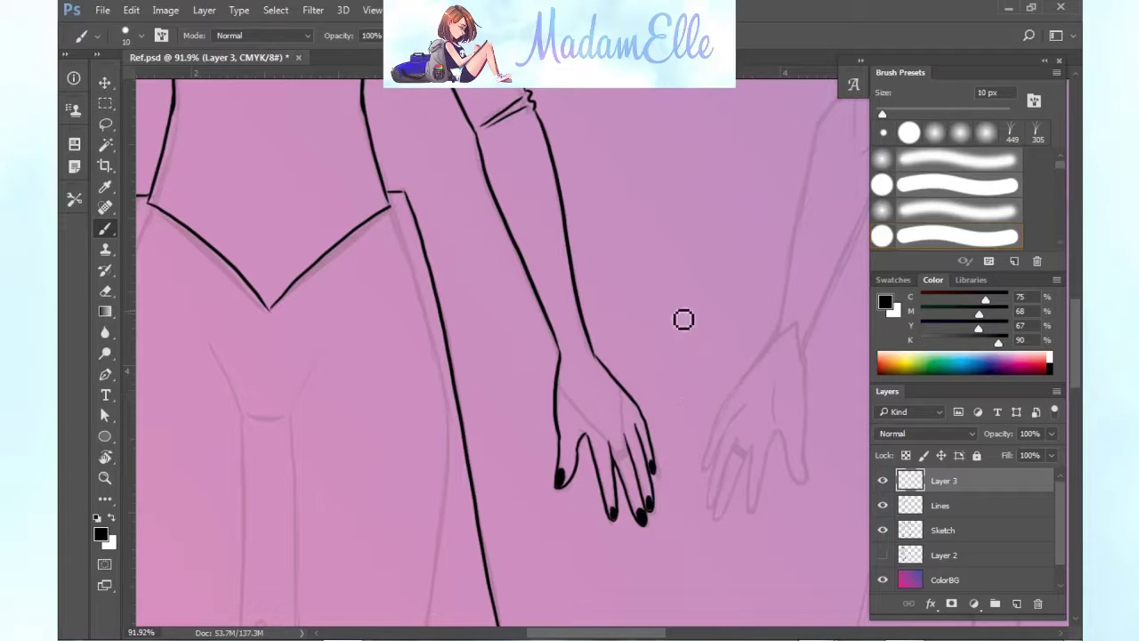
Ink the ring band on the middle finger and the glove's two edges converging across the back of the hand.
drag(615, 458, 631, 456)
drag(558, 385, 616, 443)
key(ctrl+z)
key(ctrl+z)
drag(619, 384, 625, 445)
key(ctrl+z)
drag(618, 383, 625, 444)
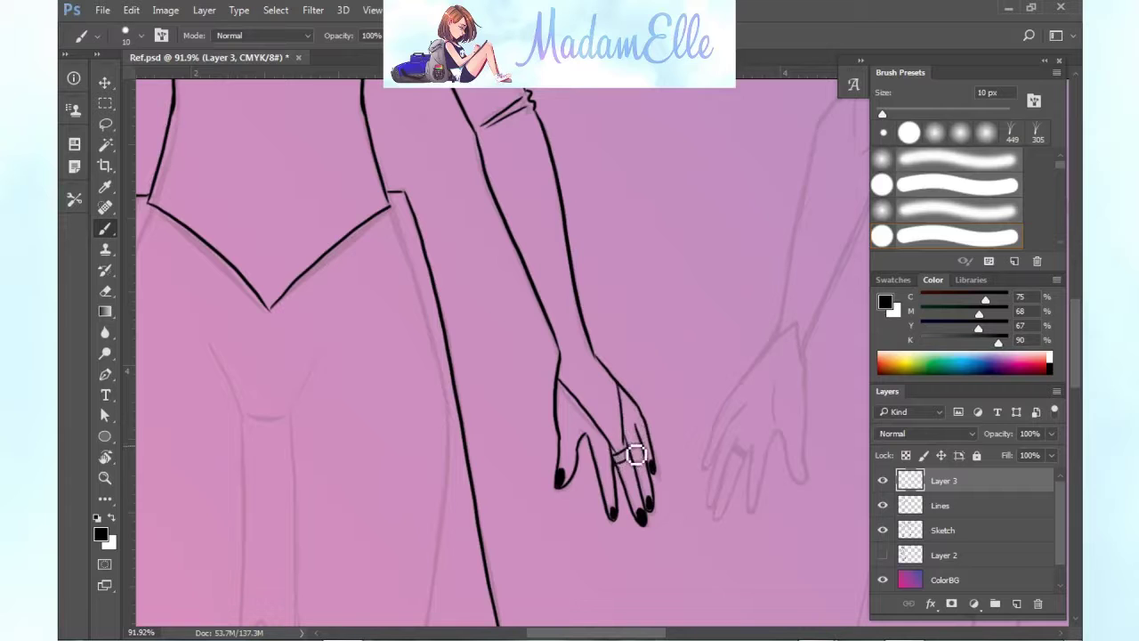
Lasso the inked right hand, copy it to a new layer and flip the copy horizontally.
click(105, 125)
drag(602, 354, 596, 351)
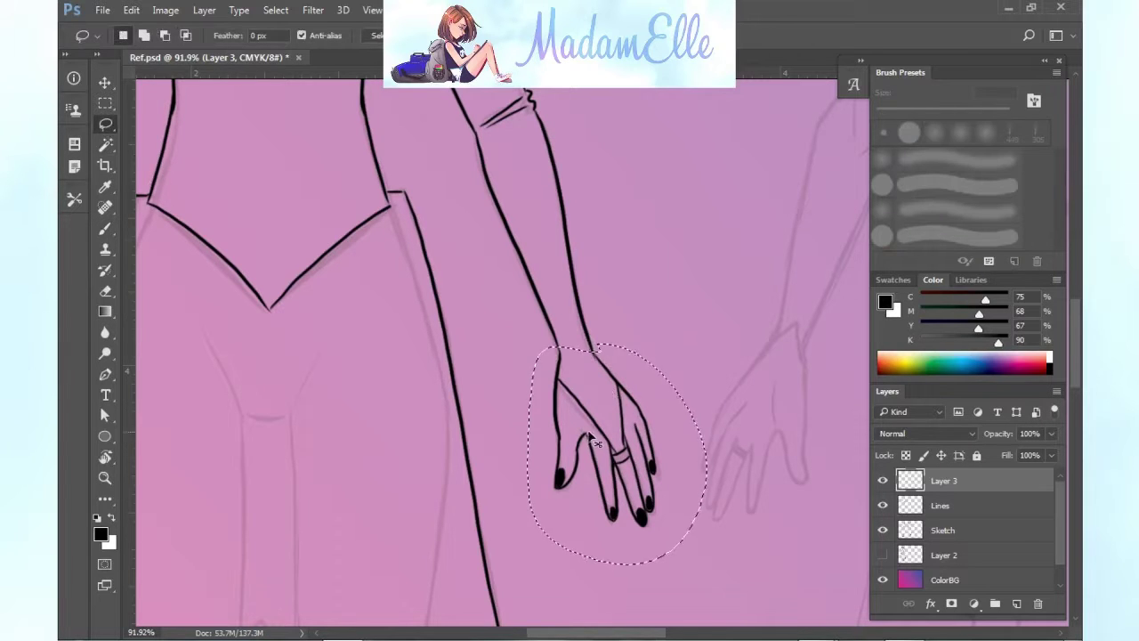
key(ctrl+c)
key(ctrl+v)
click(133, 11)
click(437, 525)
Place the flipped hand at the end of the left forearm and merge both hand layers into Lines.
click(105, 82)
mouse_move(596, 632)
mouse_down()
mouse_move(549, 632)
mouse_move(579, 633)
mouse_up()
drag(725, 432, 260, 417)
drag(623, 632, 567, 632)
drag(622, 412, 454, 392)
scroll(585, 612, right, 2)
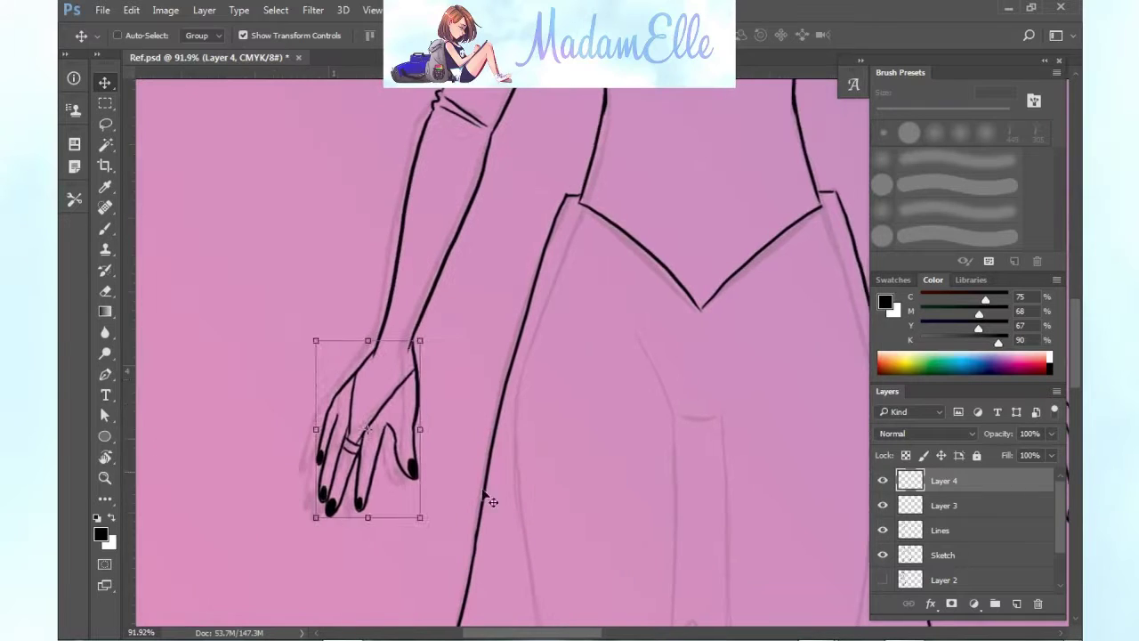
key(ctrl+e)
key(ctrl+e)
Ink a thick bar across the bottom of the boots' lacing panels.
scroll(635, 590, down, 8)
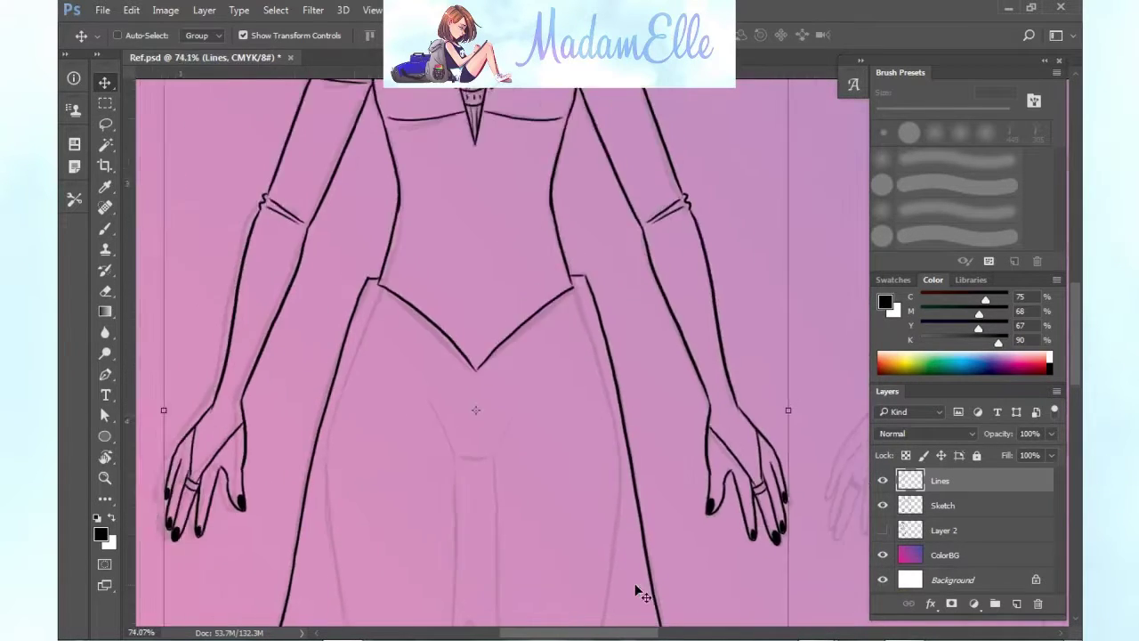
scroll(752, 506, down, 2)
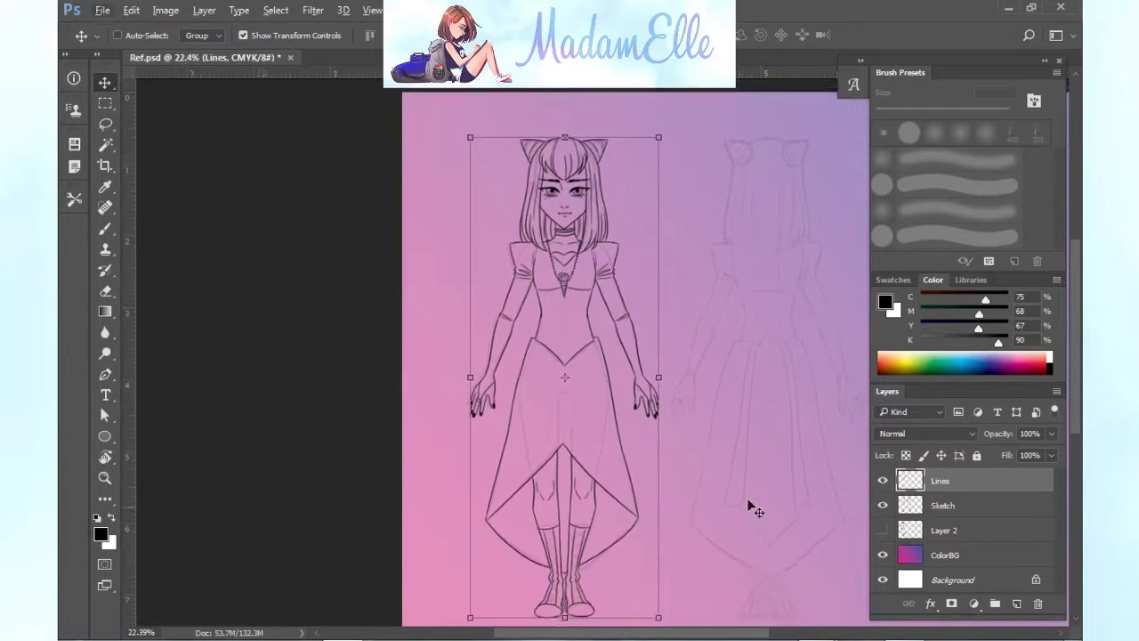
scroll(680, 546, up, 6)
scroll(680, 551, up, 3)
key(b)
drag(565, 488, 620, 478)
key(ctrl+z)
key(ctrl+z)
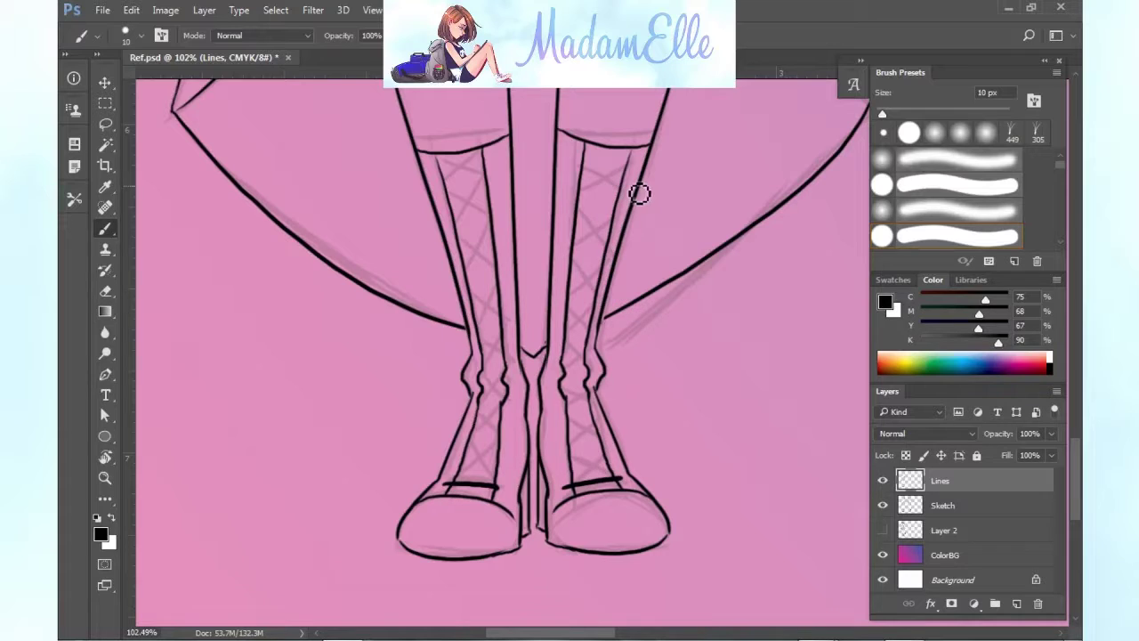
On a new layer, ink the crisscross laces up the left boot's lacing panel from ankle to top.
click(1016, 604)
mouse_move(459, 454)
mouse_down()
mouse_move(495, 477)
mouse_move(509, 402)
mouse_up()
mouse_move(476, 403)
mouse_down()
mouse_move(509, 414)
mouse_move(510, 333)
mouse_up()
key(ctrl+z)
mouse_move(475, 335)
mouse_down()
mouse_move(498, 353)
mouse_move(493, 175)
mouse_move(479, 209)
mouse_up()
Duplicate the laces layer and flip the copy horizontally.
right_click(943, 481)
click(659, 203)
key(Return)
click(131, 10)
click(419, 529)
Place the flipped laces over the right boot, nudge them slightly left and merge both lace layers into Lines.
key(v)
drag(474, 291, 599, 292)
key(ctrl+z)
drag(477, 345, 606, 329)
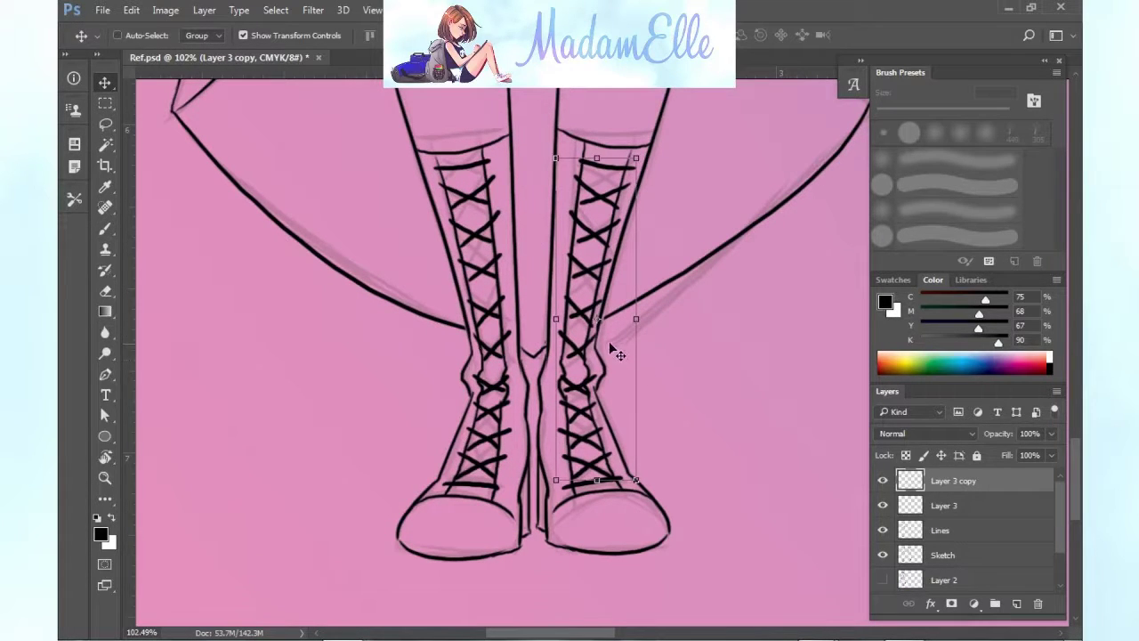
key(Left)
key(Left)
key(Left)
key(ctrl+e)
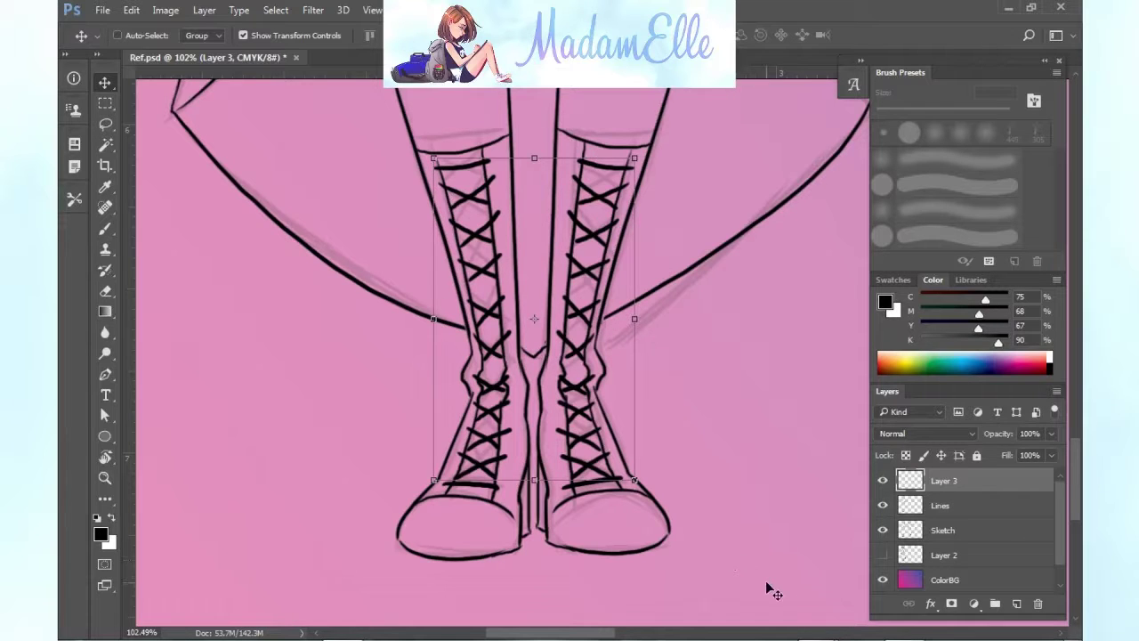
key(ctrl+e)
scroll(655, 605, down, 5)
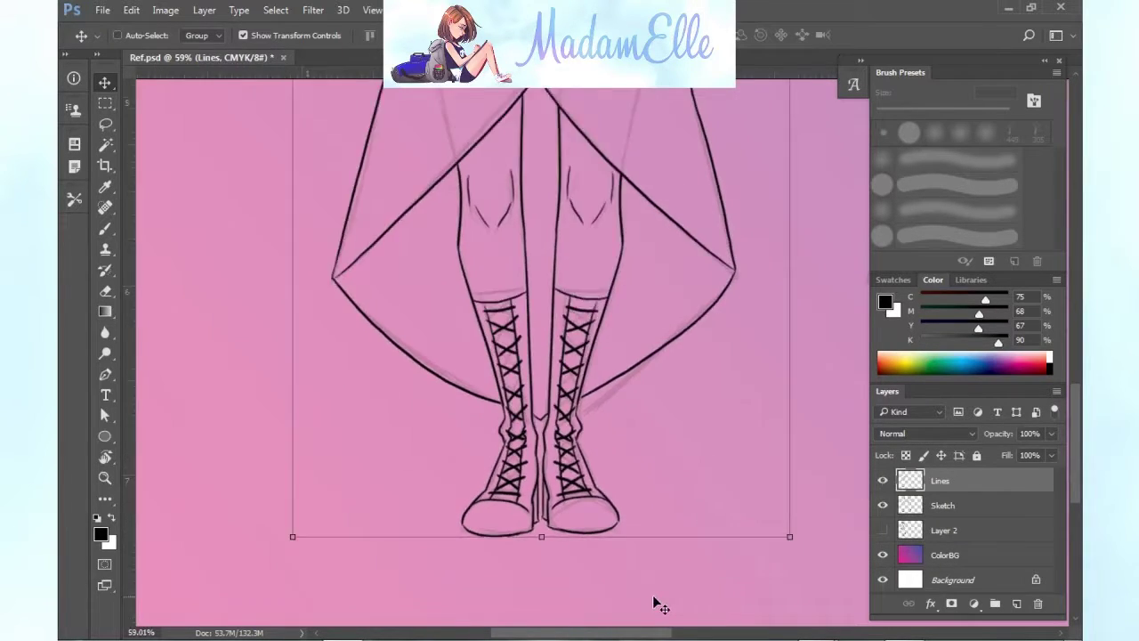
scroll(656, 606, down, 1)
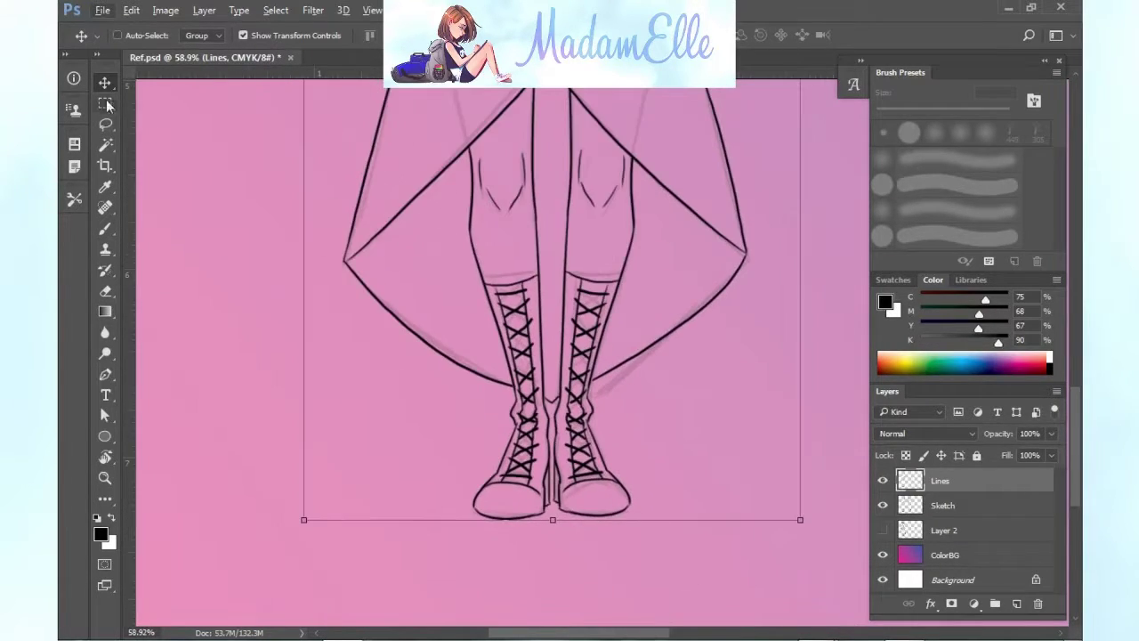
key(l)
drag(566, 104, 566, 403)
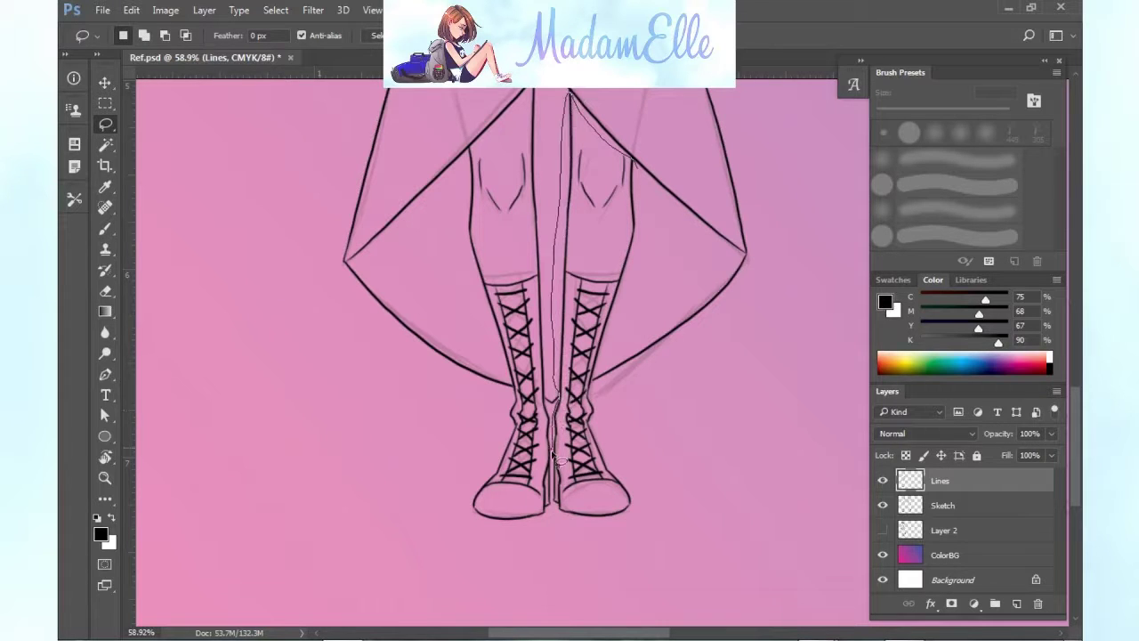
drag(558, 531, 634, 237)
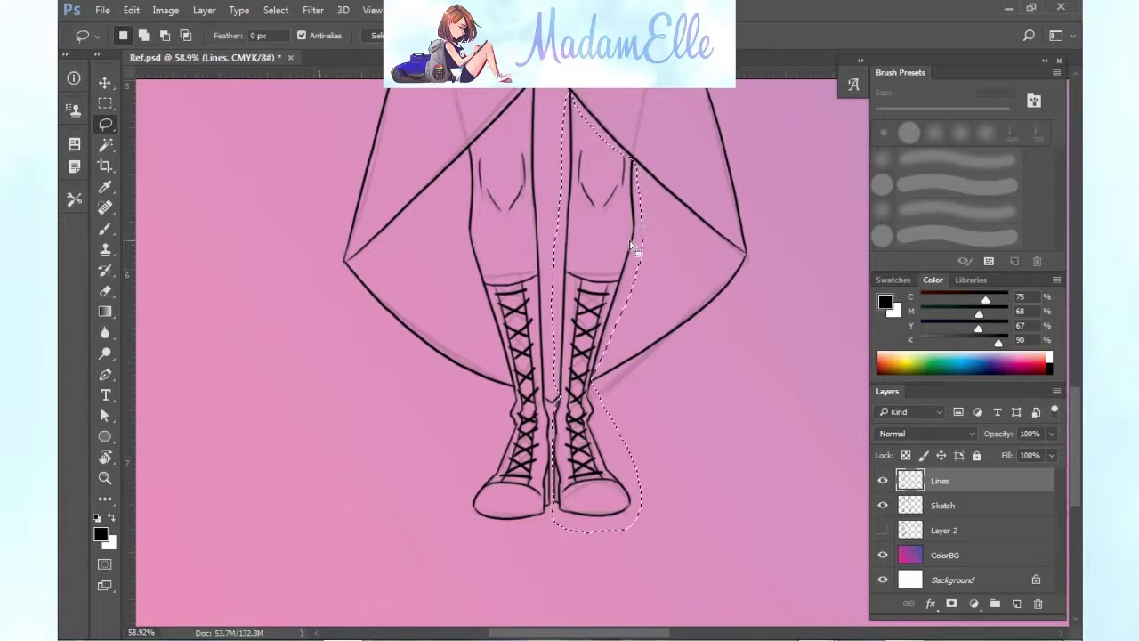
key(v)
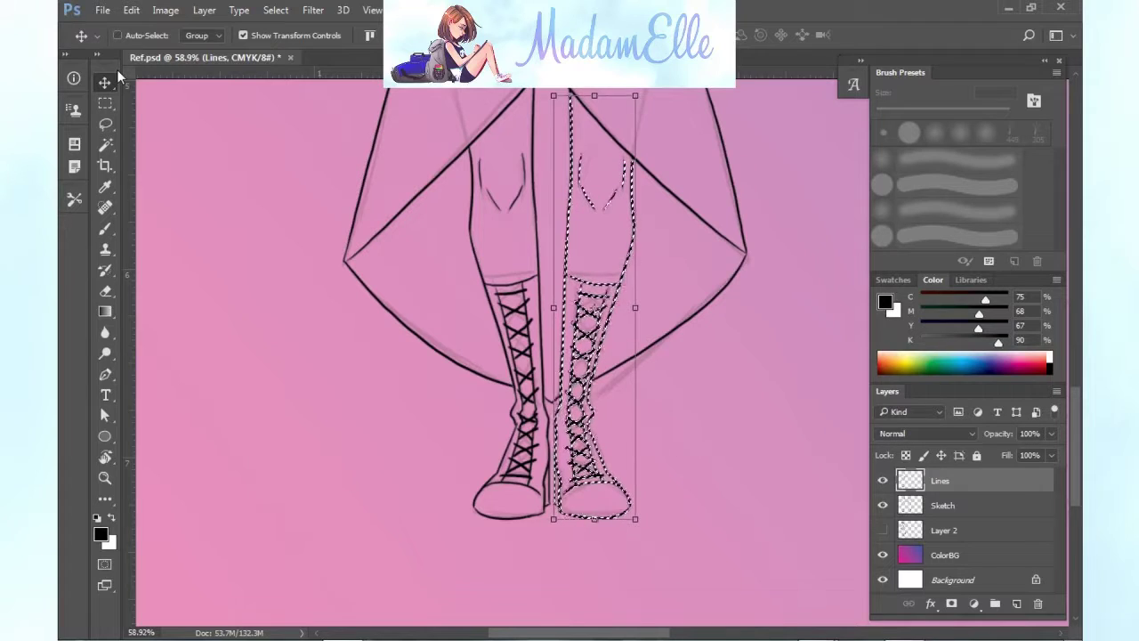
key(b)
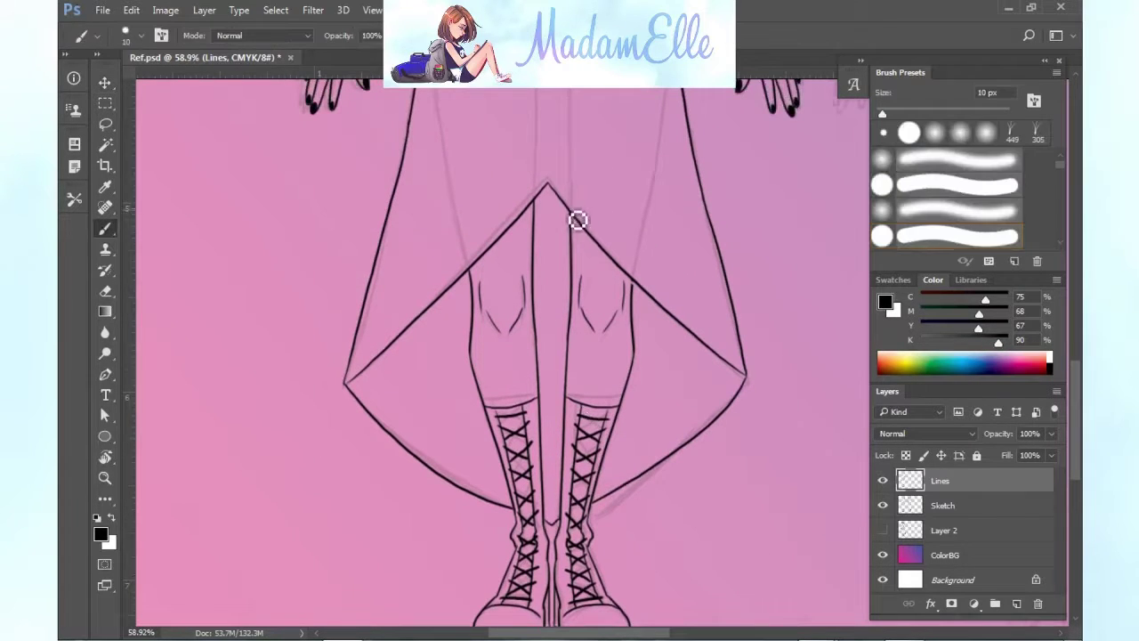
scroll(712, 391, down, 3)
scroll(712, 583, down, 2)
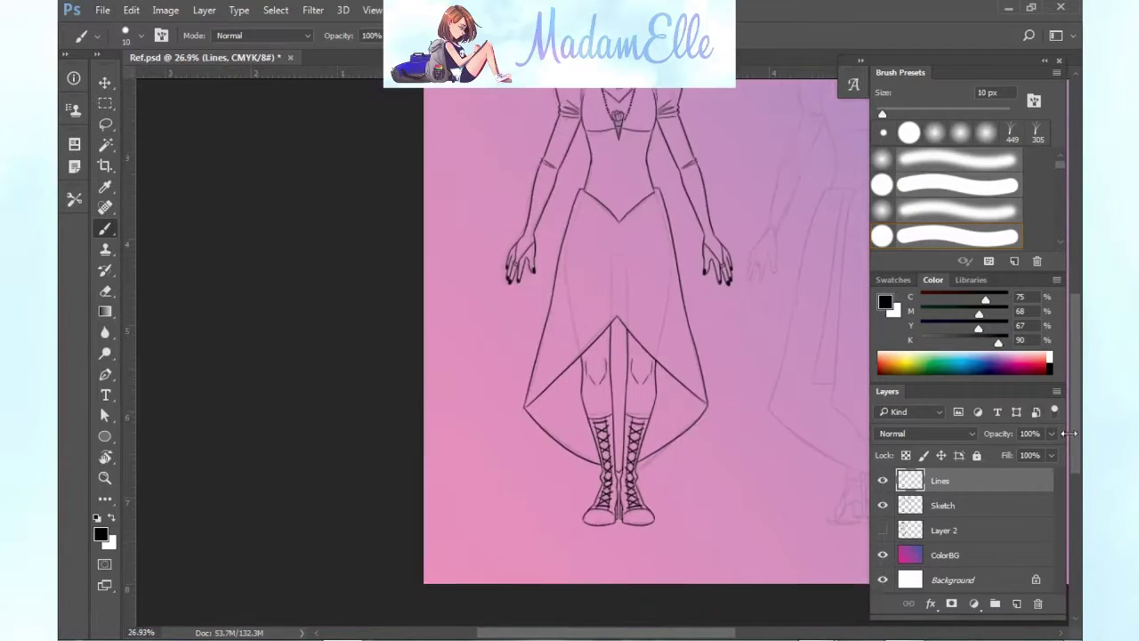
drag(1073, 440, 1059, 398)
scroll(689, 632, down, 1)
drag(700, 633, 719, 633)
drag(1073, 353, 1063, 371)
scroll(694, 614, down, 1)
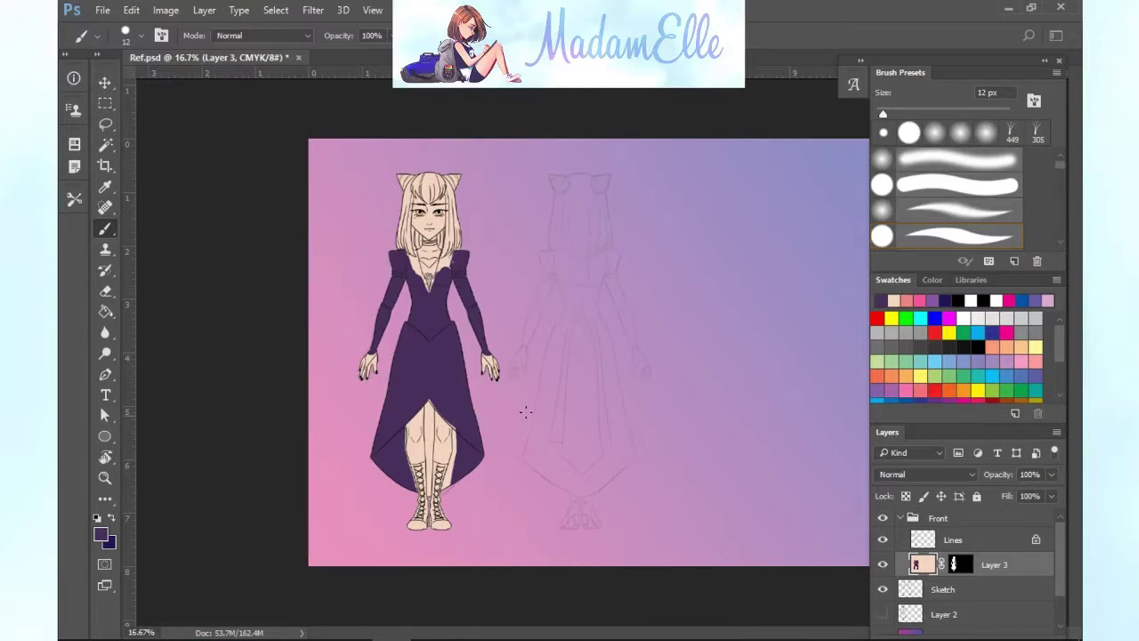
Paint dark purple over the skin colour spilling past the left leg's outer edge, down along the boot.
scroll(564, 508, up, 10)
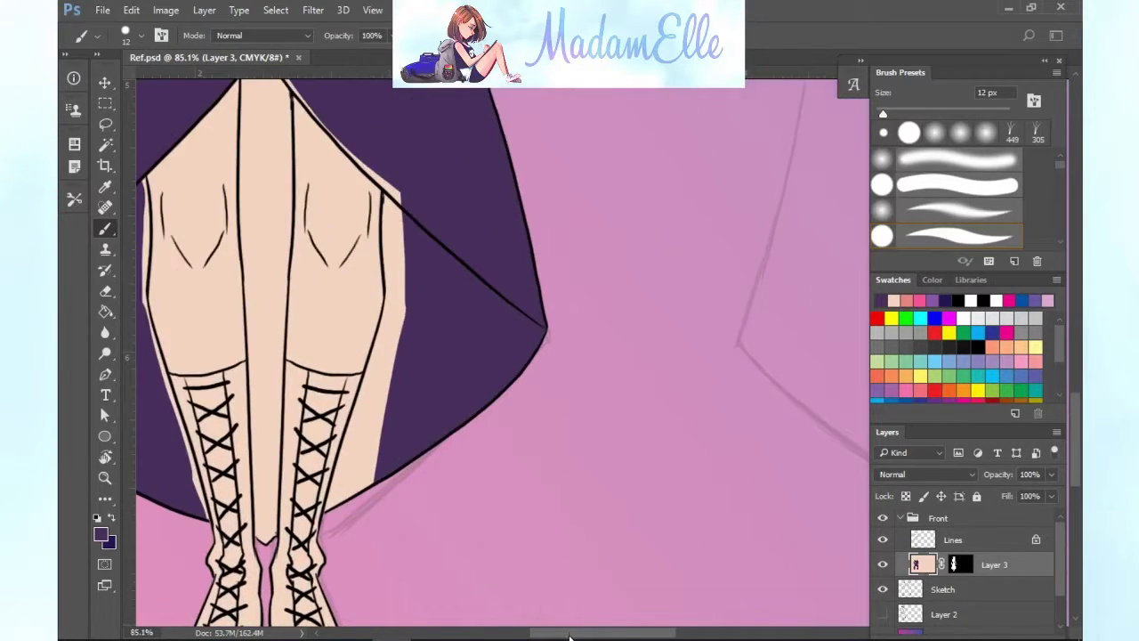
drag(570, 634, 529, 634)
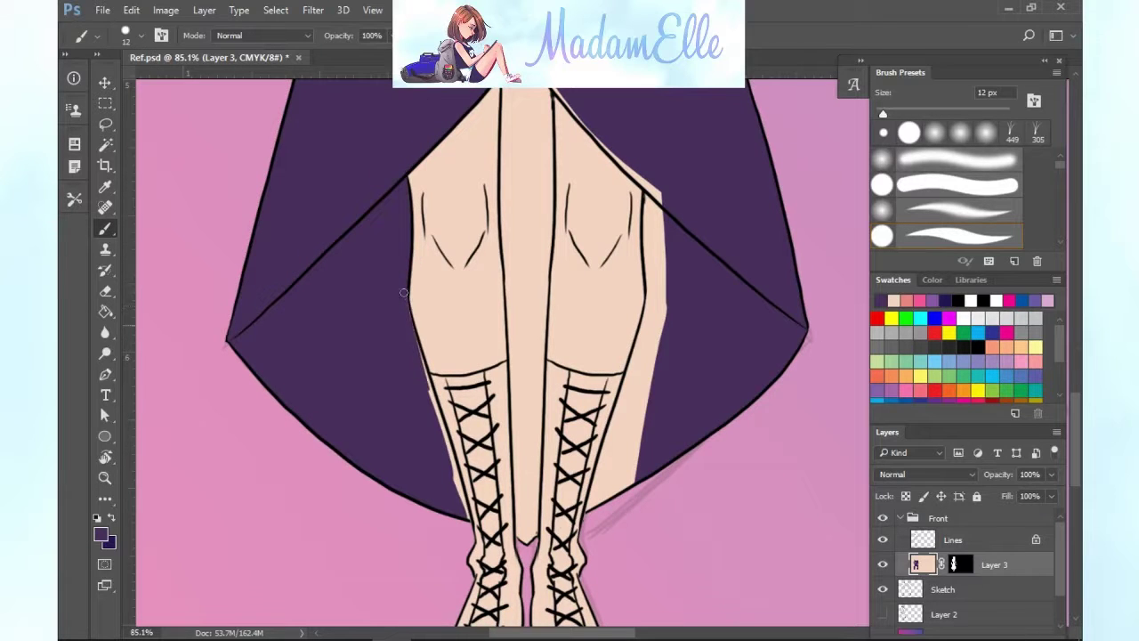
scroll(449, 396, up, 2)
mouse_move(420, 380)
mouse_down()
mouse_move(437, 448)
mouse_move(415, 353)
mouse_move(468, 538)
mouse_up()
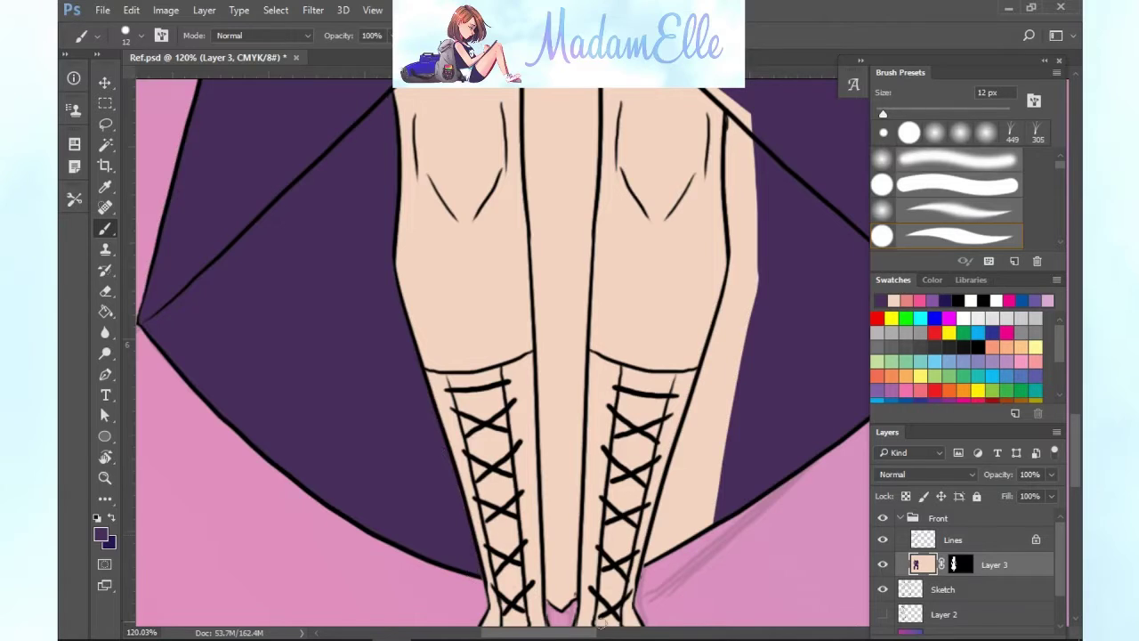
Paint dark purple over the skin colour spilling past the right leg's outer edge, from boot to hem.
drag(578, 632, 595, 632)
mouse_move(550, 463)
mouse_down()
mouse_move(527, 553)
mouse_move(584, 527)
mouse_up()
mouse_move(589, 325)
mouse_down()
mouse_move(530, 517)
mouse_move(587, 487)
mouse_up()
mouse_move(601, 117)
mouse_down()
mouse_move(596, 317)
mouse_move(612, 242)
mouse_move(601, 399)
mouse_move(591, 357)
mouse_move(556, 500)
mouse_move(604, 433)
mouse_move(574, 504)
mouse_move(610, 396)
mouse_move(601, 389)
mouse_move(576, 426)
mouse_move(630, 256)
mouse_move(620, 348)
mouse_up()
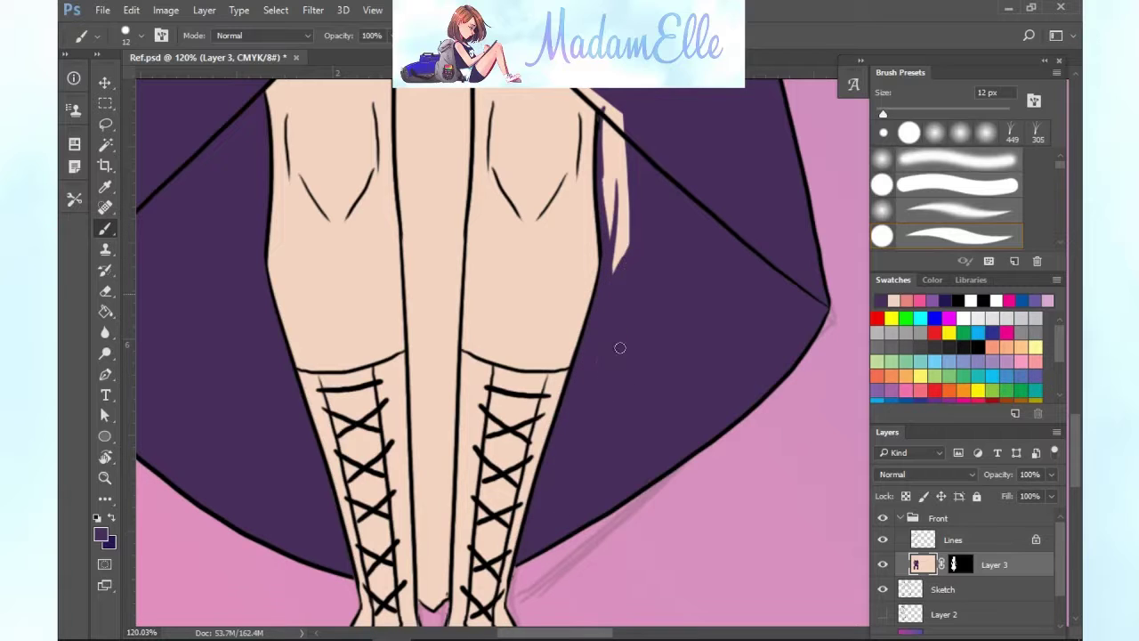
drag(1075, 437, 1074, 415)
mouse_move(606, 292)
mouse_down()
mouse_move(623, 422)
mouse_move(613, 457)
mouse_up()
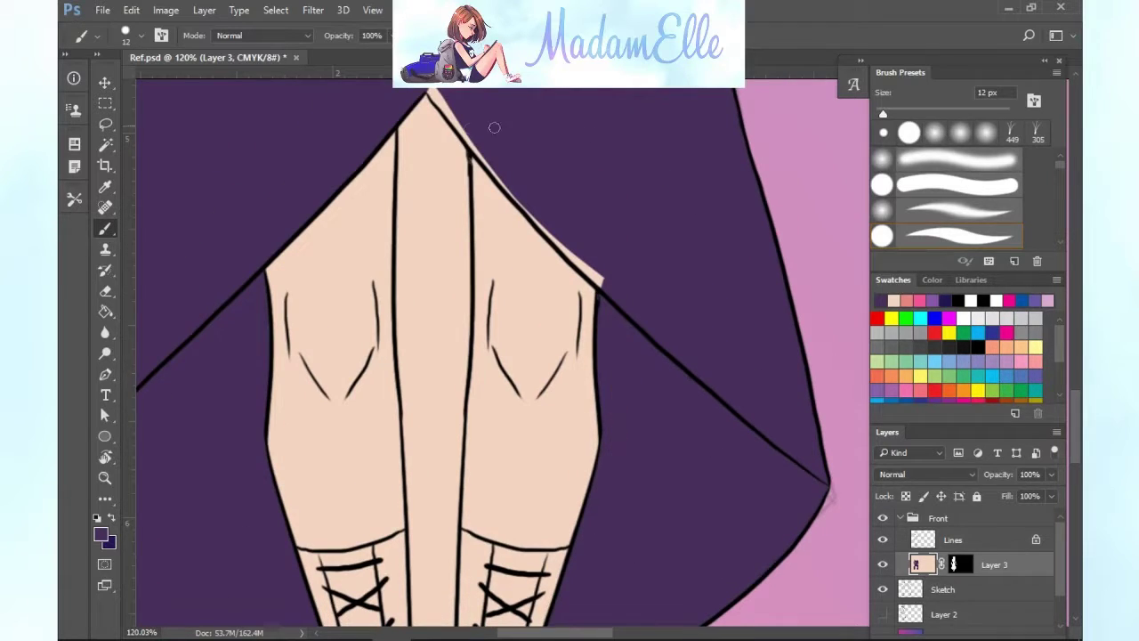
Fill the middle of the gap between the legs with dark purple, enlarging the brush to 52 px.
drag(1075, 413, 1074, 406)
mouse_move(449, 142)
mouse_down()
mouse_move(431, 135)
mouse_move(439, 254)
mouse_up()
click(891, 114)
drag(455, 173, 451, 316)
drag(437, 187, 433, 395)
click(910, 114)
mouse_move(442, 122)
mouse_down()
mouse_move(441, 325)
mouse_move(422, 501)
mouse_move(429, 596)
mouse_up()
scroll(429, 597, down, 3)
drag(429, 391, 437, 602)
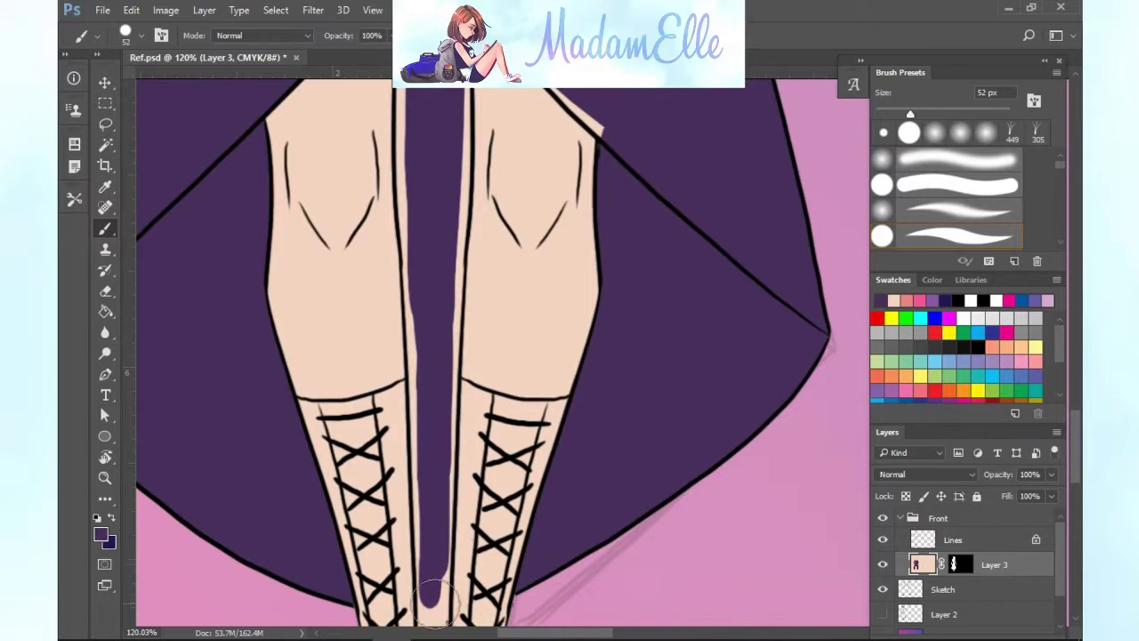
drag(1075, 427, 1075, 449)
mouse_move(433, 405)
mouse_down()
mouse_move(437, 478)
mouse_move(427, 479)
mouse_up()
Reduce the brush to 20 px and paint the gap's narrow lower end and the right leg's inner edge dark purple.
key(bracketleft)
key(bracketleft)
key(bracketleft)
key(bracketleft)
key(bracketleft)
key(bracketleft)
key(bracketleft)
drag(422, 272, 425, 465)
drag(450, 357, 453, 226)
key(ctrl+z)
drag(455, 185, 448, 374)
Cover the remaining skin-coloured slivers along the inner leg edges and above the skirt's right front hem with dark purple.
drag(1075, 438, 1075, 406)
mouse_move(404, 93)
mouse_down()
mouse_move(407, 323)
mouse_move(399, 239)
mouse_up()
key(ctrl+z)
drag(407, 318, 414, 458)
key(ctrl+z)
drag(409, 349, 418, 516)
key(ctrl+z)
drag(462, 123, 463, 276)
mouse_move(451, 391)
mouse_down()
mouse_move(463, 247)
mouse_move(455, 449)
mouse_up()
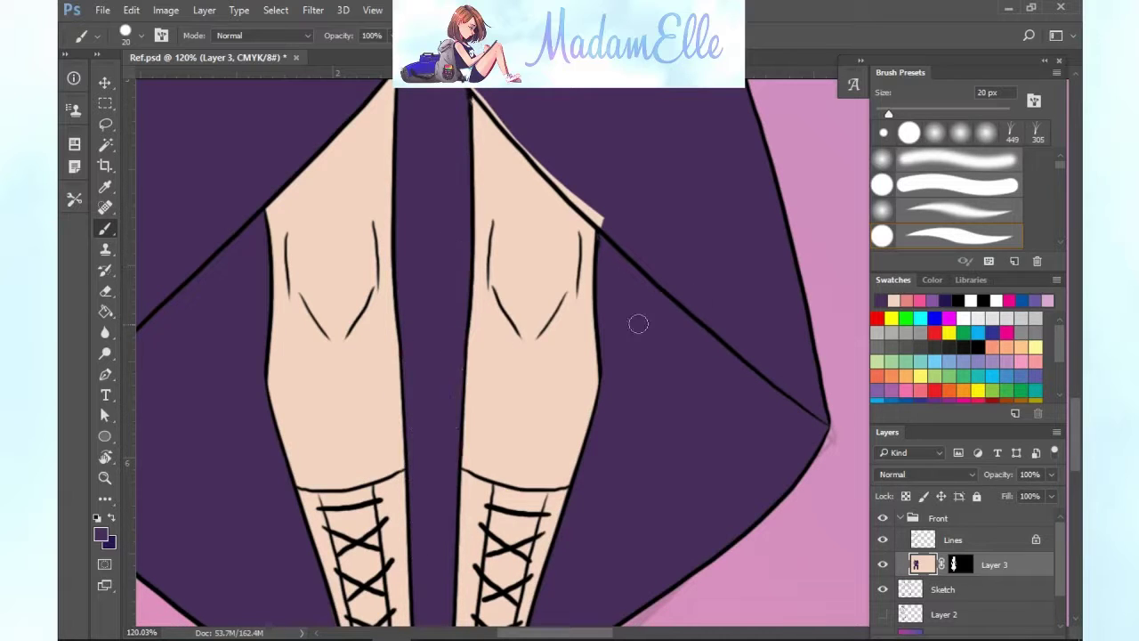
scroll(501, 224, up, 2)
drag(501, 223, 598, 345)
Paint the glove's pointed section on the back of the right hand dark purple, down to the ring.
mouse_move(1075, 413)
mouse_down()
mouse_move(1067, 479)
mouse_move(1054, 319)
mouse_up()
drag(555, 632, 607, 633)
drag(1075, 356, 1077, 377)
mouse_move(435, 418)
mouse_down()
mouse_move(409, 397)
mouse_move(449, 458)
mouse_move(466, 402)
mouse_up()
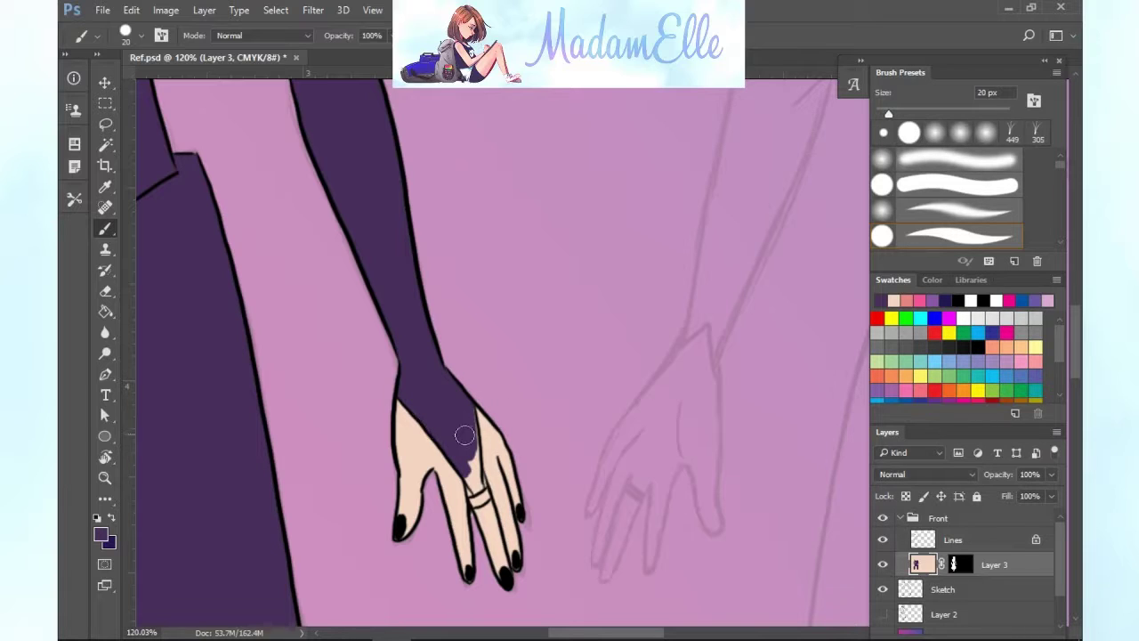
drag(469, 408, 474, 469)
drag(476, 482, 479, 487)
drag(580, 632, 578, 632)
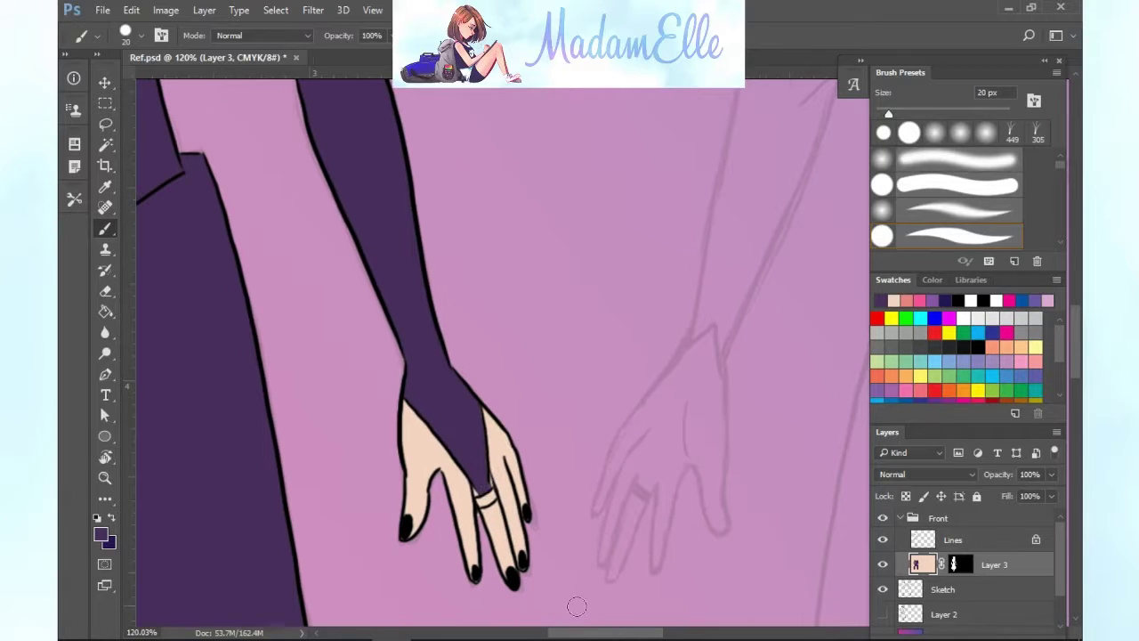
Check the general options and the eraser and pen settings in Wacom Tablet Properties, and close it.
click(356, 628)
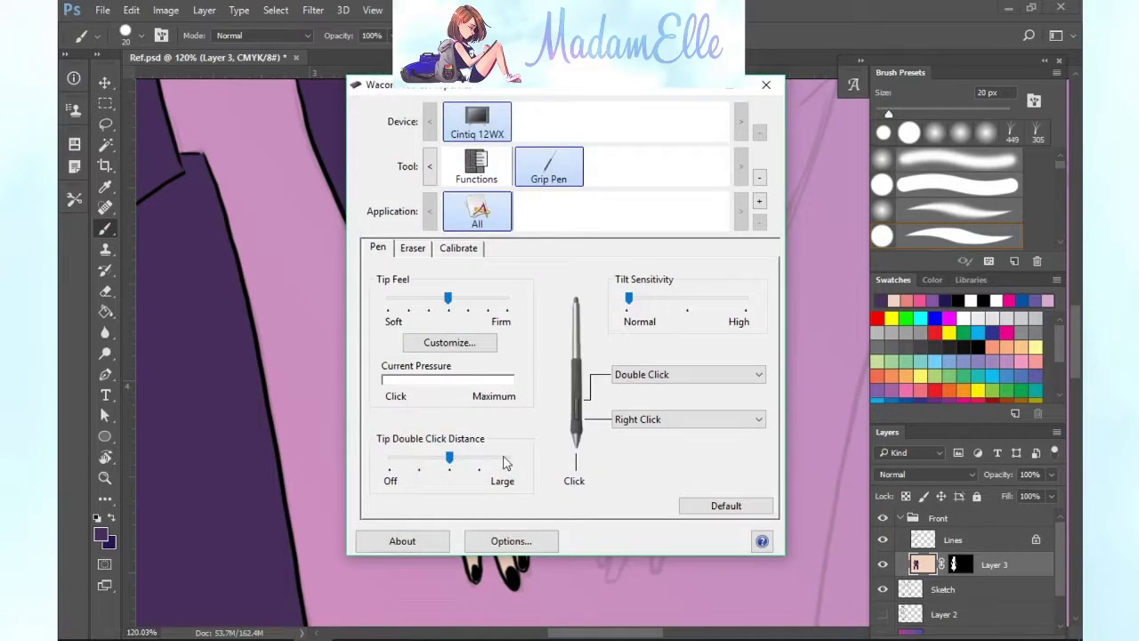
click(511, 540)
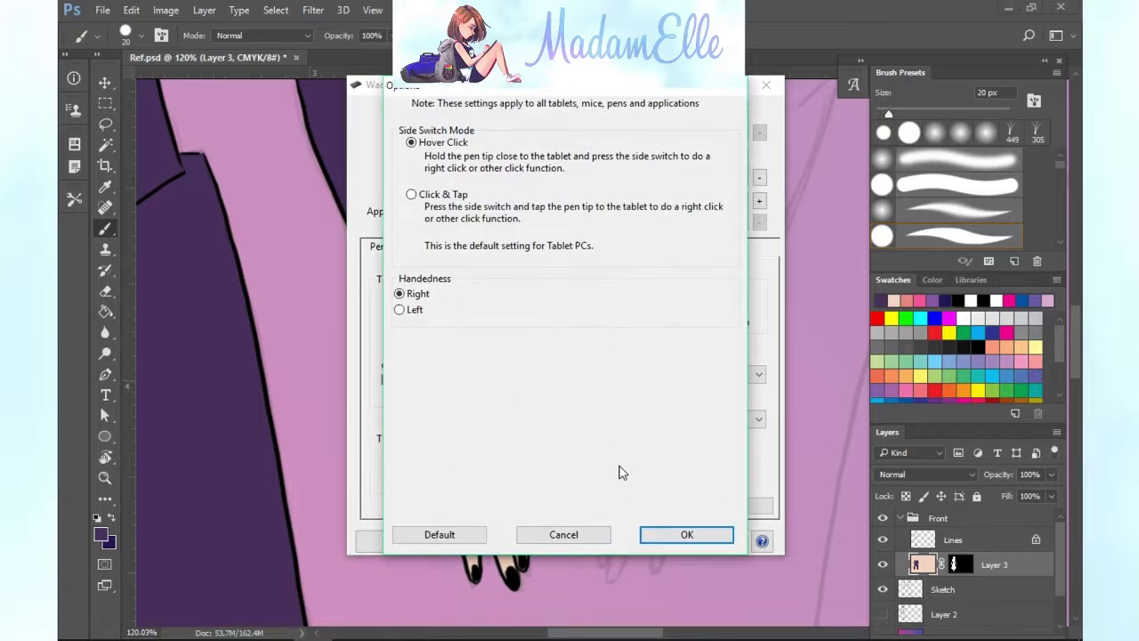
click(595, 535)
click(412, 248)
click(378, 247)
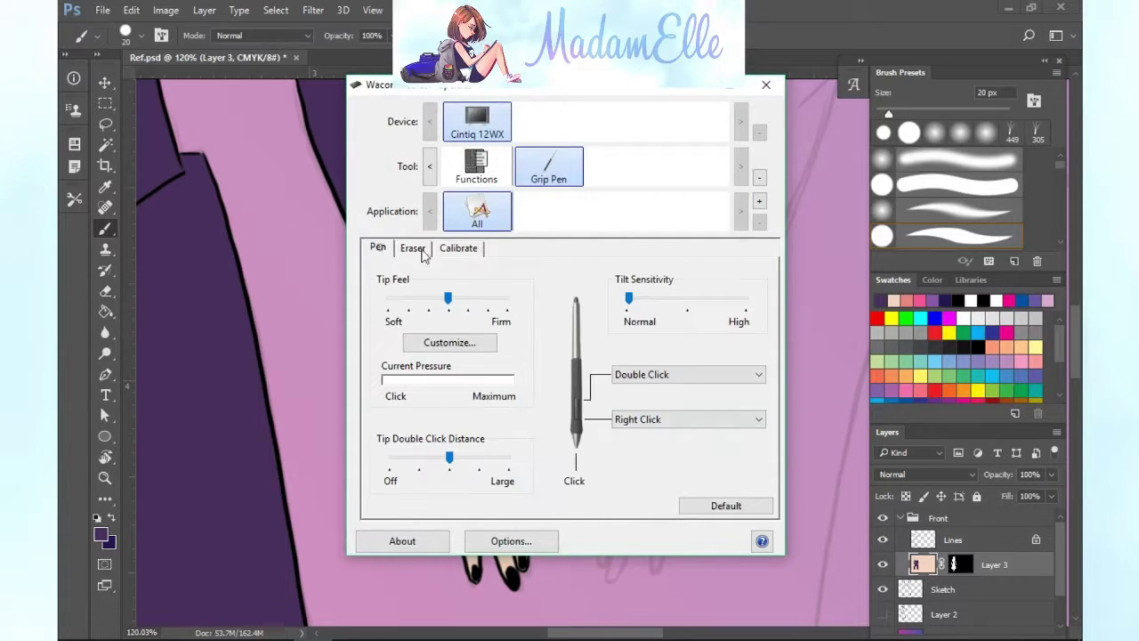
click(766, 85)
Paint the glove's pointed section on the back of the left hand dark purple.
drag(572, 633, 528, 633)
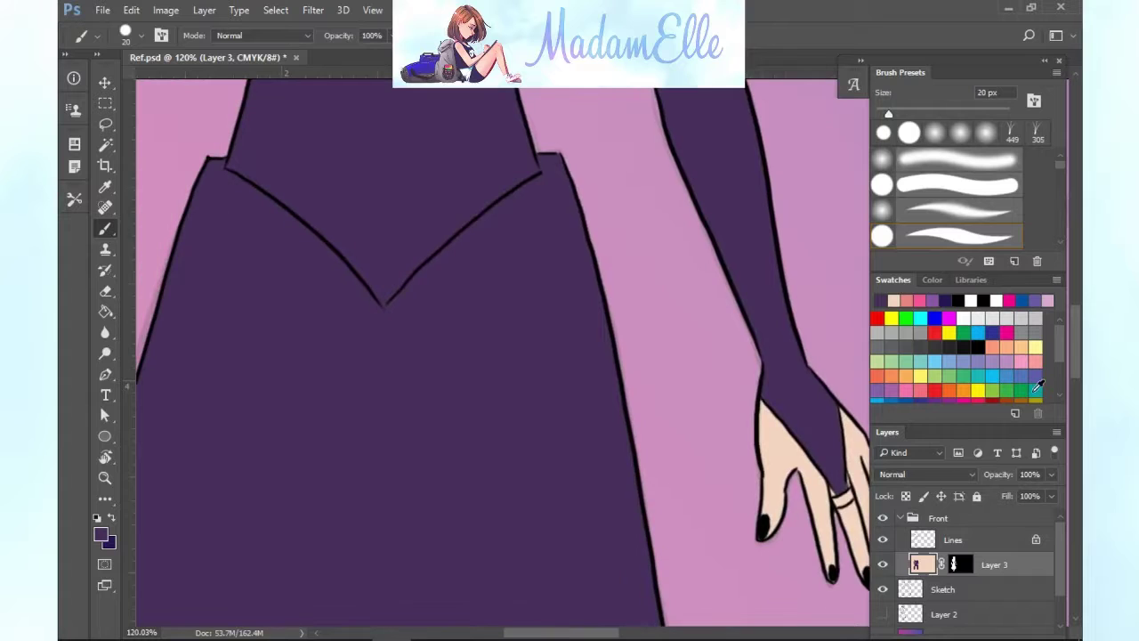
drag(1074, 346, 1073, 341)
drag(605, 632, 531, 634)
mouse_move(395, 481)
mouse_down()
mouse_move(402, 415)
mouse_move(395, 485)
mouse_move(389, 414)
mouse_move(449, 436)
mouse_move(386, 477)
mouse_up()
mouse_move(417, 431)
mouse_down()
mouse_move(387, 507)
mouse_move(430, 429)
mouse_up()
Paint dark purple along the collar, under the hair ends on the character's right side and above the heart cutout's edge.
drag(553, 633, 631, 611)
drag(1076, 345, 1076, 264)
drag(584, 360, 555, 409)
drag(405, 264, 381, 262)
drag(314, 296, 383, 260)
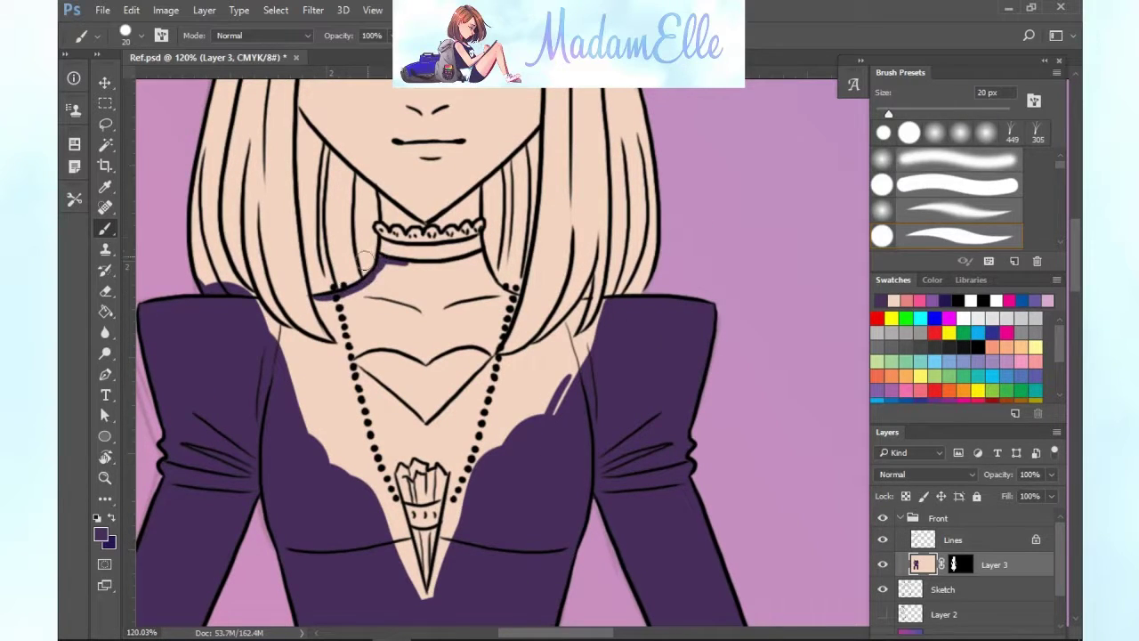
mouse_move(257, 301)
mouse_down()
mouse_move(316, 343)
mouse_move(350, 348)
mouse_move(329, 306)
mouse_move(343, 351)
mouse_up()
drag(347, 355, 411, 343)
Paint the crystal pendant's upper cluster and lower point pink, leaving the band between them uncoloured.
click(113, 517)
mouse_move(1075, 287)
mouse_down()
mouse_move(1073, 310)
mouse_move(1074, 283)
mouse_up()
drag(1058, 343, 1059, 377)
click(963, 396)
mouse_move(408, 532)
mouse_down()
mouse_move(400, 511)
mouse_move(418, 498)
mouse_up()
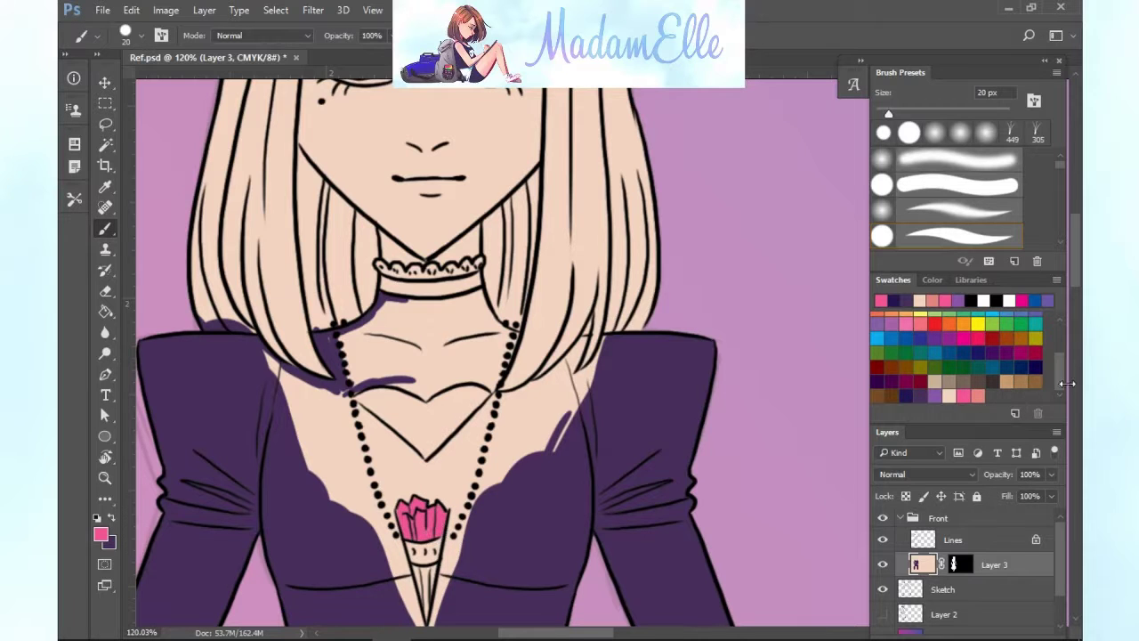
scroll(427, 445, down, 2)
drag(423, 527, 429, 498)
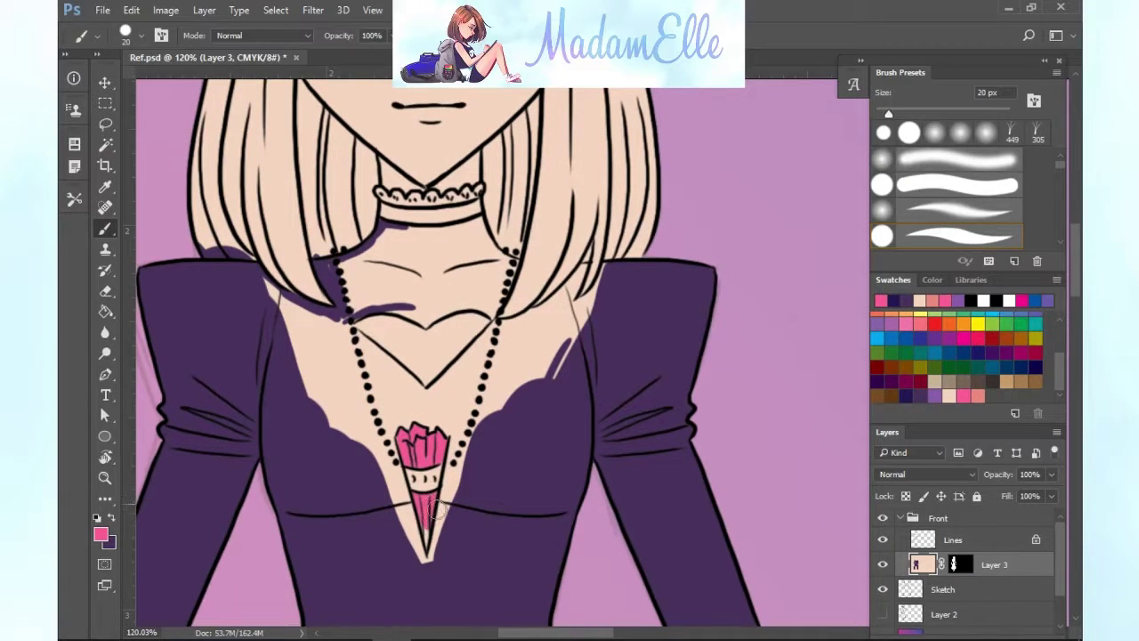
Paint the bodice dark purple around the lower edges of the heart cutout and beneath the hair at the character's left shoulder.
key(x)
drag(491, 329, 415, 405)
mouse_move(347, 332)
mouse_down()
mouse_move(430, 400)
mouse_move(293, 307)
mouse_move(329, 356)
mouse_move(282, 360)
mouse_move(336, 375)
mouse_up()
mouse_move(347, 313)
mouse_down()
mouse_move(329, 400)
mouse_move(374, 463)
mouse_move(427, 405)
mouse_up()
mouse_move(498, 327)
mouse_down()
mouse_move(445, 405)
mouse_move(527, 356)
mouse_move(534, 314)
mouse_move(570, 361)
mouse_move(498, 337)
mouse_move(569, 323)
mouse_up()
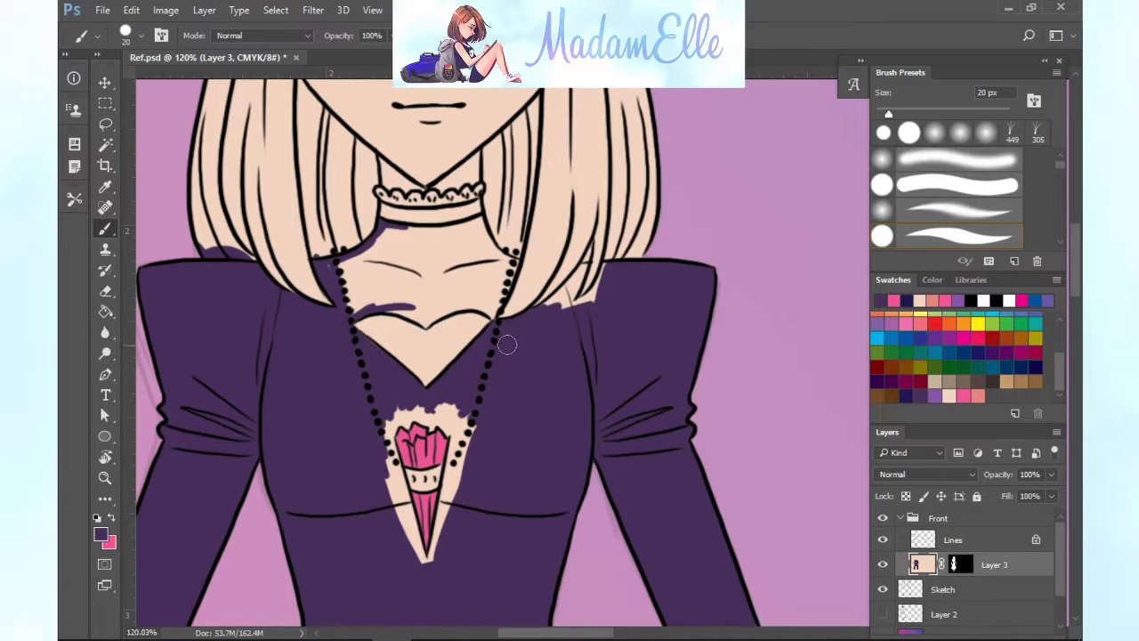
mouse_move(580, 255)
mouse_down()
mouse_move(538, 312)
mouse_move(591, 269)
mouse_move(601, 279)
mouse_up()
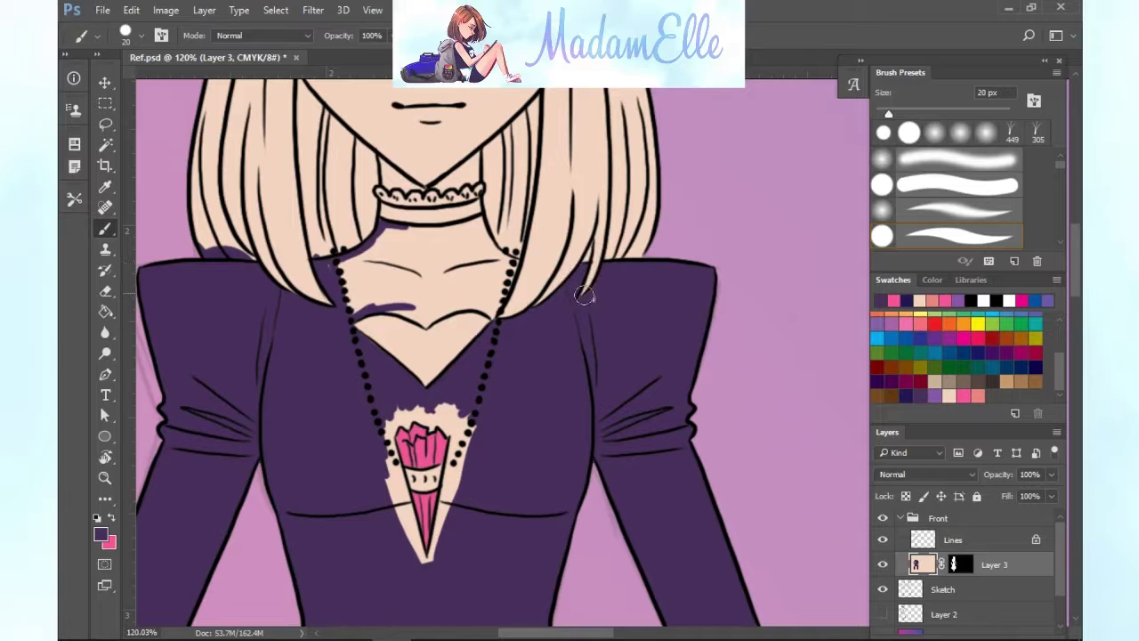
Fill the remaining gaps around the pendant and the area between the heart cutout and the collar with dark purple.
mouse_move(524, 530)
mouse_down()
mouse_move(422, 556)
mouse_move(399, 490)
mouse_move(436, 558)
mouse_move(452, 473)
mouse_move(472, 454)
mouse_up()
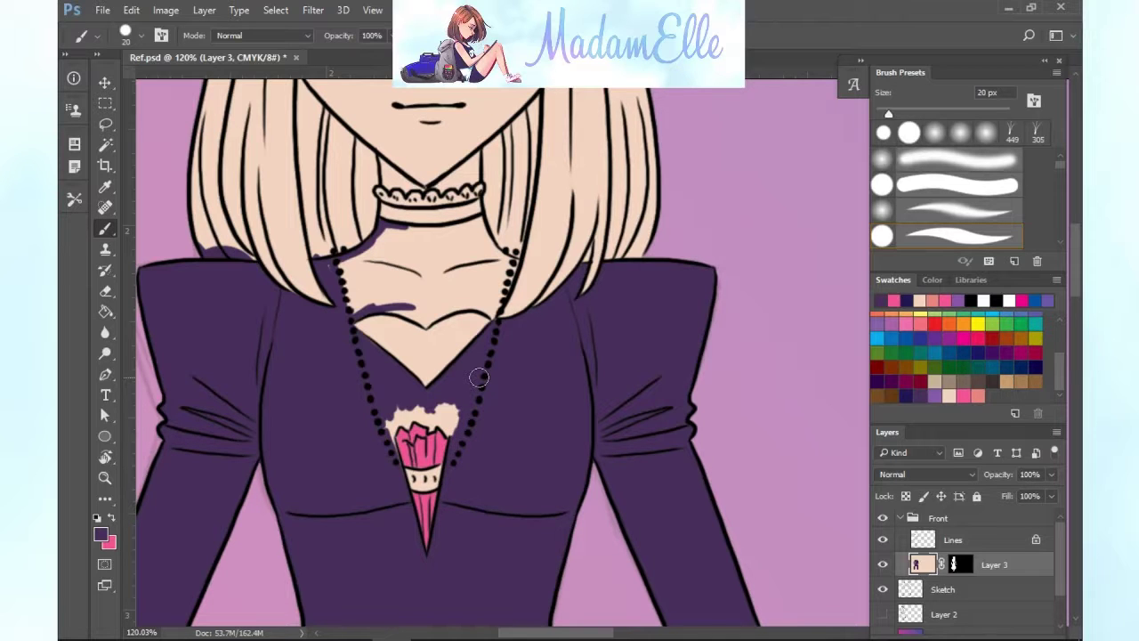
drag(403, 399, 455, 415)
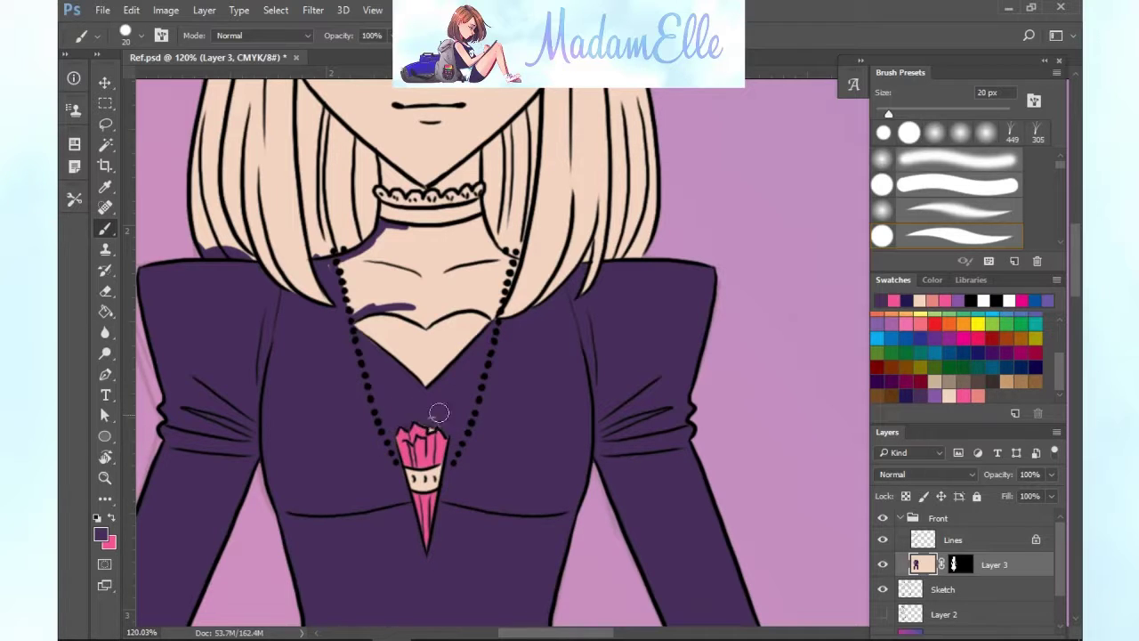
mouse_move(334, 264)
mouse_down()
mouse_move(454, 287)
mouse_move(510, 268)
mouse_up()
mouse_move(486, 224)
mouse_down()
mouse_move(498, 253)
mouse_move(445, 230)
mouse_move(418, 237)
mouse_move(485, 298)
mouse_move(392, 311)
mouse_move(423, 322)
mouse_move(476, 310)
mouse_move(485, 236)
mouse_move(498, 275)
mouse_up()
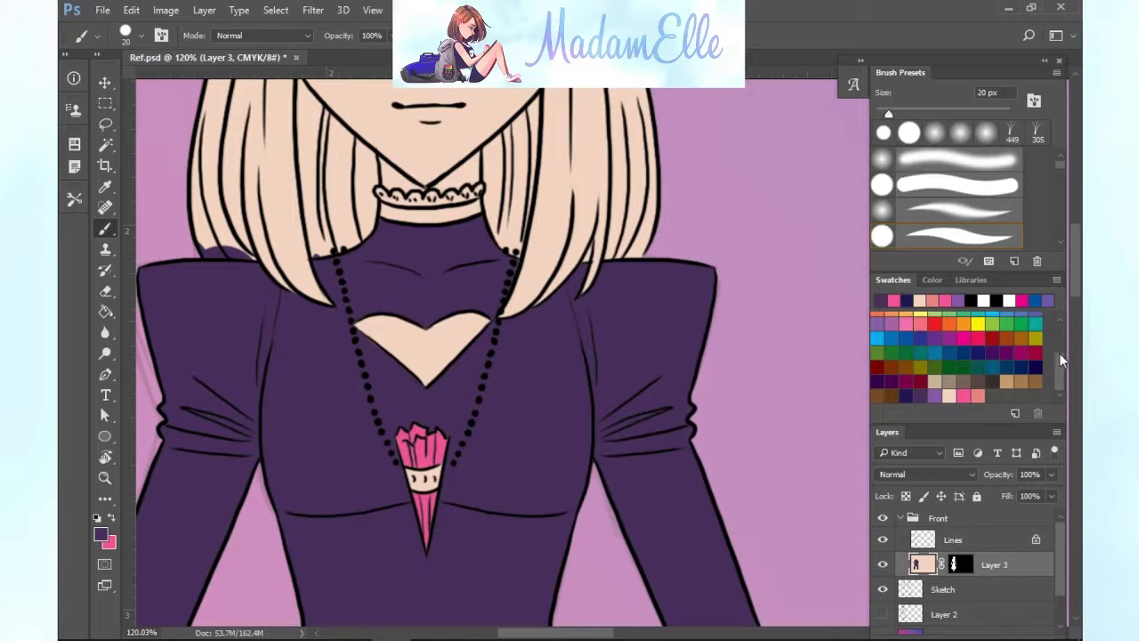
Paint the whites of both eyes white around the irises.
click(907, 397)
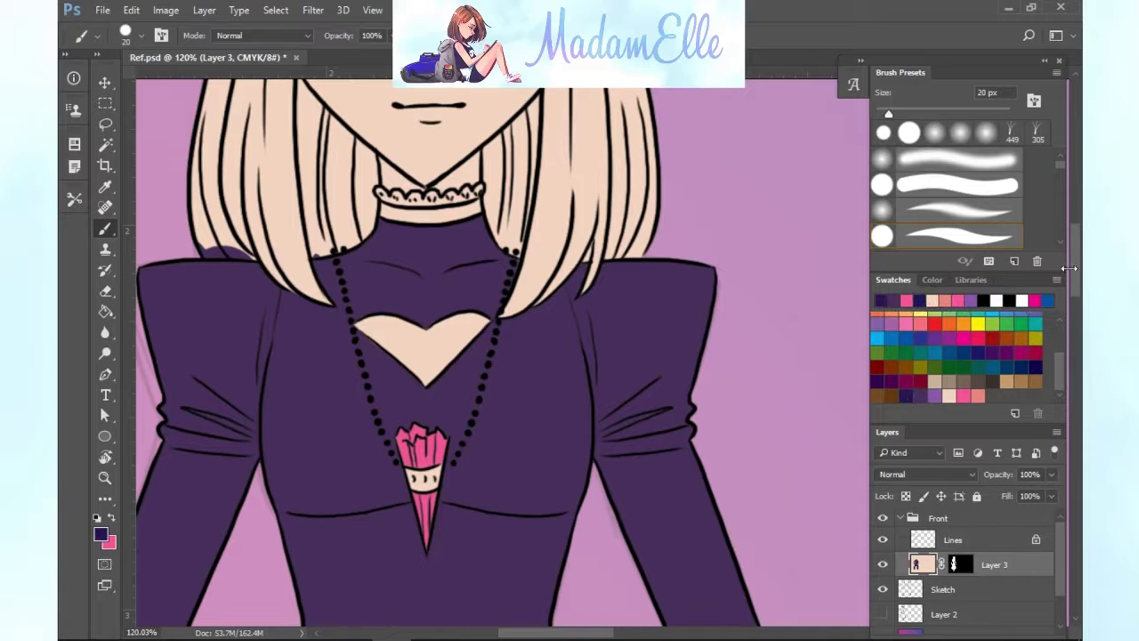
drag(1074, 273, 1056, 244)
click(934, 395)
key(d)
key(x)
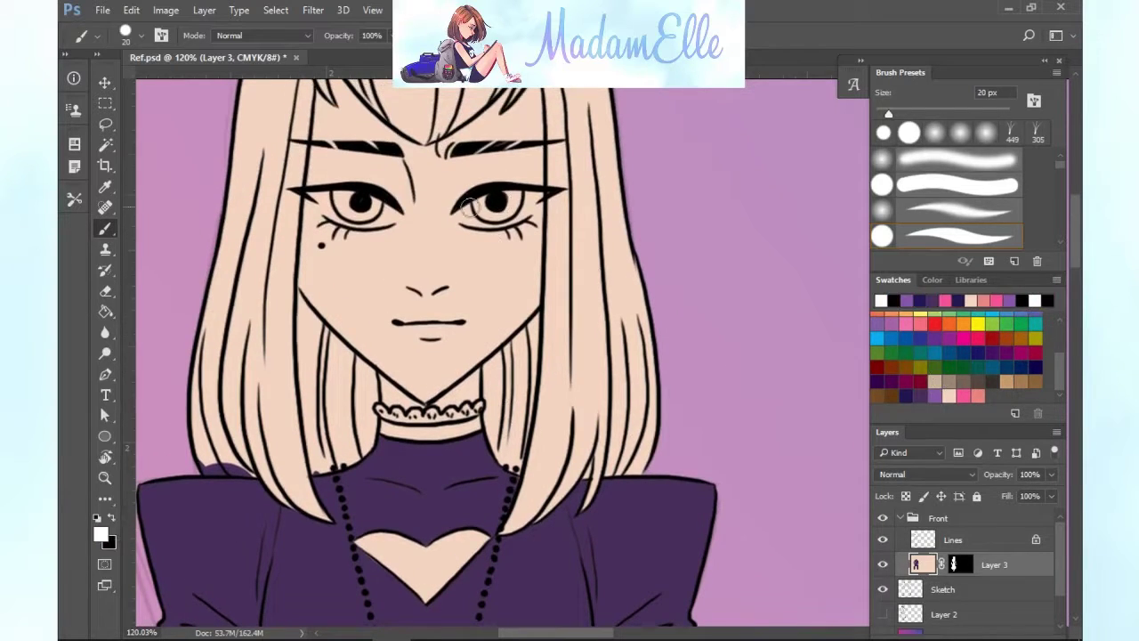
mouse_move(468, 214)
mouse_down()
mouse_move(500, 219)
mouse_move(539, 197)
mouse_move(527, 210)
mouse_up()
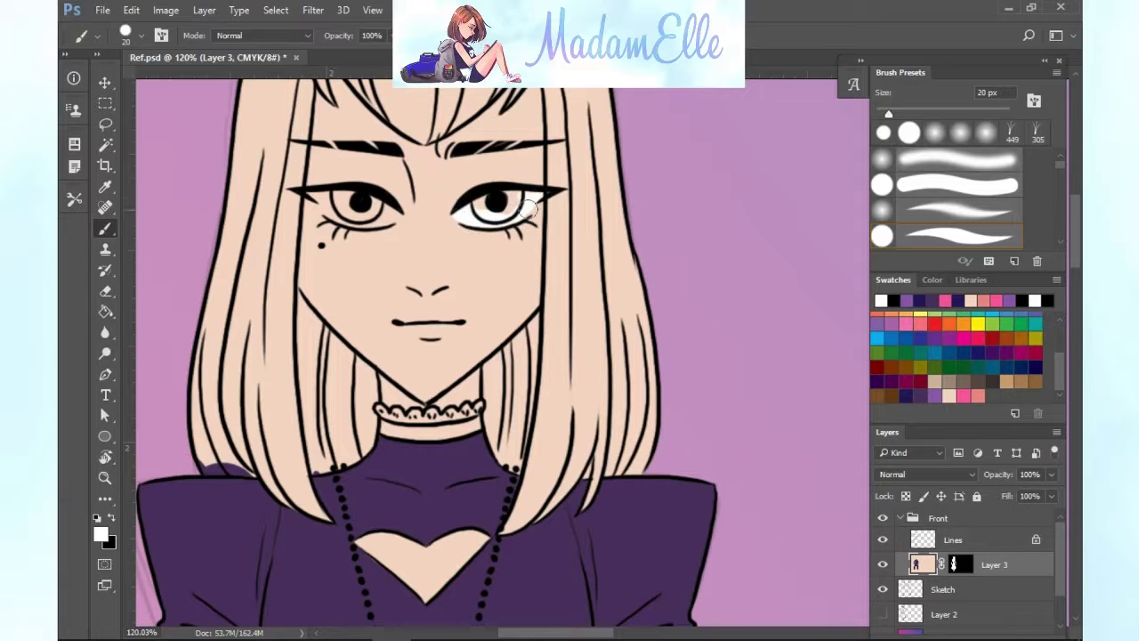
mouse_move(312, 197)
mouse_down()
mouse_move(342, 210)
mouse_move(331, 218)
mouse_move(367, 203)
mouse_move(349, 222)
mouse_move(393, 217)
mouse_up()
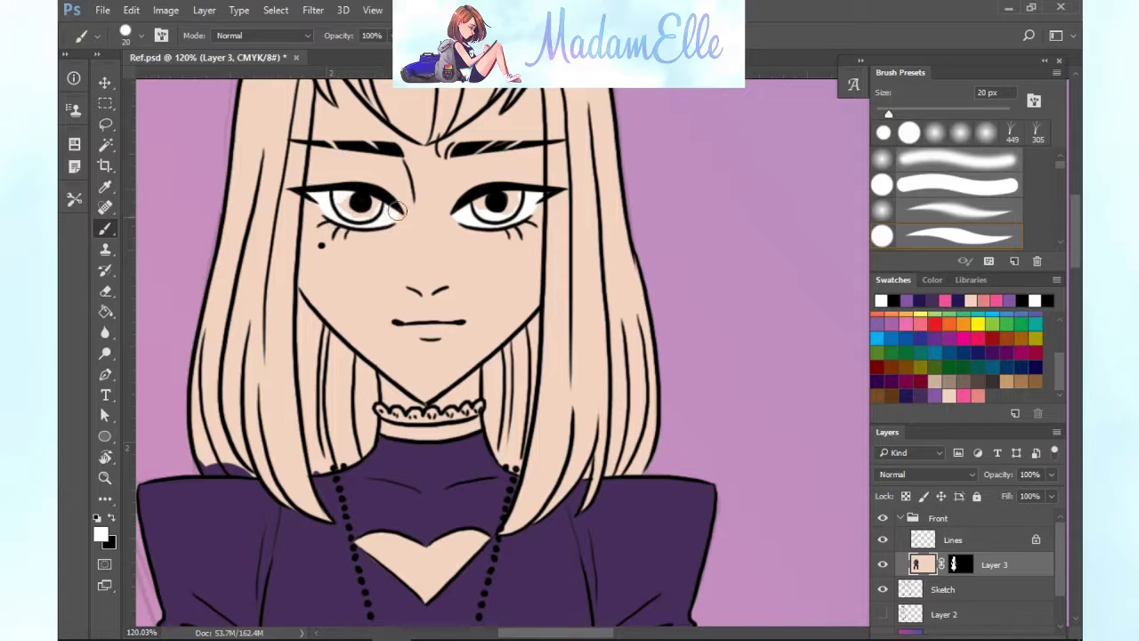
Paint both irises purple around the pupils.
click(935, 396)
mouse_move(481, 195)
mouse_down()
mouse_move(498, 212)
mouse_move(512, 194)
mouse_up()
drag(340, 195, 359, 206)
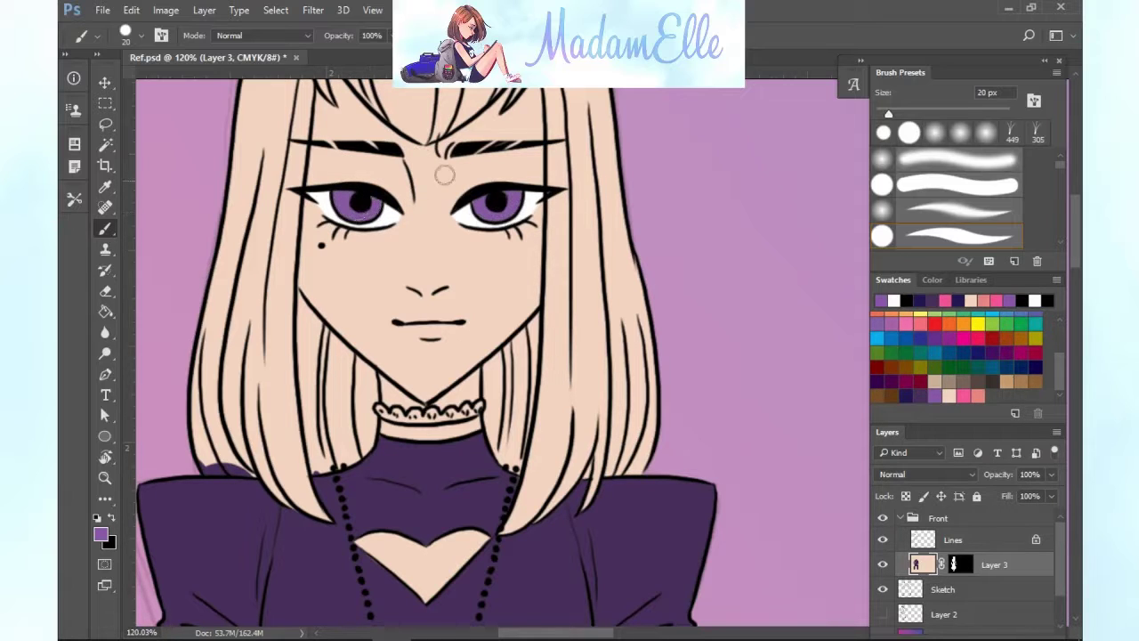
click(110, 518)
key(x)
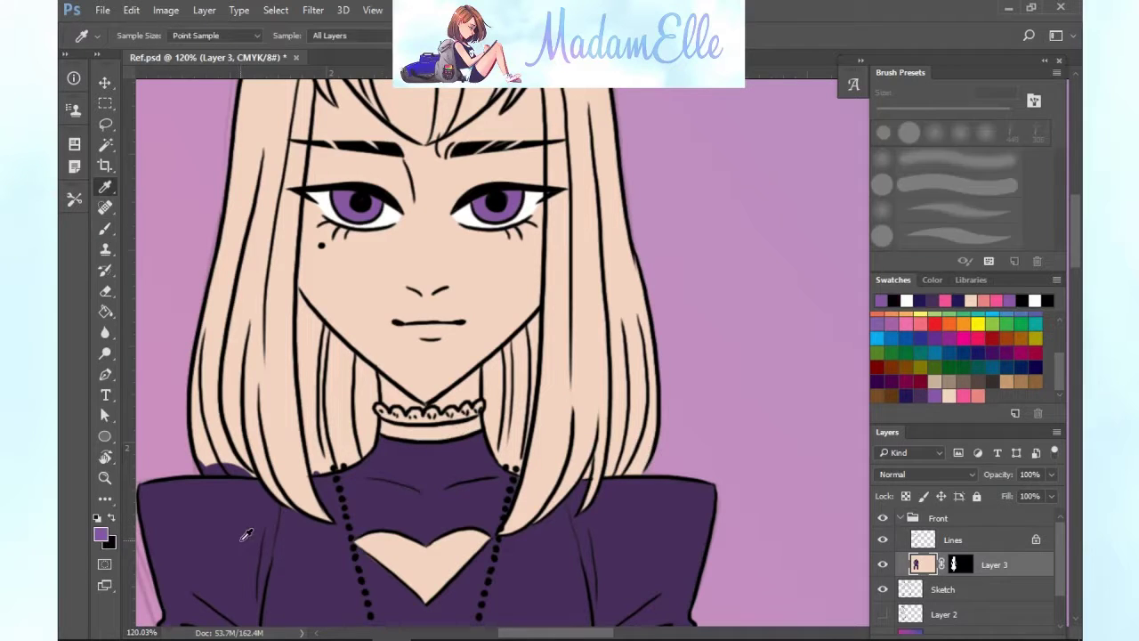
Paint the lower ends of the hair on the character's right side dark navy, including the strands beside the neck.
alt+click(245, 536)
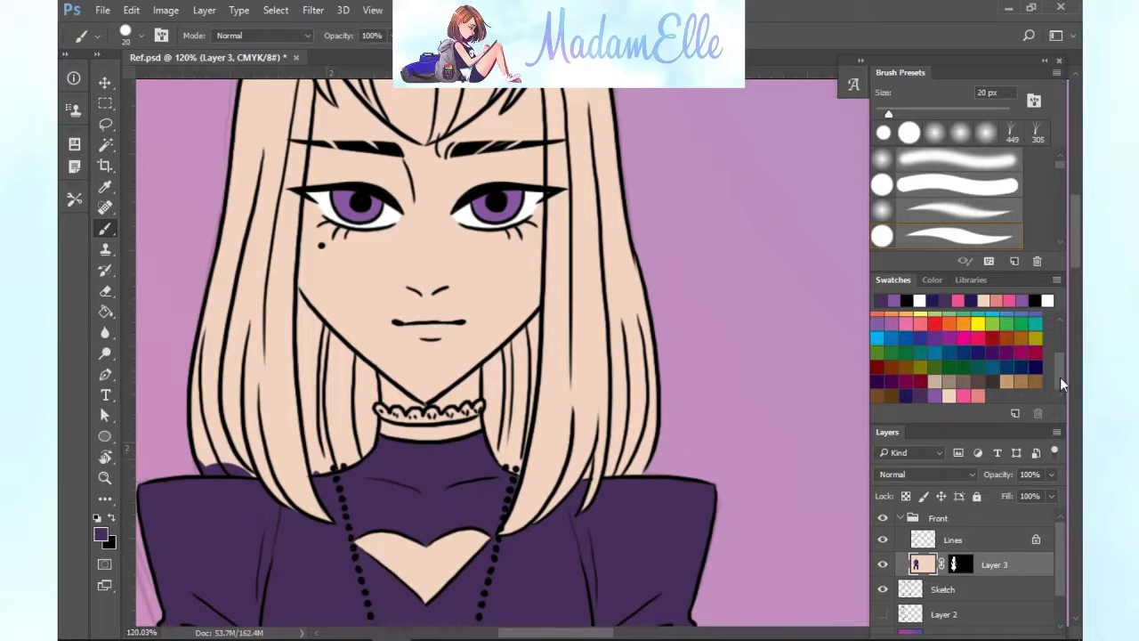
click(908, 394)
drag(237, 290, 233, 282)
mouse_move(201, 468)
mouse_down()
mouse_move(267, 478)
mouse_move(309, 509)
mouse_up()
mouse_move(301, 459)
mouse_down()
mouse_move(319, 517)
mouse_move(268, 445)
mouse_move(307, 503)
mouse_up()
drag(290, 415, 313, 504)
drag(298, 455, 358, 480)
mouse_move(374, 367)
mouse_down()
mouse_move(370, 441)
mouse_move(359, 446)
mouse_move(331, 434)
mouse_move(310, 393)
mouse_up()
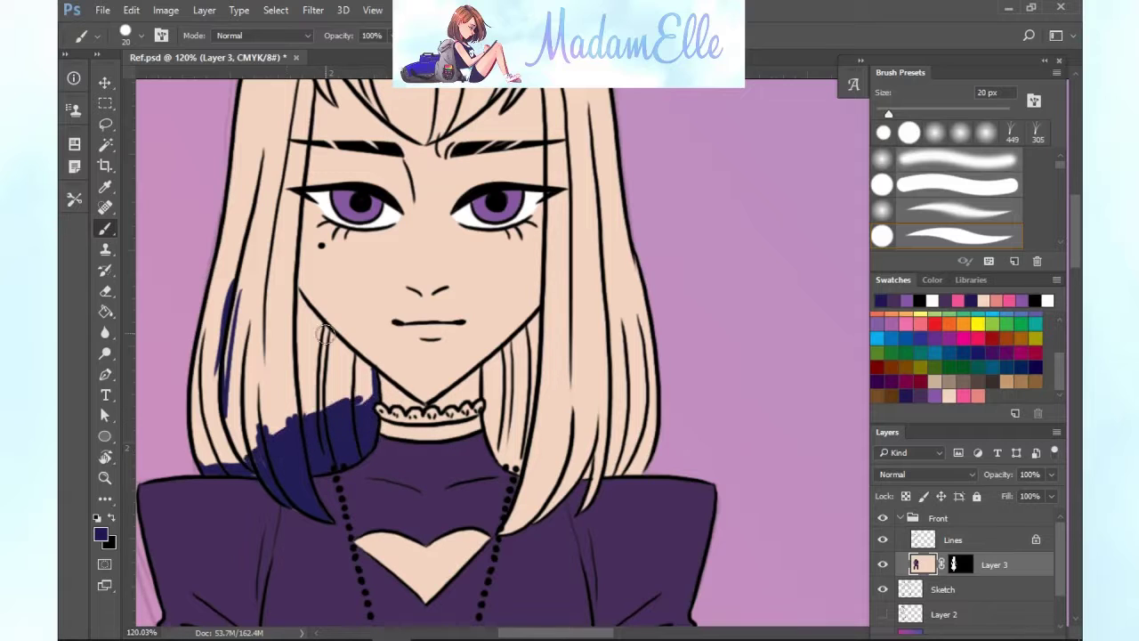
mouse_move(305, 451)
mouse_down()
mouse_move(218, 463)
mouse_move(228, 473)
mouse_up()
Paint the lower hair on the character's left side dark navy, including the strands between the neck and the front lock.
drag(547, 308, 488, 365)
key(ctrl+z)
mouse_move(541, 311)
mouse_down()
mouse_move(491, 362)
mouse_move(487, 399)
mouse_move(519, 525)
mouse_move(543, 498)
mouse_move(507, 457)
mouse_move(560, 454)
mouse_move(569, 480)
mouse_move(619, 449)
mouse_move(650, 461)
mouse_up()
mouse_move(544, 313)
mouse_down()
mouse_move(498, 373)
mouse_move(511, 454)
mouse_move(529, 382)
mouse_up()
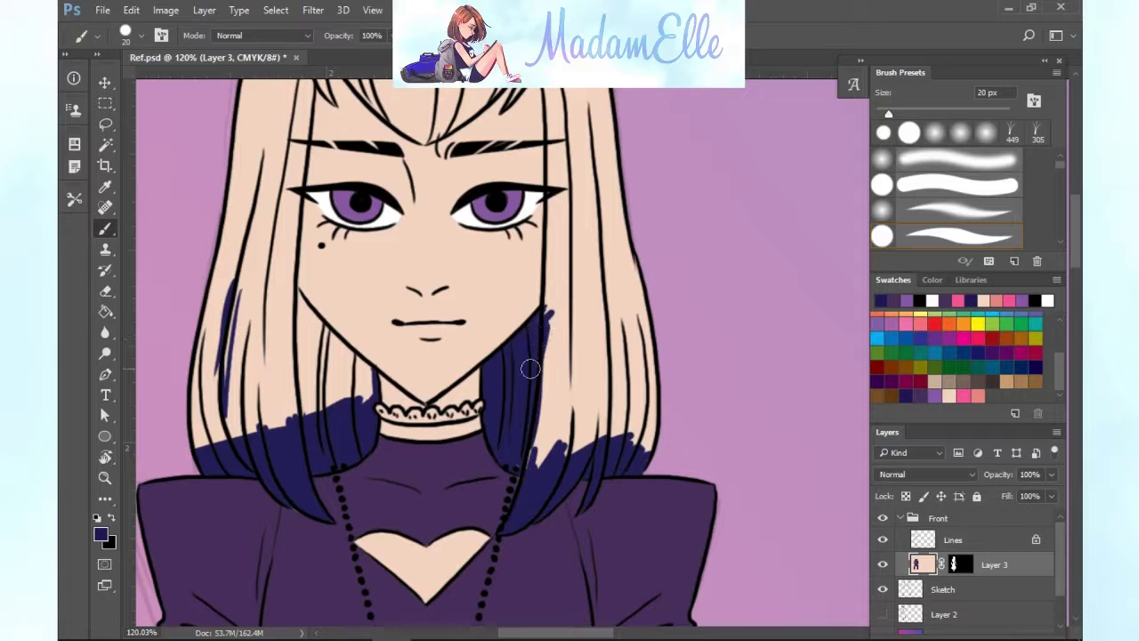
mouse_move(525, 457)
mouse_down()
mouse_move(605, 409)
mouse_move(684, 391)
mouse_move(602, 425)
mouse_move(648, 345)
mouse_up()
Enlarge the brush and fill the rest of the hair dark navy, from the side locks up to the crown and fringe.
drag(1075, 238, 1075, 228)
key(])
key(])
key(])
key(])
key(])
key(])
key(])
mouse_move(642, 454)
mouse_down()
mouse_move(628, 516)
mouse_move(641, 348)
mouse_move(565, 298)
mouse_move(570, 308)
mouse_move(580, 133)
mouse_up()
drag(1074, 238, 1075, 212)
mouse_move(218, 218)
mouse_down()
mouse_move(365, 191)
mouse_move(613, 267)
mouse_move(623, 389)
mouse_move(508, 264)
mouse_move(375, 341)
mouse_move(272, 323)
mouse_move(285, 339)
mouse_move(258, 364)
mouse_move(285, 462)
mouse_move(317, 472)
mouse_move(300, 209)
mouse_move(509, 175)
mouse_move(432, 224)
mouse_move(537, 129)
mouse_up()
scroll(284, 338, down, 4)
Reduce the brush to 18 px and paint the lock's inner edge along the character's left side of the face dark navy.
drag(550, 175, 553, 251)
key(ctrl+alt+z)
key([)
key([)
mouse_move(554, 184)
mouse_down()
mouse_move(550, 260)
mouse_move(547, 161)
mouse_up()
key(ctrl+alt+z)
drag(544, 209, 552, 329)
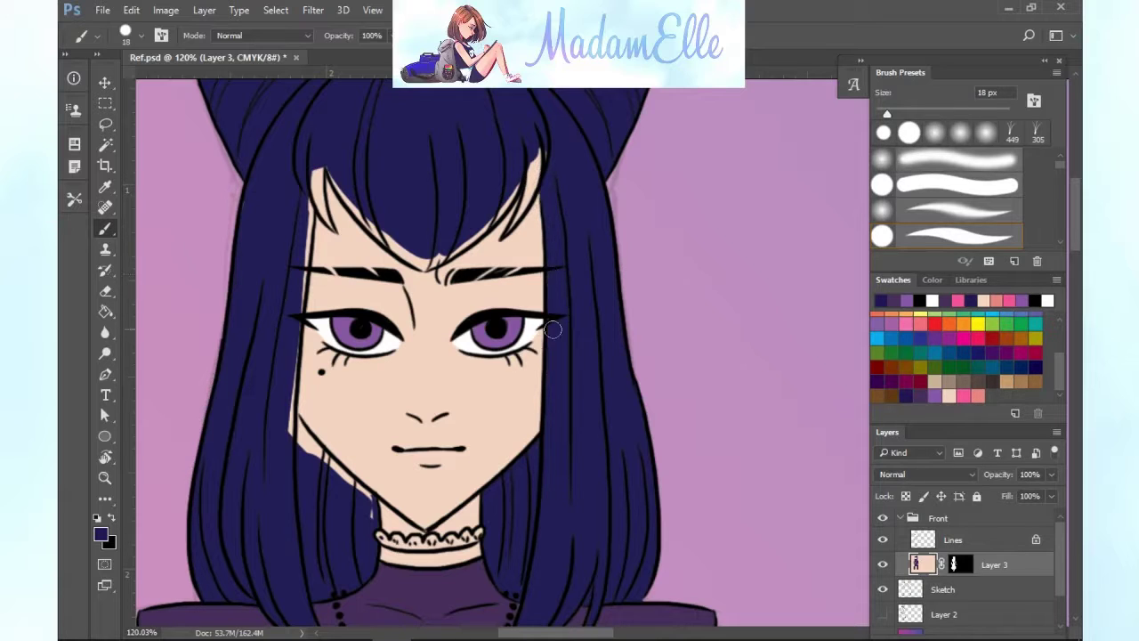
Cover the skin-coloured slivers along the jaw, the face's right edge and the fringe strands with dark navy.
drag(369, 498, 314, 448)
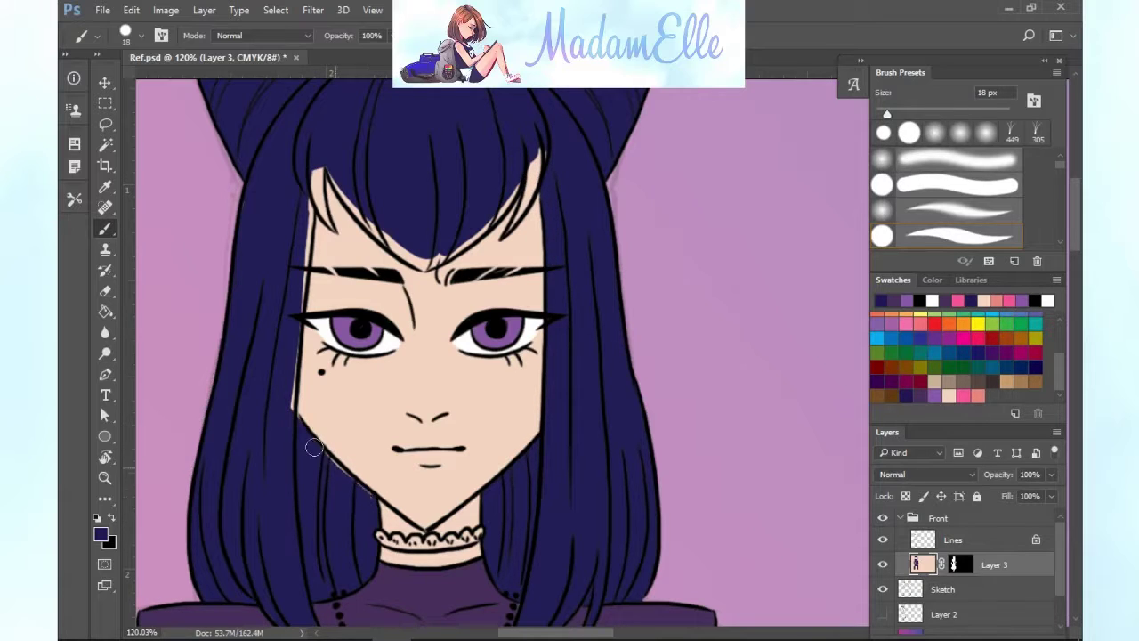
key(ctrl+z)
mouse_move(364, 490)
mouse_down()
mouse_move(286, 404)
mouse_move(326, 145)
mouse_move(326, 173)
mouse_move(397, 249)
mouse_up()
drag(522, 205, 518, 215)
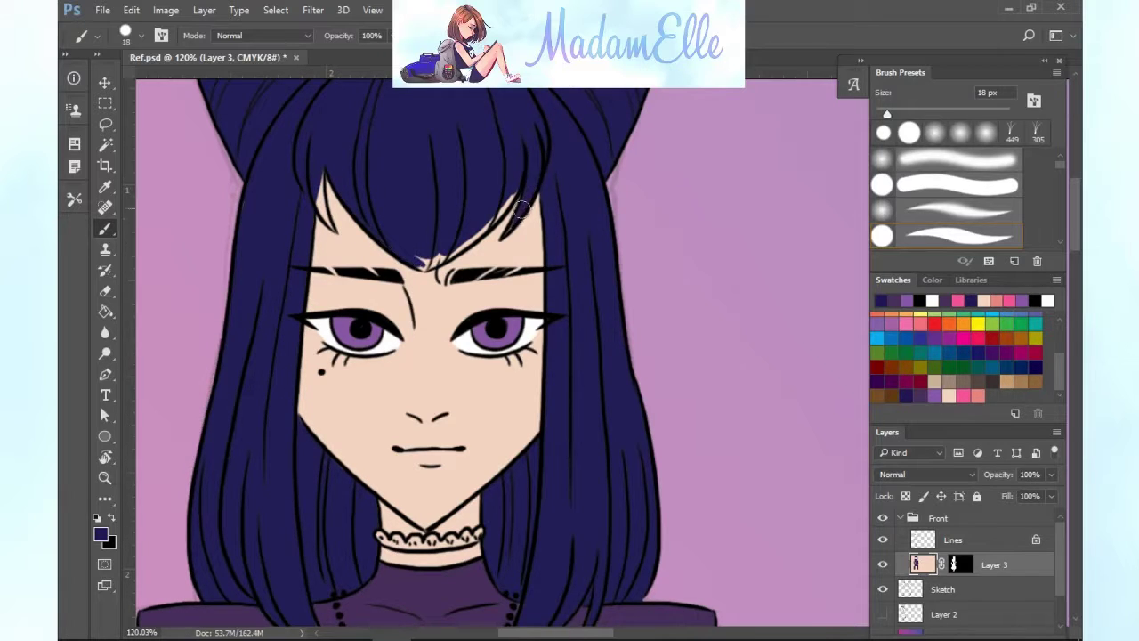
mouse_move(427, 256)
mouse_down()
mouse_move(419, 246)
mouse_move(488, 224)
mouse_move(516, 191)
mouse_up()
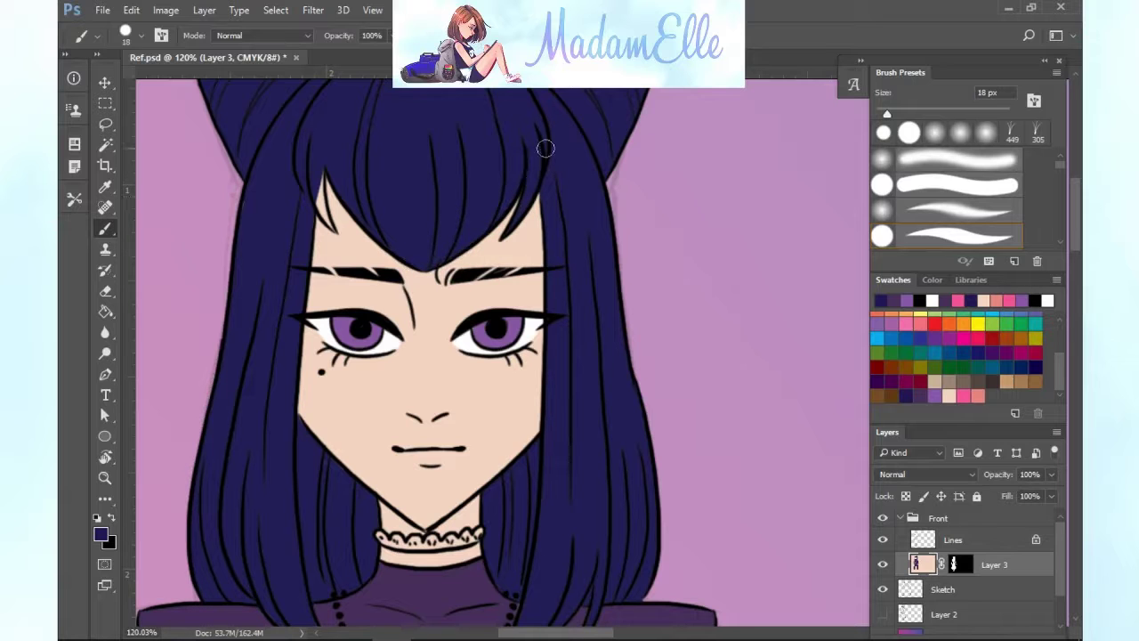
Mix a darker shade of the dress purple with C 79, M 91, Y 14 and K 65, testing it on the boots.
scroll(343, 213, down, 3)
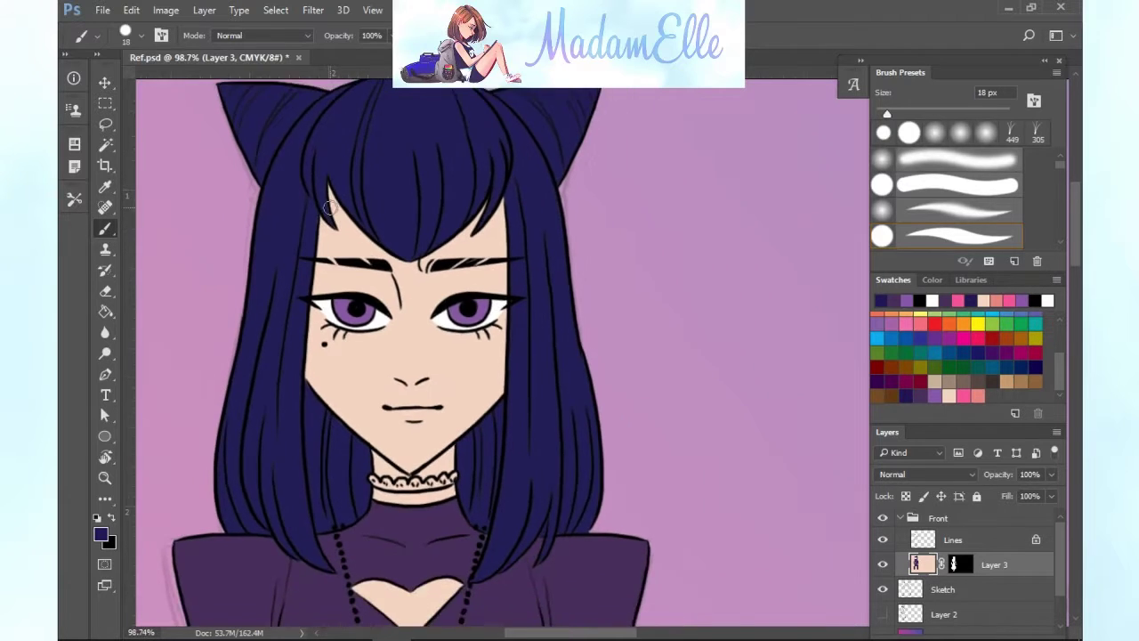
scroll(747, 494, down, 10)
key(i)
key(b)
click(932, 280)
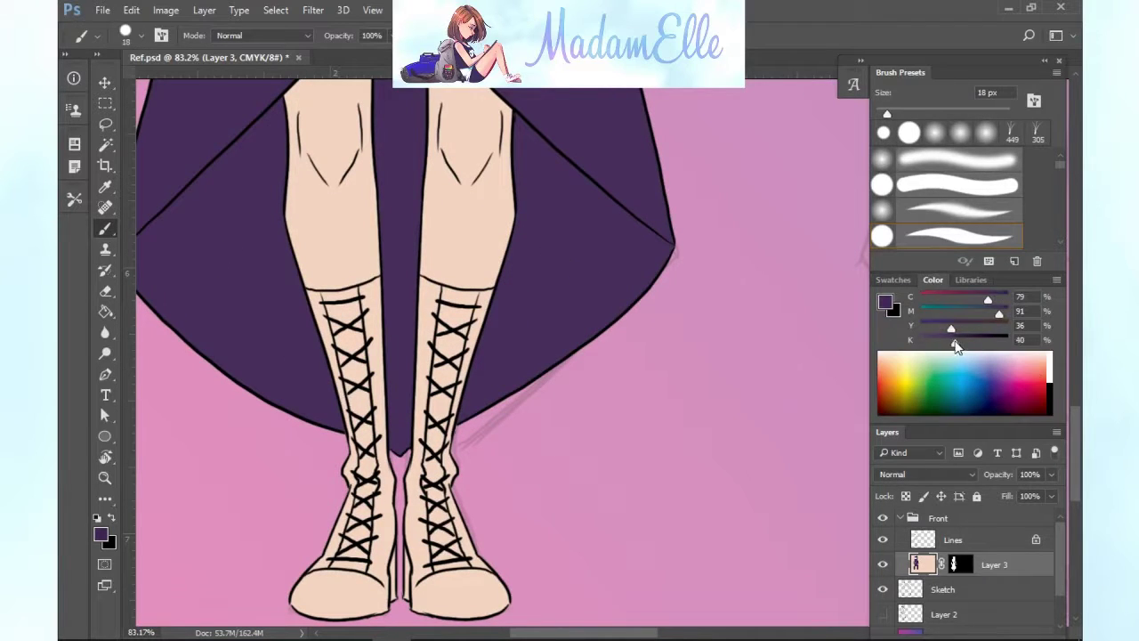
drag(367, 509, 294, 605)
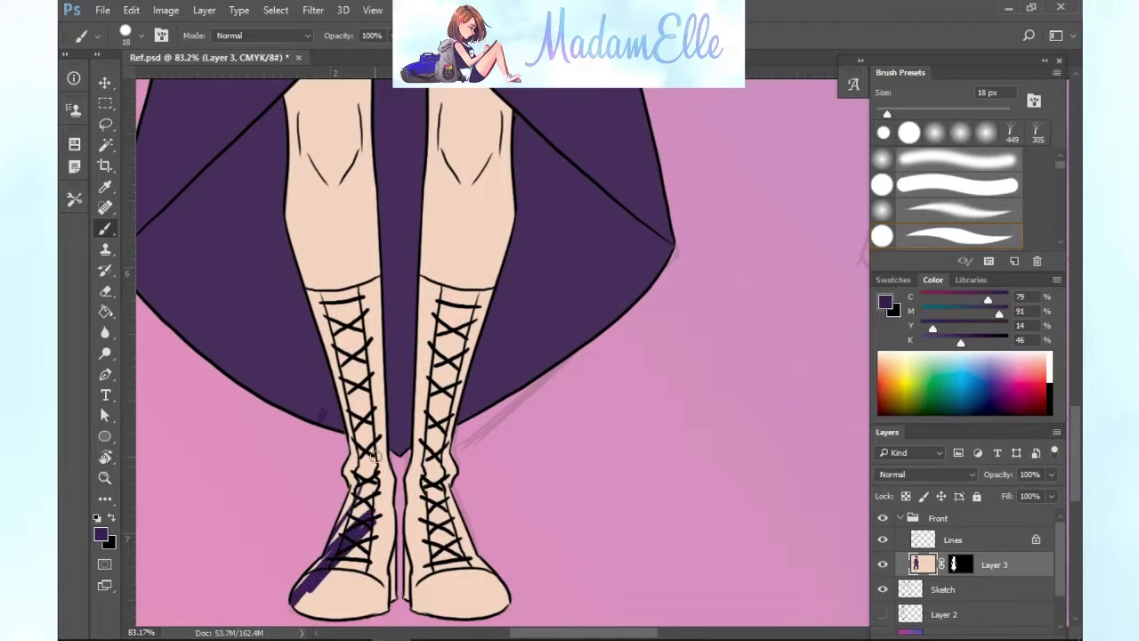
key(ctrl+z)
drag(961, 343, 976, 342)
drag(408, 531, 486, 408)
key(ctrl+z)
Set the brush to 58 px and paint both boots very dark purple from the toes up along the lacing.
drag(887, 114, 913, 114)
mouse_move(510, 603)
mouse_down()
mouse_move(318, 623)
mouse_move(422, 530)
mouse_move(463, 474)
mouse_move(297, 539)
mouse_move(502, 591)
mouse_up()
mouse_move(334, 308)
mouse_down()
mouse_move(365, 360)
mouse_move(381, 459)
mouse_up()
mouse_move(436, 311)
mouse_down()
mouse_move(438, 467)
mouse_move(450, 329)
mouse_up()
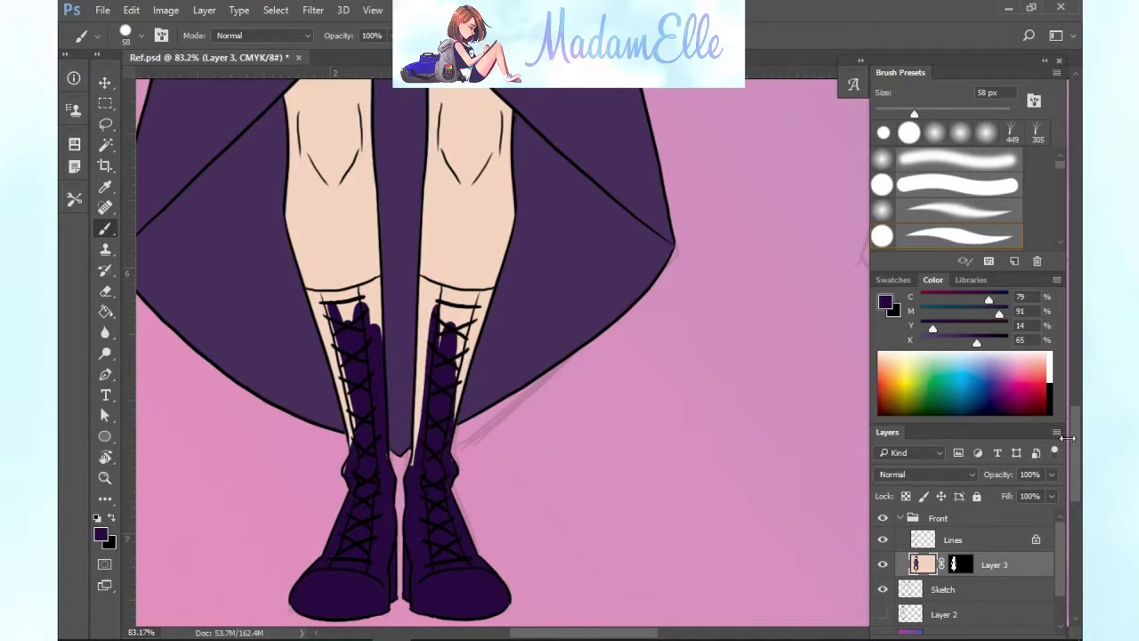
scroll(486, 371, up, 2)
mouse_move(325, 363)
mouse_down()
mouse_move(362, 392)
mouse_move(439, 372)
mouse_move(443, 407)
mouse_move(495, 402)
mouse_up()
scroll(496, 402, up, 1)
scroll(445, 436, down, 3)
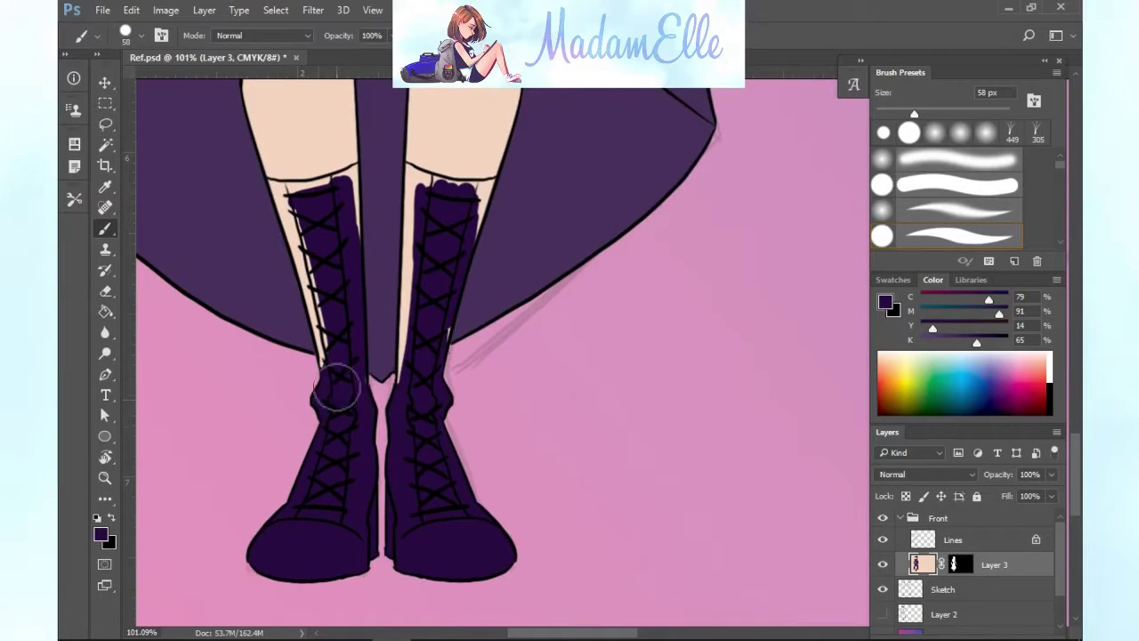
drag(302, 216, 348, 175)
drag(434, 205, 409, 344)
Reduce the brush to 17 px and fill the narrow uncoloured edges and cuffs of both boots with the very dark purple.
drag(914, 114, 884, 111)
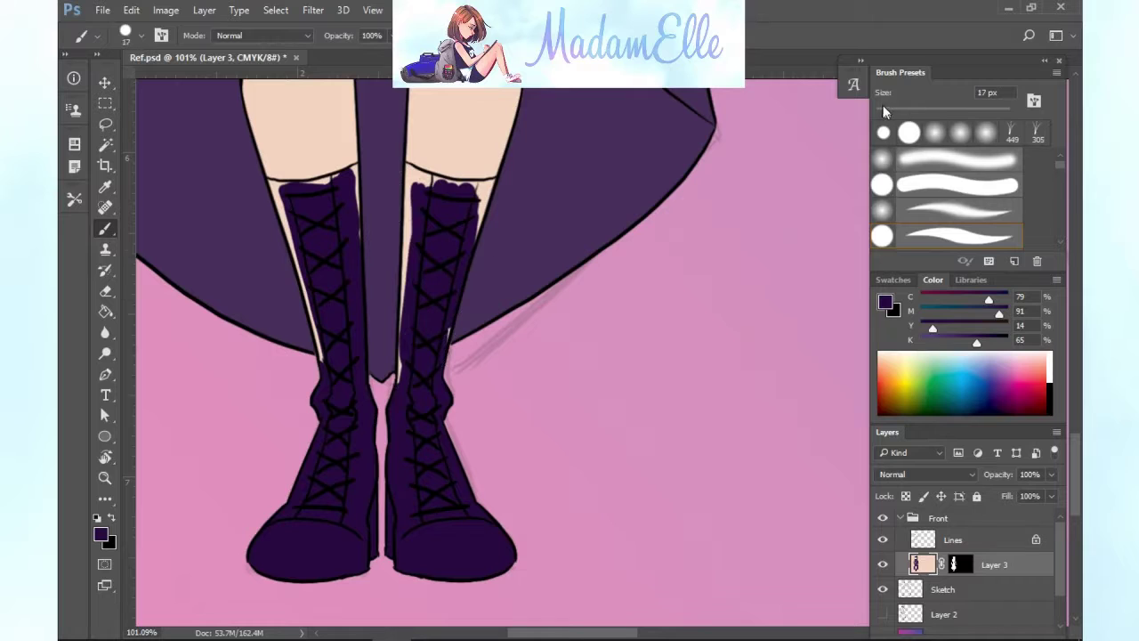
drag(410, 300, 411, 182)
drag(1070, 458, 1070, 446)
mouse_move(410, 298)
mouse_down()
mouse_move(447, 227)
mouse_move(412, 238)
mouse_move(405, 308)
mouse_move(439, 255)
mouse_move(408, 241)
mouse_move(483, 258)
mouse_move(444, 257)
mouse_move(478, 256)
mouse_move(476, 282)
mouse_move(495, 252)
mouse_up()
key(ctrl+alt+z)
drag(273, 255, 311, 391)
drag(350, 243, 363, 329)
Lighten the dress purple to C 67, M 91, Y 36, K 6 and paint the choker's band with it.
scroll(623, 521, down, 5)
drag(1072, 442, 1074, 357)
alt+click(504, 388)
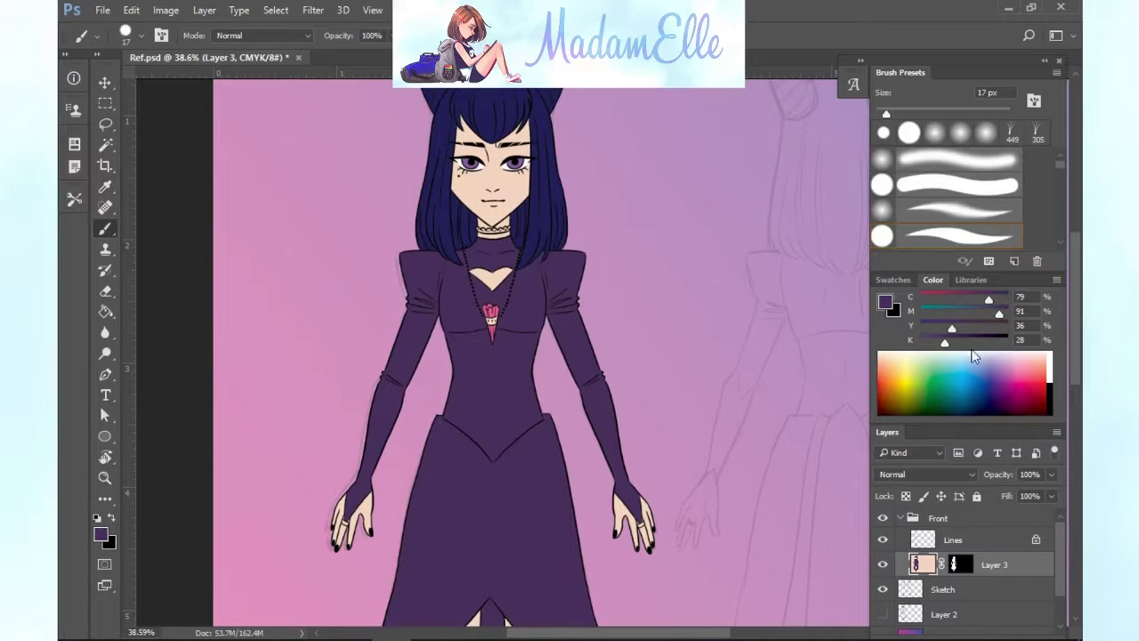
drag(937, 348, 928, 350)
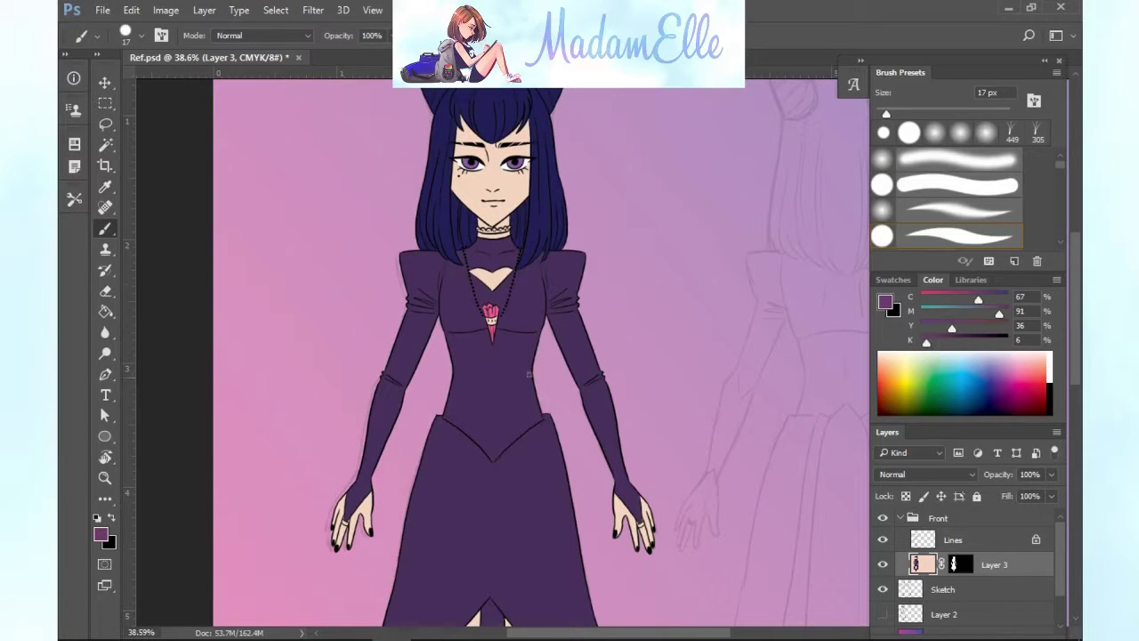
scroll(586, 391, up, 5)
drag(1073, 297, 1074, 256)
drag(418, 367, 471, 369)
Paint the choker's lace trim white.
key(d)
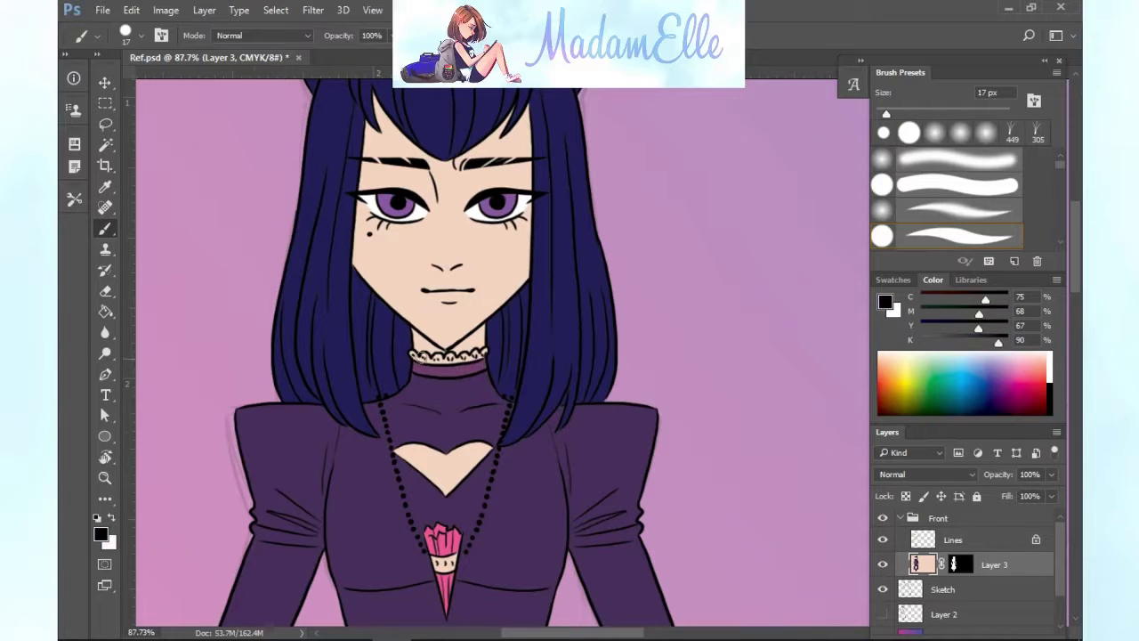
key(x)
scroll(452, 345, up, 2)
drag(392, 354, 491, 347)
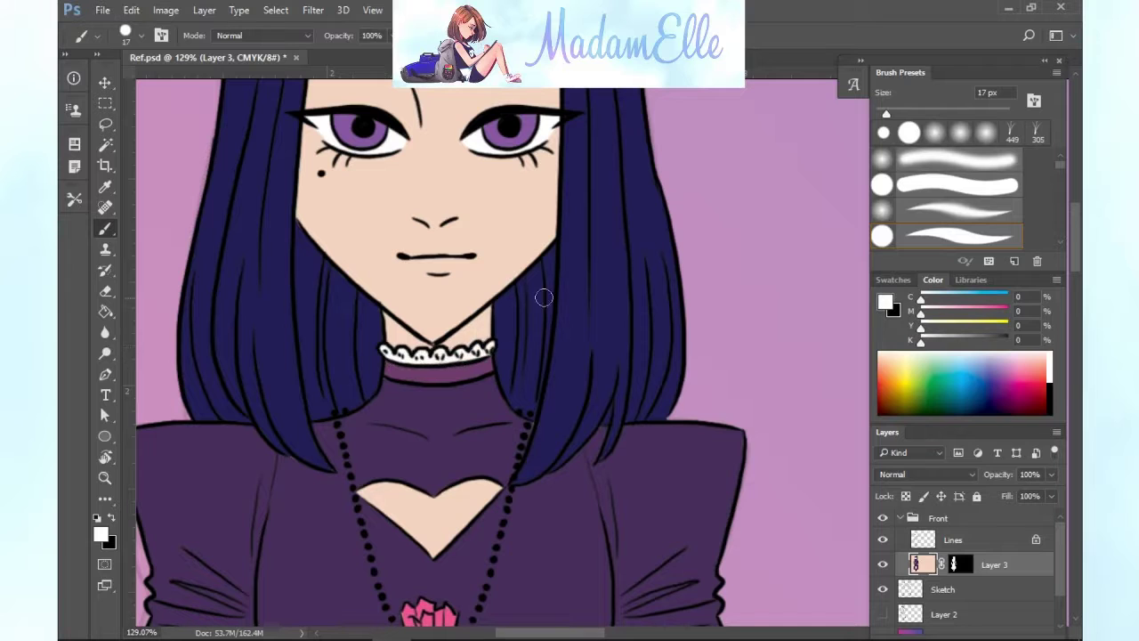
Mix a golden yellow with M 23 and Y 100 and paint the band around the crystal pendant.
click(900, 280)
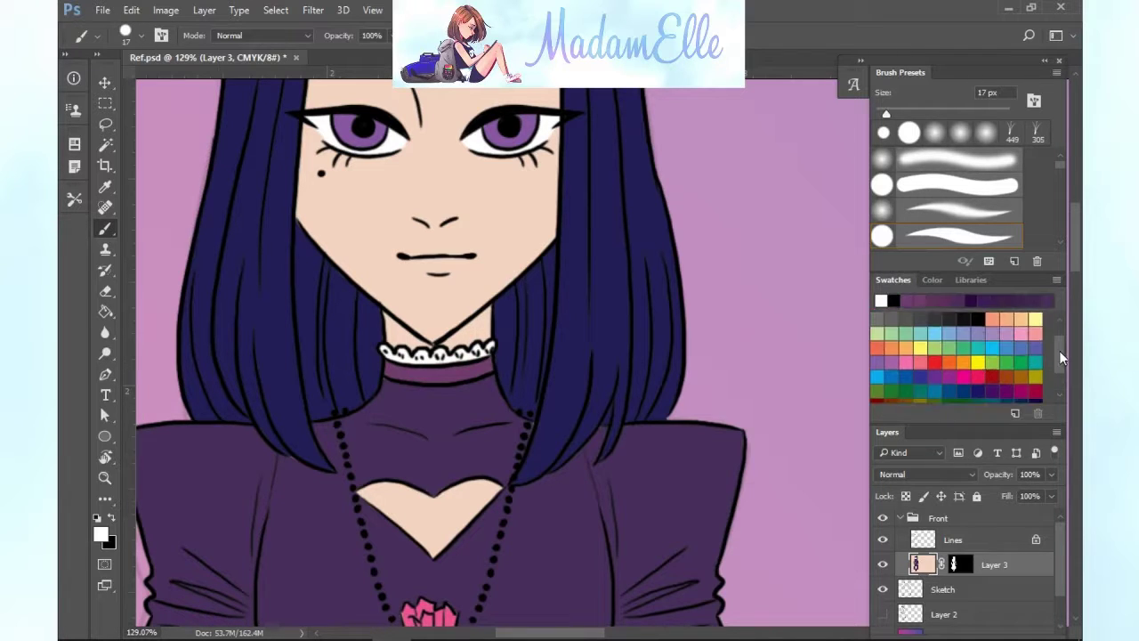
click(978, 340)
click(936, 281)
mouse_move(921, 313)
mouse_down()
mouse_move(956, 318)
mouse_move(940, 317)
mouse_up()
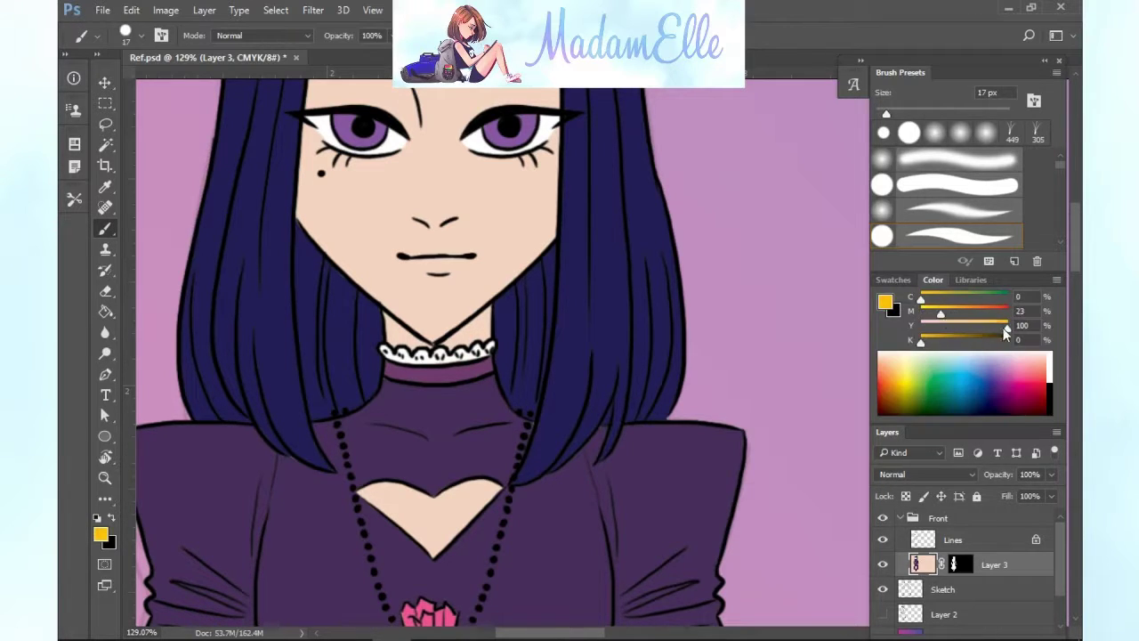
scroll(454, 451, down, 5)
drag(411, 442, 440, 443)
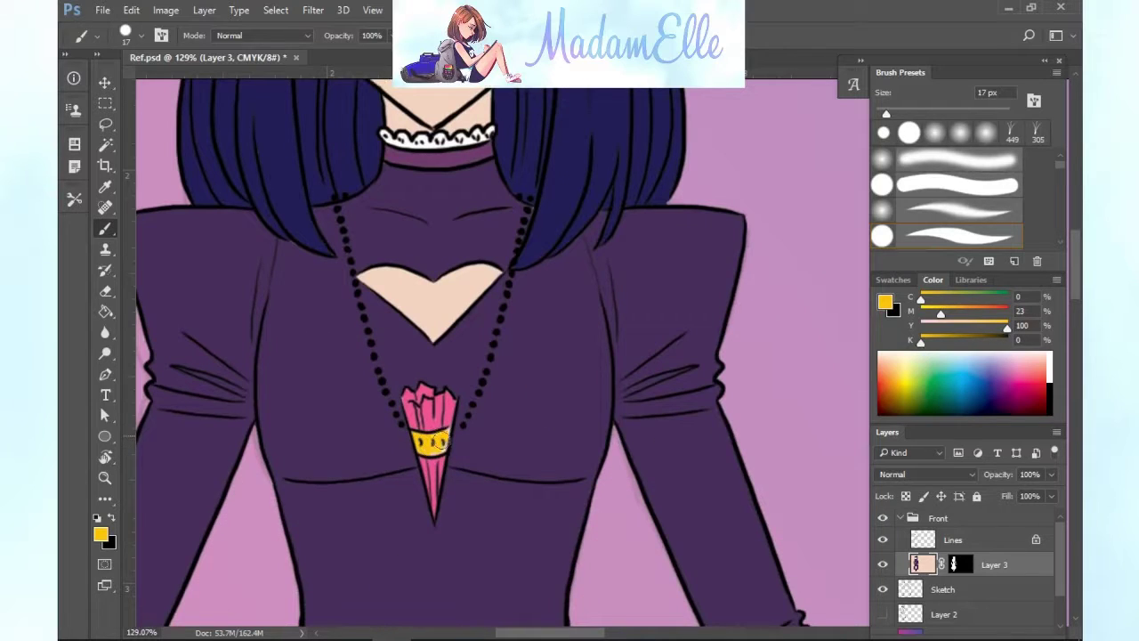
Paint the rings on both hands with the golden yellow.
drag(1075, 281, 1078, 370)
drag(575, 634, 609, 634)
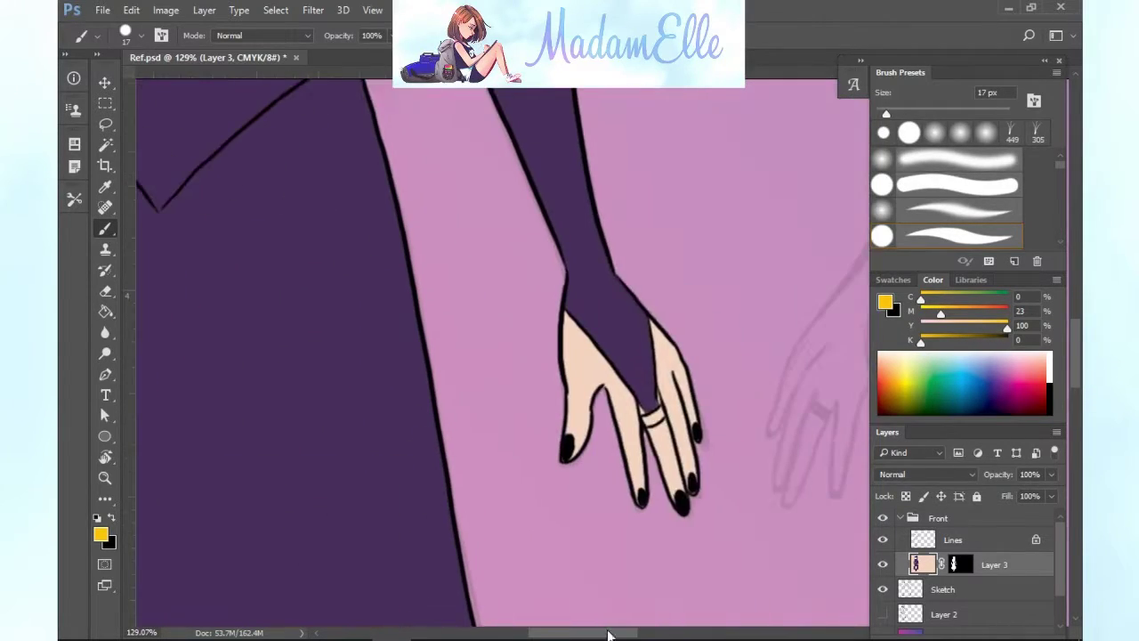
drag(650, 420, 644, 422)
drag(623, 633, 538, 633)
drag(396, 408, 402, 412)
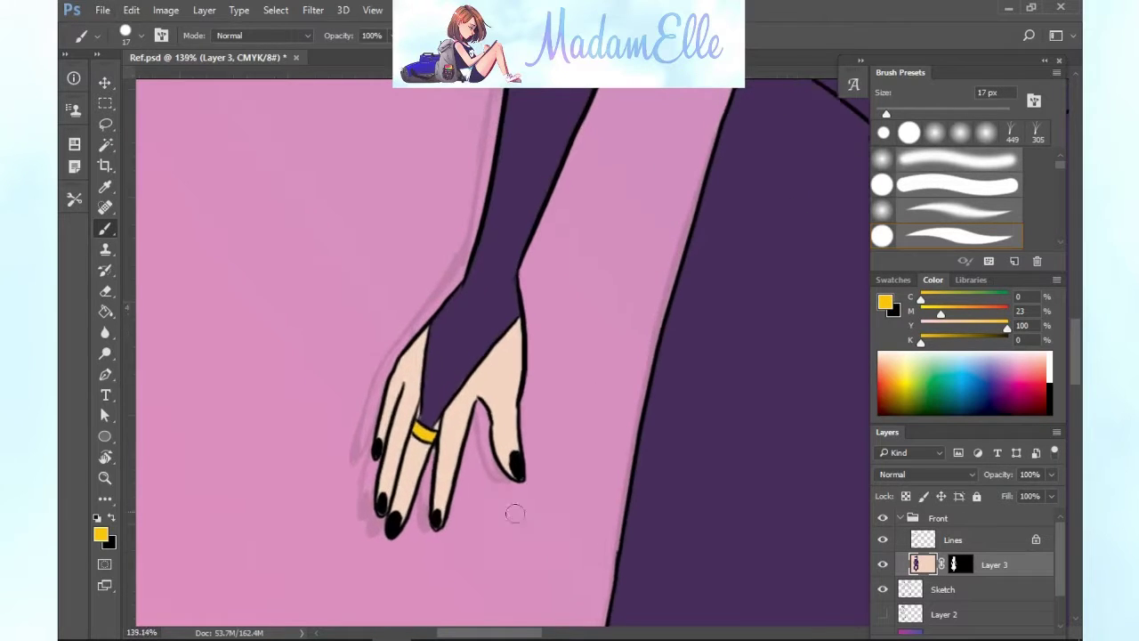
On the Lines layer, recolour the beads of the necklace golden yellow, using a 7 px brush for those beside the hair.
scroll(516, 516, down, 5)
scroll(642, 547, down, 1)
click(971, 544)
drag(1074, 356, 1069, 306)
scroll(546, 410, up, 3)
mouse_move(529, 456)
mouse_down()
mouse_move(544, 418)
mouse_move(481, 458)
mouse_move(508, 427)
mouse_move(455, 393)
mouse_move(464, 419)
mouse_move(433, 290)
mouse_up()
scroll(489, 464, up, 2)
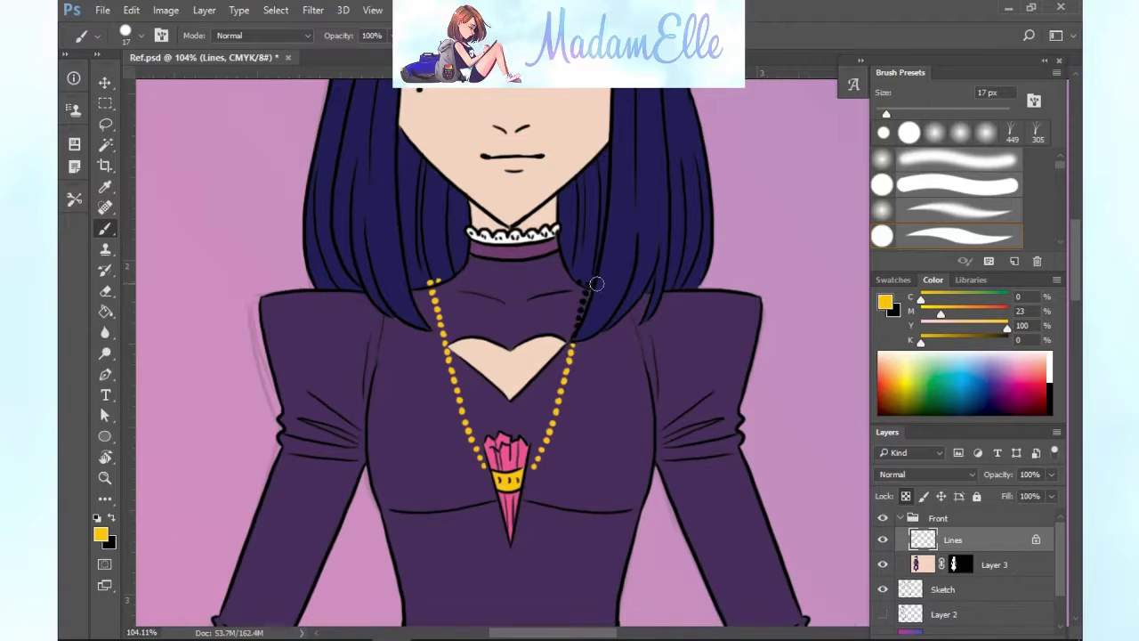
scroll(596, 283, up, 3)
drag(575, 285, 582, 303)
drag(894, 113, 880, 114)
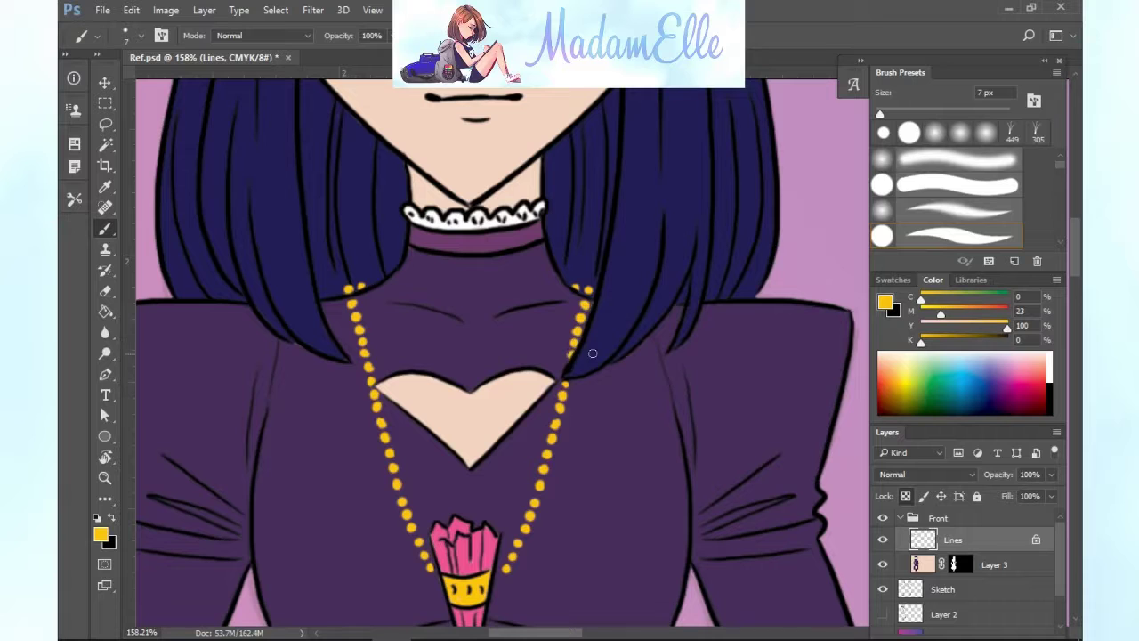
Sample the dress purple and darken it to C 79, M 91, Y 6, K 60 for the dress's inner lines.
scroll(614, 385, down, 6)
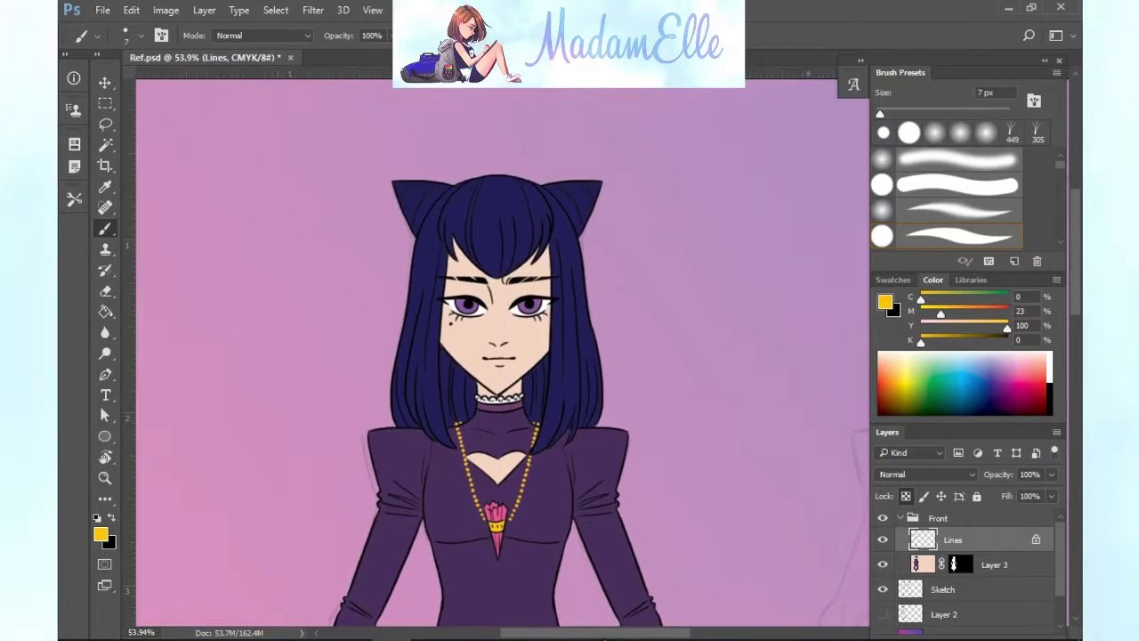
scroll(666, 564, down, 3)
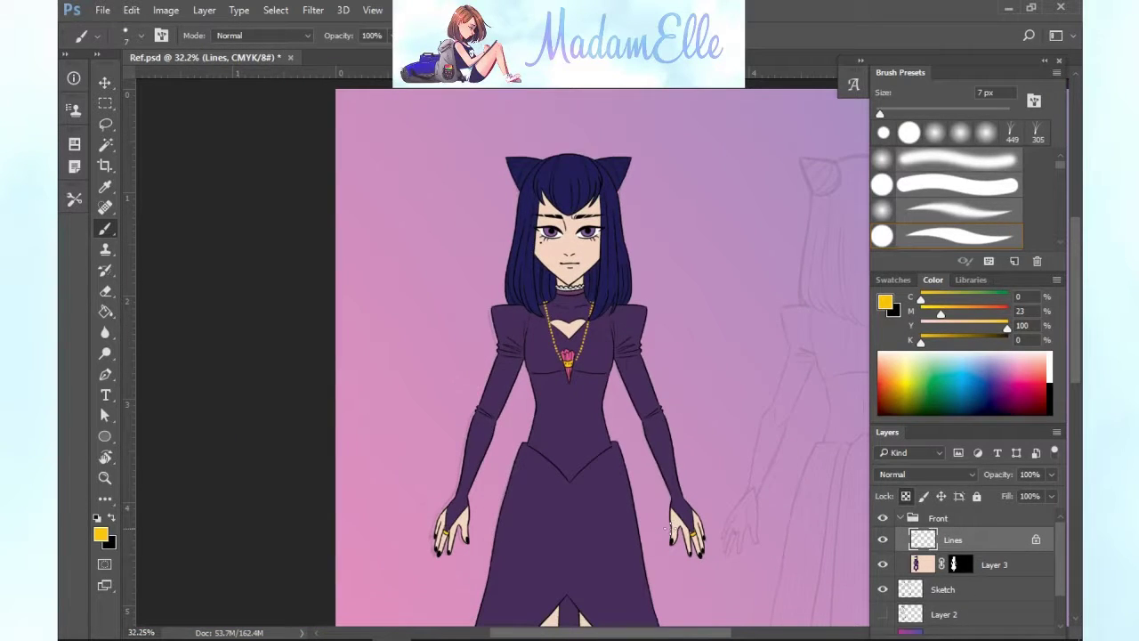
drag(1072, 349, 1057, 331)
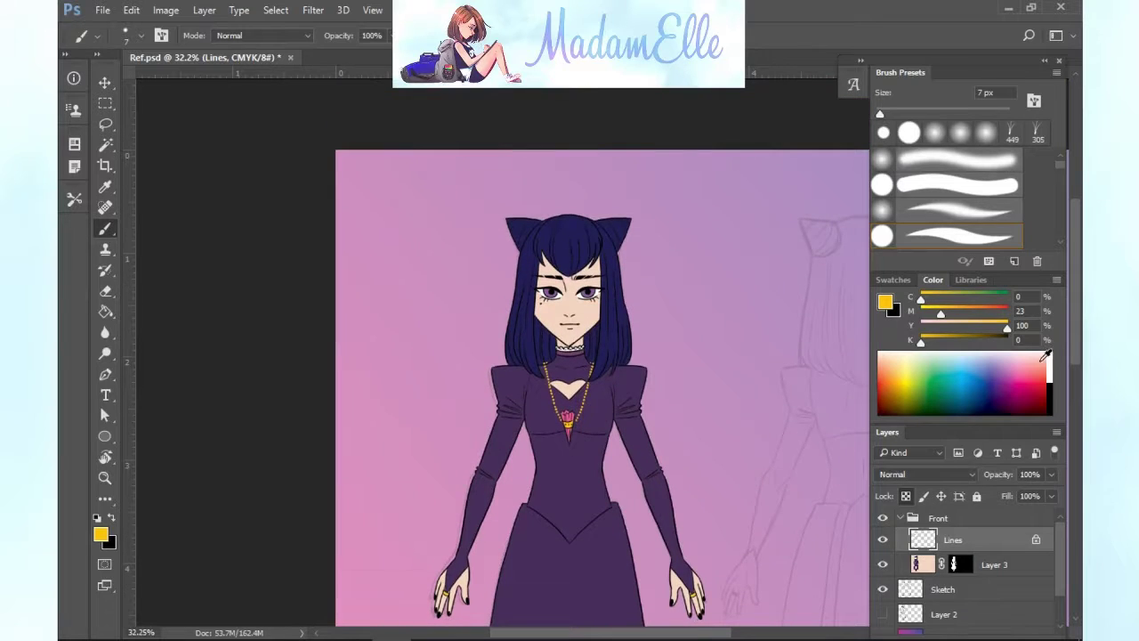
click(911, 560)
click(931, 541)
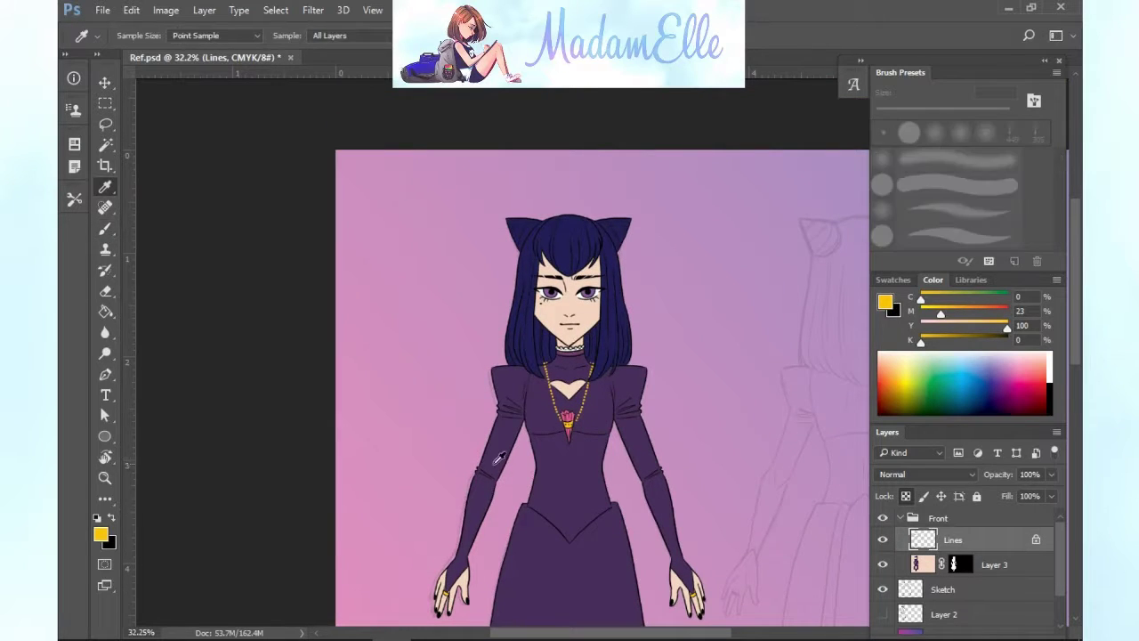
alt+click(501, 465)
drag(989, 300, 971, 300)
drag(944, 343, 967, 343)
drag(533, 425, 570, 418)
key(bracketright)
key(bracketright)
key(bracketright)
key(bracketright)
key(bracketright)
key(bracketright)
key(ctrl+z)
alt+click(471, 487)
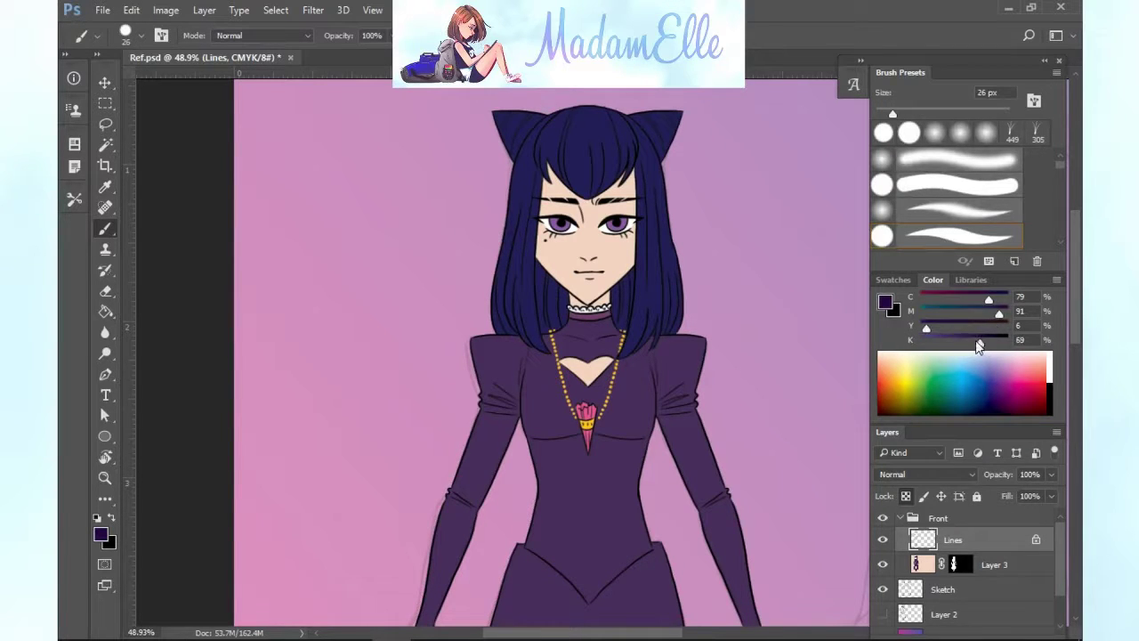
drag(971, 346, 975, 346)
Recolour the bust seam, sleeve folds and neckline lines dark purple, reducing the brush to 31 px for the heart cutout and choker.
scroll(702, 398, up, 2)
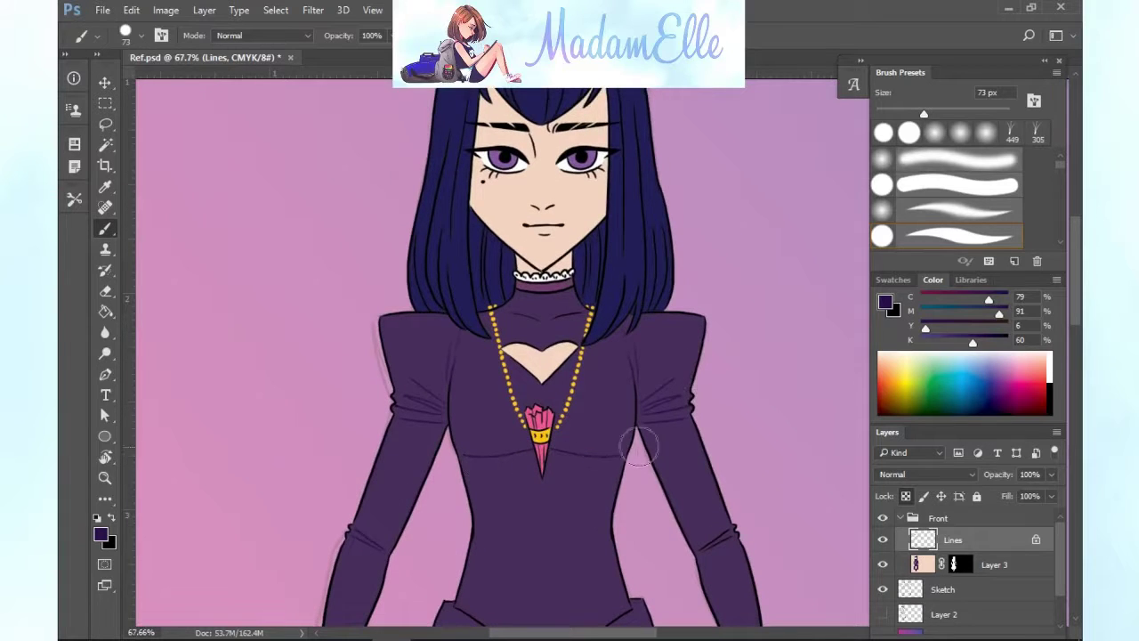
scroll(569, 250, down, 2)
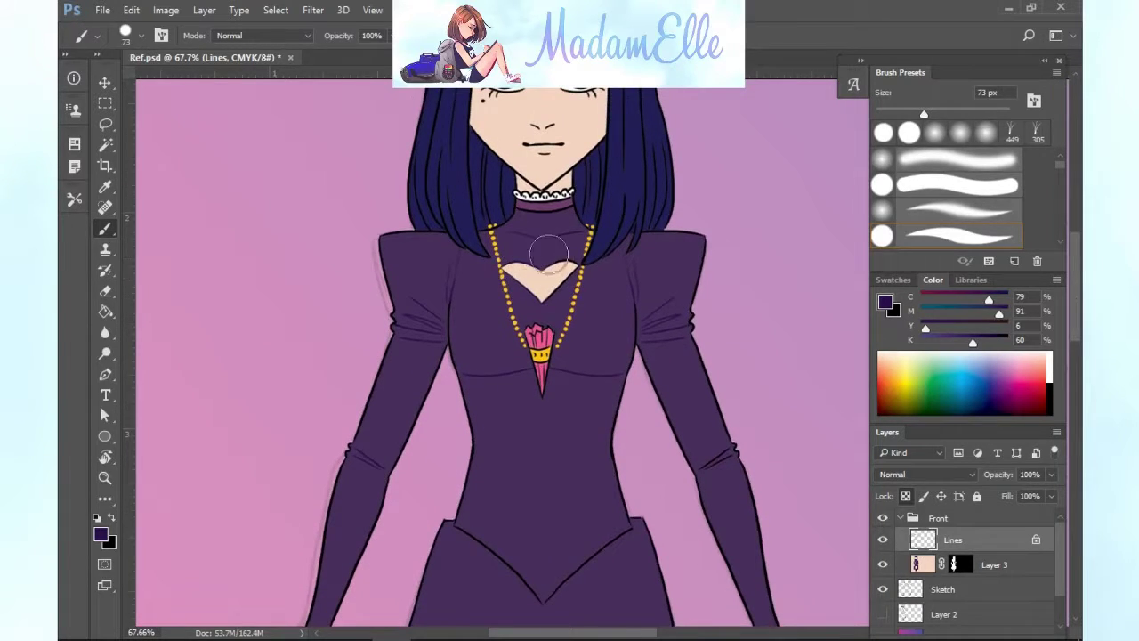
scroll(560, 257, up, 4)
scroll(661, 346, up, 2)
click(896, 113)
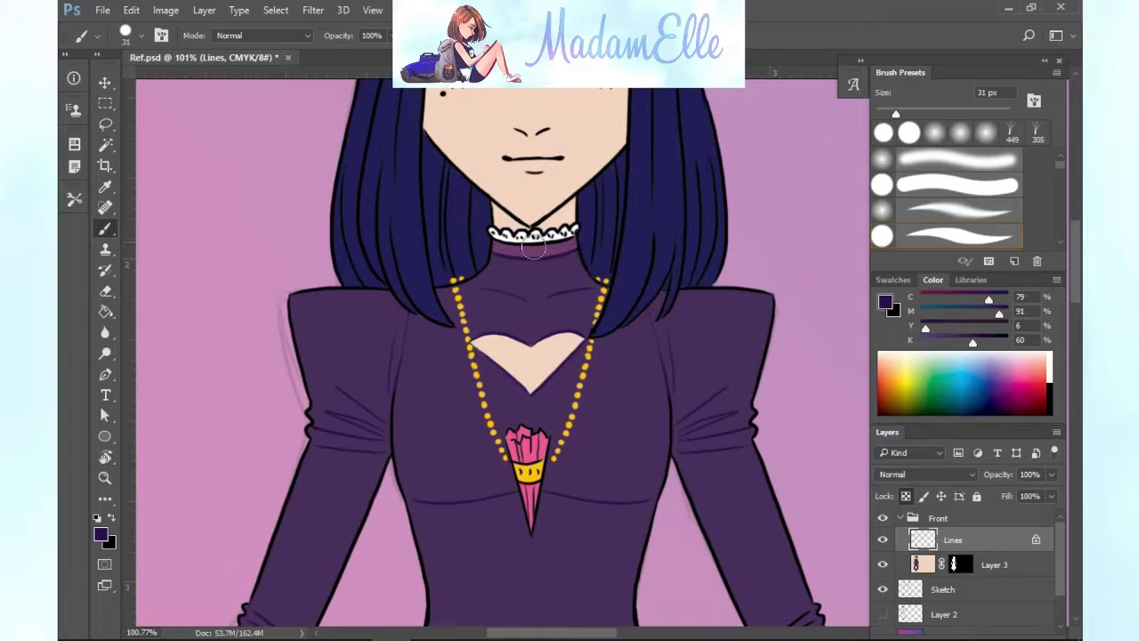
Recolour the elbow folds, the pointed waist seam and the glove edges on the character's left hand dark purple.
scroll(812, 265, down, 5)
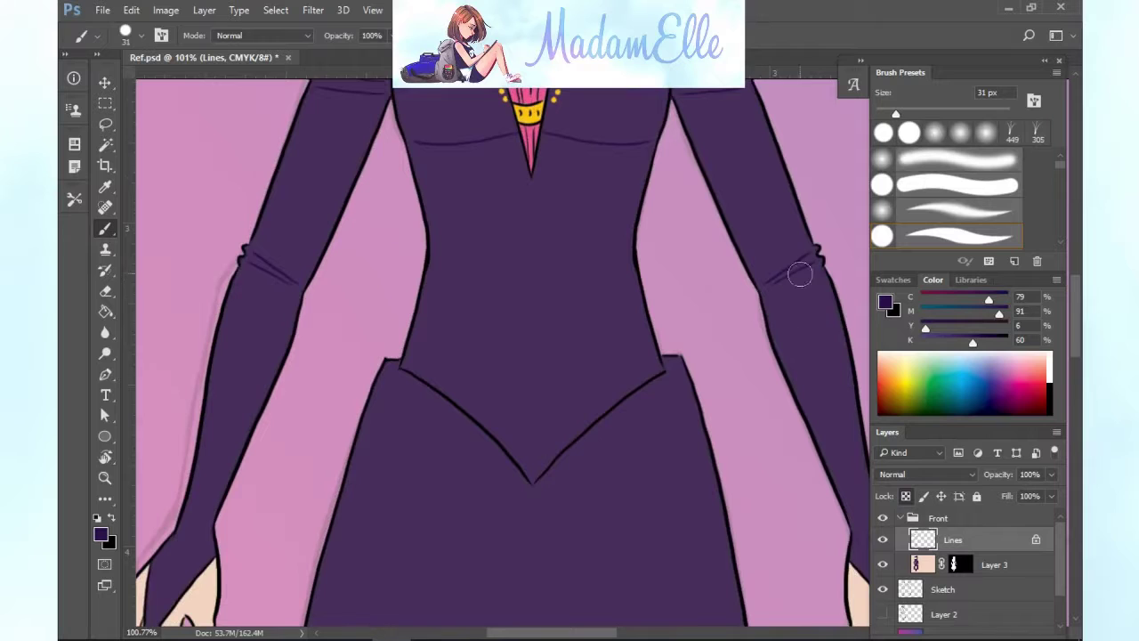
scroll(667, 382, right, 2)
scroll(767, 267, down, 5)
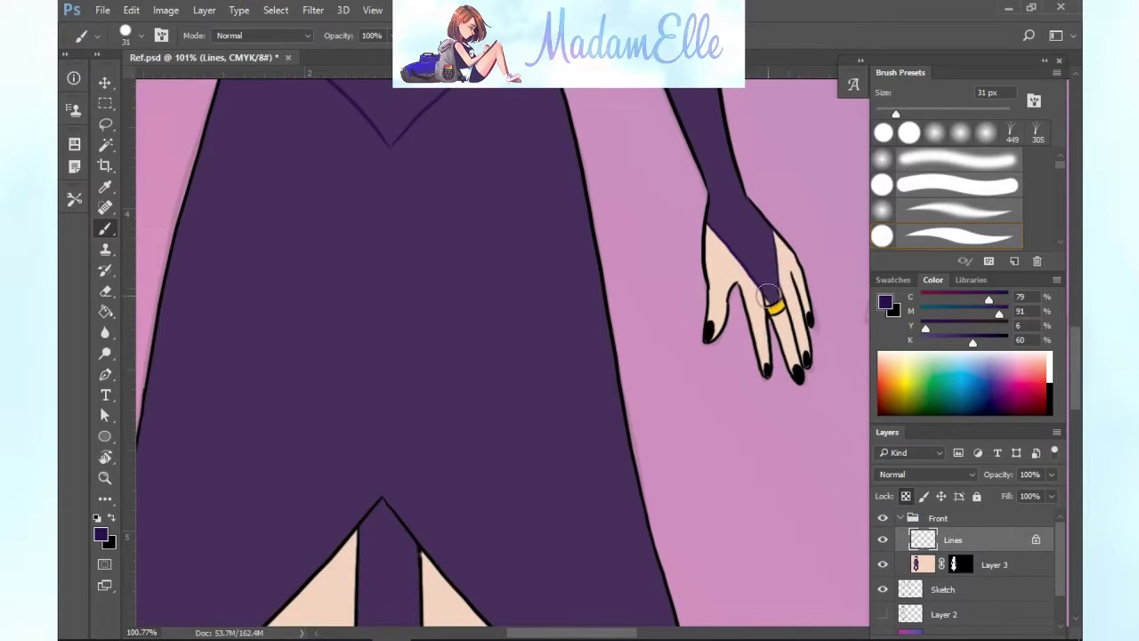
Recolour the edges of the skirt's front slit dark purple down to the hem corners on both sides.
scroll(767, 296, left, 2)
scroll(767, 296, down, 5)
drag(400, 305, 185, 506)
mouse_move(533, 157)
mouse_down()
mouse_move(554, 207)
mouse_move(589, 216)
mouse_move(660, 313)
mouse_move(853, 465)
mouse_move(856, 494)
mouse_up()
Repaint the boots on Layer 3 with the dark purple C 79, M 91, Y 6, K 60.
drag(1075, 391, 1077, 420)
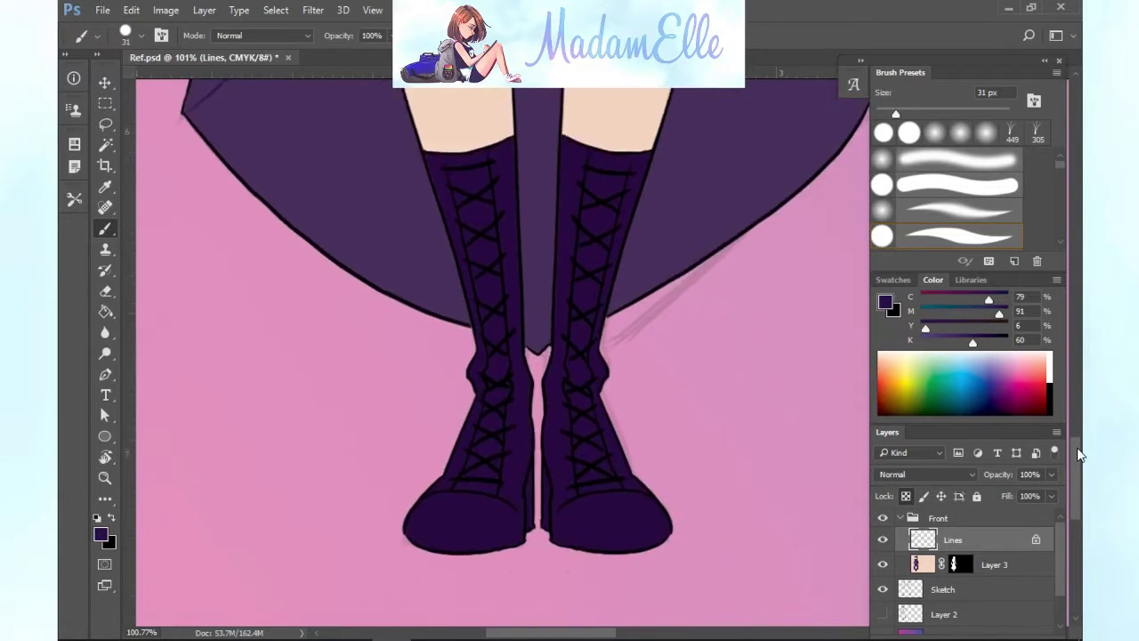
click(930, 568)
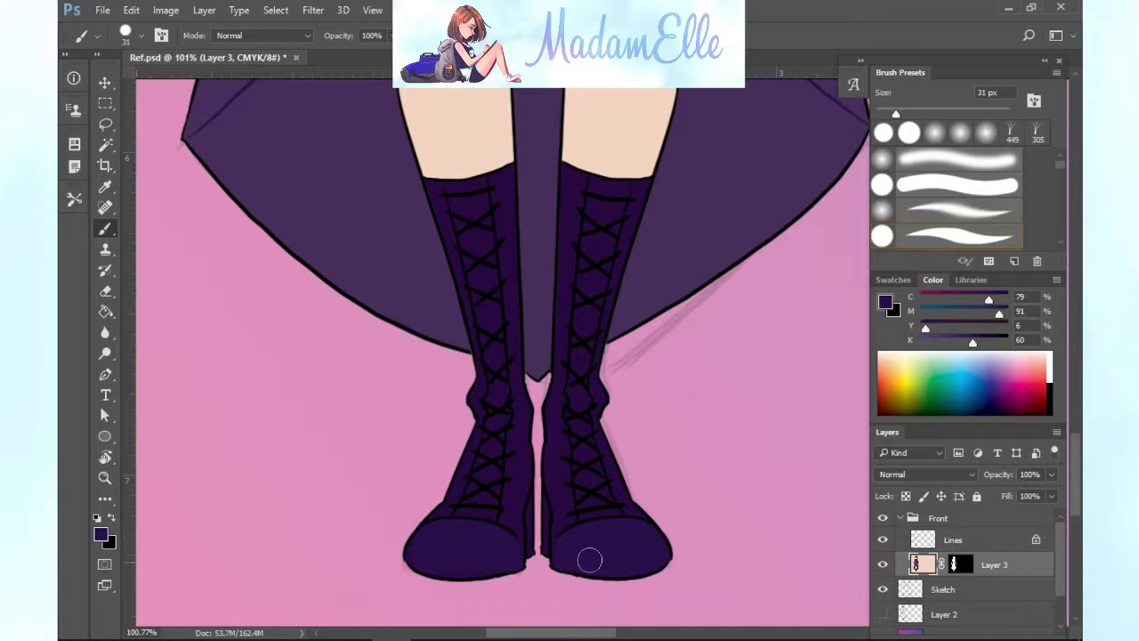
scroll(753, 512, down, 4)
scroll(644, 488, up, 3)
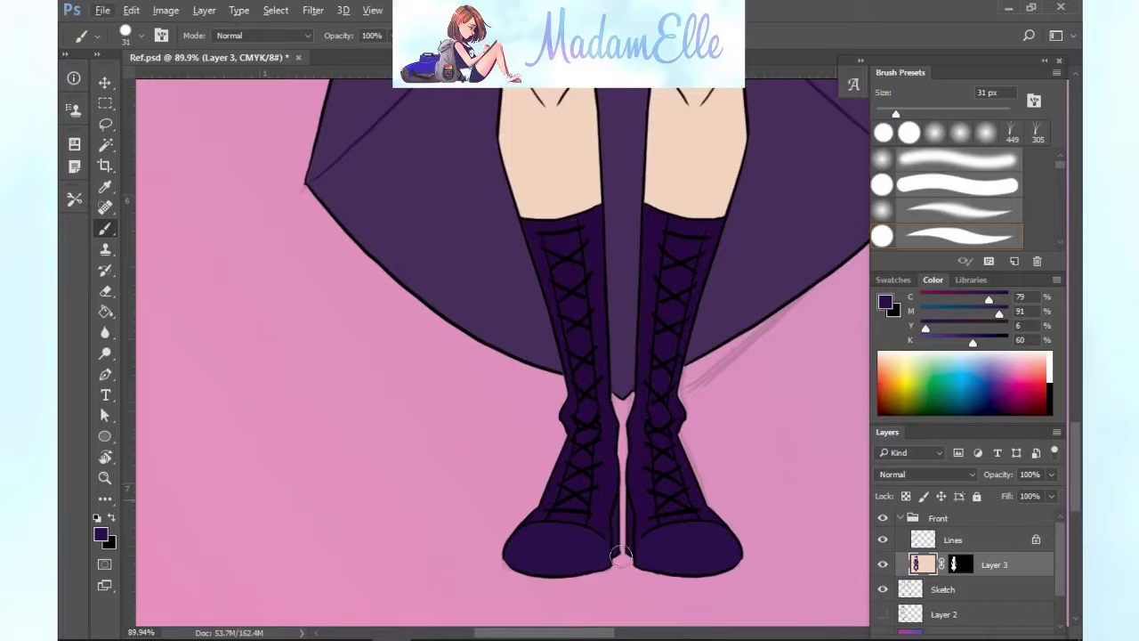
scroll(713, 453, up, 2)
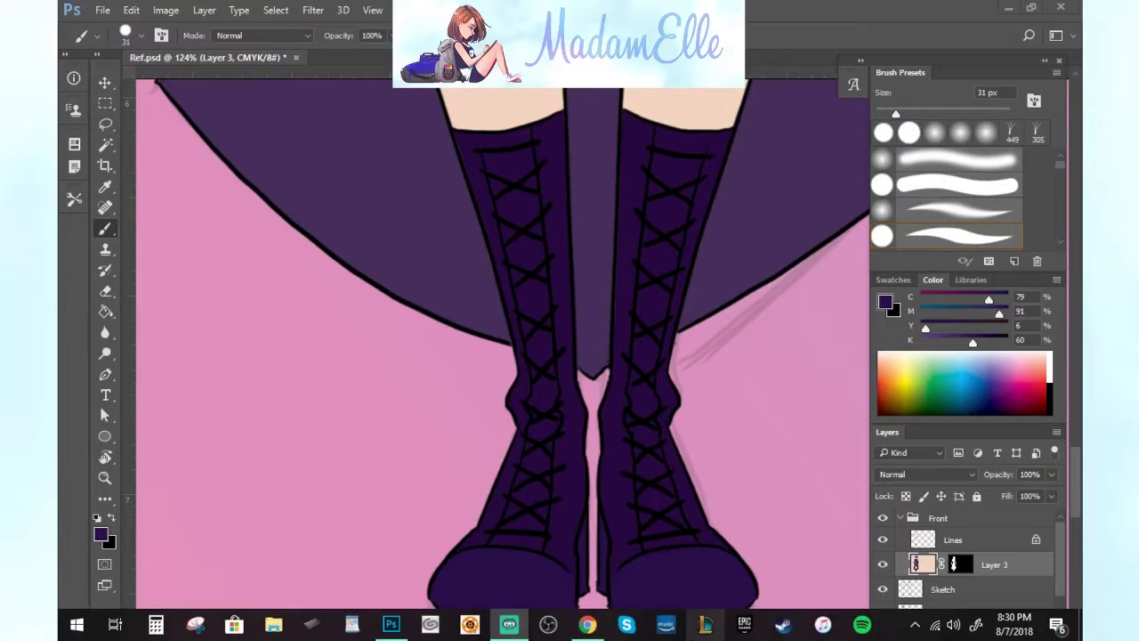
scroll(758, 539, down, 4)
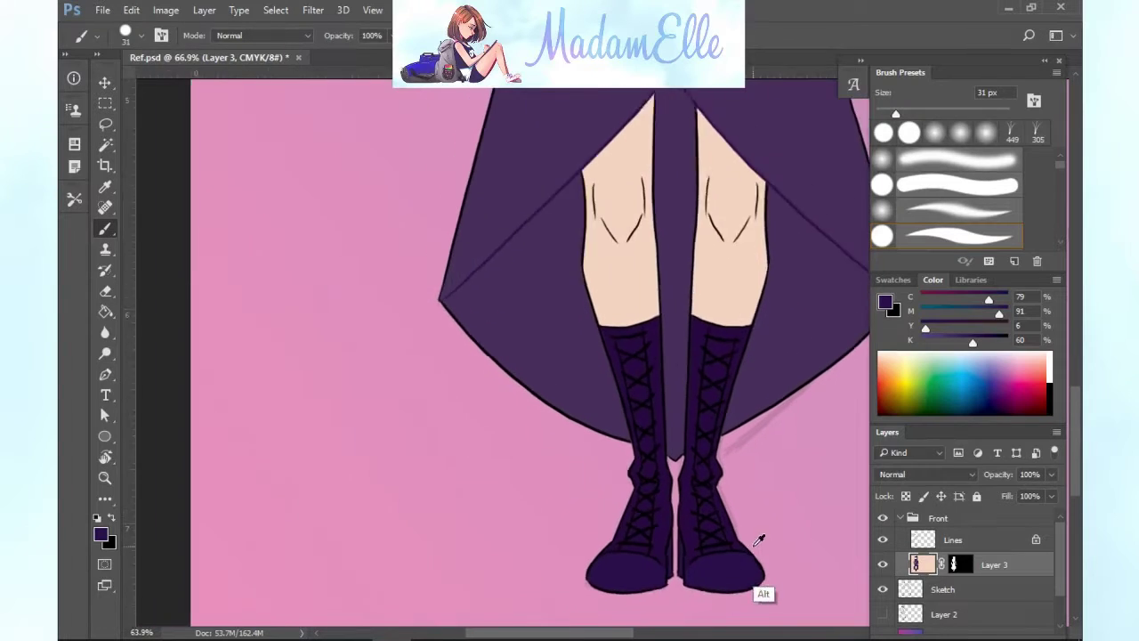
Sample the leg's skin tone and mix a muted red of C 3, M 72, Y 43, K 29 from it.
scroll(759, 539, down, 1)
key(i)
click(651, 306)
drag(937, 314, 933, 343)
mouse_move(939, 327)
mouse_down()
mouse_move(972, 314)
mouse_move(945, 343)
mouse_move(983, 314)
mouse_up()
key(b)
On the Lines layer, recolour the knee lines and the outlines of both legs with the muted red.
key(ctrl+z)
mouse_move(715, 215)
mouse_down()
mouse_move(718, 276)
mouse_move(719, 267)
mouse_up()
click(922, 535)
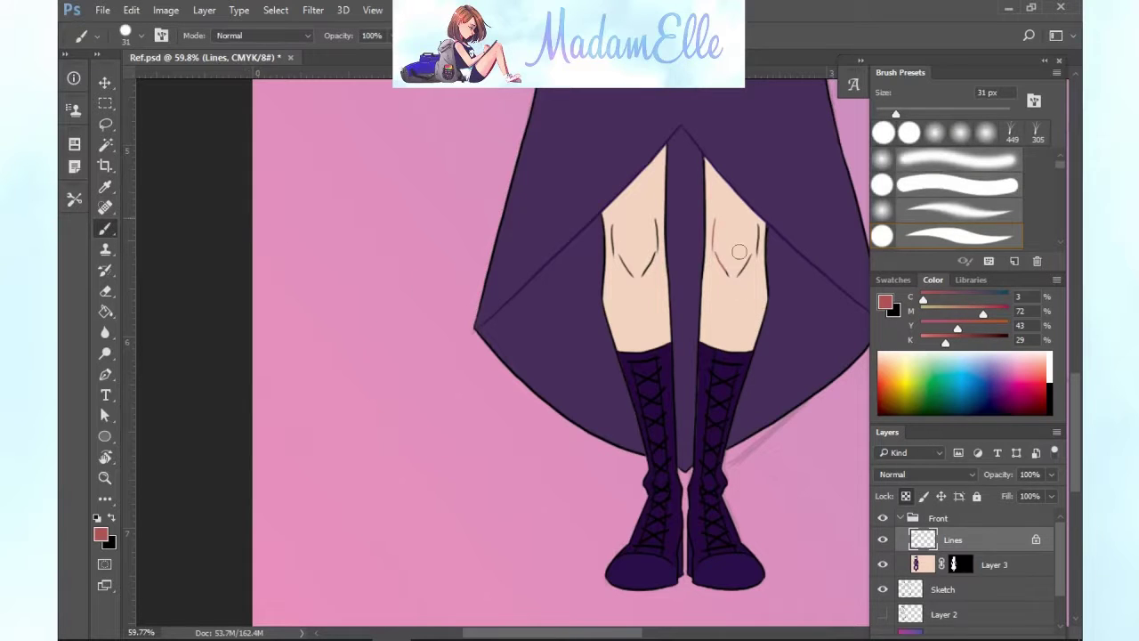
drag(701, 156, 701, 317)
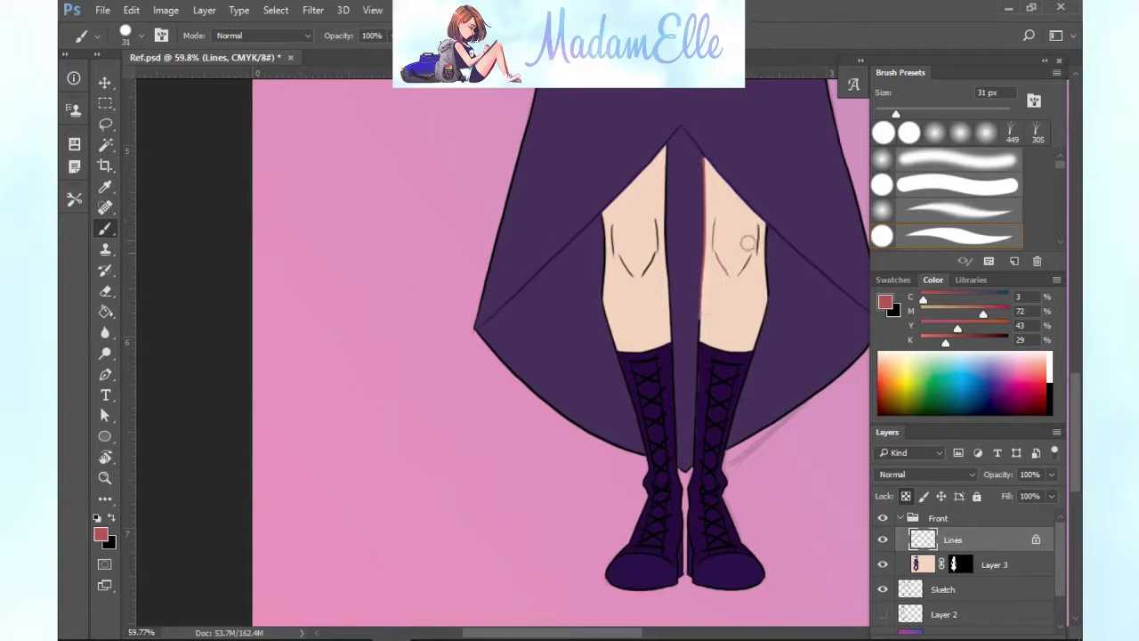
scroll(768, 273, up, 5)
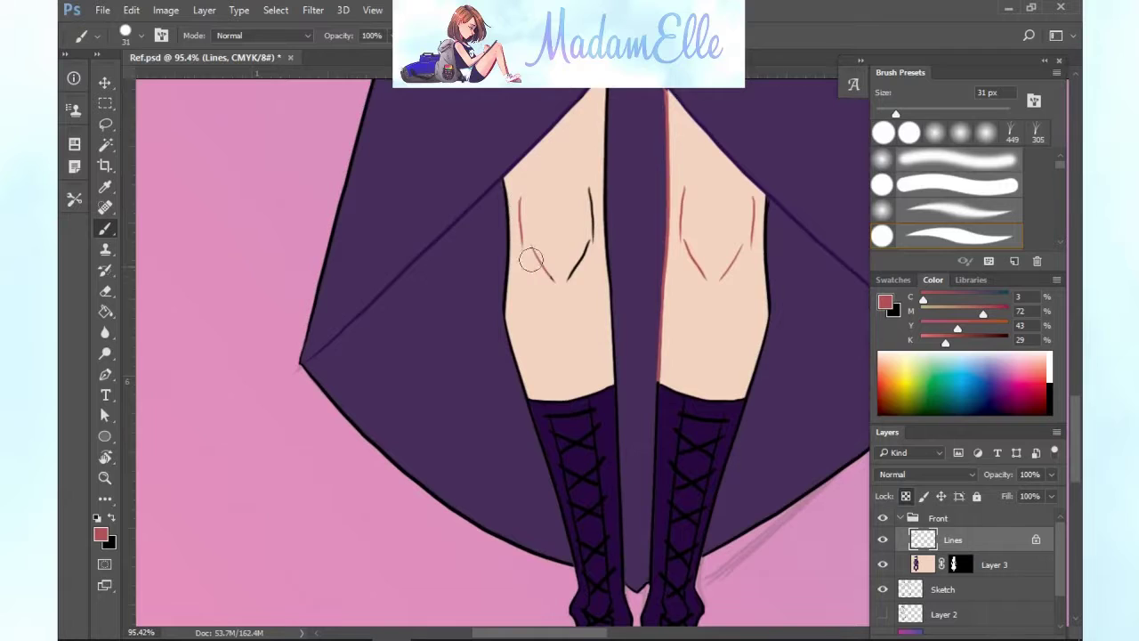
scroll(800, 209, up, 3)
mouse_move(608, 125)
mouse_down()
mouse_move(600, 231)
mouse_move(613, 429)
mouse_up()
mouse_move(501, 244)
mouse_down()
mouse_move(508, 350)
mouse_move(525, 440)
mouse_up()
mouse_move(762, 253)
mouse_down()
mouse_move(767, 347)
mouse_move(745, 448)
mouse_up()
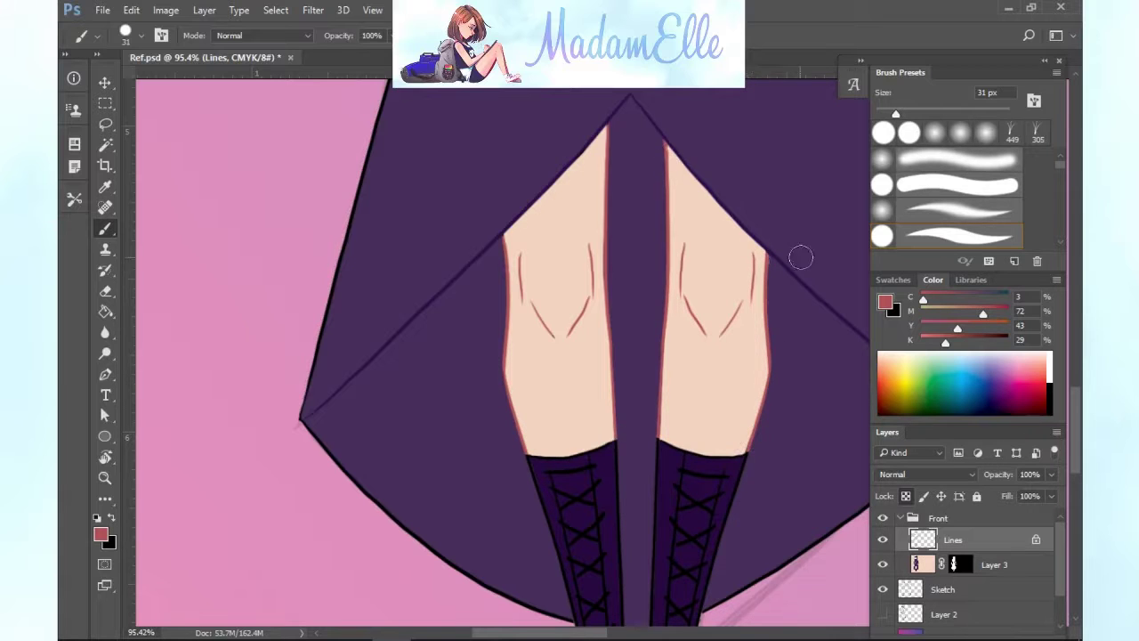
Reduce the brush to 14 px and recolour the skin outlines of the character's right hand and fingers muted red.
scroll(783, 264, up, 10)
key(ctrl+alt+z)
key(ctrl+alt+z)
drag(340, 546, 337, 468)
mouse_move(296, 566)
mouse_down()
mouse_move(311, 523)
mouse_move(325, 568)
mouse_up()
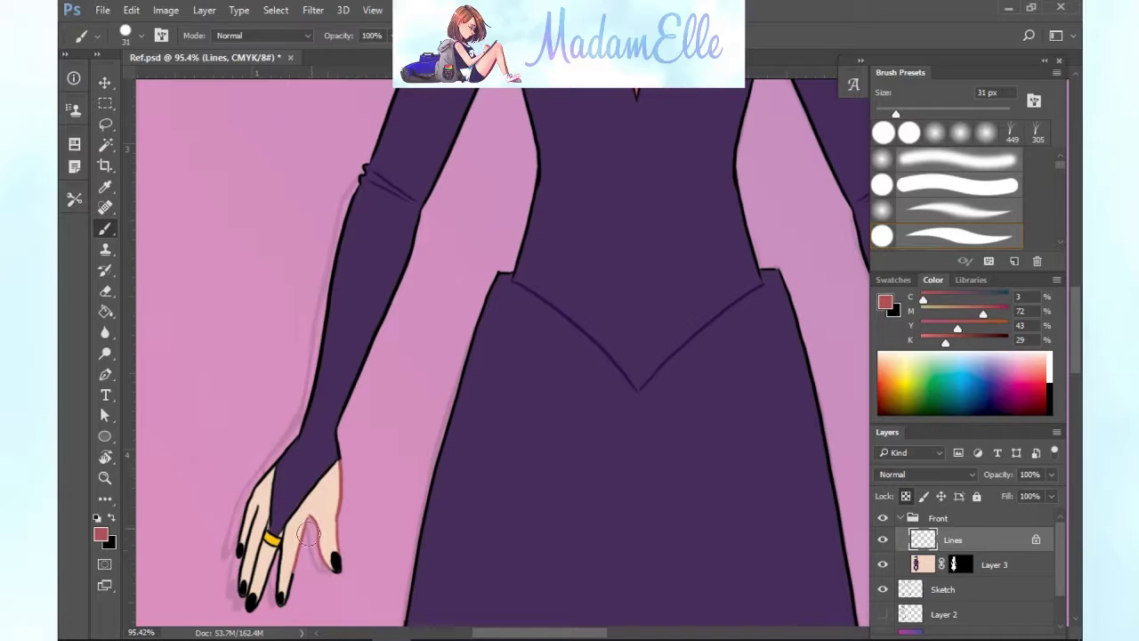
key(ctrl+z)
click(885, 113)
drag(255, 487, 241, 525)
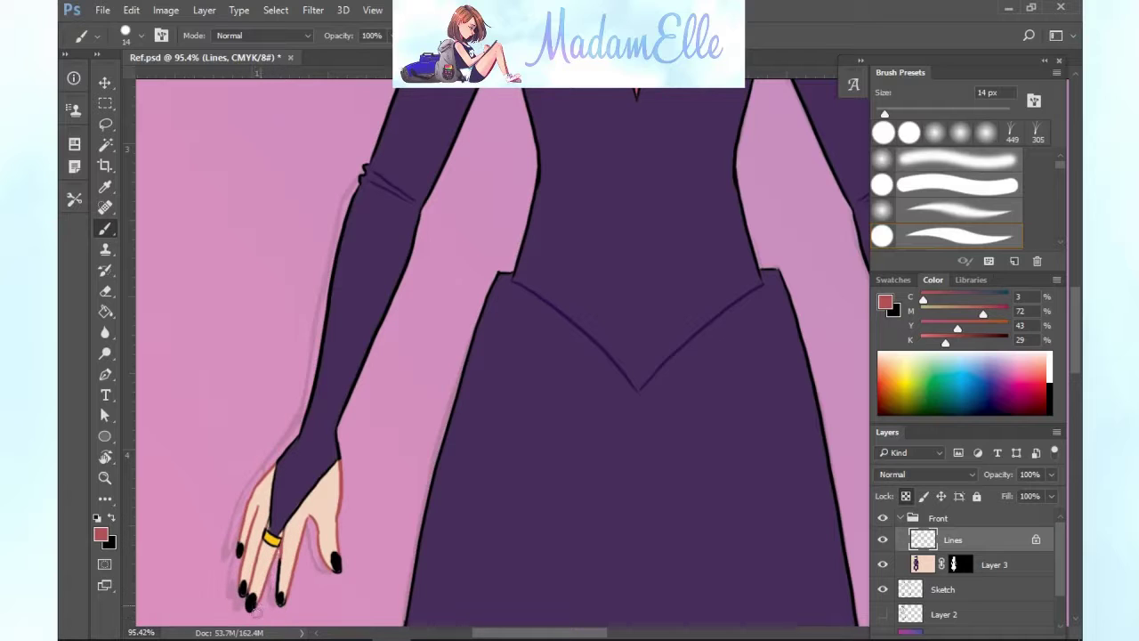
Pick up the dark purple of the waist seam and recolour the glove edges across the character's right hand.
mouse_move(530, 633)
mouse_down()
mouse_move(601, 634)
mouse_move(528, 633)
mouse_up()
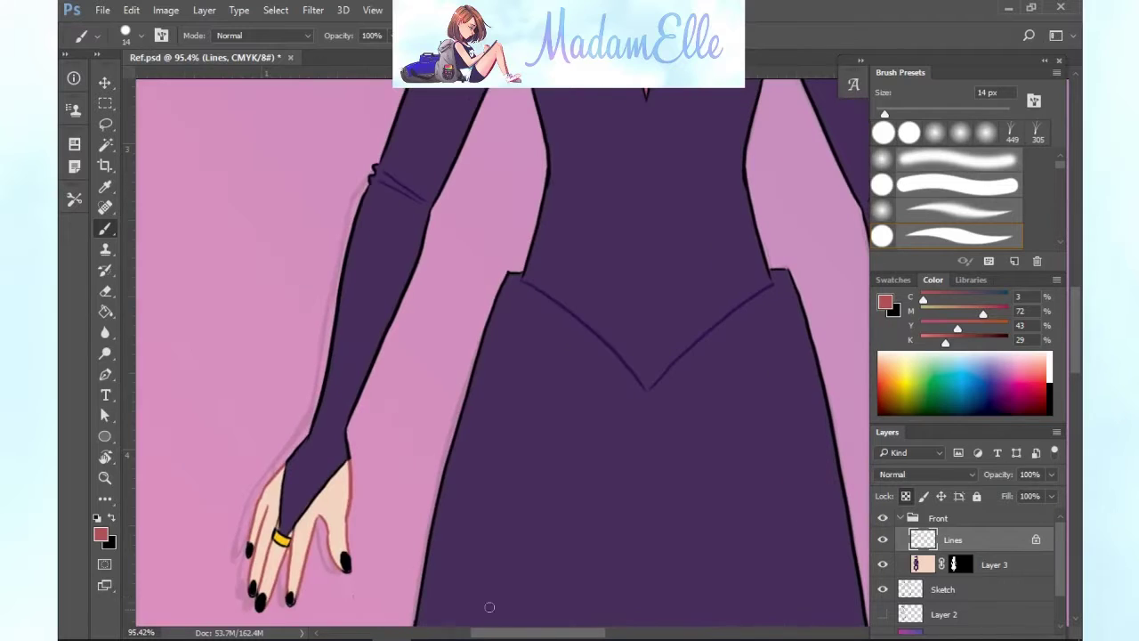
key(x)
alt+click(394, 186)
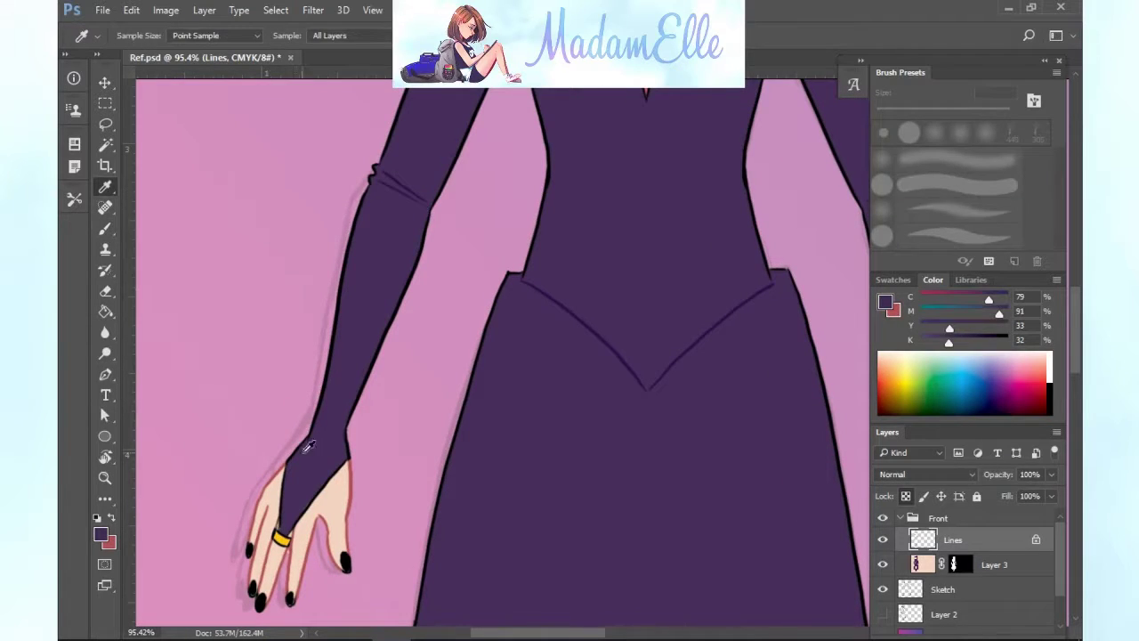
scroll(497, 440, up, 1)
scroll(496, 440, up, 2)
click(893, 279)
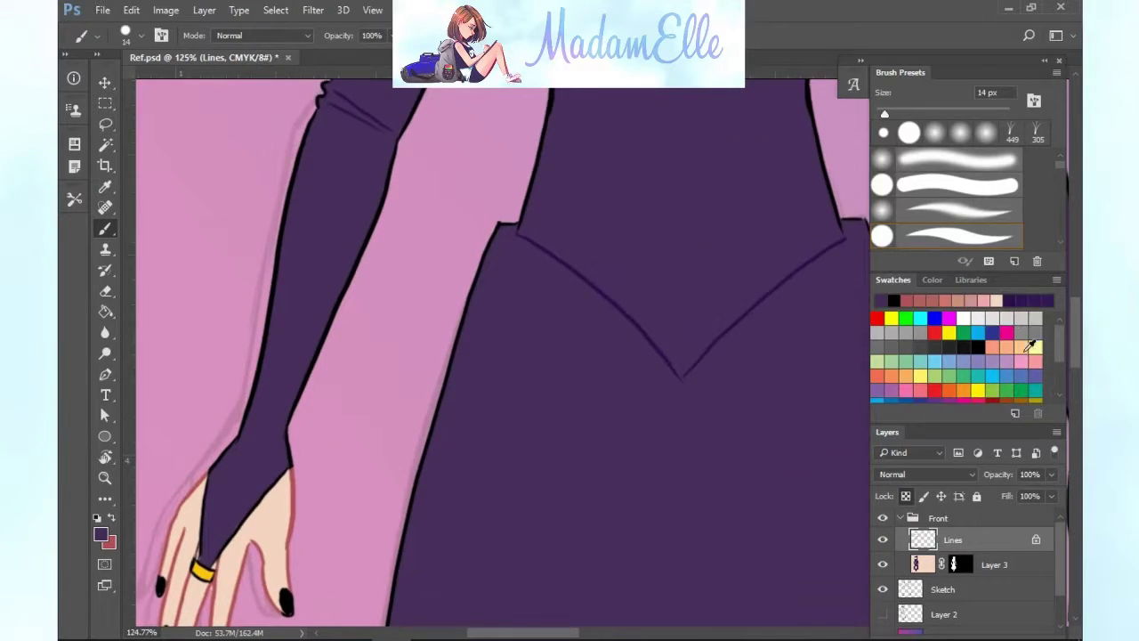
alt+right_click(539, 238)
click(407, 364)
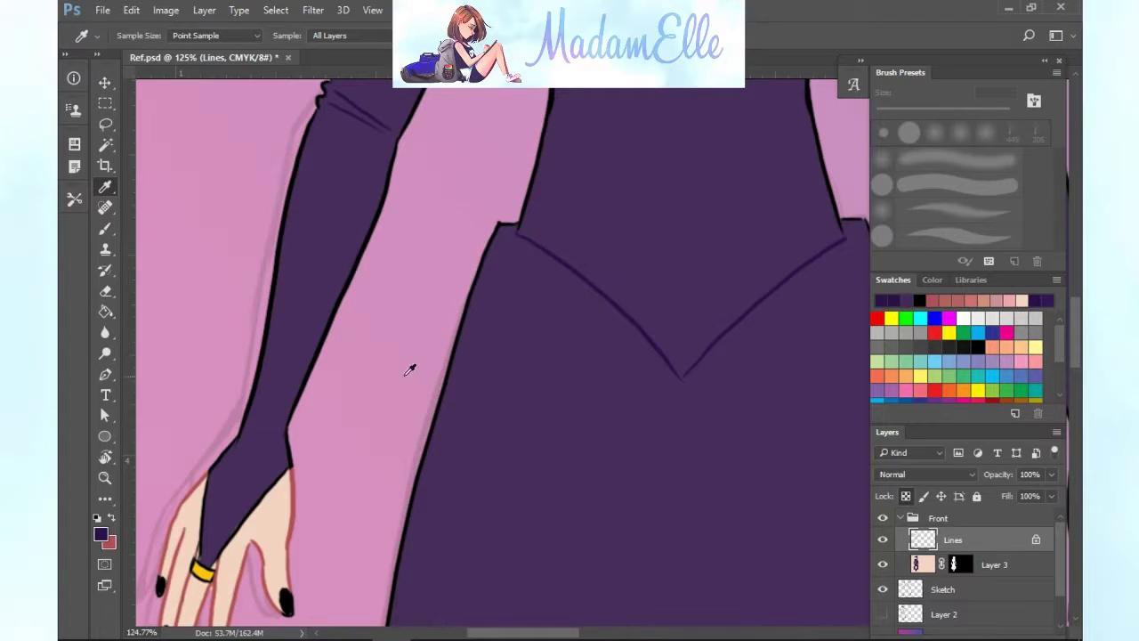
drag(283, 464, 229, 544)
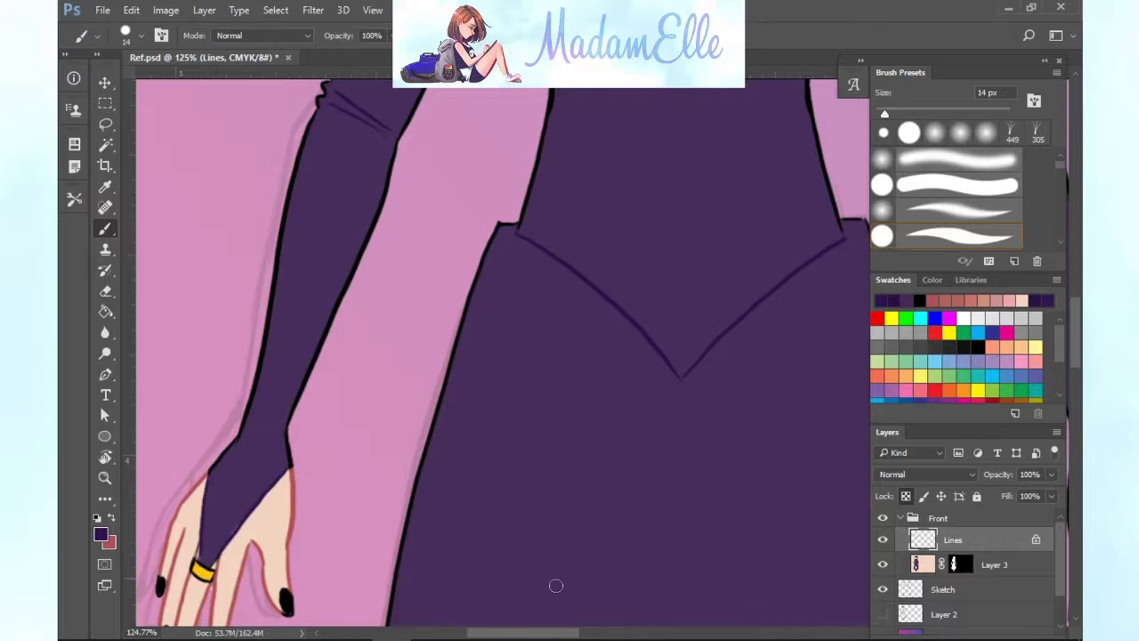
Switch back to the muted red and recolour the outlines of the character's left hand and fingers.
scroll(556, 585, down, 3)
scroll(742, 592, right, 5)
click(112, 517)
scroll(656, 385, down, 4)
scroll(656, 385, up, 4)
mouse_move(537, 281)
mouse_down()
mouse_move(533, 231)
mouse_move(544, 347)
mouse_move(600, 365)
mouse_up()
drag(624, 412, 613, 343)
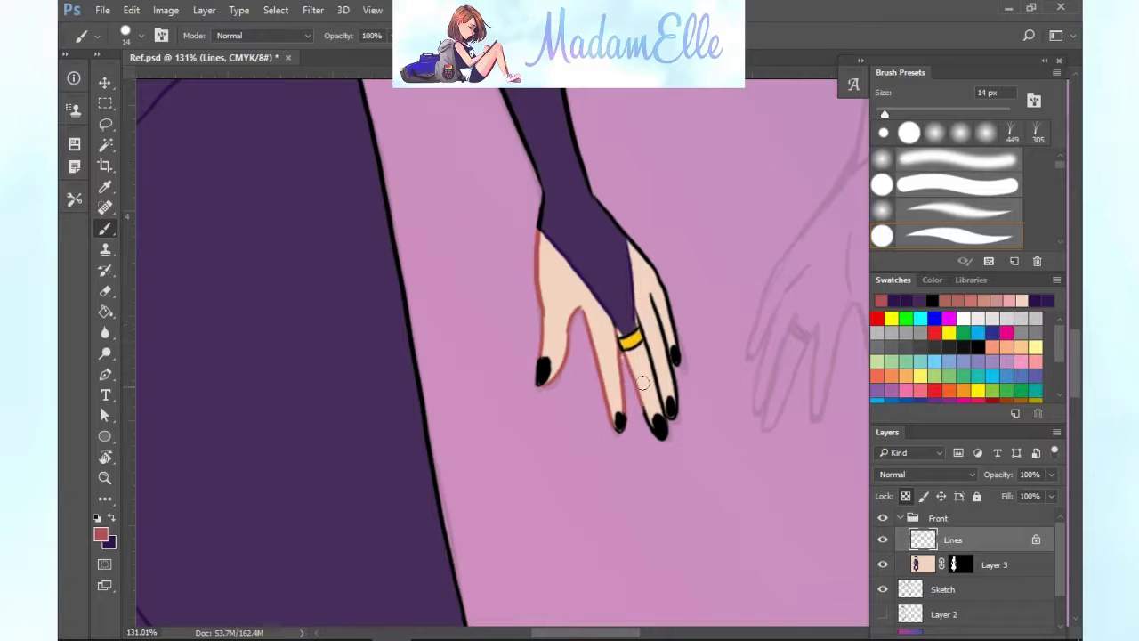
drag(646, 350, 659, 395)
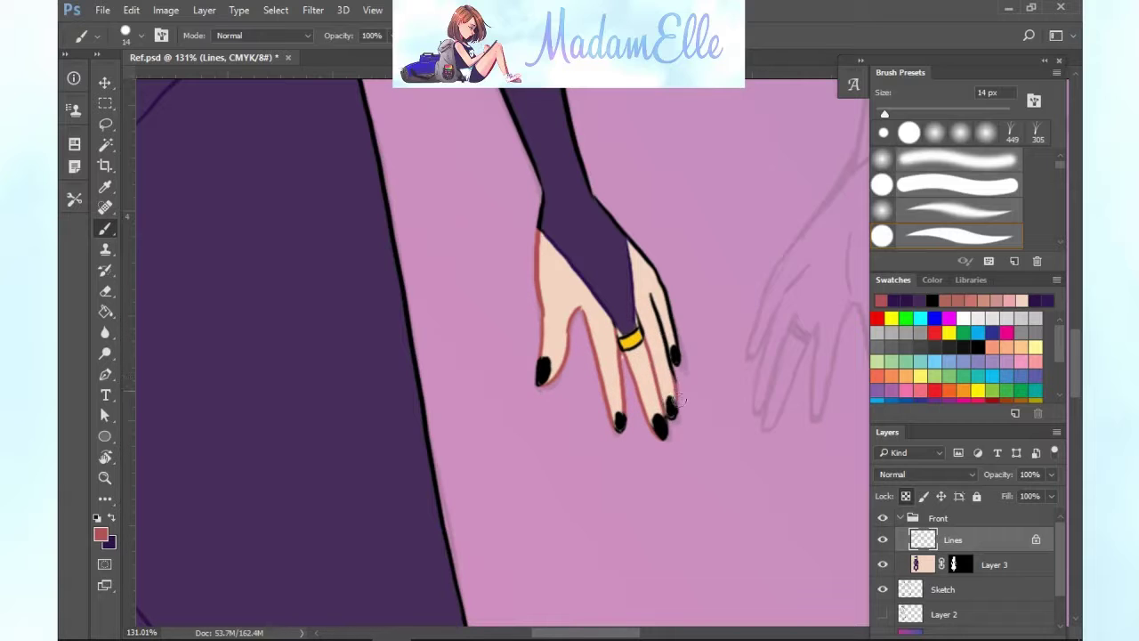
drag(633, 240, 662, 335)
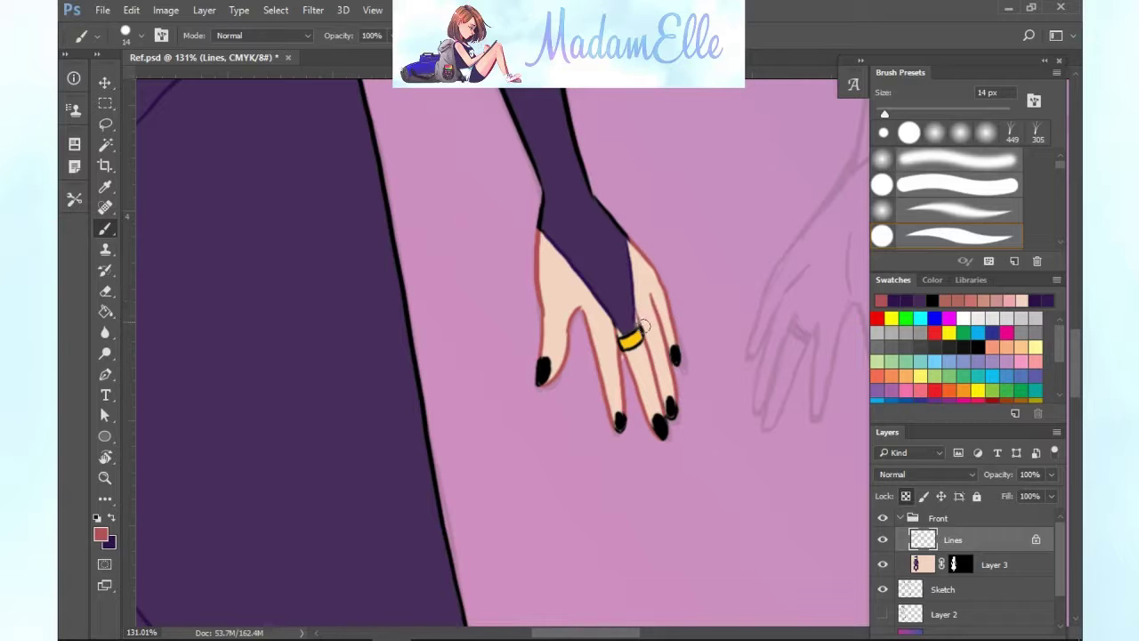
Recolour the brow crease, nose, mouth, jaw and neck lines of the face muted red.
scroll(690, 467, down, 3)
drag(638, 632, 610, 633)
scroll(658, 462, down, 1)
drag(1074, 371, 1064, 259)
scroll(488, 365, up, 2)
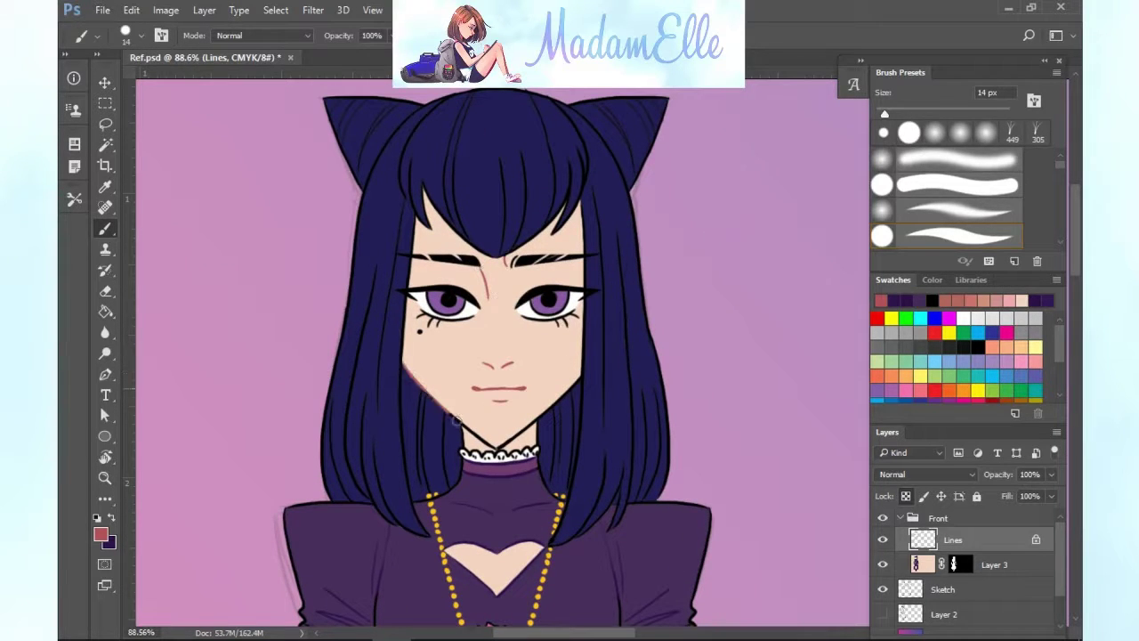
scroll(525, 431, up, 2)
mouse_move(437, 420)
mouse_down()
mouse_move(477, 449)
mouse_move(538, 416)
mouse_up()
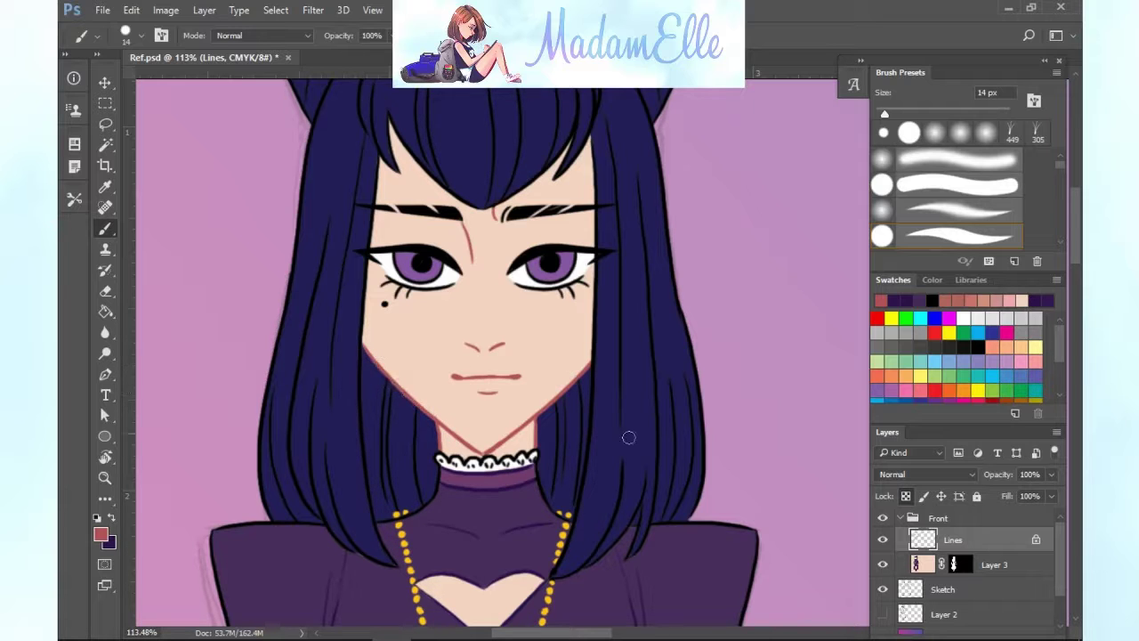
Sample the dress purple beside the necklace as the painting colour.
scroll(582, 516, down, 5)
alt+click(464, 549)
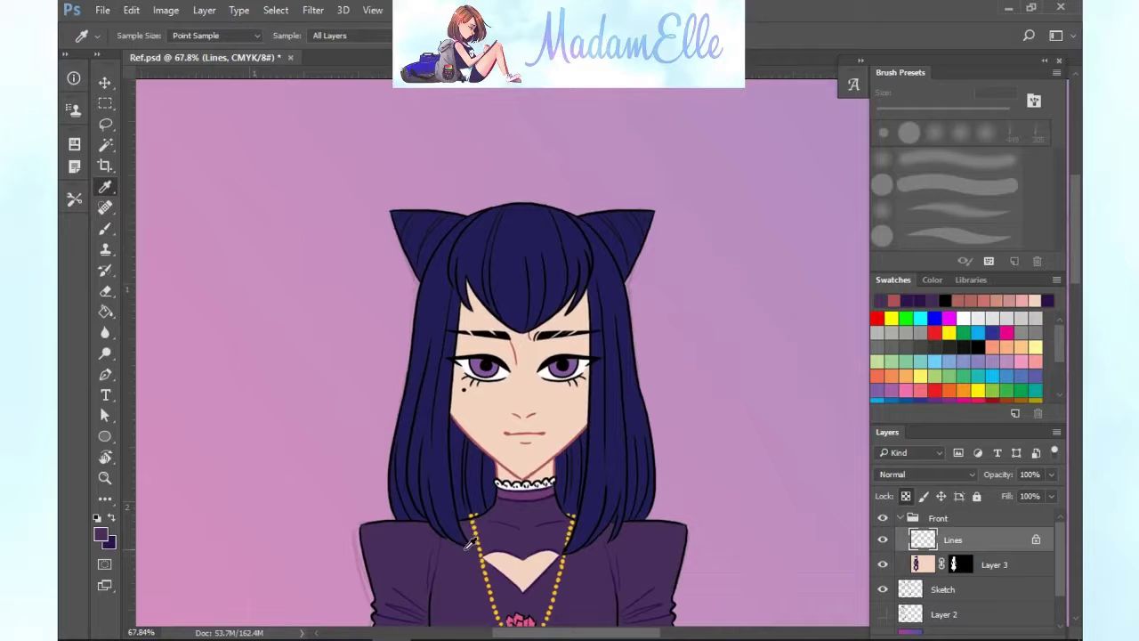
Mix a hair line colour from the hair's blue at C 100, M 100, Y 31, K 57.
scroll(563, 367, up, 2)
scroll(580, 365, up, 2)
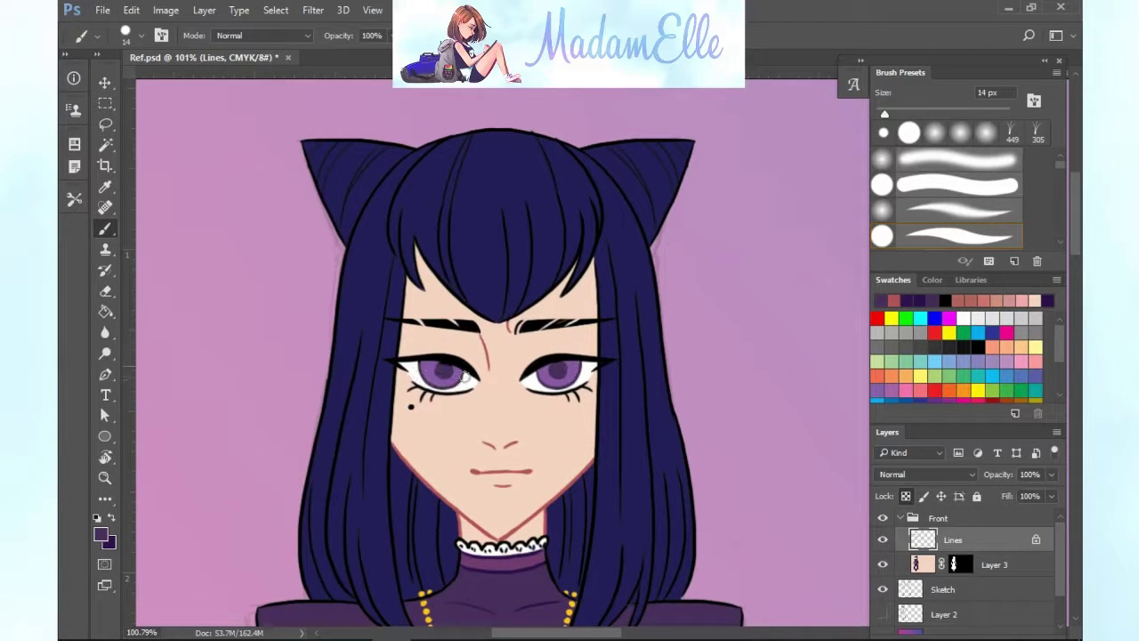
scroll(384, 299, down, 3)
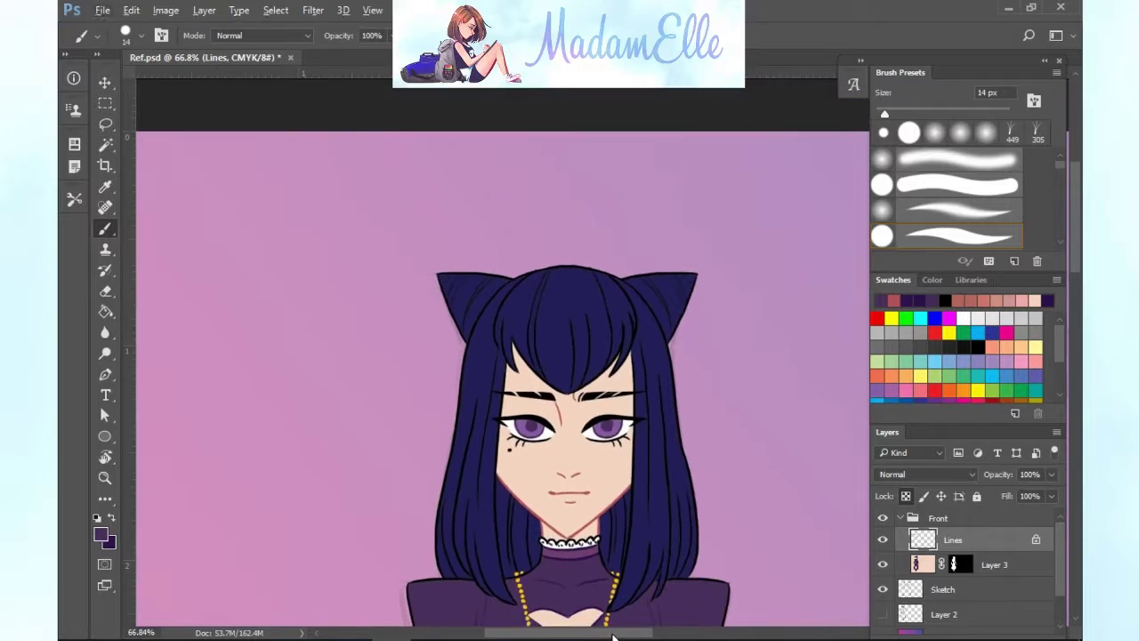
scroll(650, 465, up, 1)
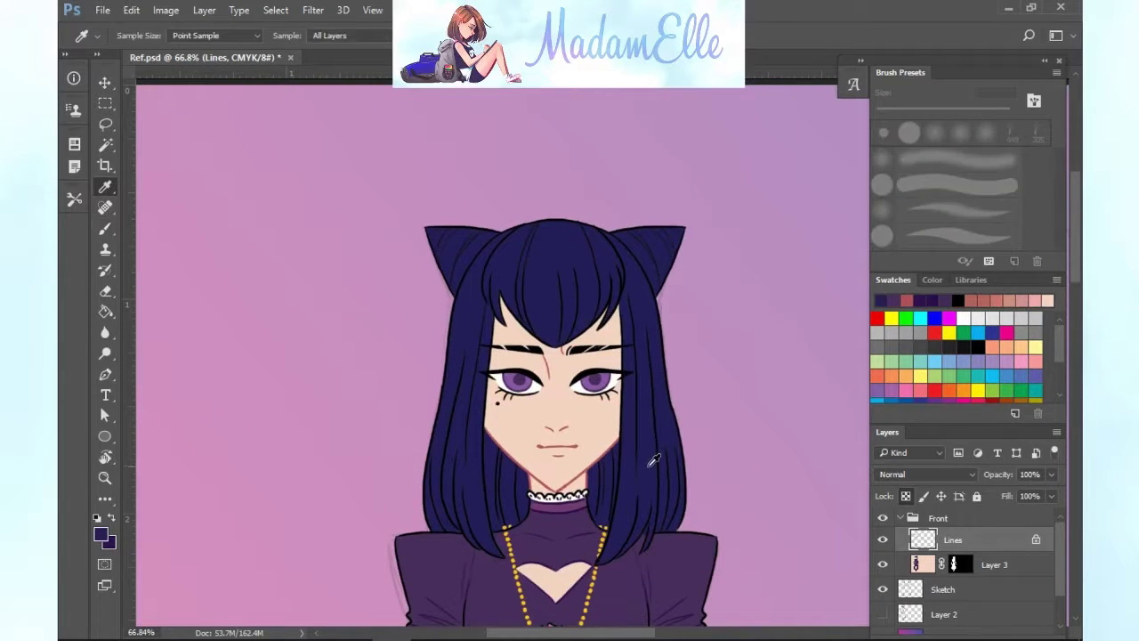
click(931, 280)
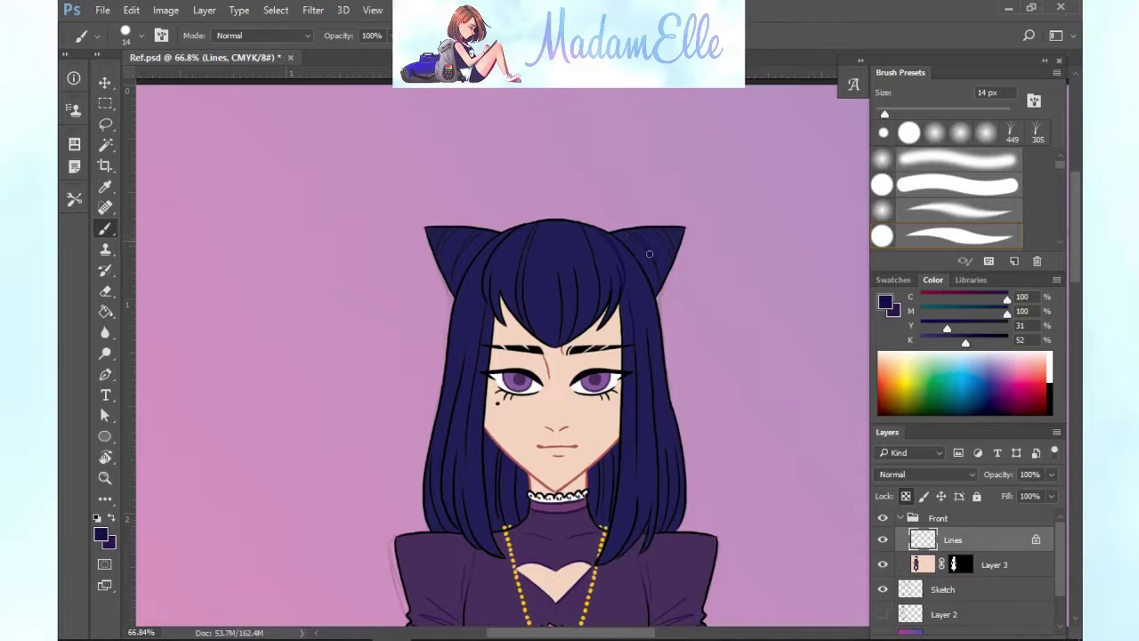
click(975, 340)
scroll(647, 312, up, 3)
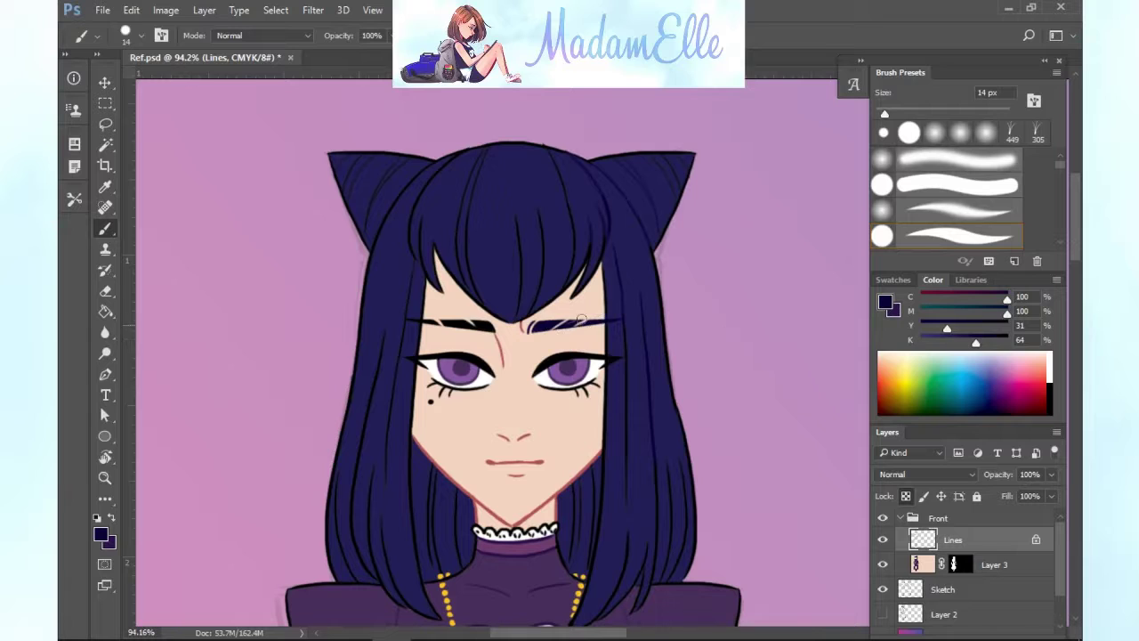
click(965, 340)
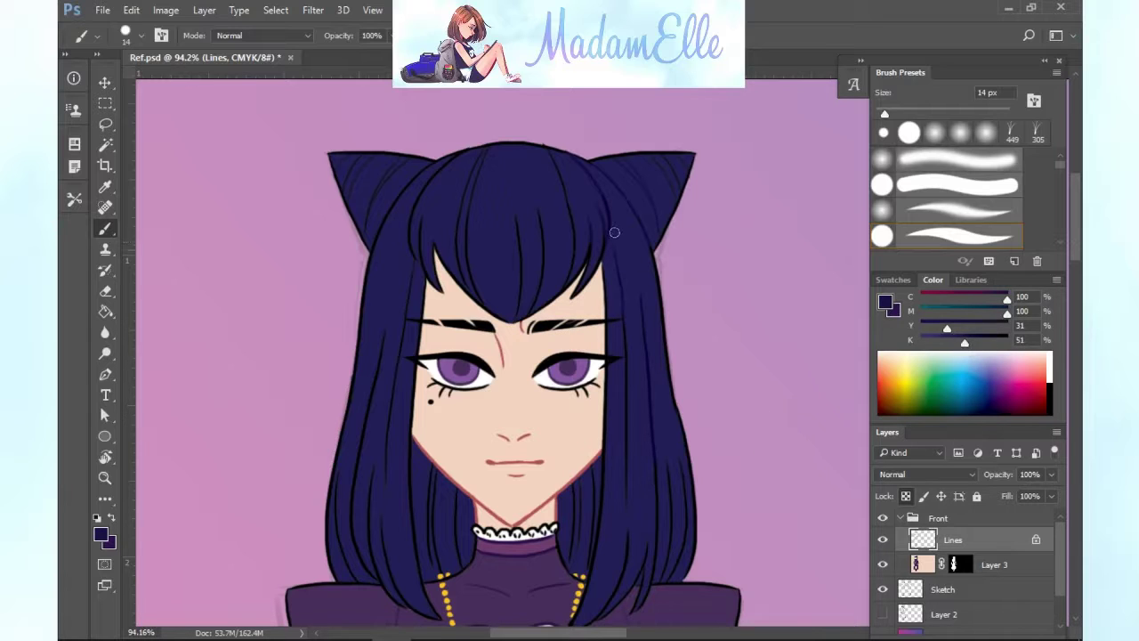
drag(963, 344, 971, 343)
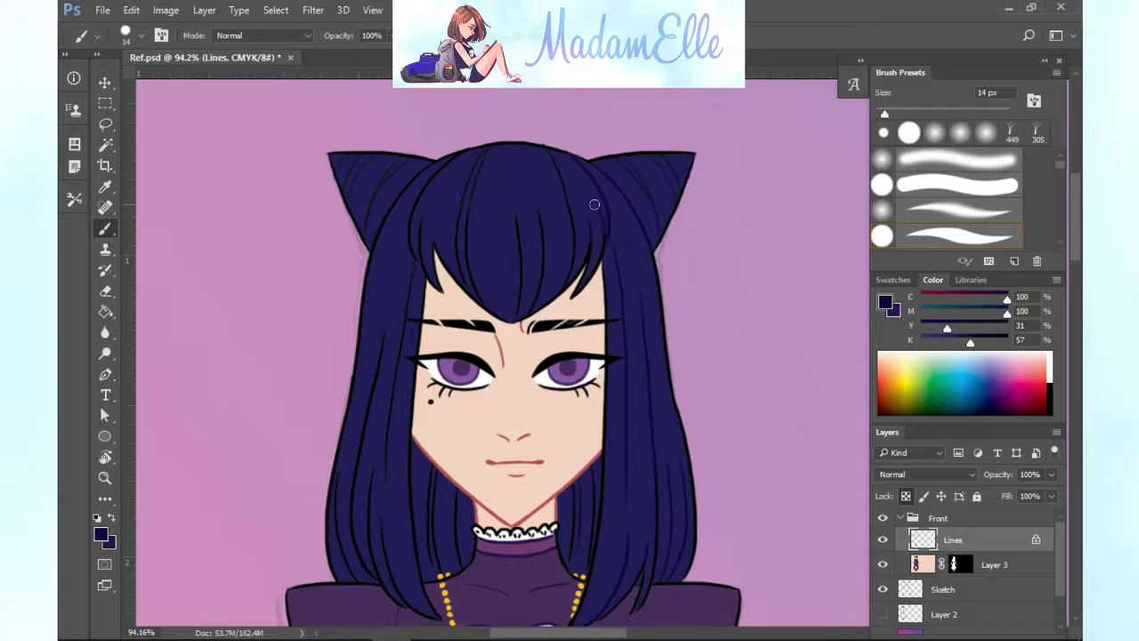
Recolour the inner strand lines of the hair on the Lines layer with the dark blue.
scroll(717, 267, up, 2)
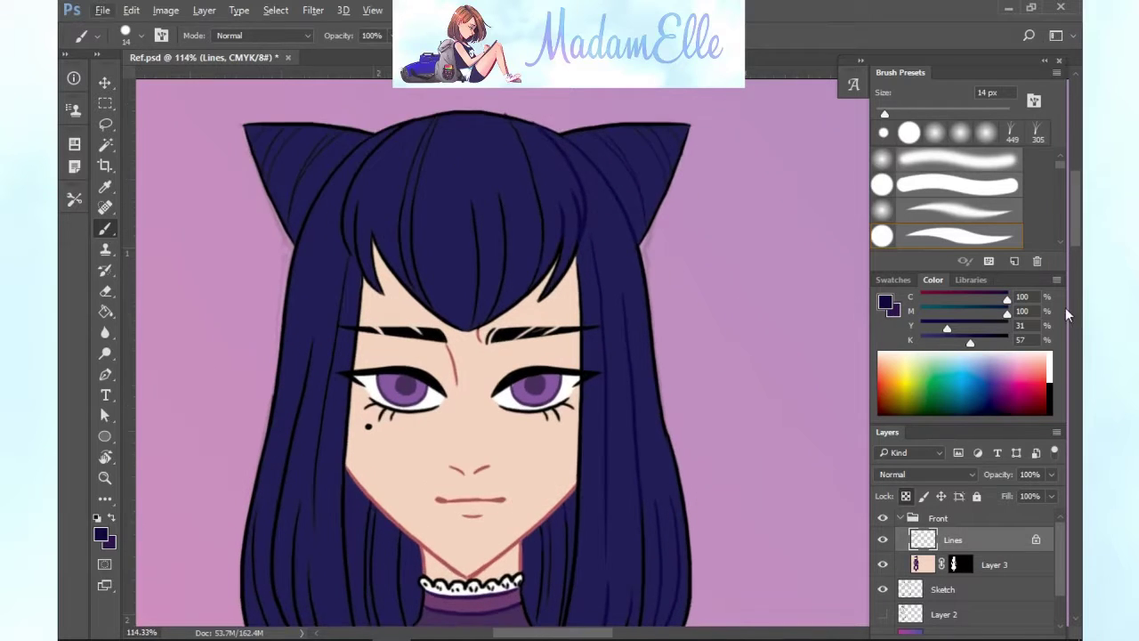
drag(1074, 219, 1074, 243)
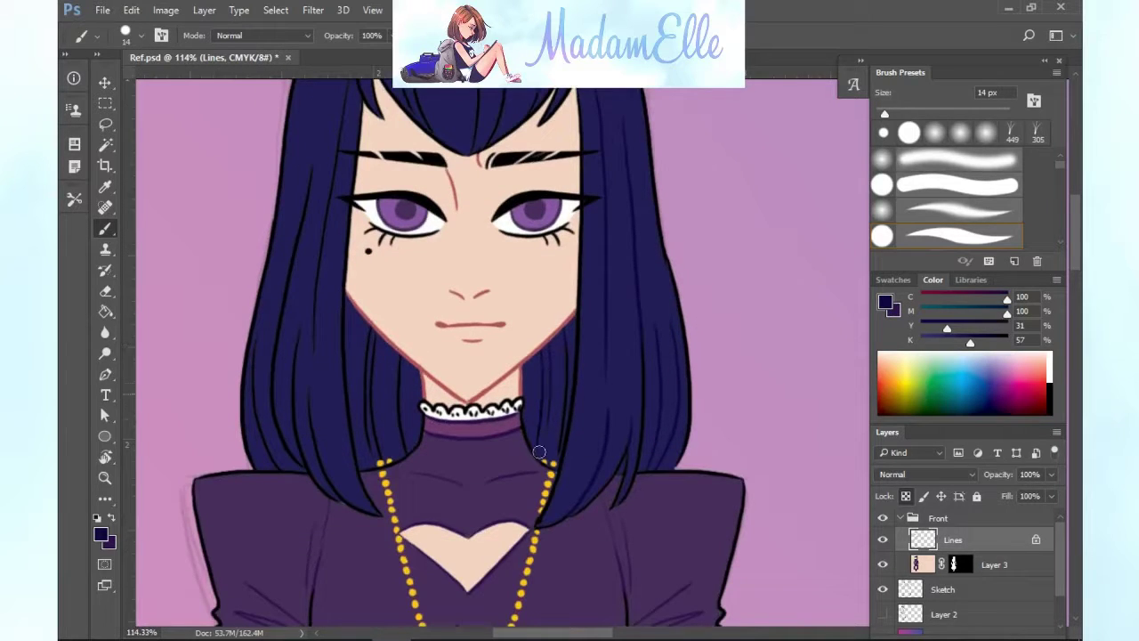
drag(1076, 265, 1075, 232)
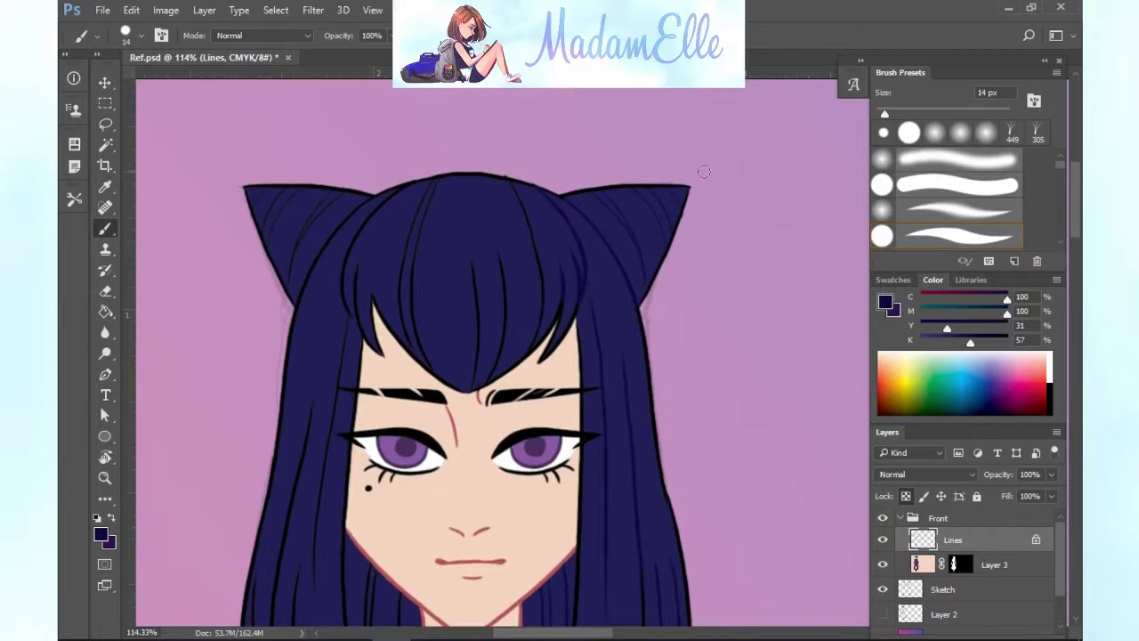
drag(343, 305, 357, 290)
scroll(350, 271, down, 5)
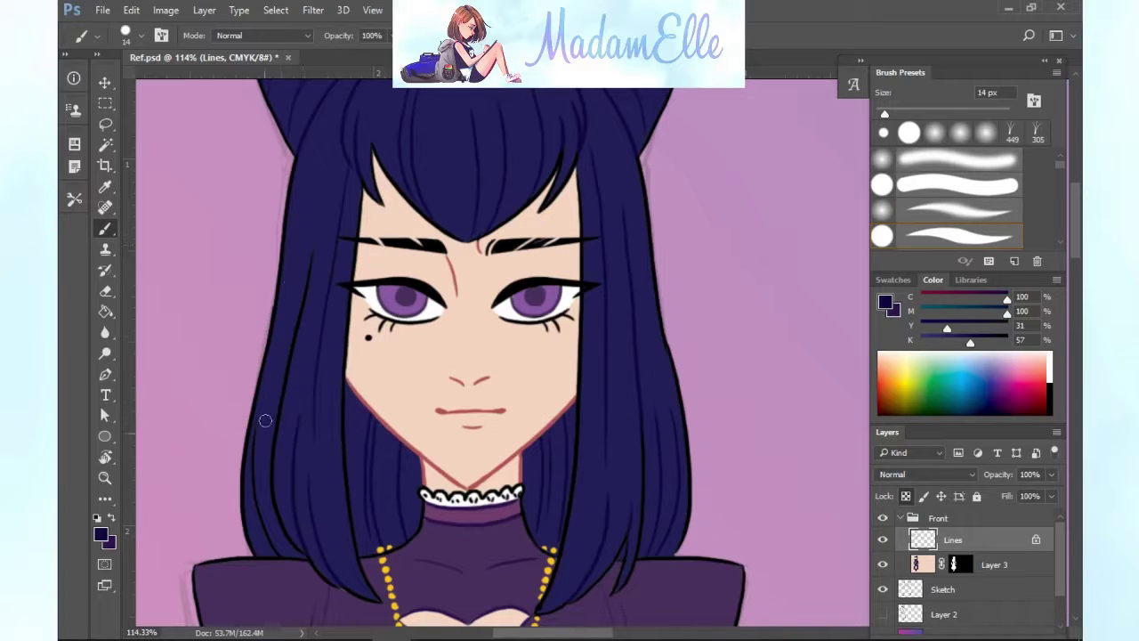
scroll(697, 477, down, 7)
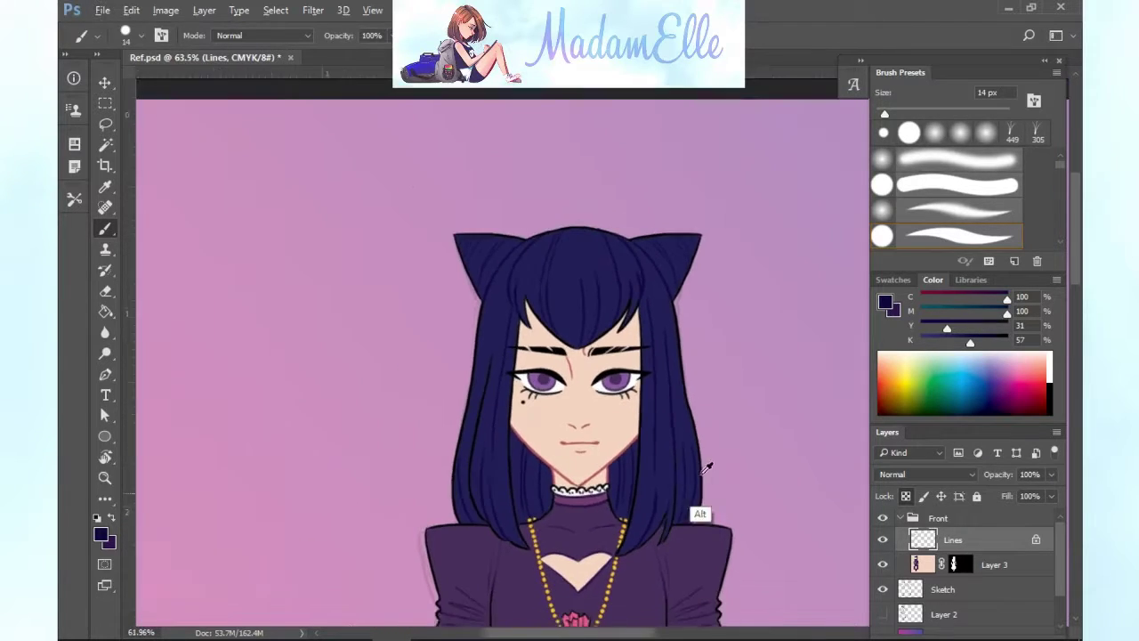
Pick a light violet of C 53, M 55, Y 3, K 0 and recolour the lace collar's outline.
drag(1075, 263, 1076, 312)
scroll(663, 317, up, 5)
drag(620, 633, 599, 633)
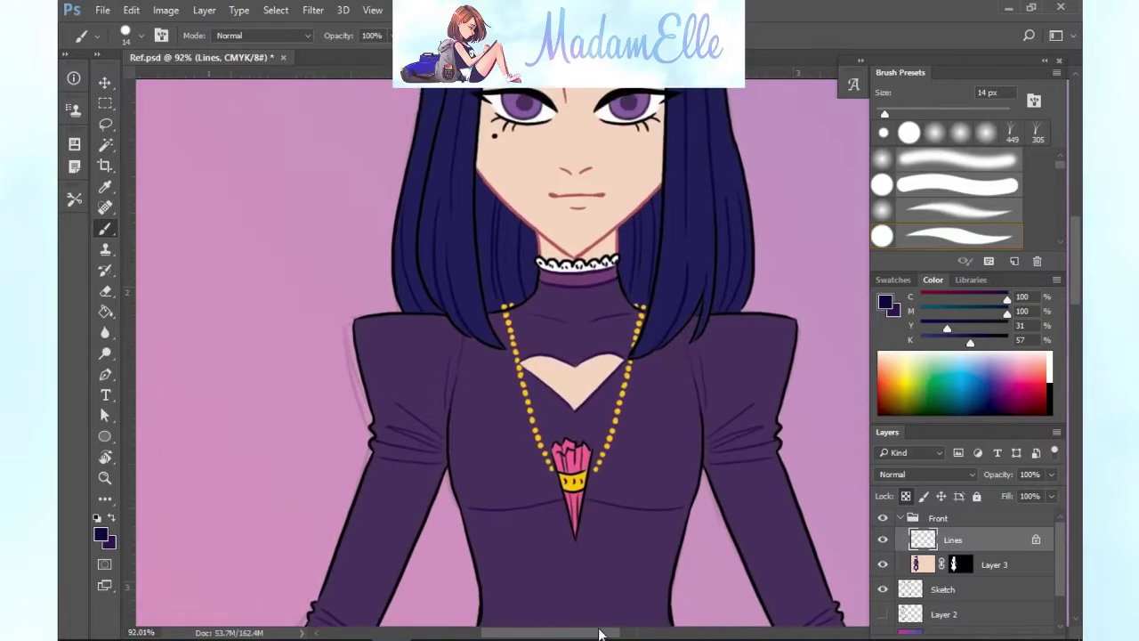
scroll(573, 525, up, 2)
click(101, 534)
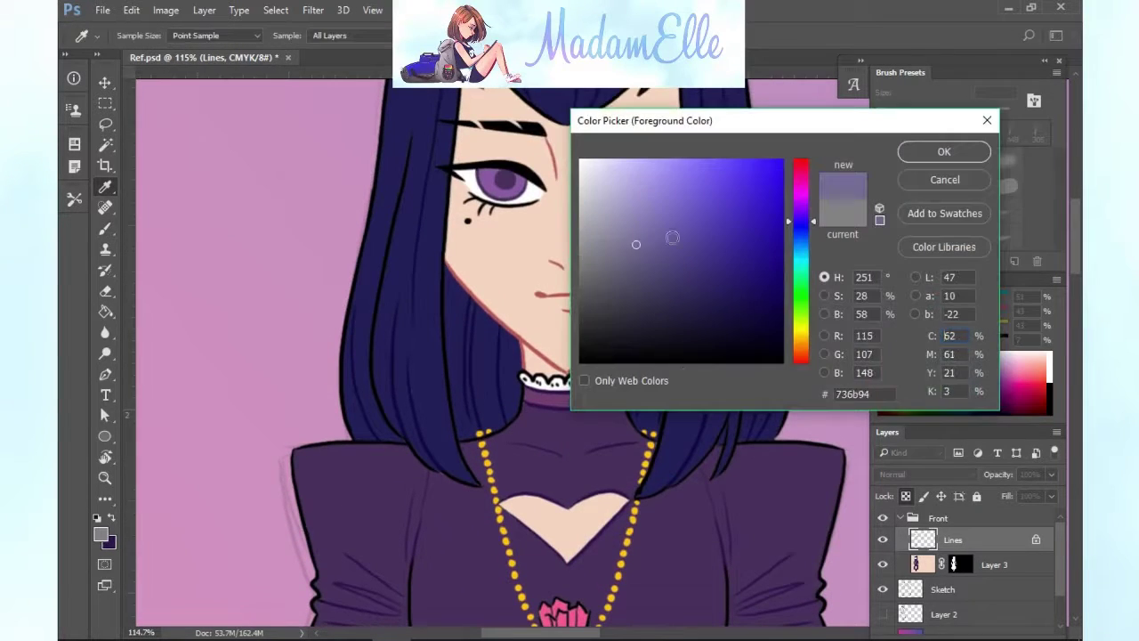
click(943, 151)
key(b)
drag(537, 382, 634, 366)
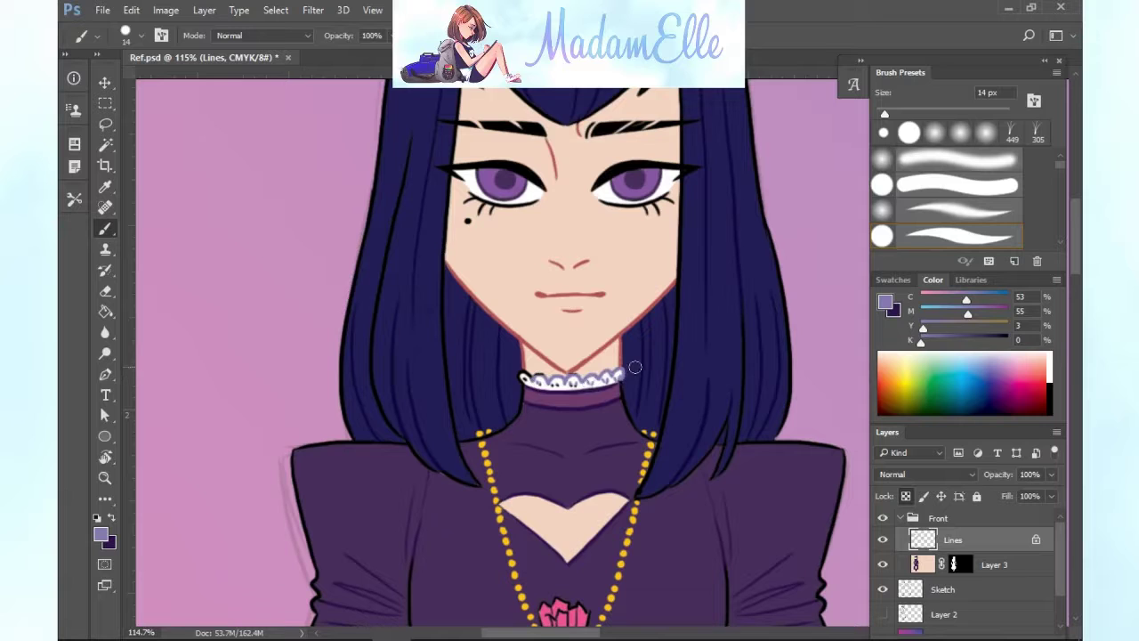
drag(515, 375, 532, 381)
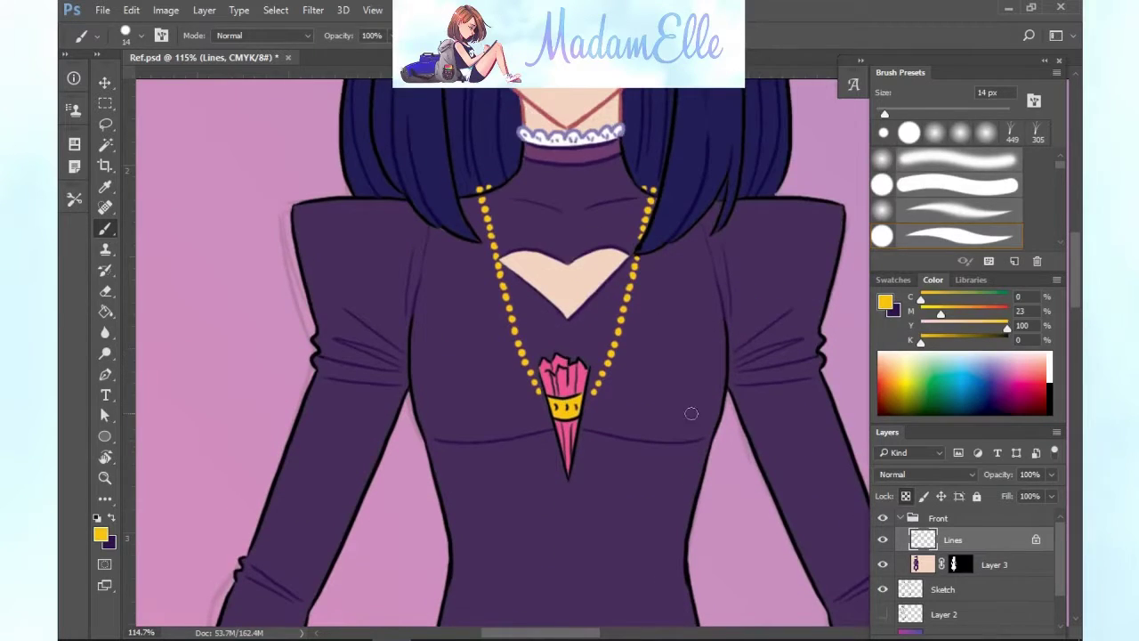
Mix a brown of C 0, M 53, Y 100, K 42 and recolour the outlines of the rings on both hands.
drag(1076, 296, 1076, 357)
drag(540, 633, 564, 634)
drag(941, 314, 966, 314)
drag(922, 344, 957, 343)
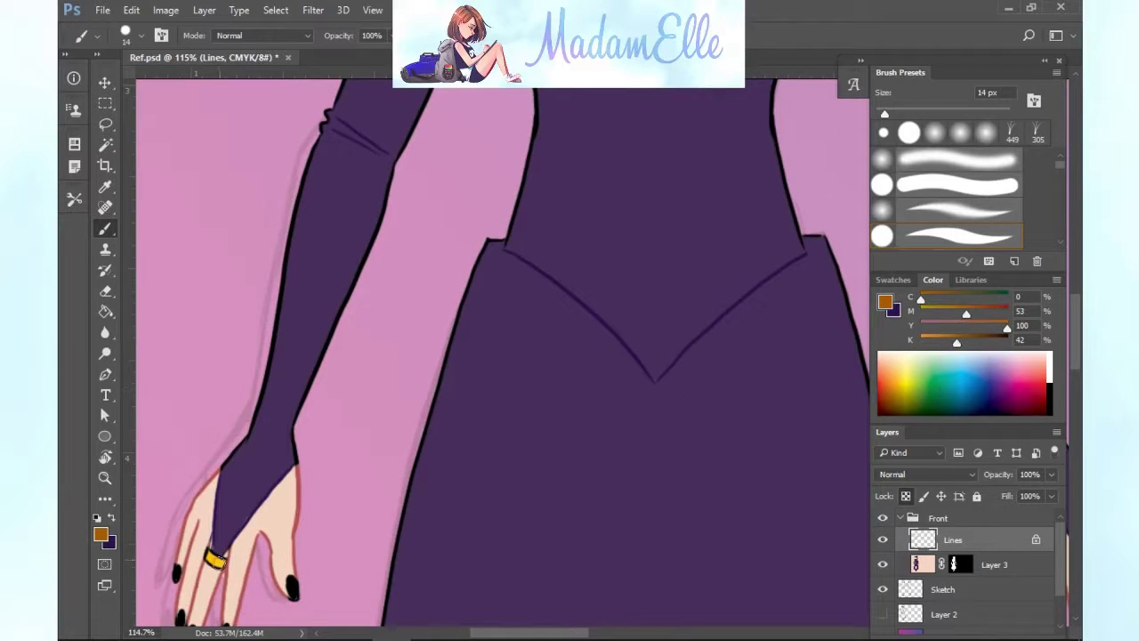
drag(206, 556, 222, 566)
drag(576, 637, 644, 637)
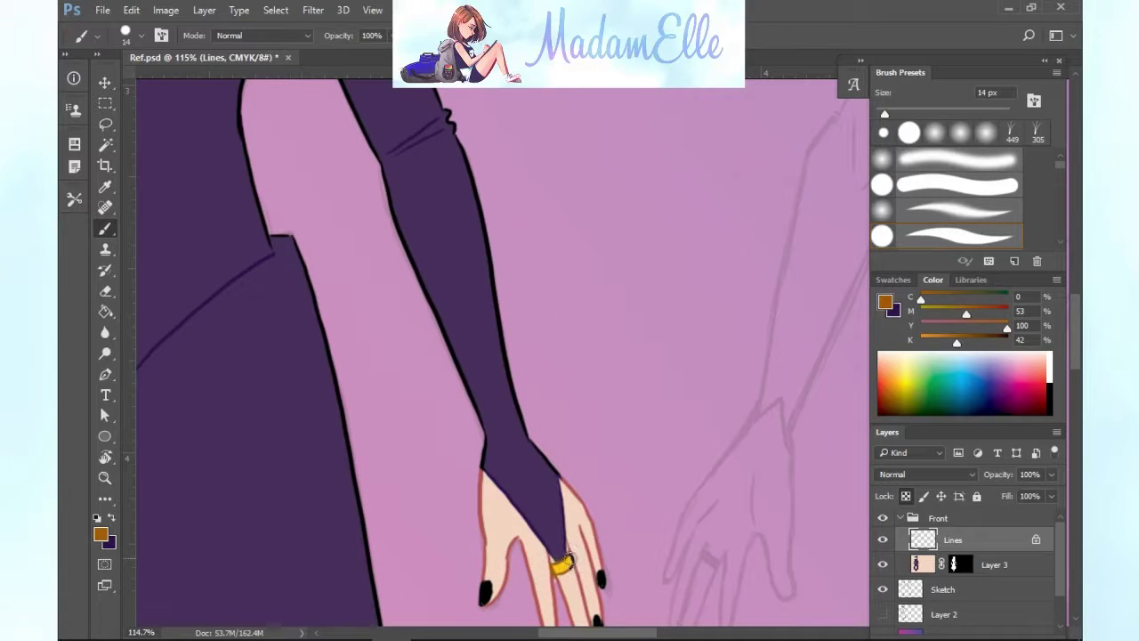
Recolour the lines of the pendant's gold band with the same brown.
drag(628, 633, 574, 634)
drag(1075, 322, 1075, 265)
scroll(540, 363, up, 1)
mouse_move(539, 380)
mouse_down()
mouse_move(507, 368)
mouse_move(532, 389)
mouse_move(544, 366)
mouse_up()
Mix a deep pink of C 0, M 98, Y 31, K 32 and recolour the pendant's crystal lines.
alt+click(539, 350)
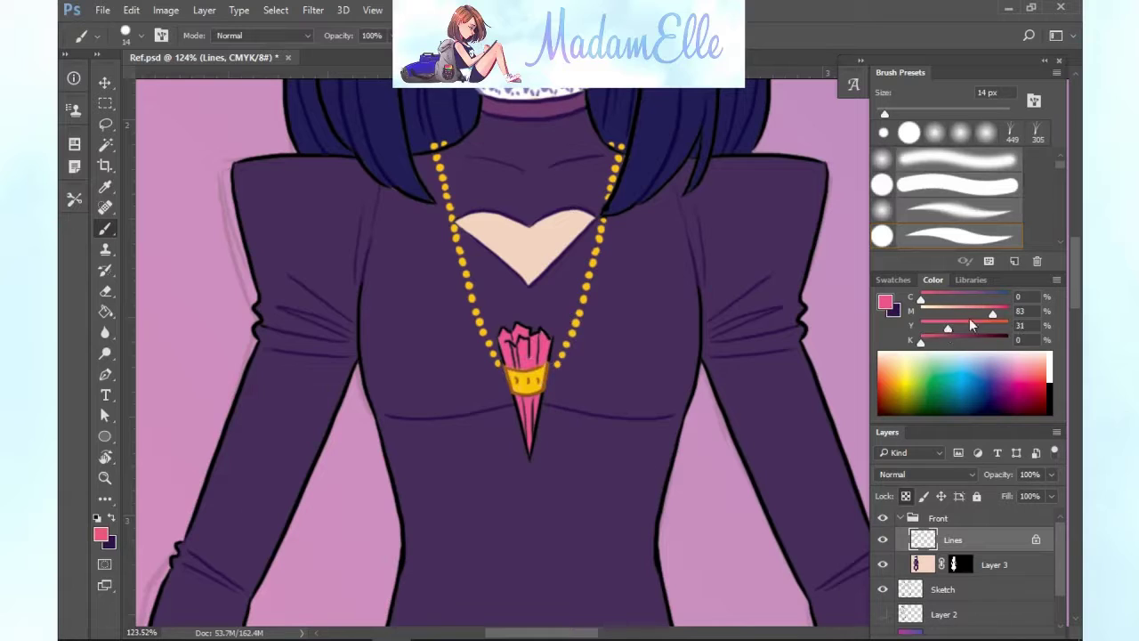
drag(993, 313, 1005, 313)
drag(921, 341, 949, 342)
mouse_move(513, 398)
mouse_down()
mouse_move(530, 457)
mouse_move(529, 430)
mouse_up()
drag(540, 397, 531, 449)
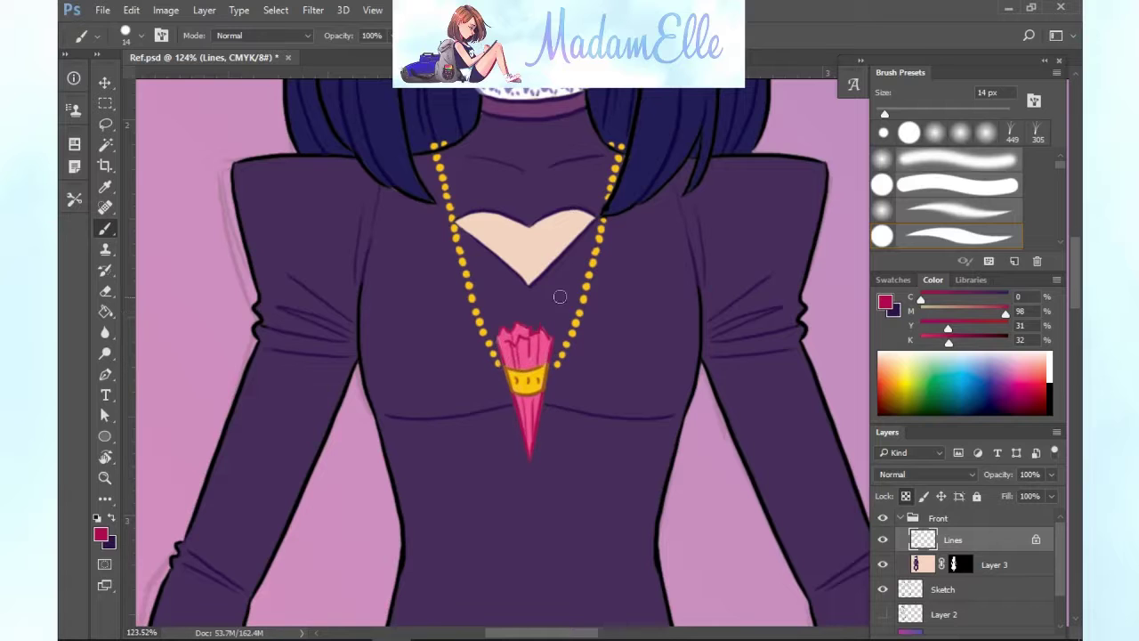
Select Layer 3 and sample the pink fill of the pendant's crystals.
click(994, 565)
alt+click(520, 358)
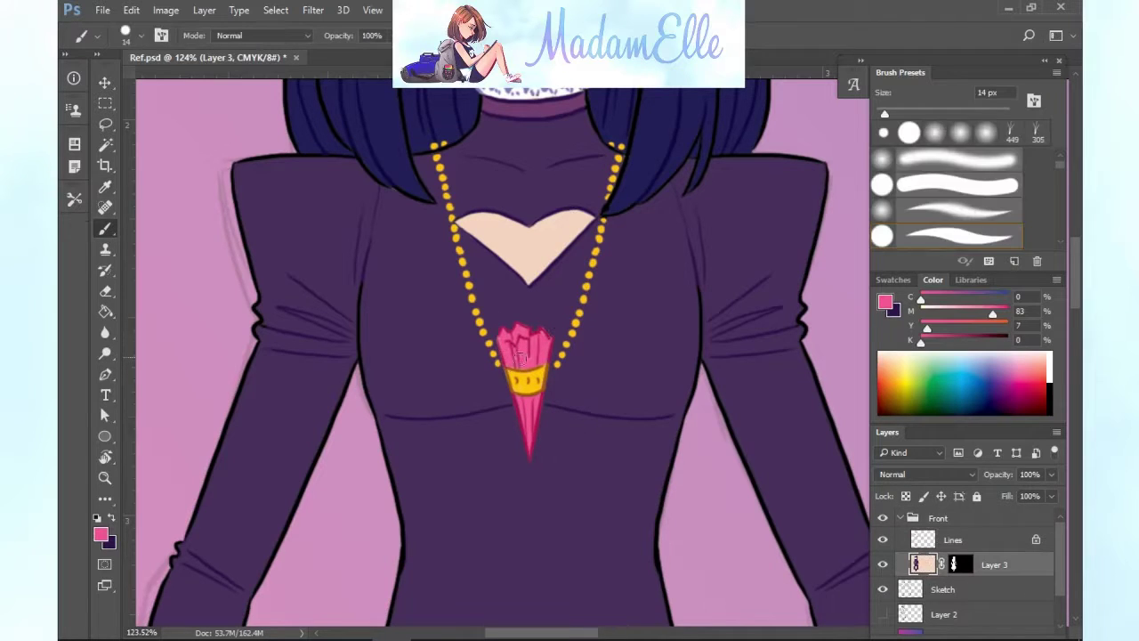
scroll(620, 493, down, 4)
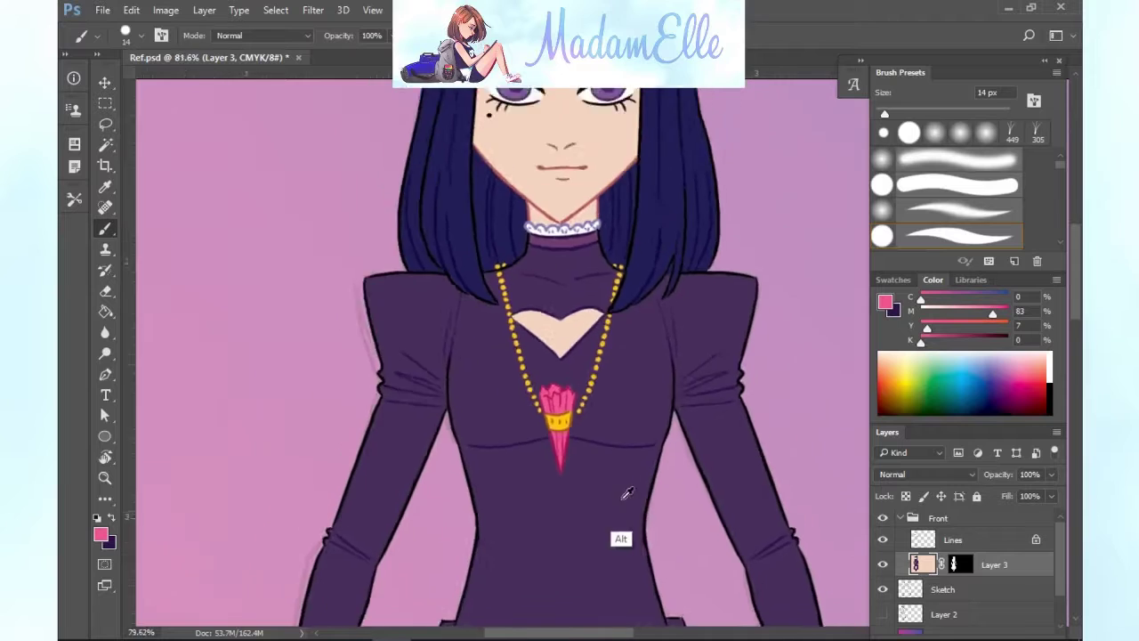
Raise the panel group slightly to reach the layer controls and add one new layer above Layer 3.
drag(639, 632, 659, 632)
scroll(663, 561, down, 1)
drag(1075, 325, 1052, 269)
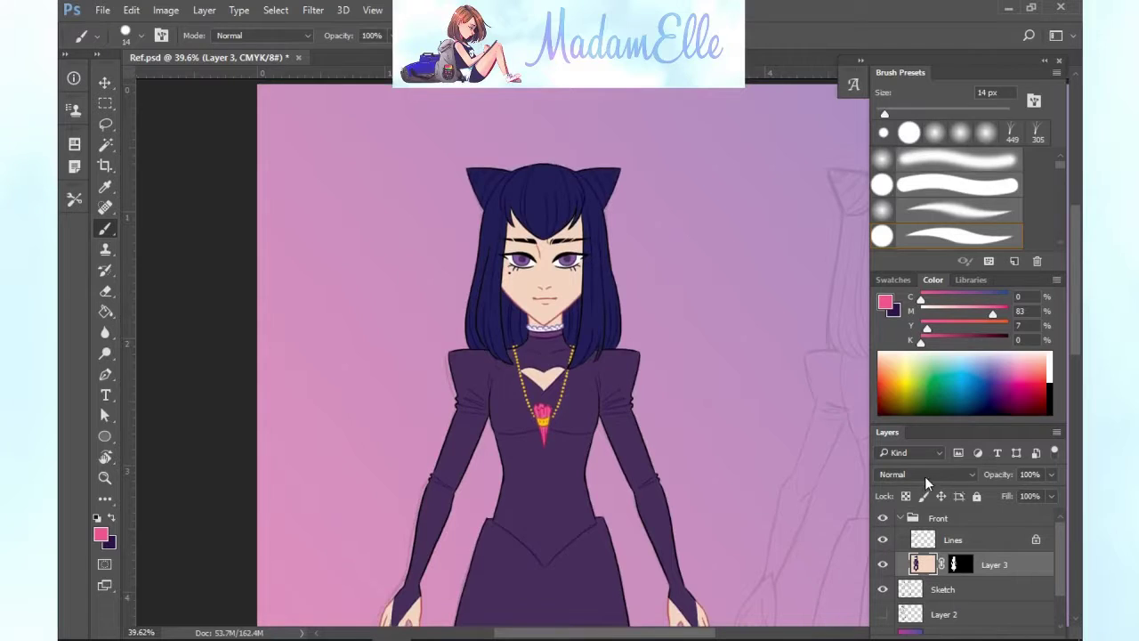
drag(1075, 319, 1064, 397)
drag(969, 61, 957, 28)
drag(1052, 625, 1052, 606)
mouse_move(972, 10)
mouse_down()
mouse_move(968, 30)
mouse_move(971, 2)
mouse_up()
drag(982, 27, 991, 54)
double_click(1012, 621)
key(ctrl+z)
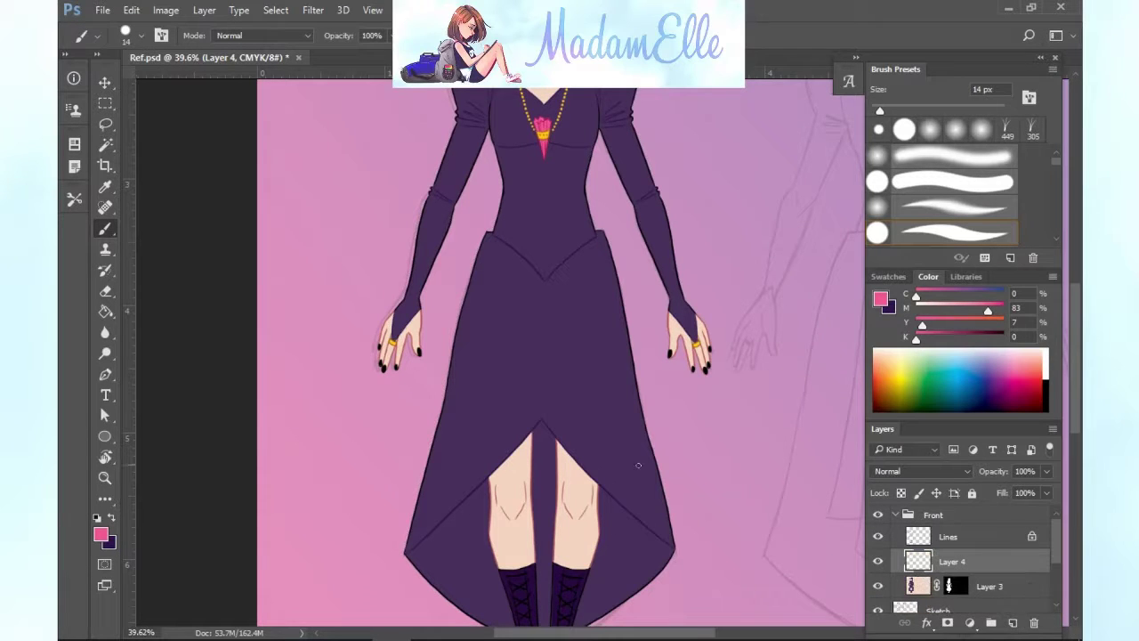
click(315, 626)
click(552, 394)
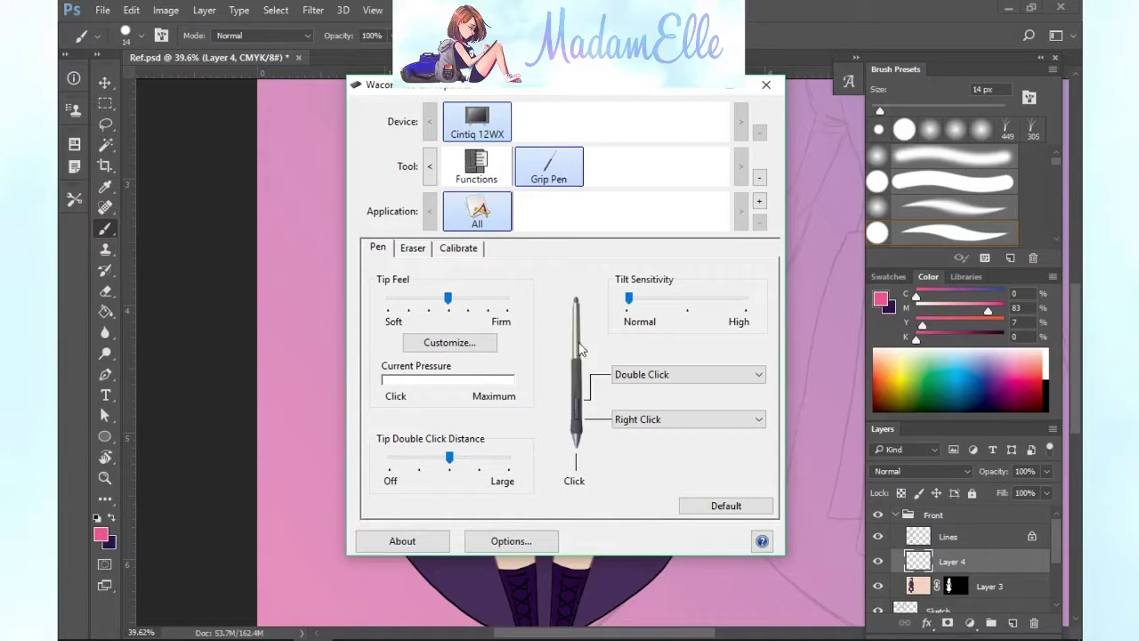
click(766, 84)
Sample the dress purple and select the skin areas of both legs on Layer 3 with the Magic Wand.
alt+click(532, 375)
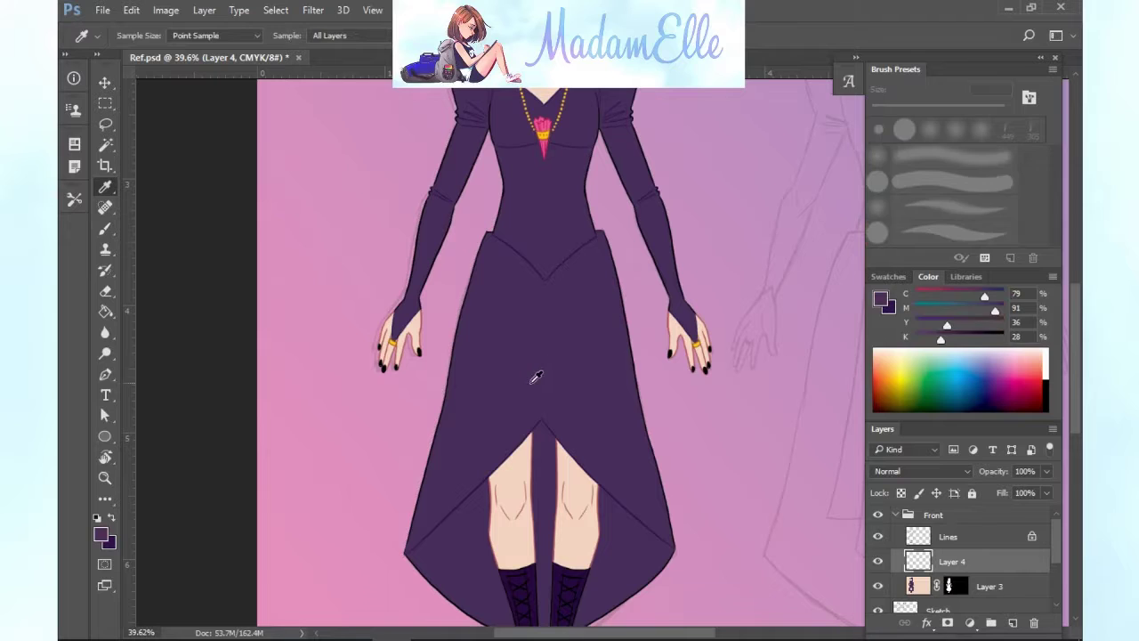
click(917, 588)
click(105, 146)
click(509, 486)
shift+click(577, 484)
Fill the leg selection with the dress purple on Layer 4 and deselect it.
click(978, 565)
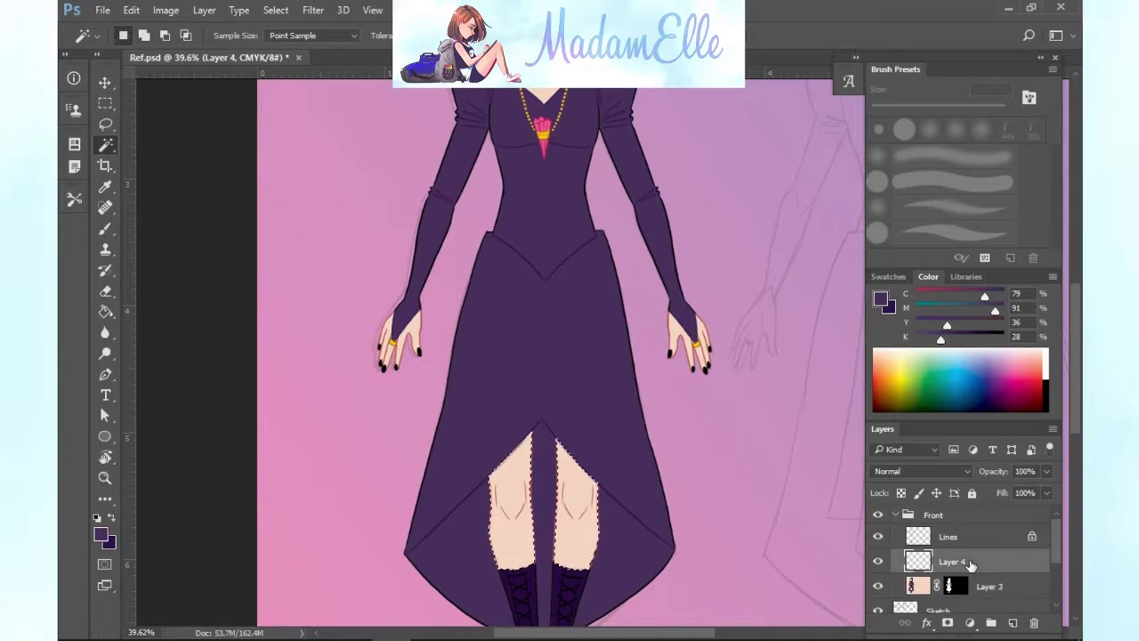
click(105, 312)
click(564, 588)
key(ctrl+d)
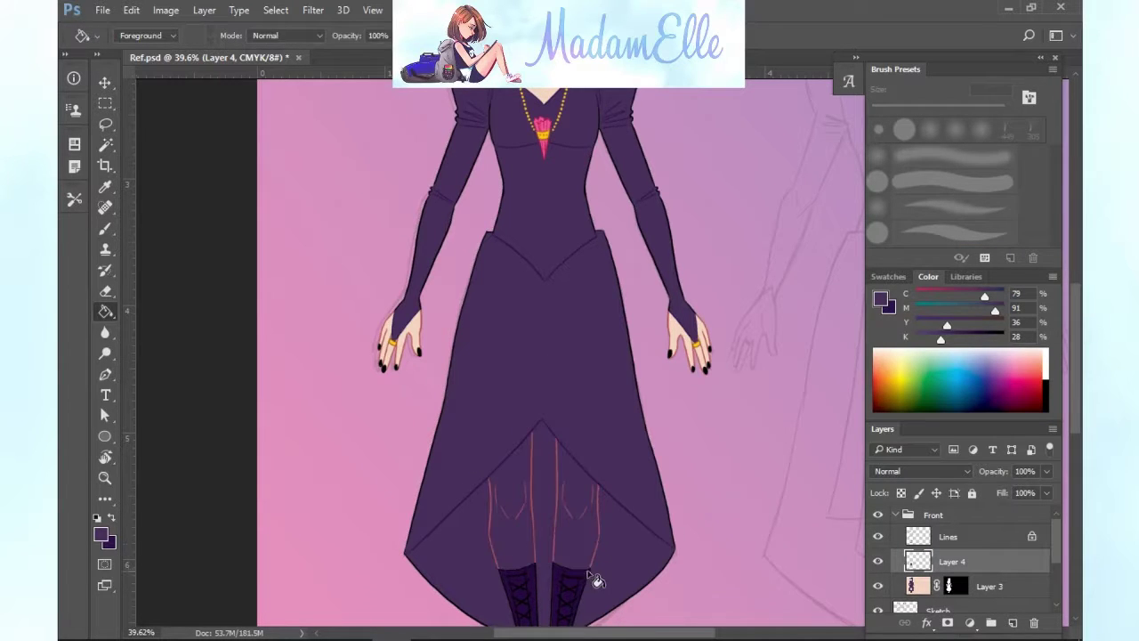
Move Layer 4 above the Lines layer and set it to Multiply at 63% opacity.
drag(991, 560, 1002, 524)
click(1046, 472)
drag(1048, 491, 1004, 491)
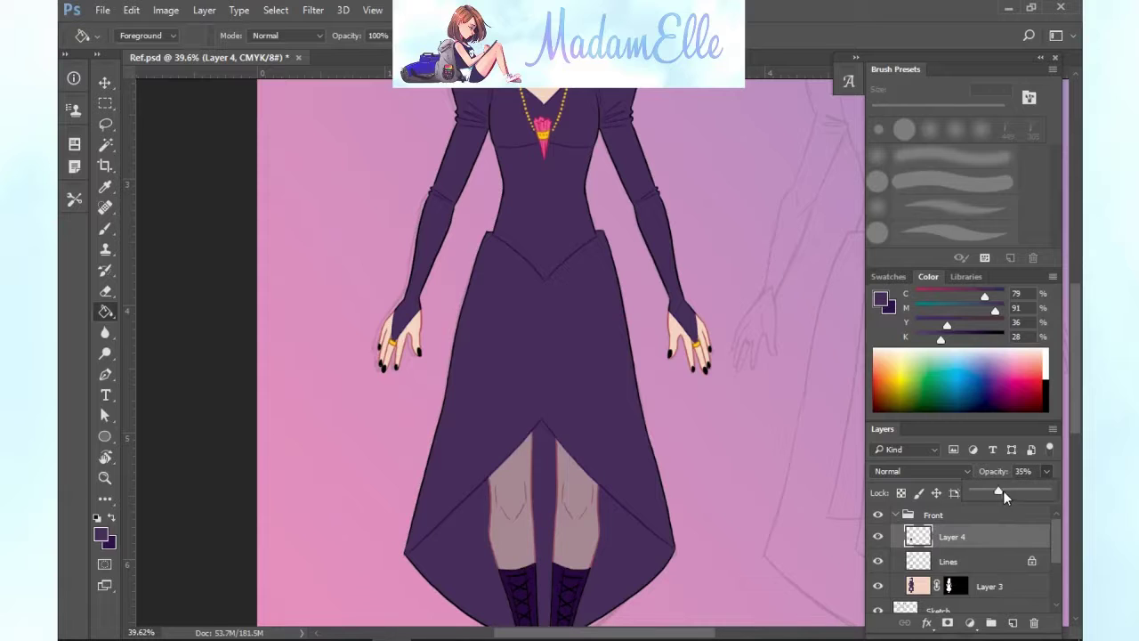
click(921, 470)
click(899, 194)
mouse_move(1047, 471)
mouse_down()
mouse_move(1066, 486)
mouse_move(1023, 491)
mouse_up()
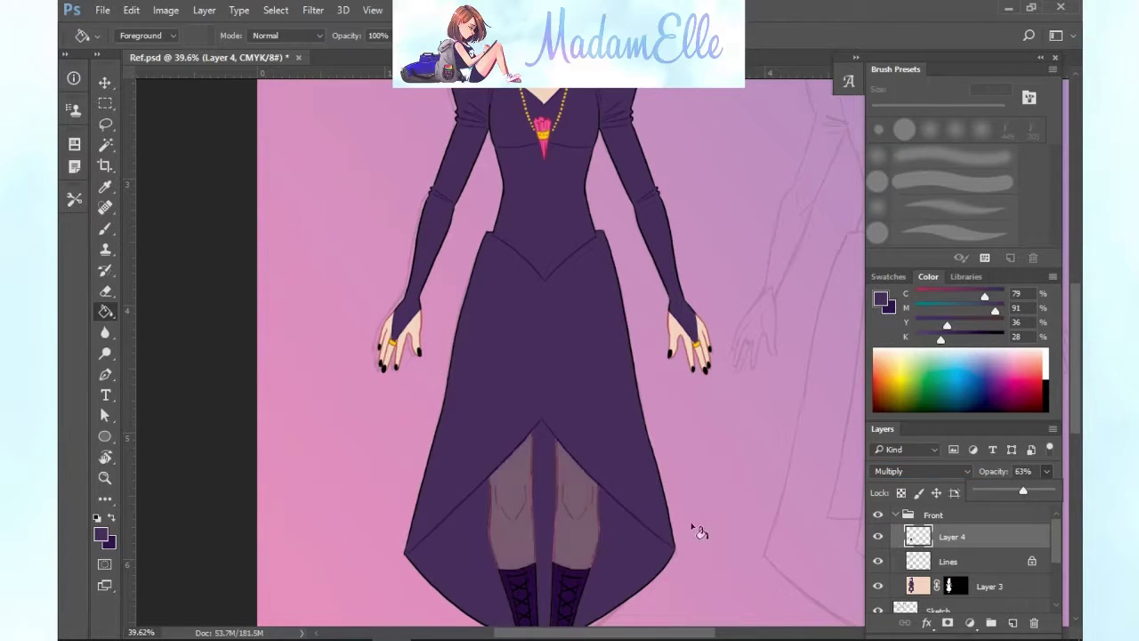
Rename Layer 4 as Hose.
key(b)
scroll(598, 552, up, 5)
double_click(951, 536)
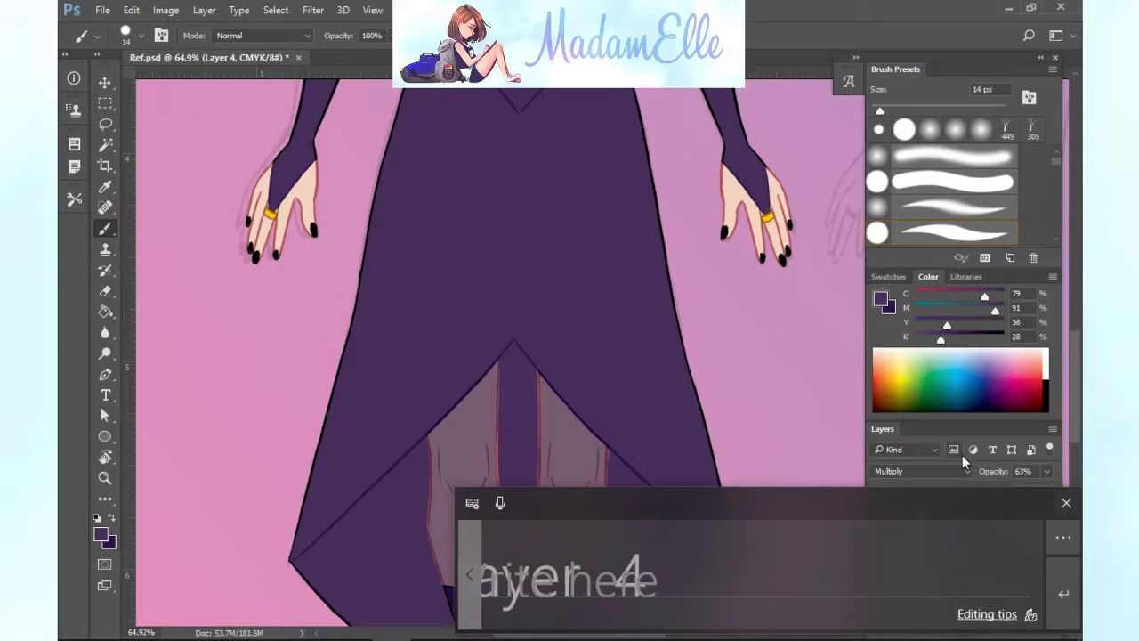
text(Hose)
key(Return)
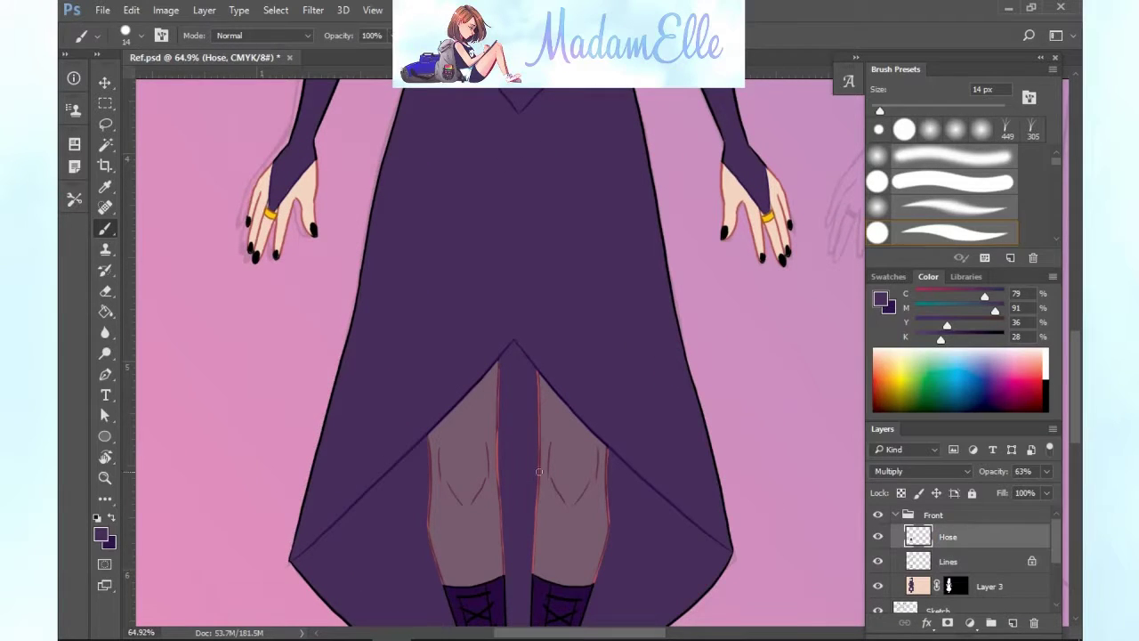
On the Lines layer, select the empty areas around the legs and boots with the Magic Wand and invert the selection.
scroll(410, 433, up, 2)
scroll(486, 544, up, 3)
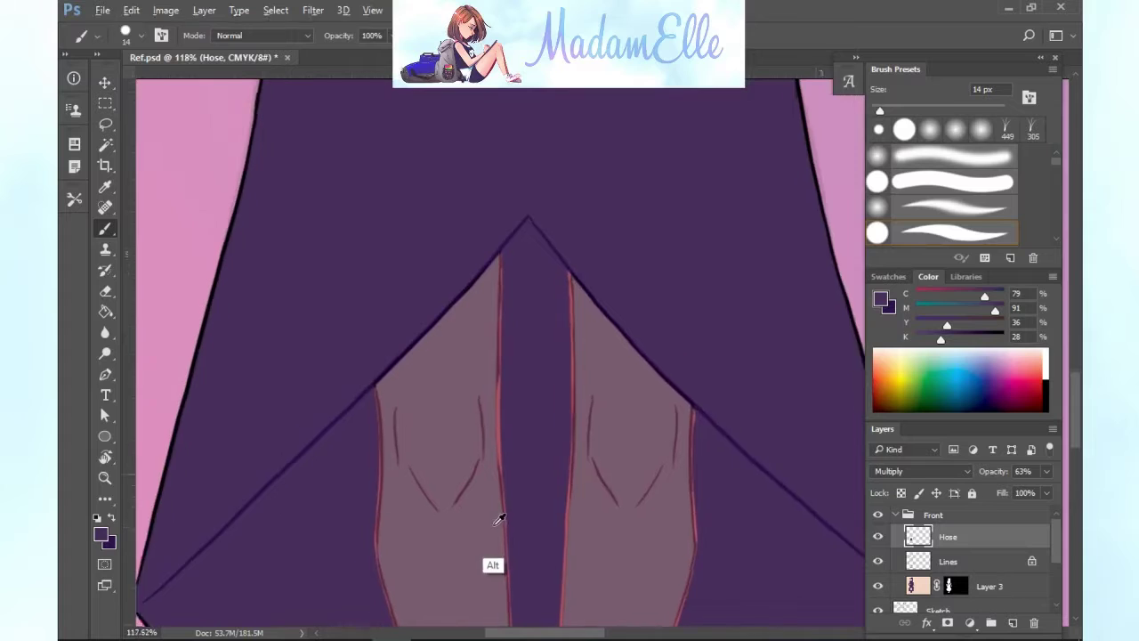
scroll(556, 498, down, 3)
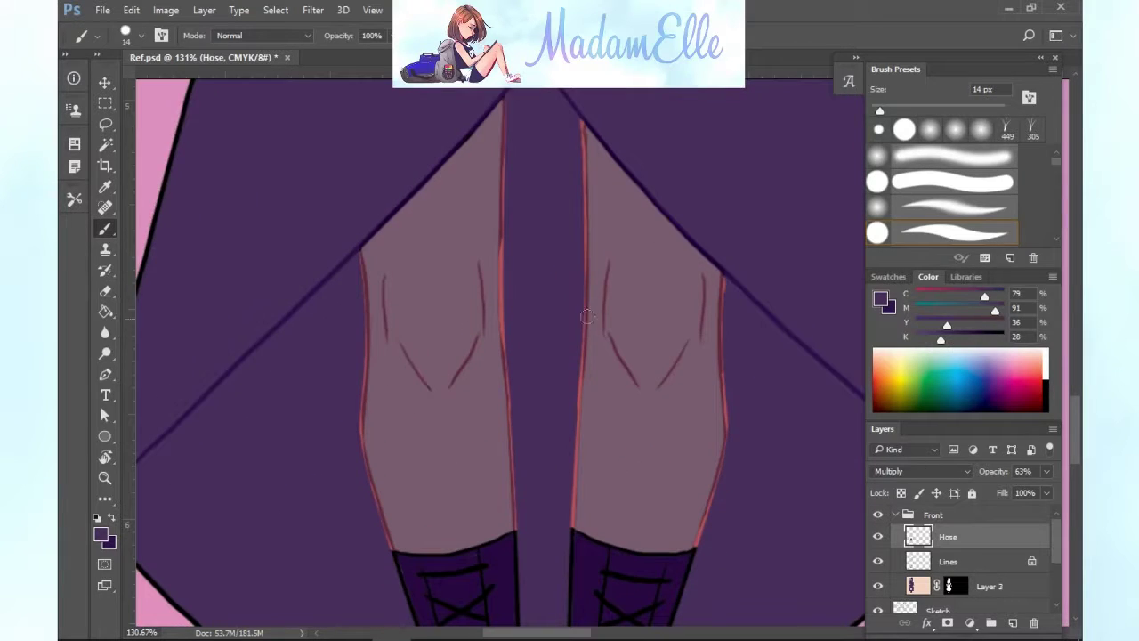
click(961, 561)
key(w)
click(347, 201)
click(330, 399)
shift+click(378, 190)
shift+click(542, 235)
shift+click(631, 564)
shift+click(432, 572)
click(276, 11)
click(290, 84)
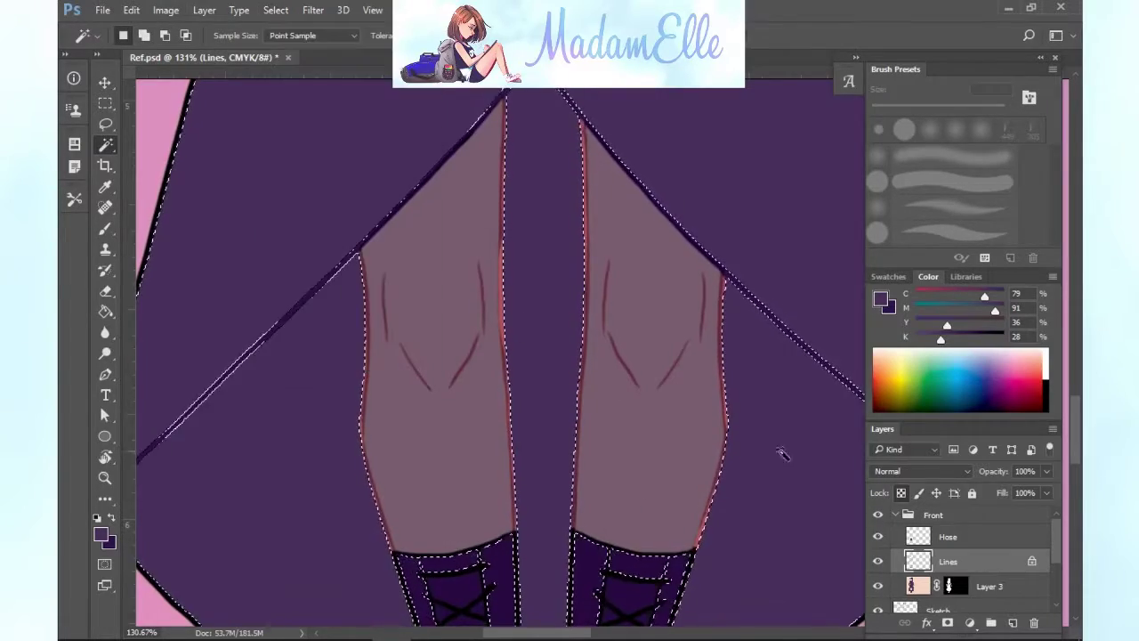
Sample the mauve hose tone and the dark red of the hose-covered leg outline as the two working colours, and clear the selection.
click(951, 538)
key(i)
click(499, 407)
key(b)
scroll(1006, 560, down, 1)
click(1006, 560)
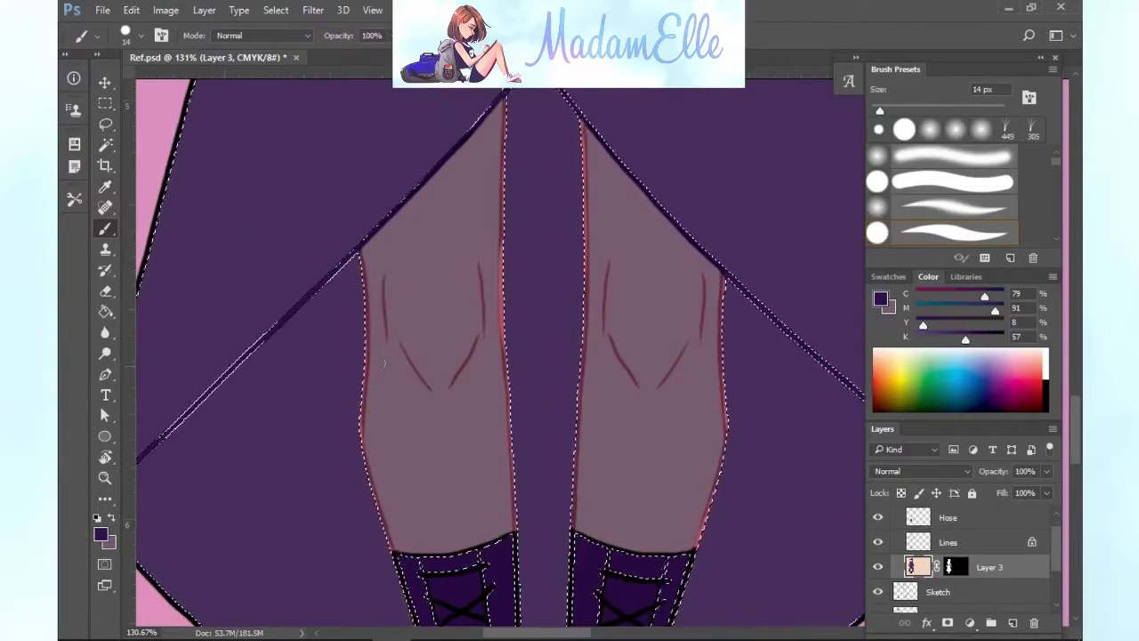
key(i)
click(367, 307)
key(x)
key(ctrl+d)
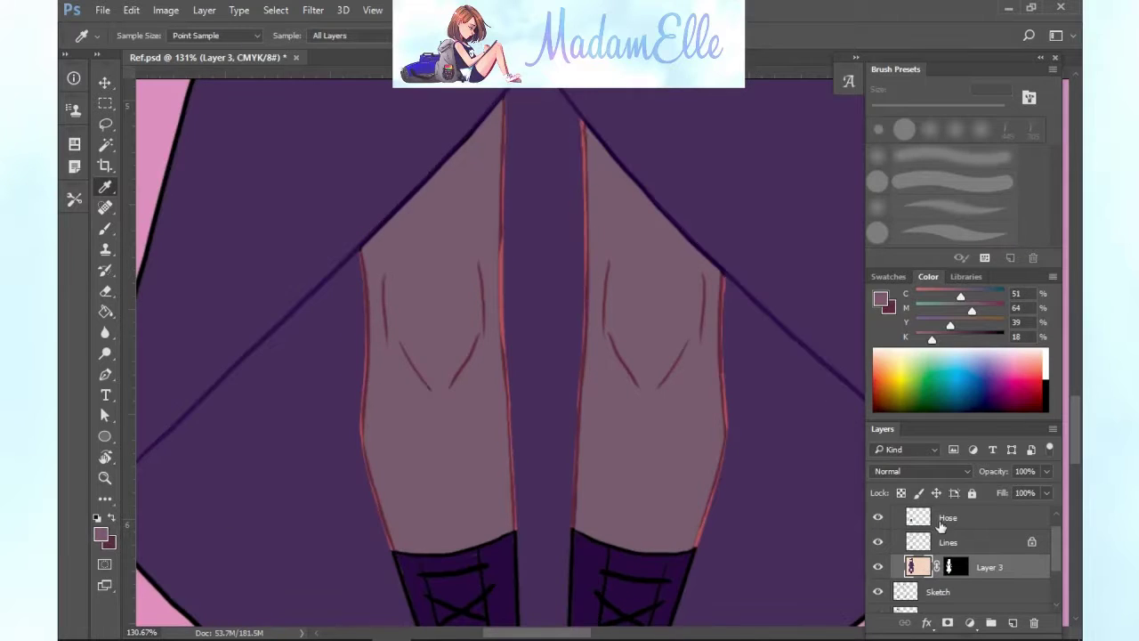
Try to fill both legs on Layer 3 with the mauve hose tone while the Hose layer is shown.
key(g)
click(473, 473)
click(594, 450)
key(ctrl+alt+z)
key(ctrl+alt+z)
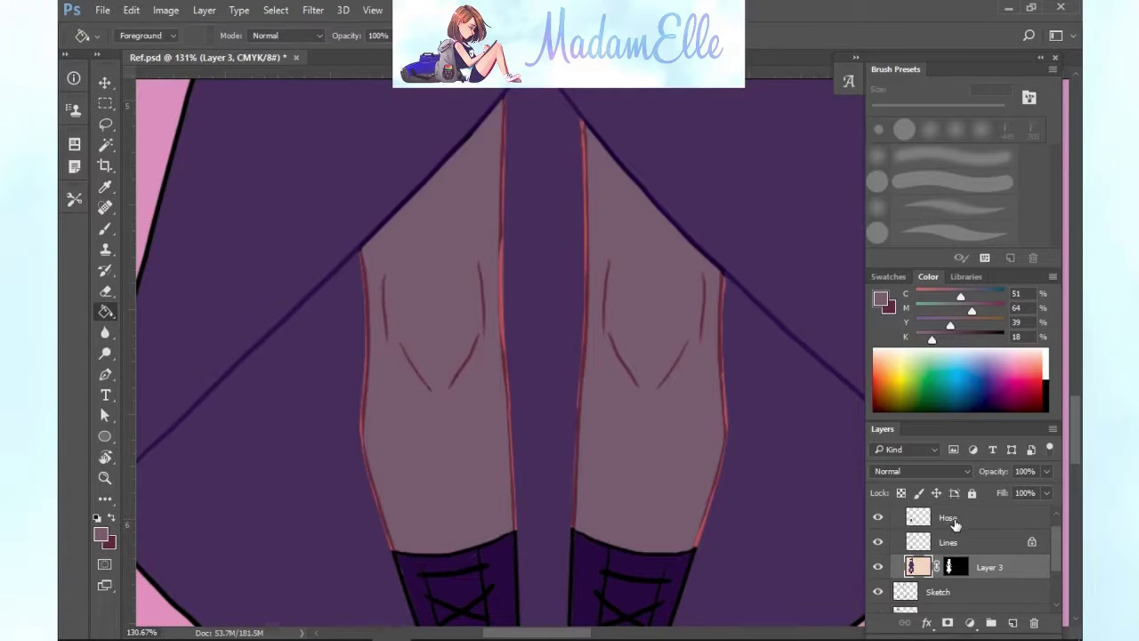
Hide the Hose layer and fill both legs on Layer 3 with the sampled mauve tone.
click(953, 521)
key(b)
click(878, 518)
click(989, 568)
key(g)
click(474, 473)
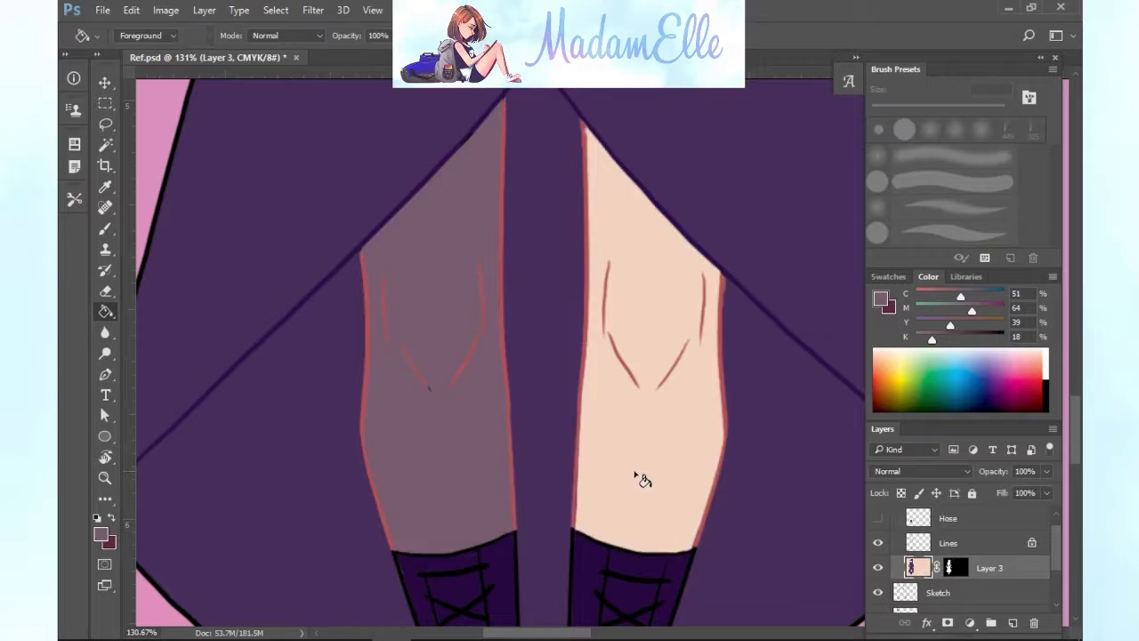
click(639, 476)
On the Lines layer, repaint the leg outlines and knee lines in the sampled dark red with a 14 px brush.
click(950, 543)
scroll(1032, 593, down, 1)
key(x)
key(b)
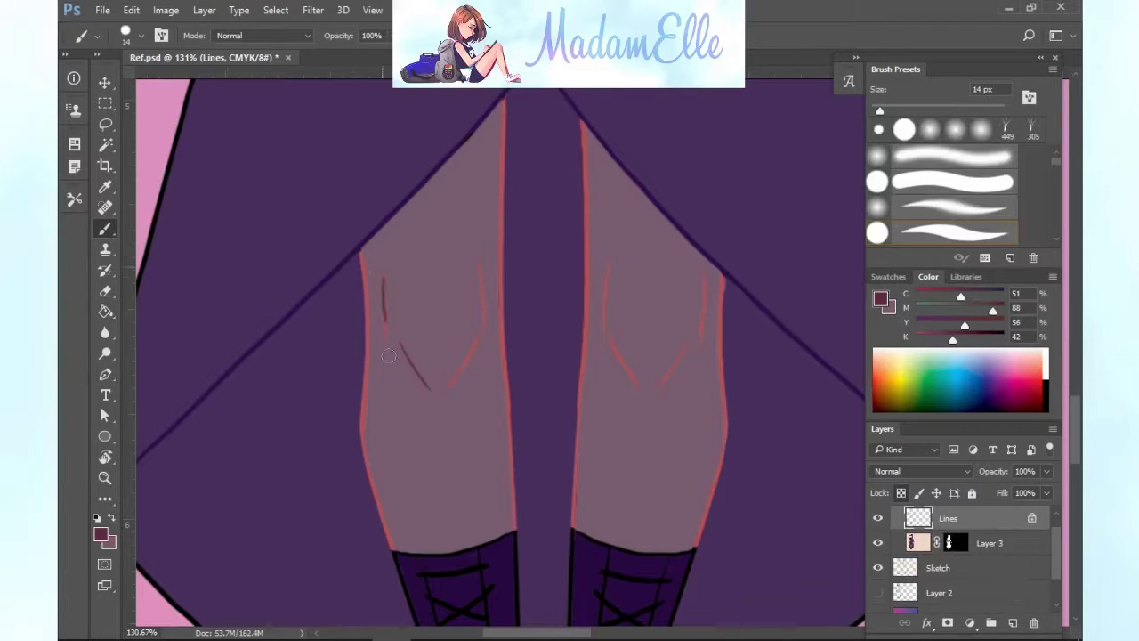
mouse_move(363, 321)
mouse_down()
mouse_move(376, 511)
mouse_move(395, 548)
mouse_up()
drag(449, 388, 479, 334)
drag(479, 263, 484, 329)
drag(505, 98, 506, 380)
key(ctrl+z)
drag(501, 97, 512, 525)
drag(606, 258, 637, 386)
drag(703, 281, 659, 386)
mouse_move(580, 117)
mouse_down()
mouse_move(587, 355)
mouse_move(592, 343)
mouse_move(570, 503)
mouse_up()
drag(701, 540, 725, 402)
drag(720, 279, 725, 406)
Hide the Front group to inspect the sketches and delete Layer 2.
scroll(792, 489, down, 5)
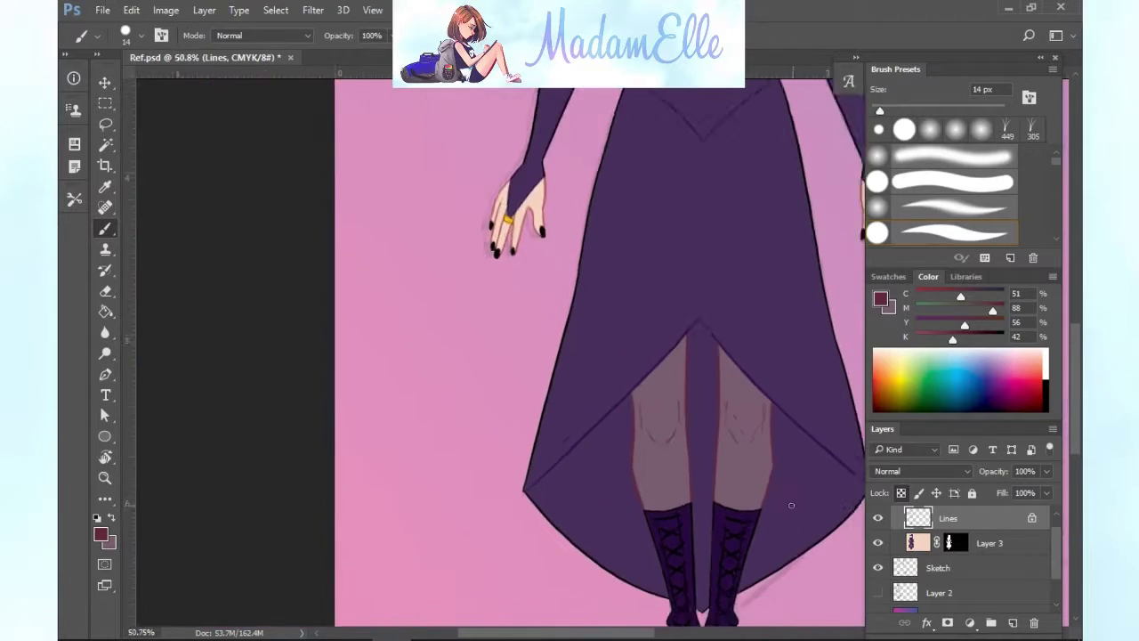
scroll(791, 504, down, 5)
scroll(712, 498, right, 5)
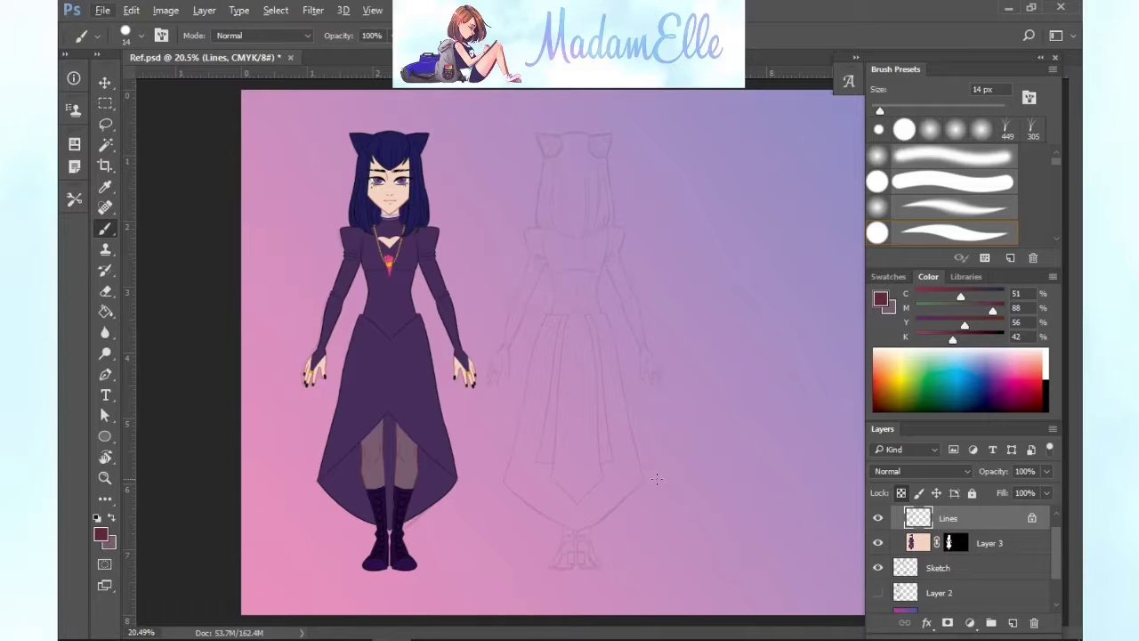
scroll(1031, 552, down, 3)
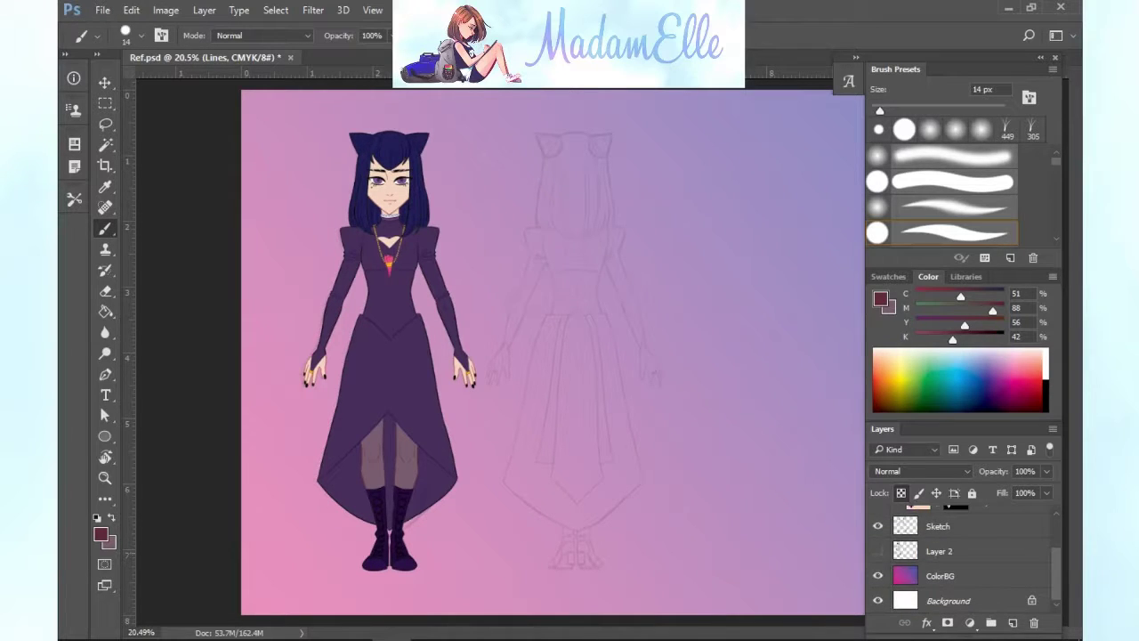
scroll(999, 554, up, 3)
click(877, 514)
click(879, 586)
drag(1057, 550, 1057, 587)
drag(997, 576, 1033, 621)
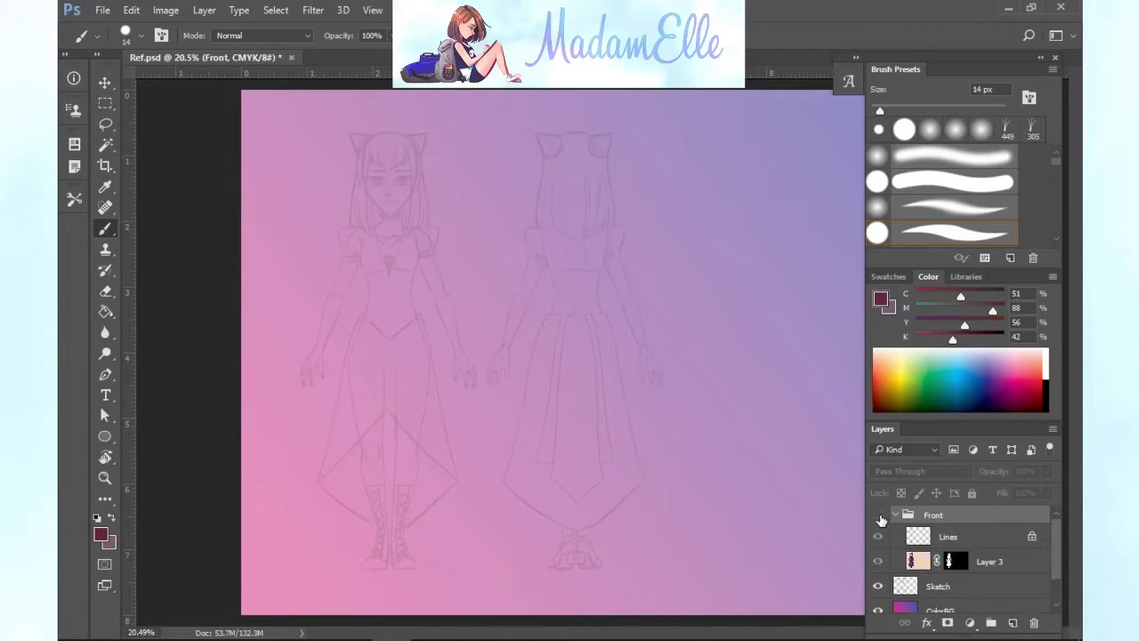
Collapse and show the Front group, hide the Sketch layer and undo the deletion of Layer 2.
click(895, 514)
click(878, 514)
click(878, 537)
click(962, 537)
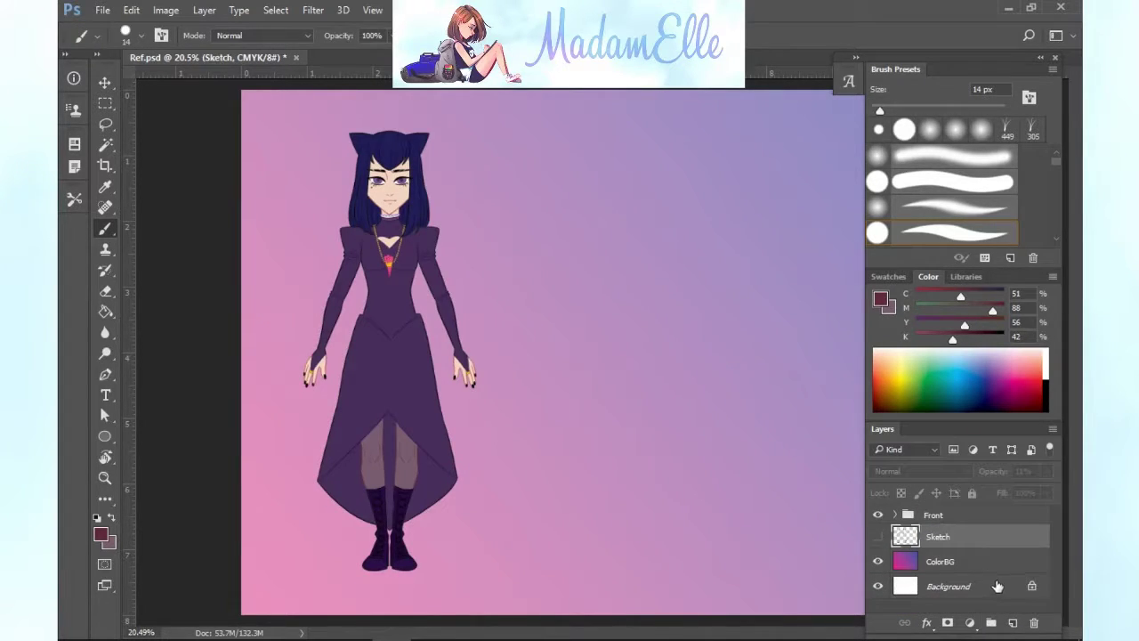
key(ctrl+z)
Rename Layer 2 as Pre.
double_click(946, 564)
click(1016, 434)
double_click(940, 562)
text(P)
Make the Sketch layer visible, group it with the Pre layer and name the group PrePro.
click(950, 537)
click(879, 537)
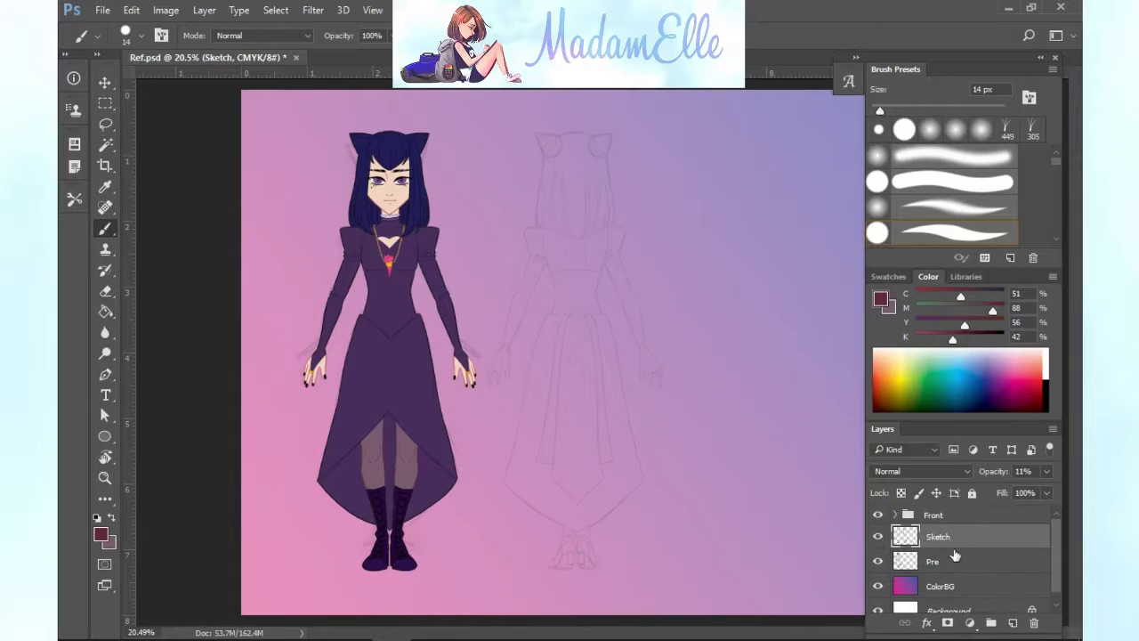
shift+click(970, 560)
key(ctrl+g)
double_click(936, 533)
text(PrePro)
Expand the Front group and add a new layer above Lines.
click(956, 515)
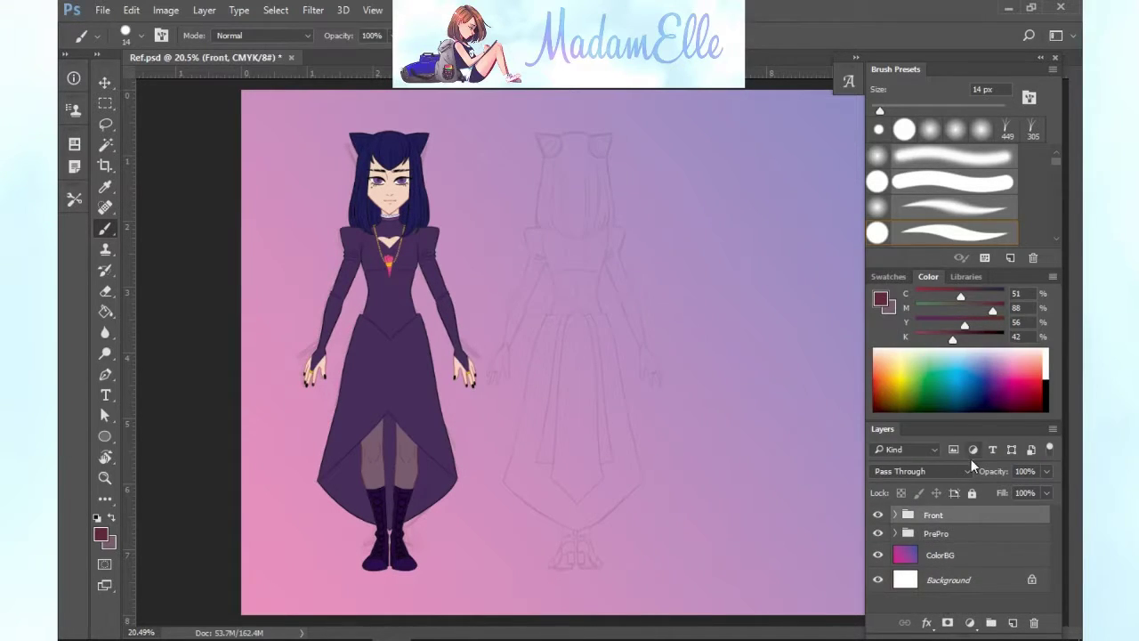
click(895, 514)
click(956, 536)
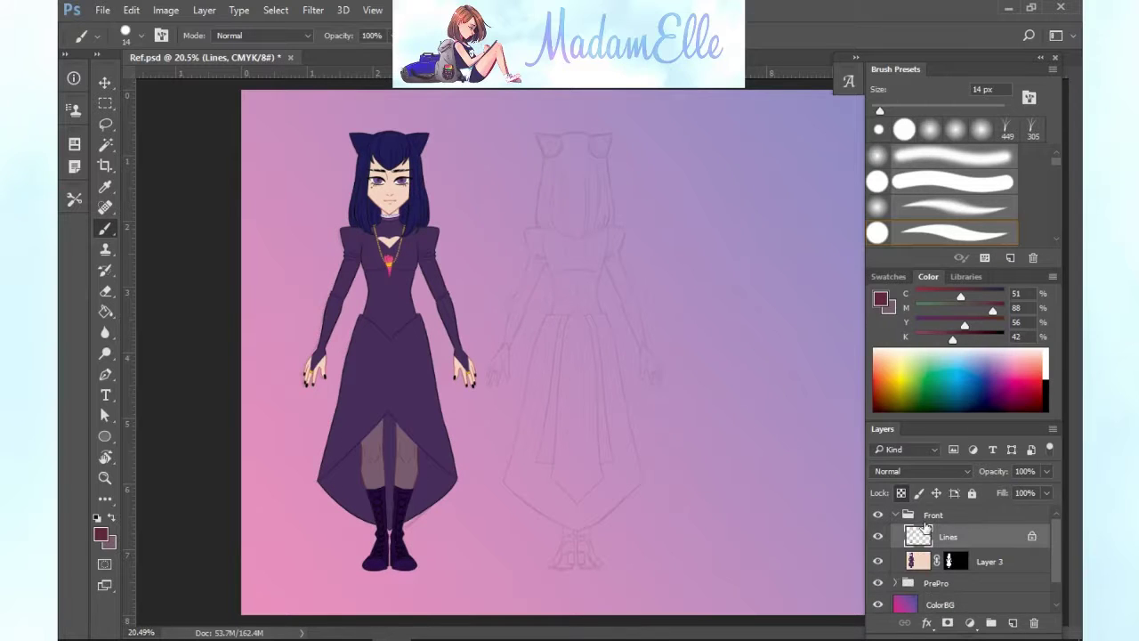
click(1013, 622)
Turn Layer 3's mask into a mask for the whole Front group and delete the mask from Layer 3.
click(955, 585)
right_click(956, 585)
click(970, 490)
click(956, 516)
click(946, 622)
right_click(957, 591)
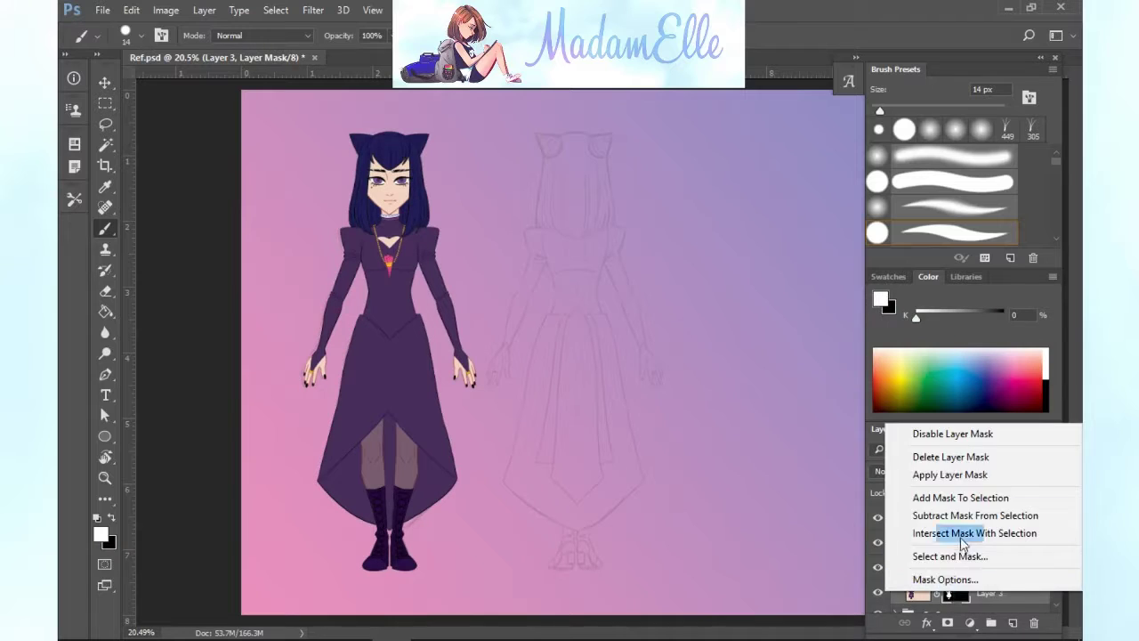
click(963, 457)
click(958, 542)
Set up a 75 px brush and the dark blue shading colour C 100, M 82, Y 11, K 46, trying a stroke on the face.
click(990, 381)
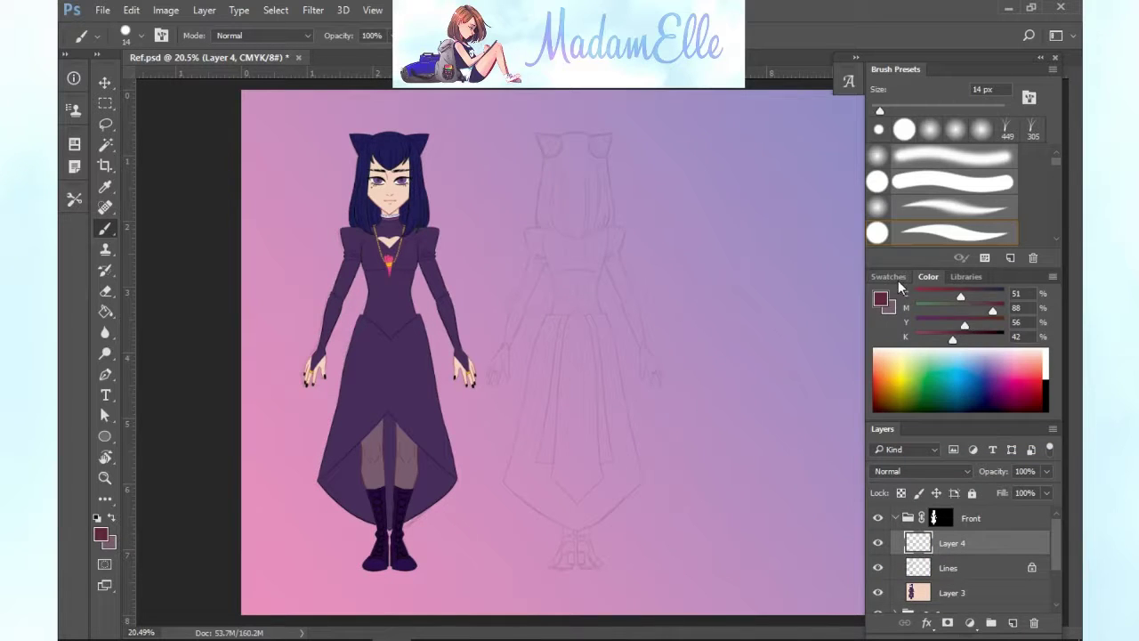
key(bracketright)
key(bracketright)
key(bracketright)
key(bracketright)
key(bracketright)
drag(368, 199, 397, 219)
click(921, 470)
click(901, 190)
drag(896, 110, 921, 110)
drag(917, 340, 955, 340)
Test shading strokes across the neck and chest, and discard the trial layer.
drag(373, 205, 406, 202)
drag(388, 241, 381, 265)
drag(990, 542, 1034, 622)
Create a new layer above Lines in the Front group and set it to Color Burn.
click(1013, 622)
click(931, 471)
click(923, 212)
Try filling the whole Color Burn layer with the dark blue at a reduced opacity.
key(g)
click(434, 455)
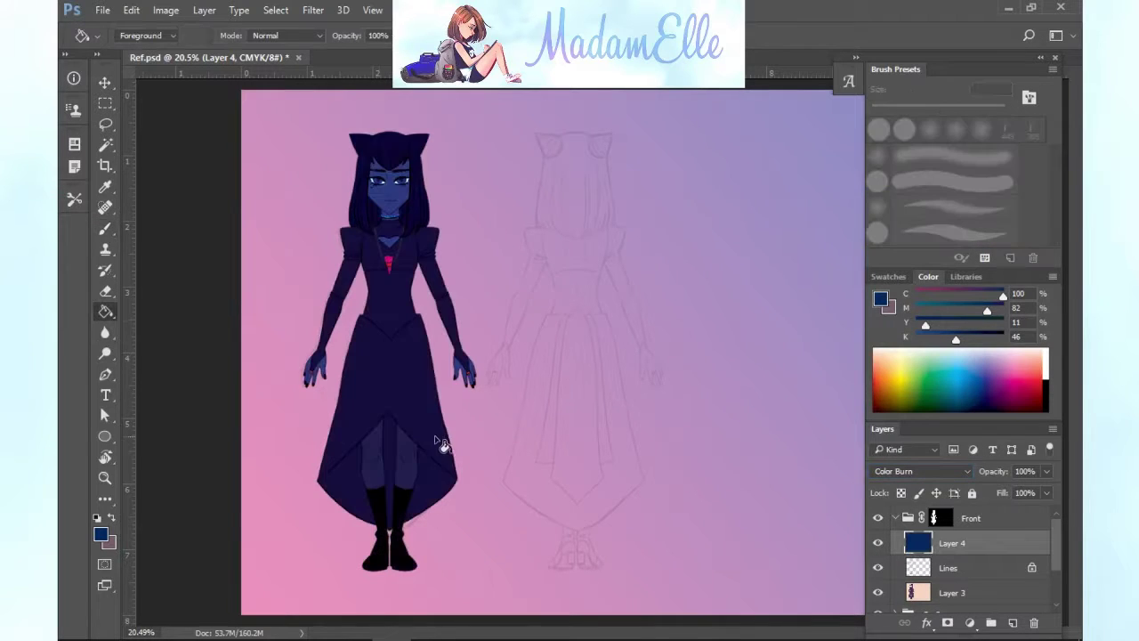
scroll(419, 380, up, 2)
key(b)
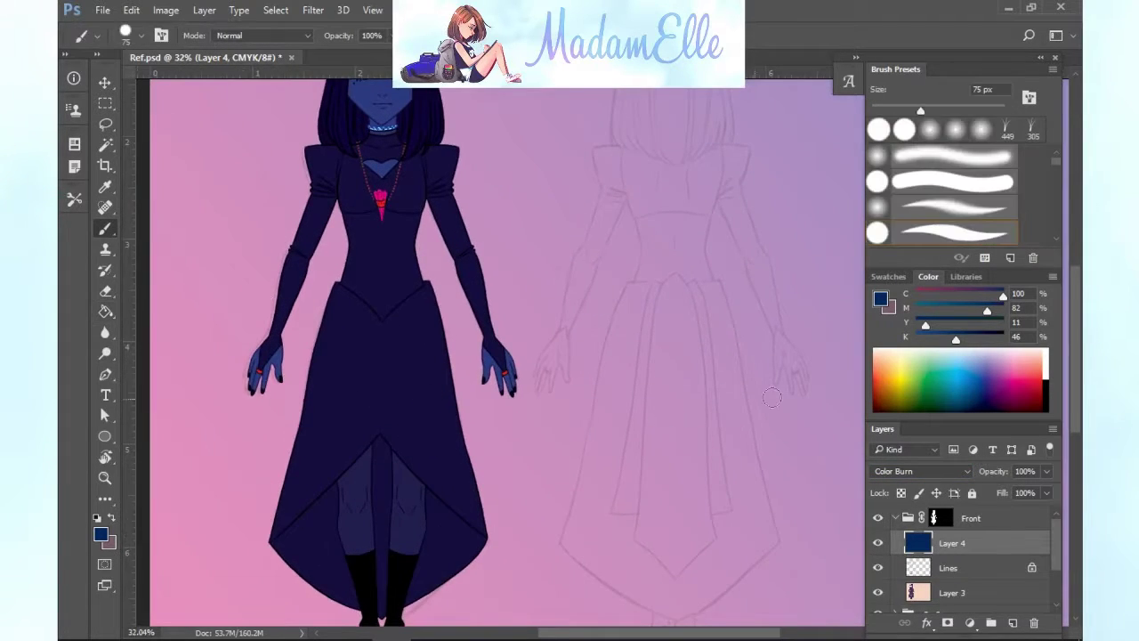
scroll(419, 380, up, 3)
click(1047, 472)
drag(1047, 490, 1012, 490)
click(999, 543)
key(ctrl+alt+z)
key(ctrl+alt+z)
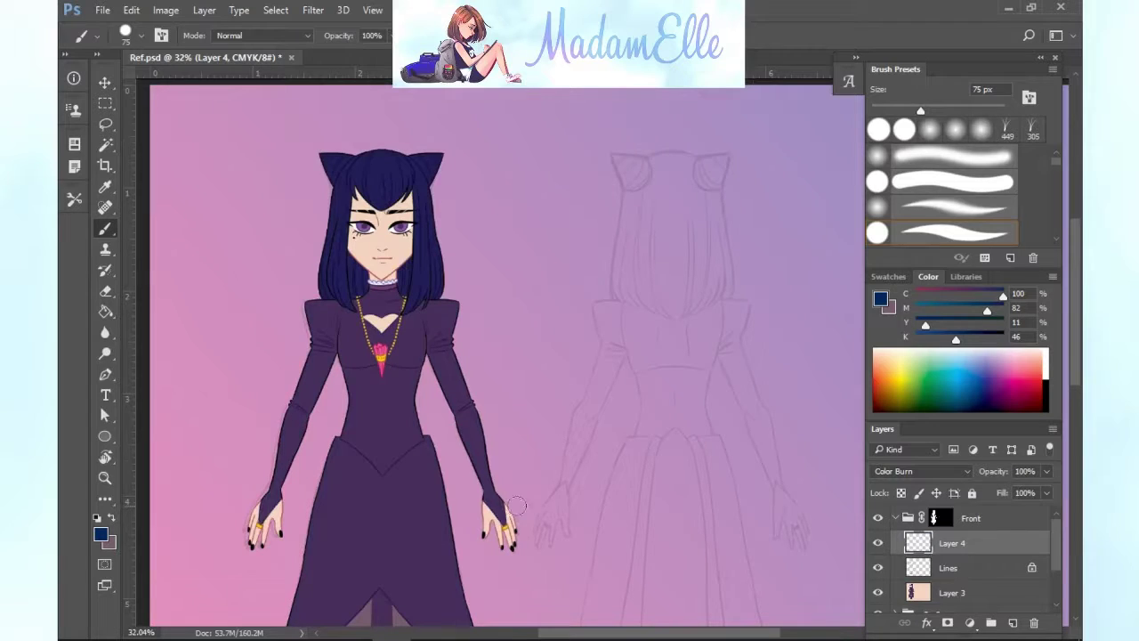
With Layer 4 at 60% opacity, paint dark blue shadows under the fringe, on the cat-ear buns and around the jaw and neck.
scroll(429, 326, up, 3)
drag(1075, 334, 1075, 305)
mouse_move(292, 189)
mouse_down()
mouse_move(373, 217)
mouse_move(415, 194)
mouse_up()
key(ctrl+z)
mouse_move(403, 185)
mouse_down()
mouse_move(399, 209)
mouse_move(343, 247)
mouse_move(398, 188)
mouse_up()
drag(450, 169, 474, 139)
drag(240, 160, 246, 150)
mouse_move(294, 344)
mouse_down()
mouse_move(294, 401)
mouse_move(307, 391)
mouse_up()
mouse_move(400, 347)
mouse_down()
mouse_move(405, 397)
mouse_move(398, 338)
mouse_move(324, 378)
mouse_move(356, 351)
mouse_up()
Reduce the brush to 25 px and paint shadows around the brows and eyes, the nose and the lower face.
drag(920, 111, 908, 108)
key(ctrl+z)
mouse_move(365, 270)
mouse_down()
mouse_move(394, 249)
mouse_move(313, 250)
mouse_up()
mouse_move(356, 320)
mouse_down()
mouse_move(338, 324)
mouse_move(337, 309)
mouse_move(329, 341)
mouse_move(358, 351)
mouse_up()
key(ctrl+z)
drag(907, 110, 887, 110)
key(ctrl+z)
mouse_move(329, 341)
mouse_down()
mouse_move(368, 339)
mouse_move(347, 356)
mouse_move(352, 378)
mouse_move(409, 321)
mouse_up()
drag(365, 279, 409, 273)
drag(328, 280, 292, 274)
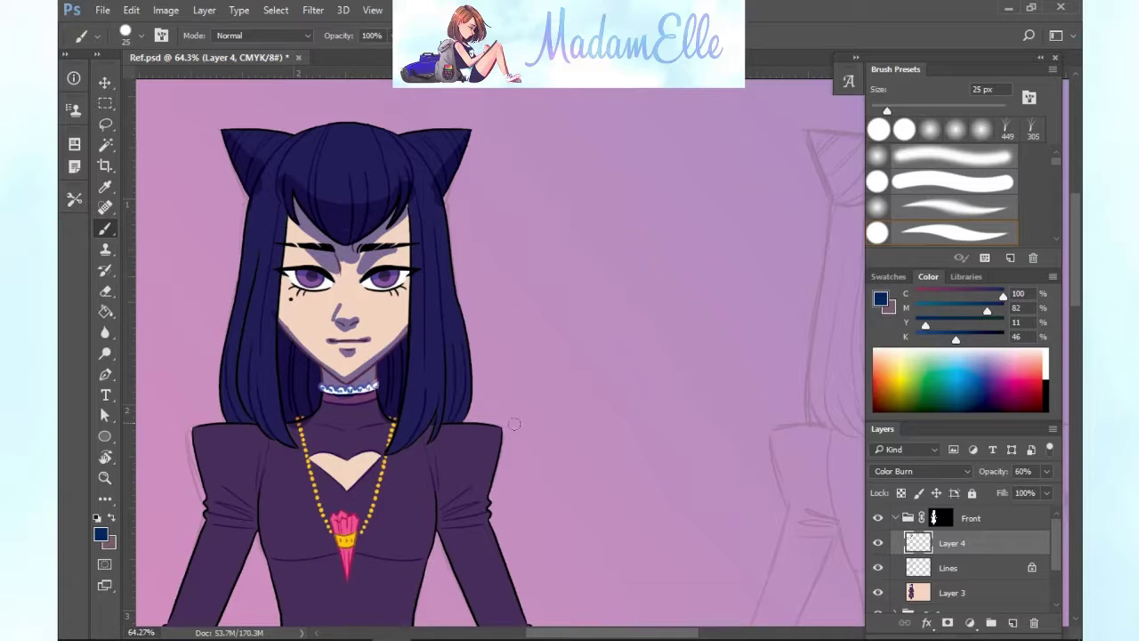
Paint shadows on the dress collar and beneath the hair over the chest and shoulder.
mouse_move(405, 369)
mouse_down()
mouse_move(388, 455)
mouse_move(437, 369)
mouse_move(425, 374)
mouse_move(415, 445)
mouse_up()
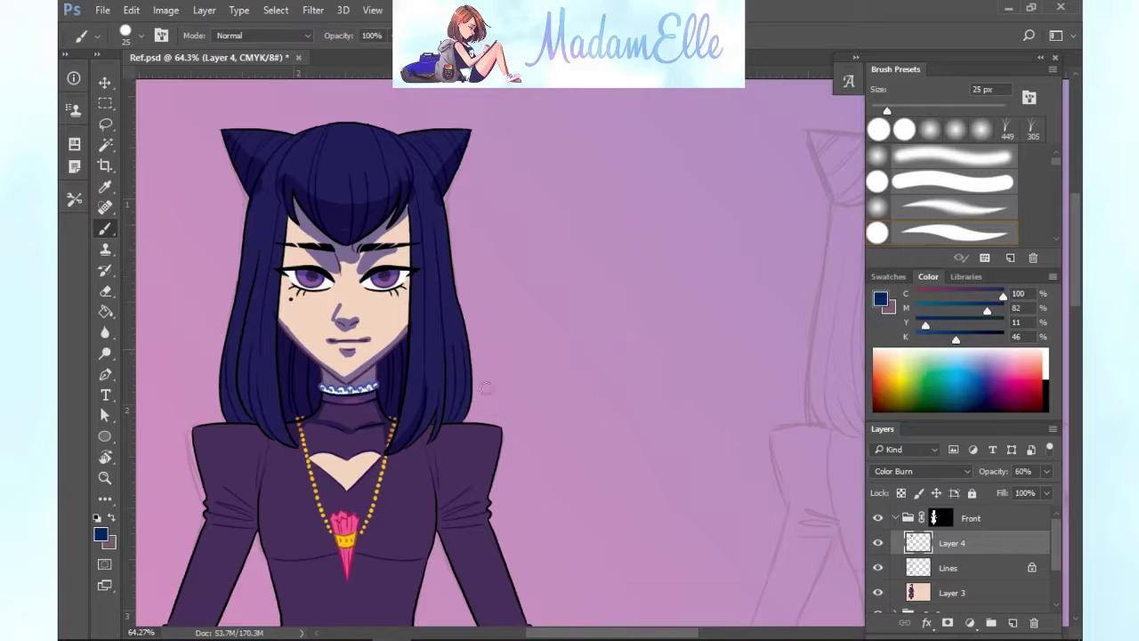
drag(426, 451, 436, 541)
mouse_move(432, 439)
mouse_down()
mouse_move(388, 456)
mouse_move(444, 426)
mouse_move(439, 379)
mouse_up()
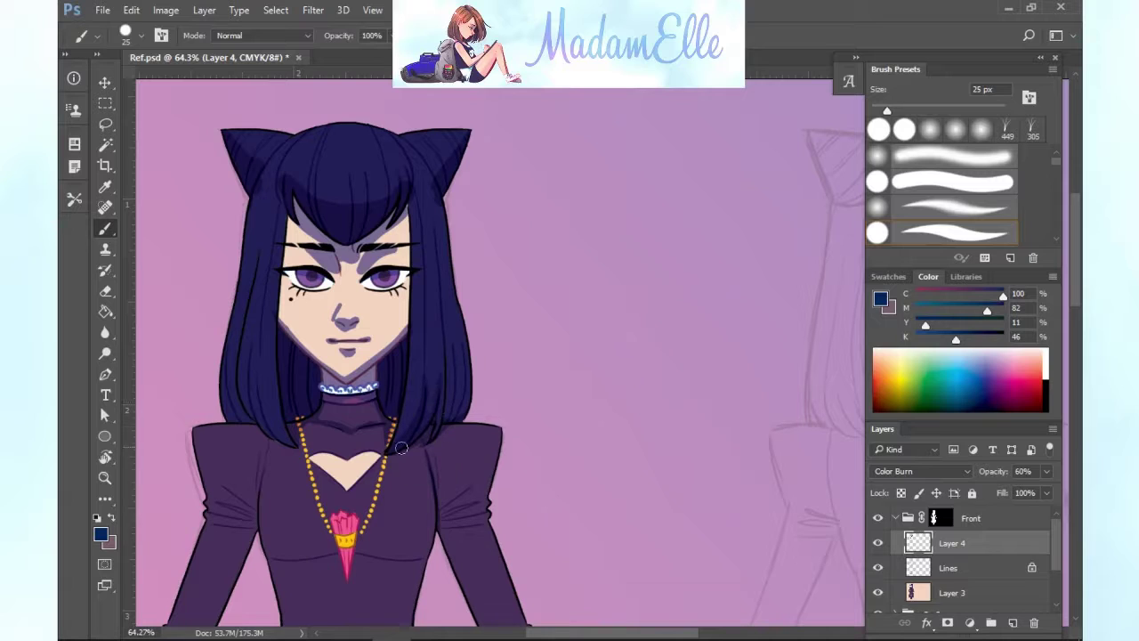
Shade the long hair locks, fringe and crown with brush strokes, cleaning up the strand shadows with the eraser.
drag(448, 426, 455, 346)
drag(457, 399, 460, 343)
drag(417, 200, 424, 356)
drag(436, 245, 445, 387)
drag(388, 123, 383, 195)
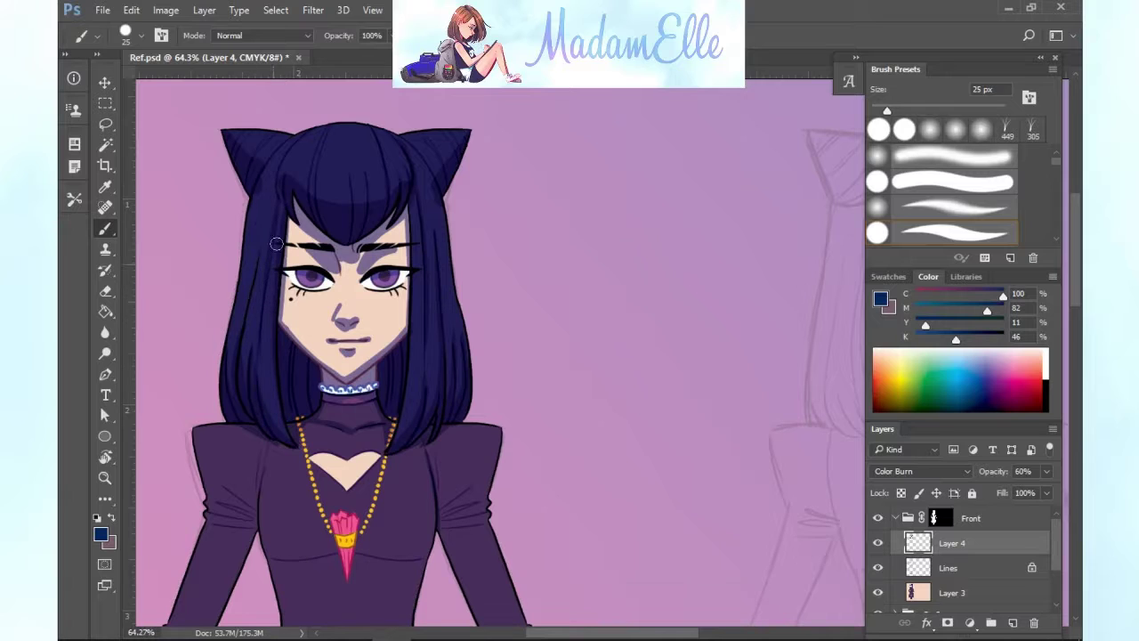
key(e)
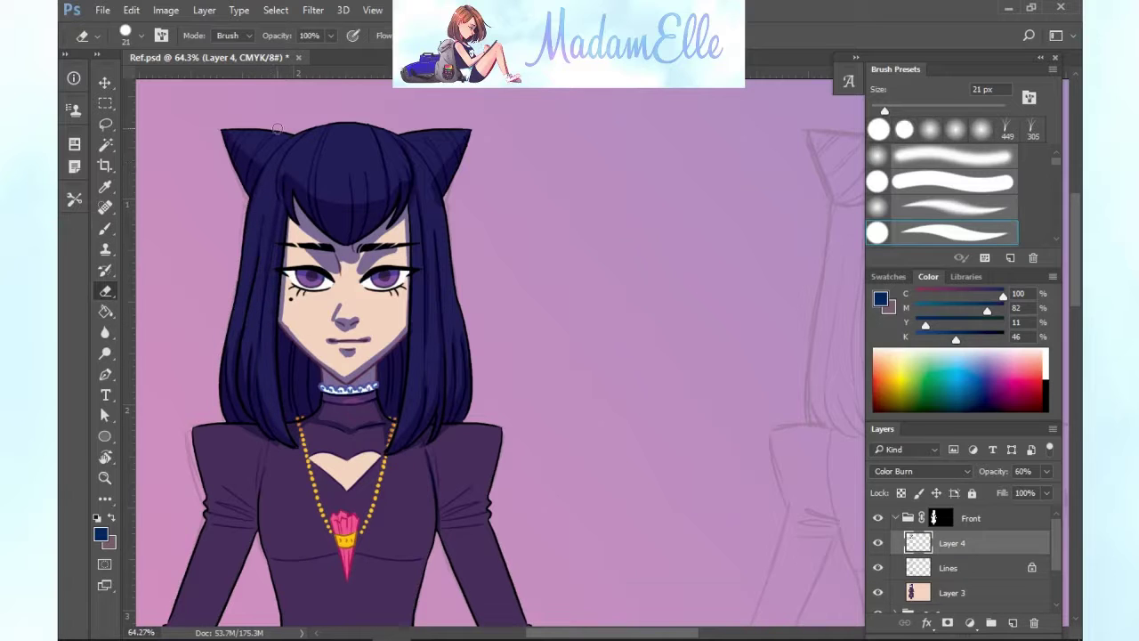
key(b)
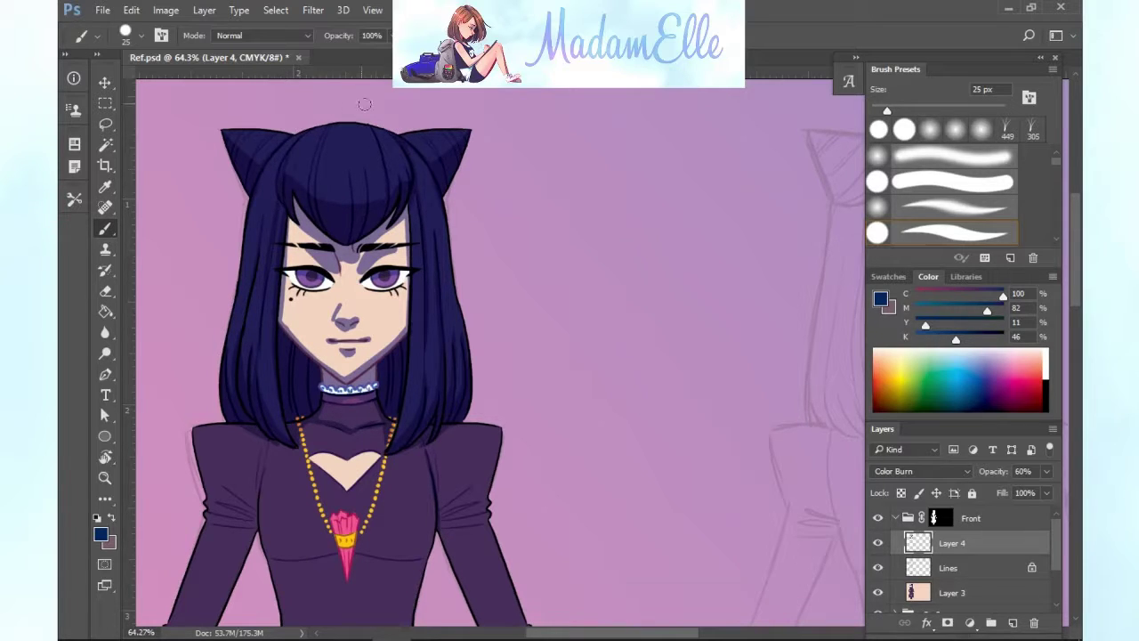
key(e)
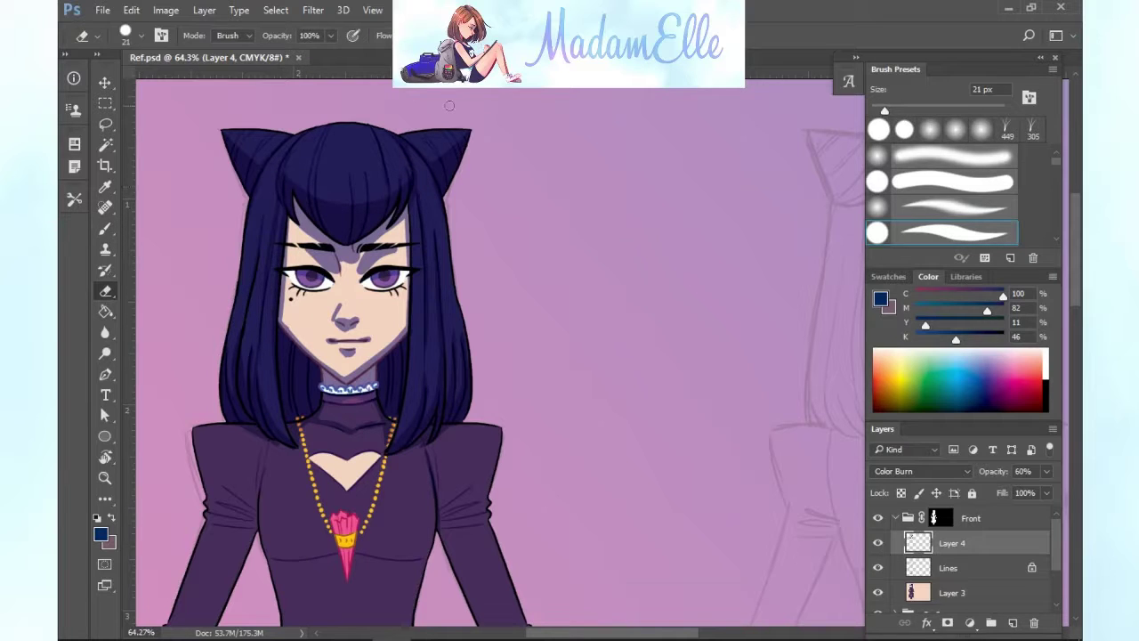
key(b)
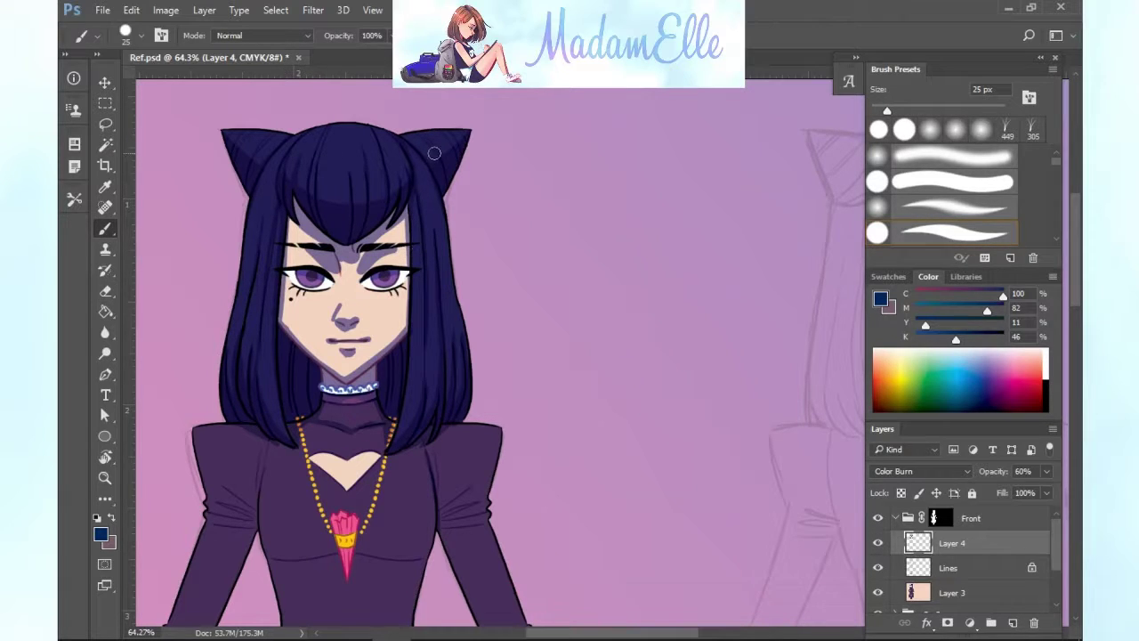
Erase the shading between the brows and reshape the shadows above both eyes, alternating a 21 px eraser and a 25 px brush.
key(e)
mouse_move(354, 253)
mouse_down()
mouse_move(356, 265)
mouse_move(397, 249)
mouse_move(312, 260)
mouse_move(363, 258)
mouse_move(302, 239)
mouse_move(320, 267)
mouse_move(302, 258)
mouse_move(382, 253)
mouse_up()
key(b)
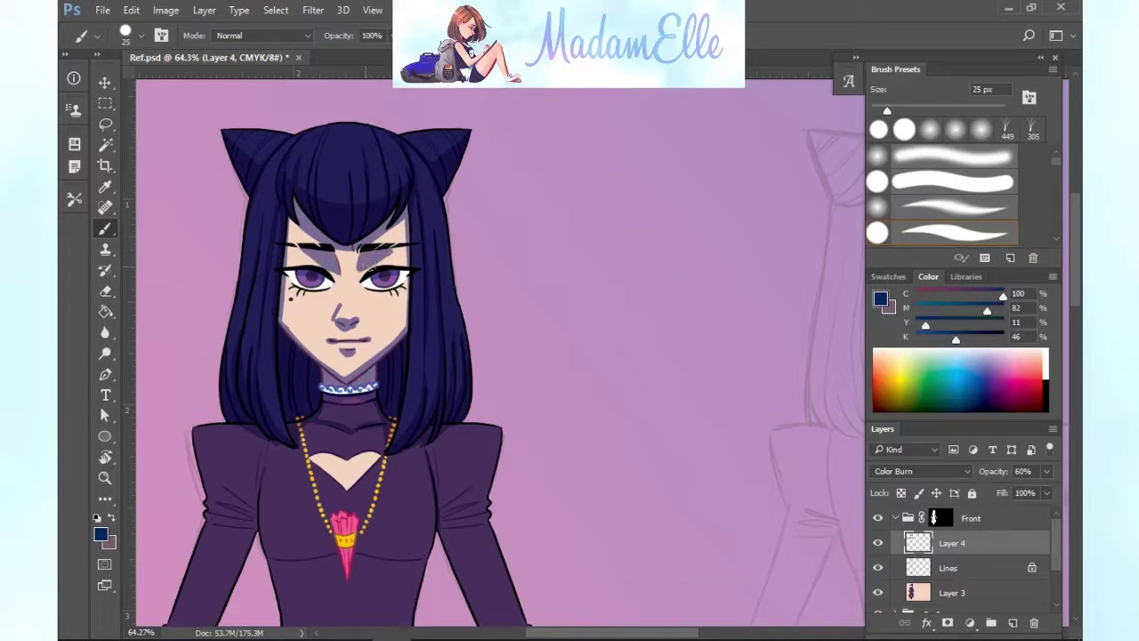
key(e)
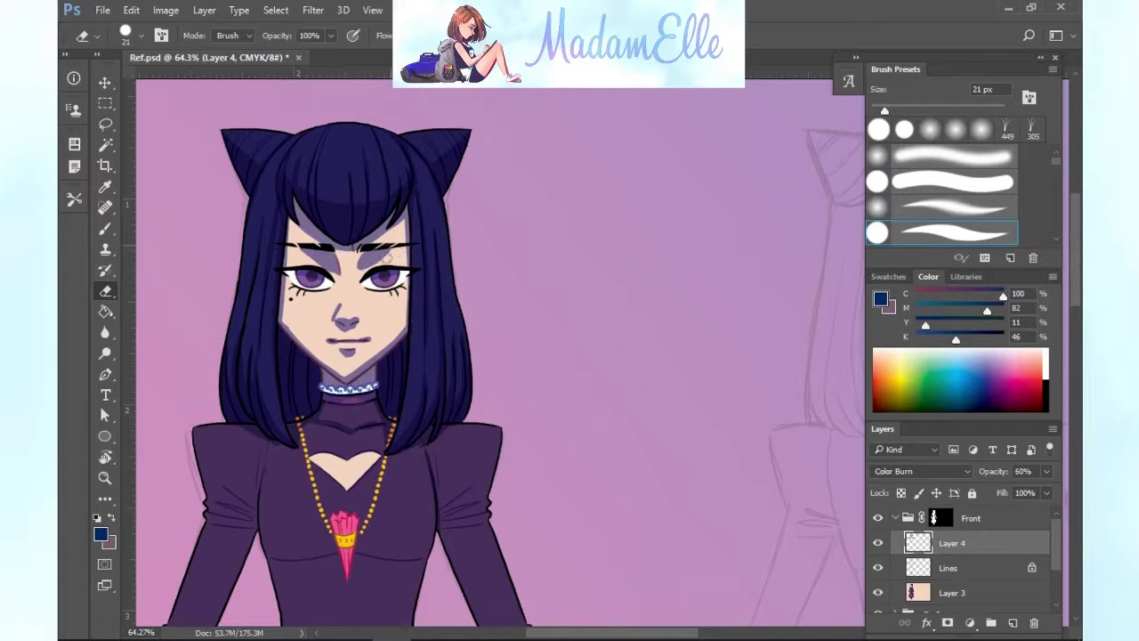
drag(334, 272, 312, 251)
key(b)
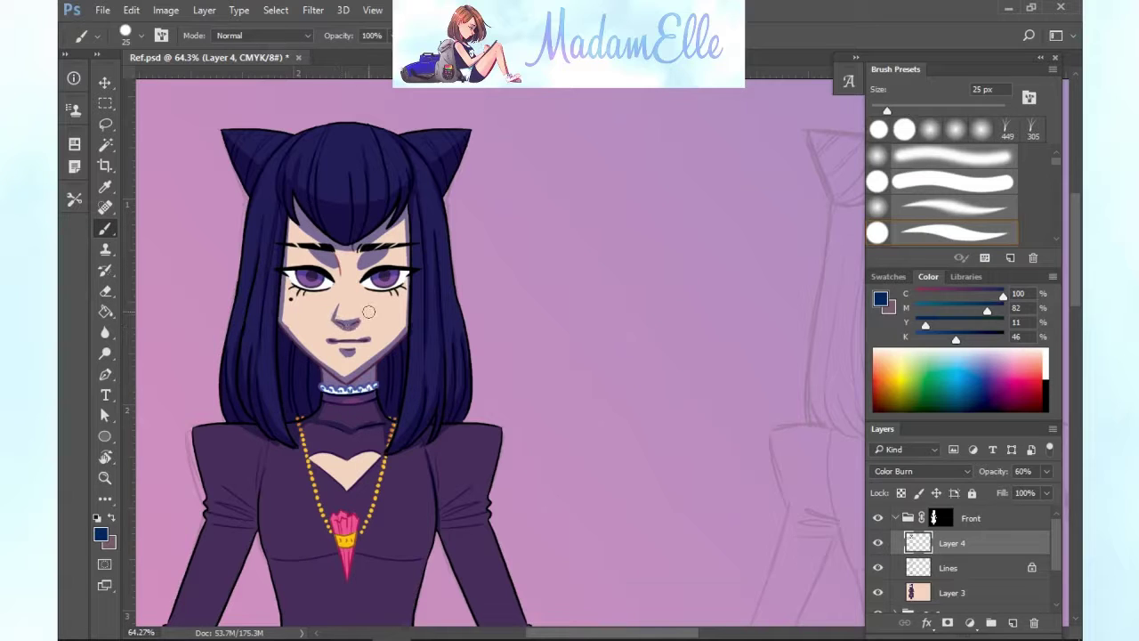
key(e)
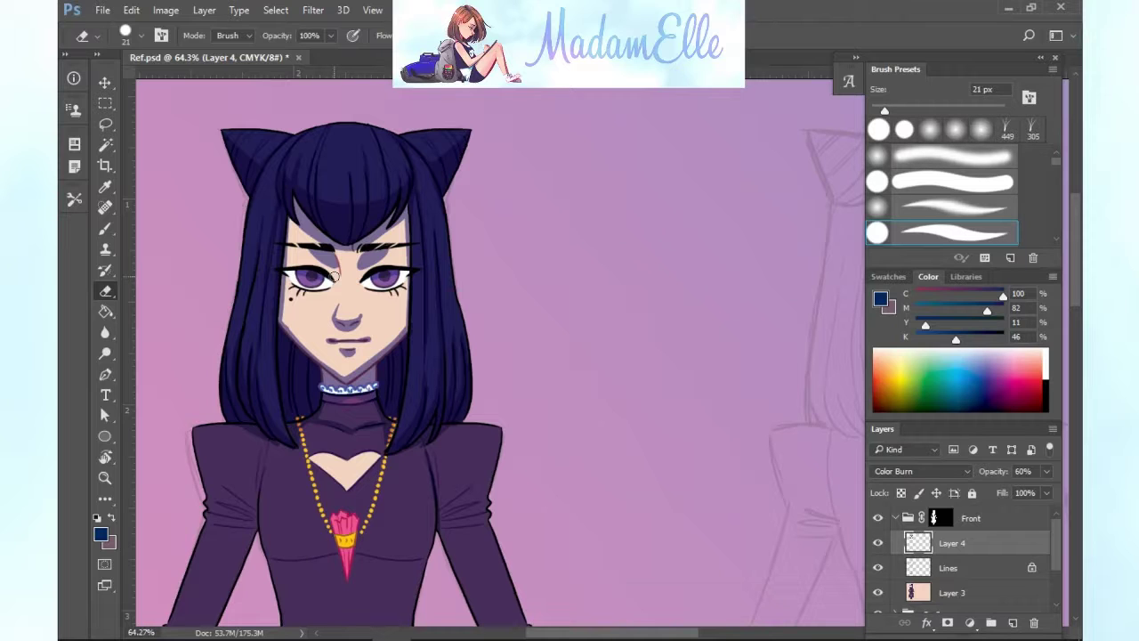
key(b)
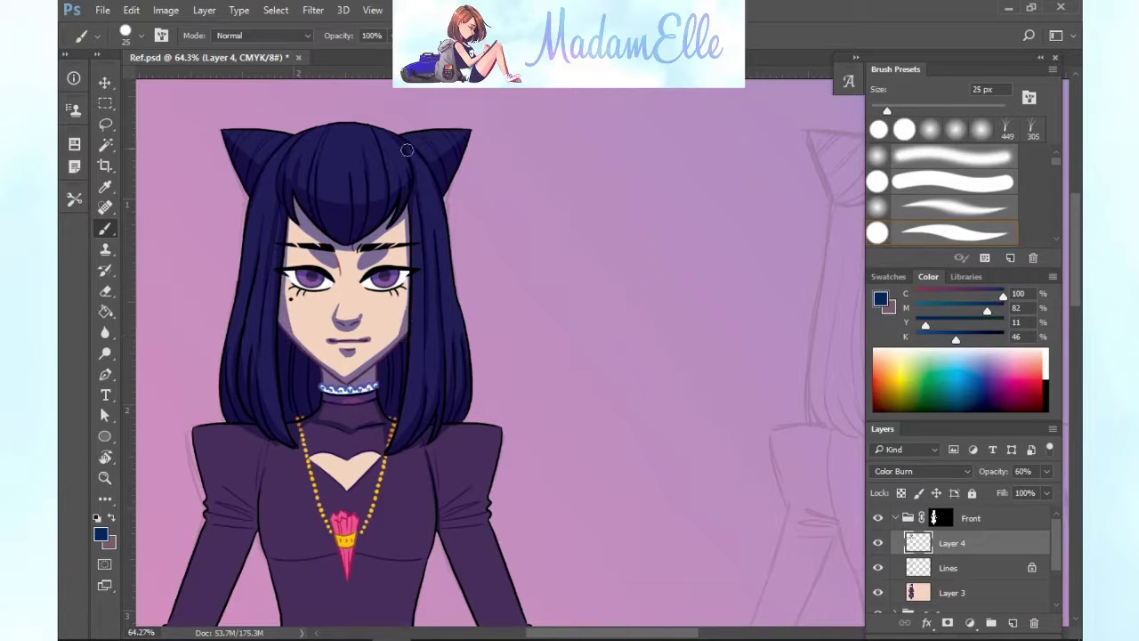
Reshape the shadow beside and beneath the nose, alternating a 21 px eraser and a 14 px brush.
key(e)
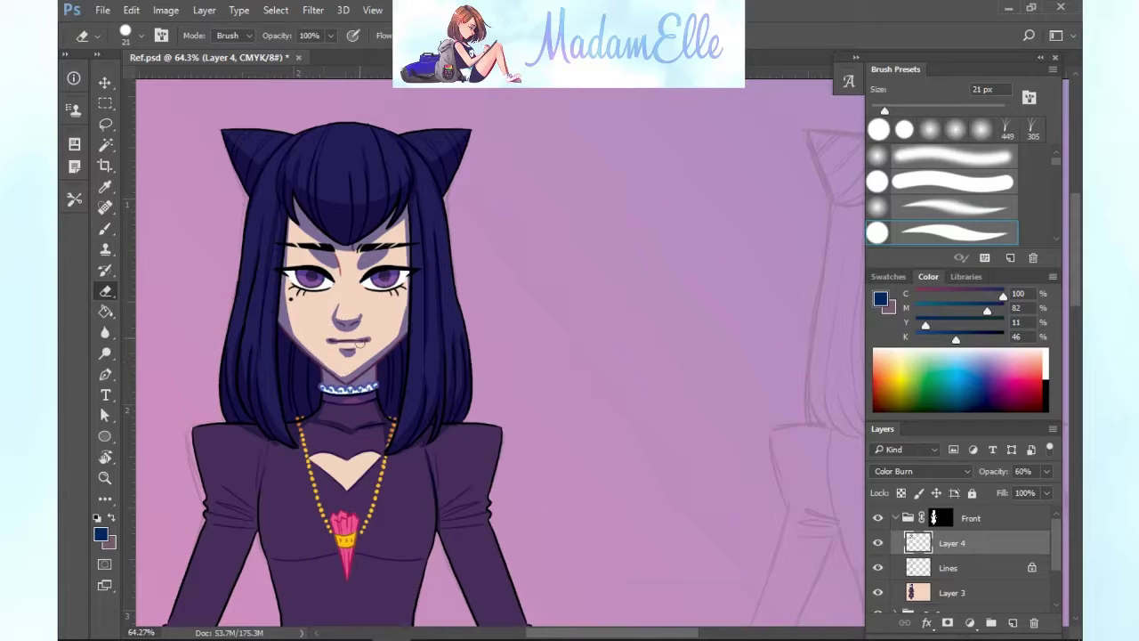
mouse_move(294, 329)
mouse_down()
mouse_move(290, 279)
mouse_move(292, 335)
mouse_move(342, 329)
mouse_up()
click(105, 312)
click(105, 292)
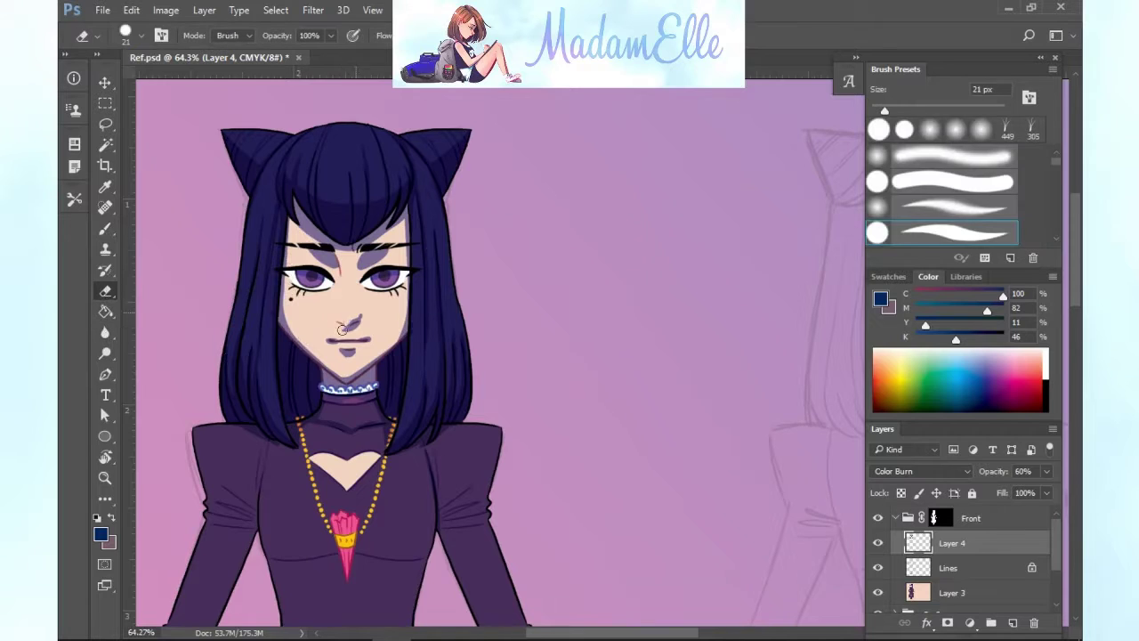
scroll(342, 329, up, 3)
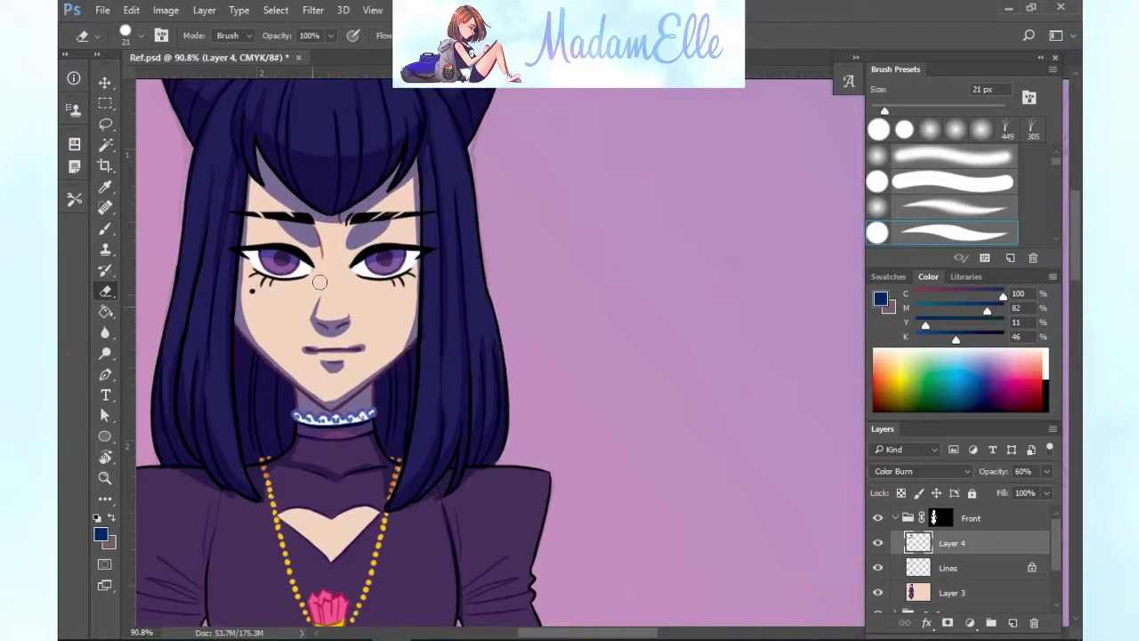
key(b)
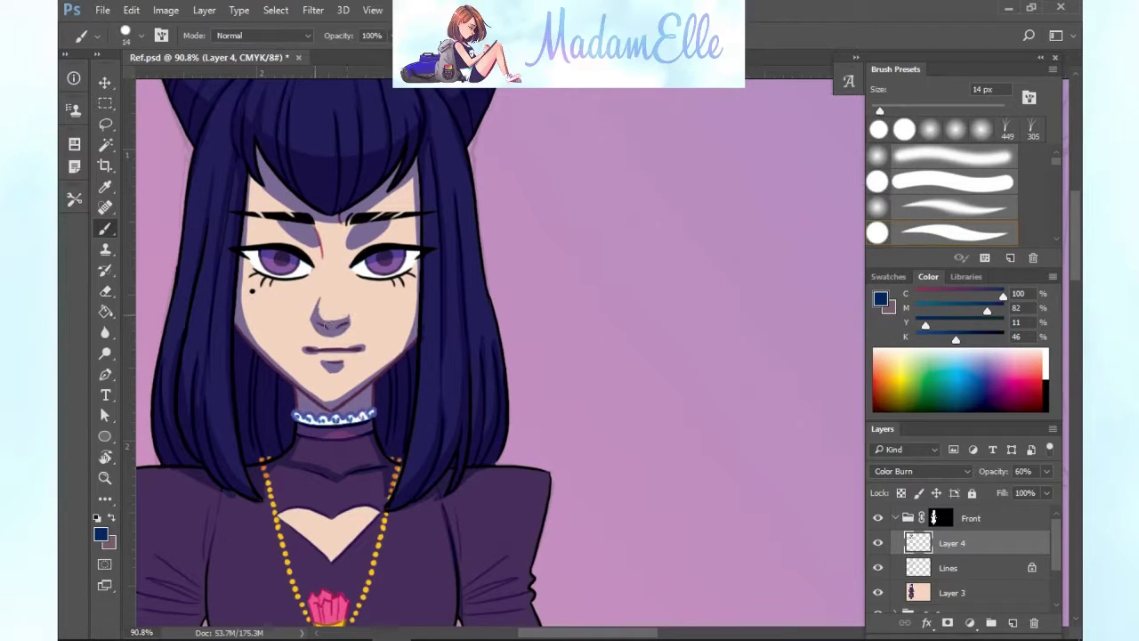
key(e)
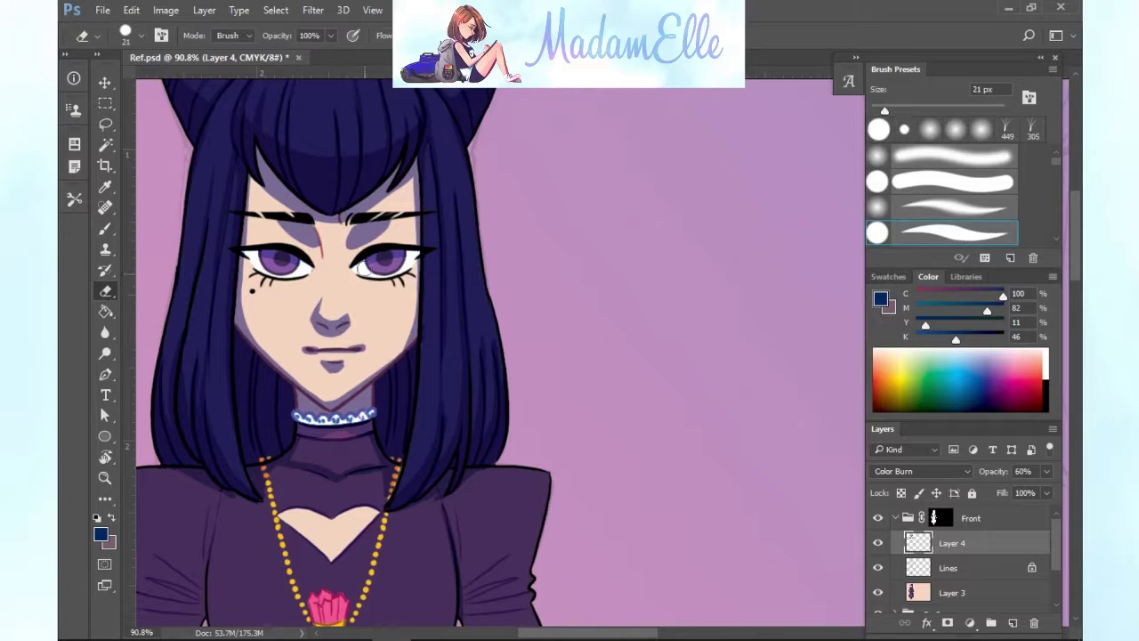
key(b)
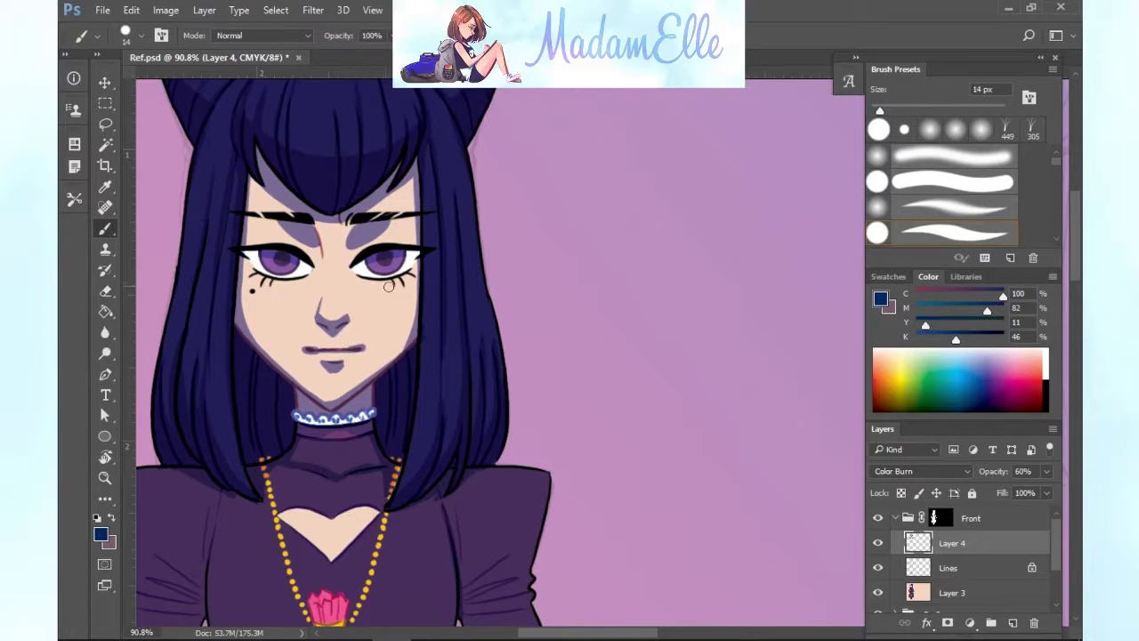
Refine the shading at the mouth corners and reshape the shadow below the lower lip with brush and eraser.
mouse_move(351, 347)
mouse_down()
mouse_move(375, 326)
mouse_move(373, 300)
mouse_move(333, 342)
mouse_move(371, 342)
mouse_move(320, 355)
mouse_move(359, 356)
mouse_up()
key(e)
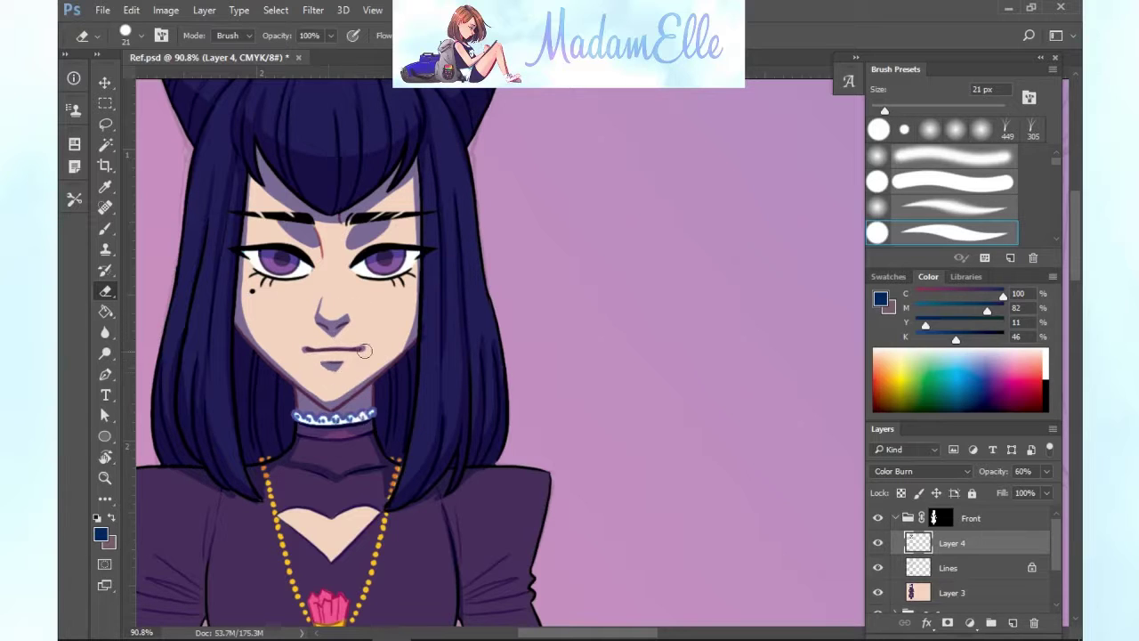
key(b)
drag(319, 361, 345, 361)
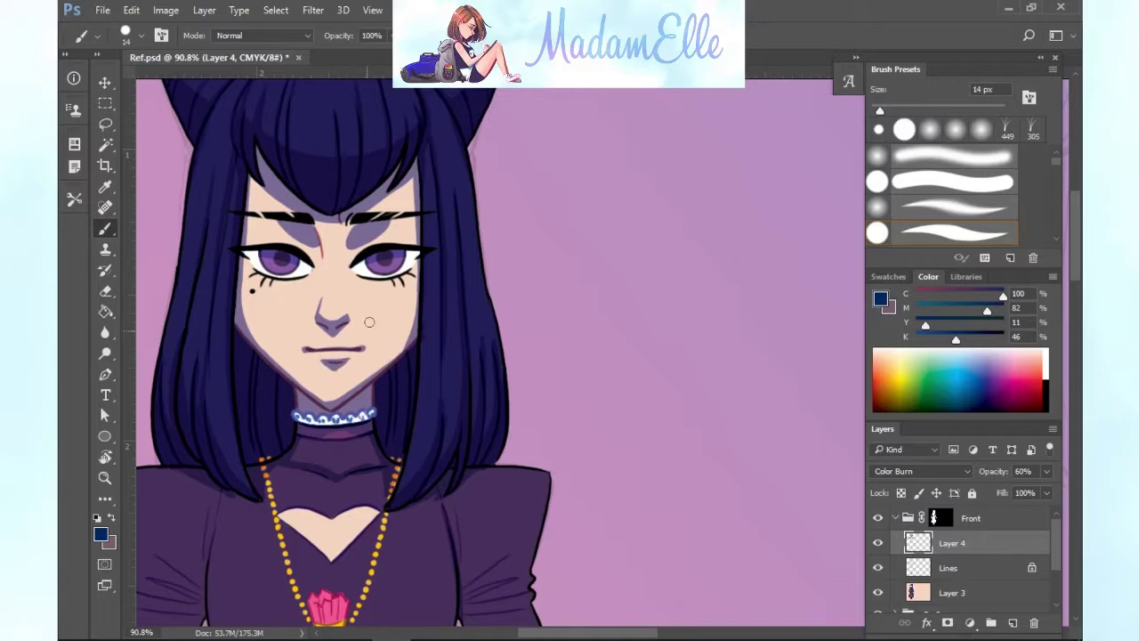
key(e)
key(b)
key(e)
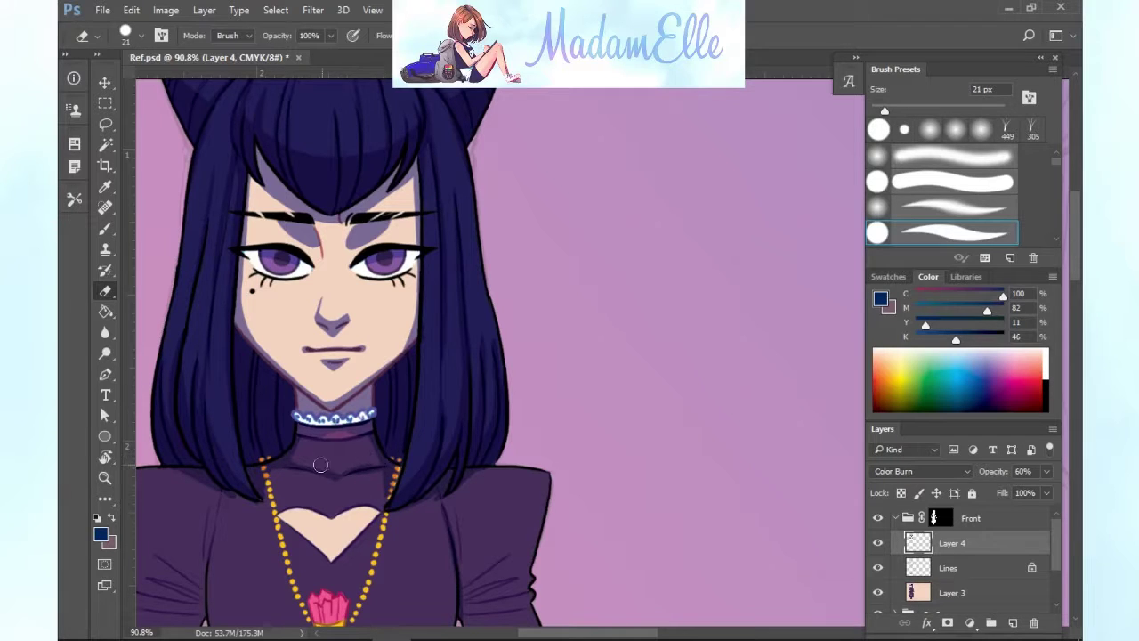
Touch up the shadows beneath the hair on the shoulders and shade the heart-shaped neckline's upper edge with the 14 px brush.
key(b)
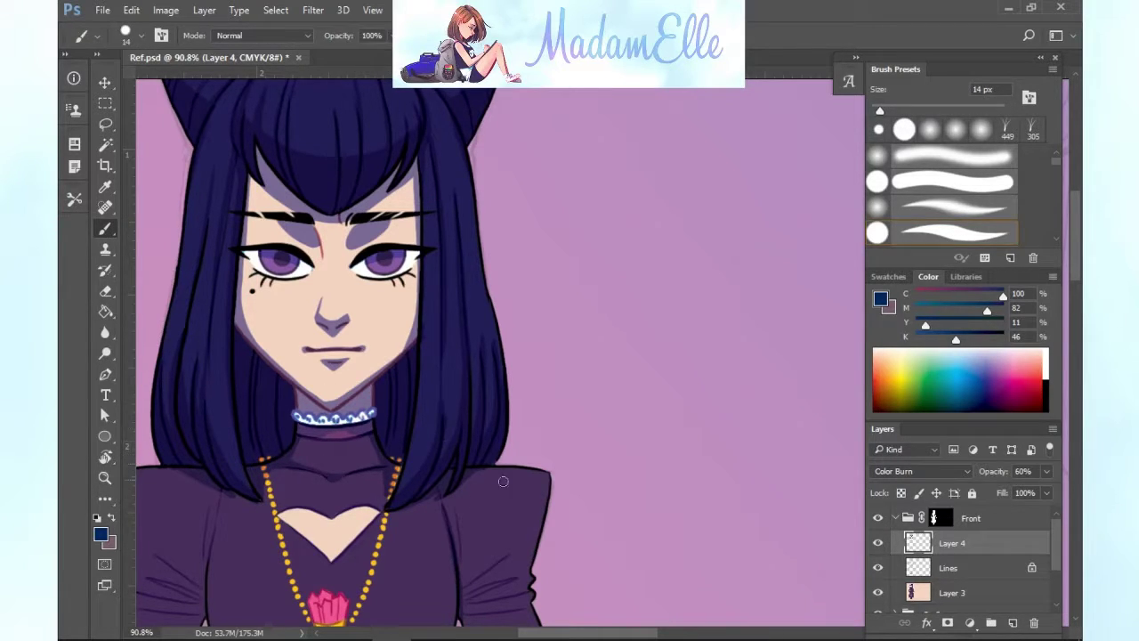
key(e)
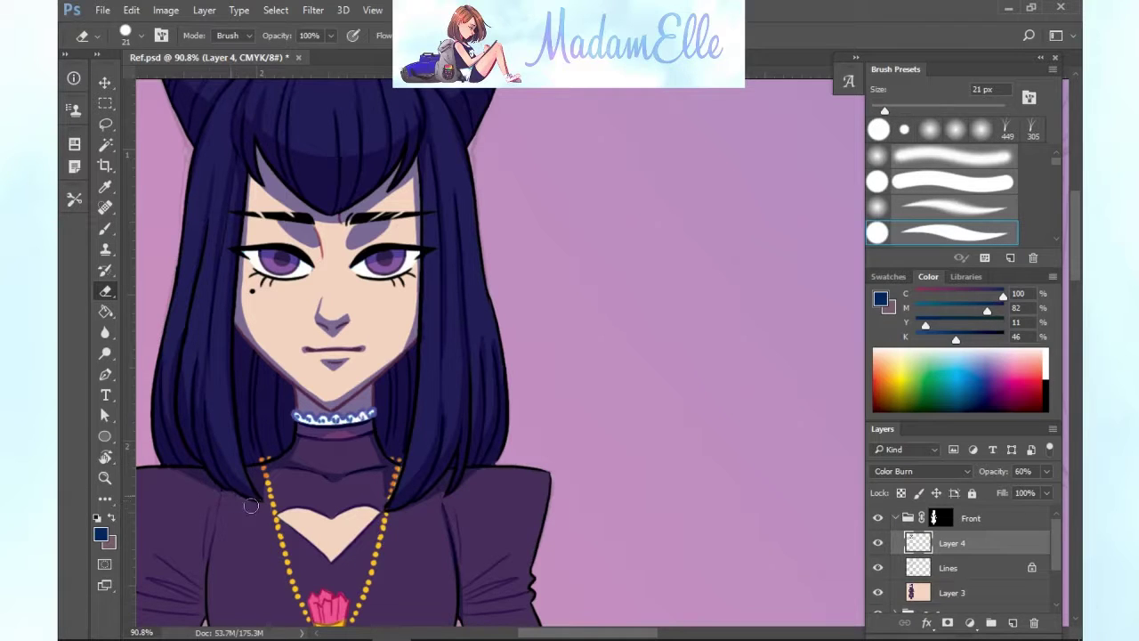
key(b)
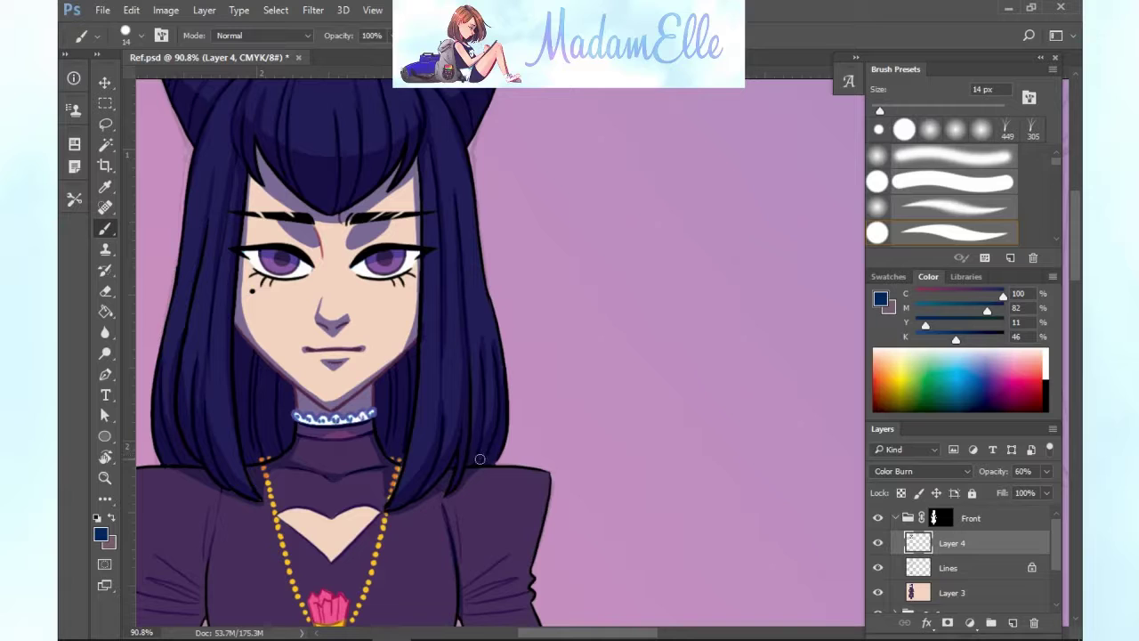
mouse_move(283, 513)
mouse_down()
mouse_move(369, 496)
mouse_move(315, 514)
mouse_move(381, 512)
mouse_up()
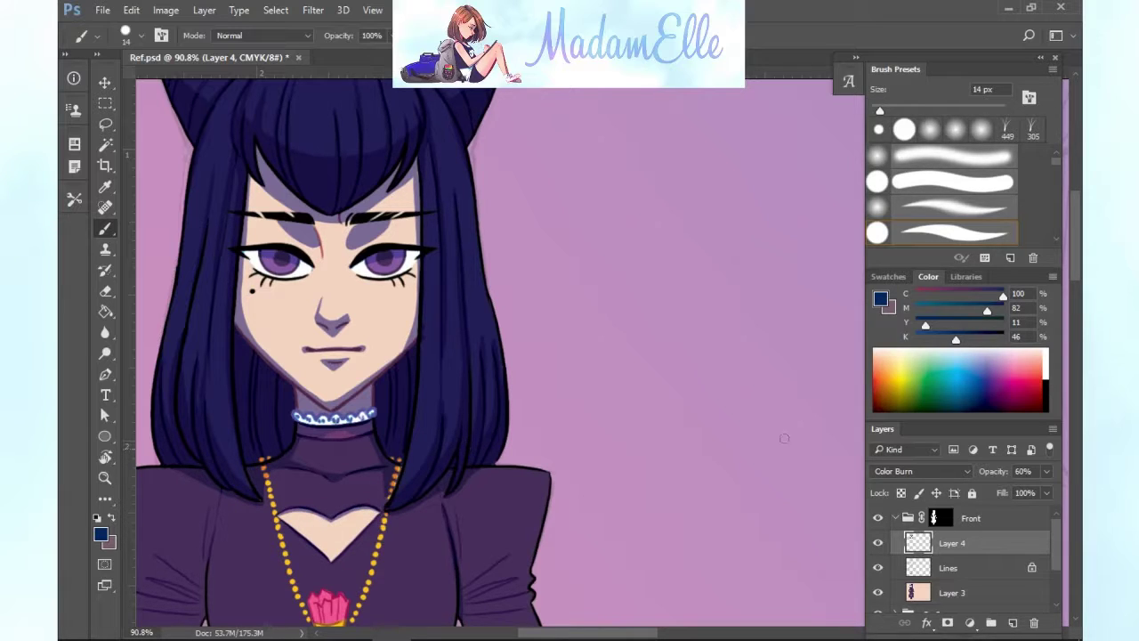
drag(1077, 268, 1076, 285)
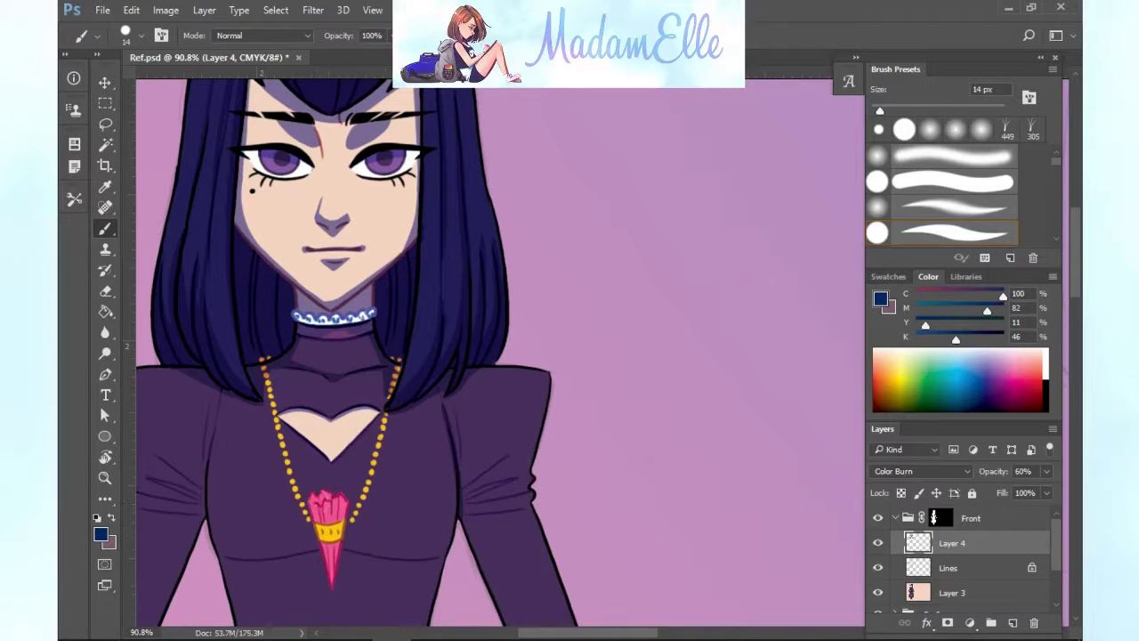
click(421, 625)
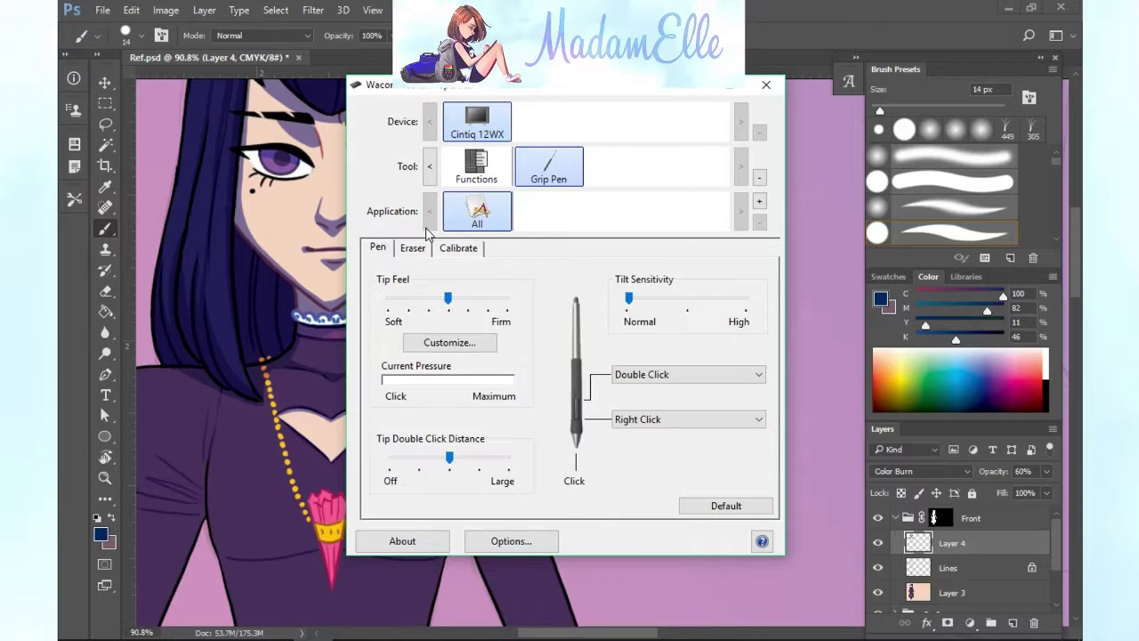
click(449, 343)
click(649, 471)
drag(448, 300, 488, 306)
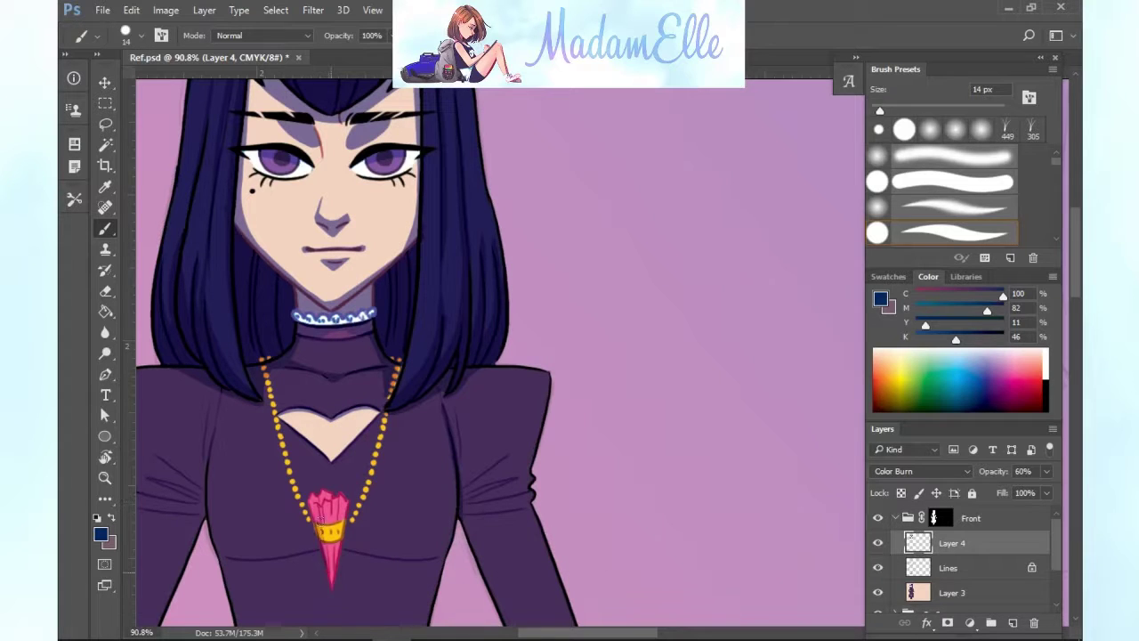
Set the brush size to 17 px and review the Wacom pen's side switch and handedness options.
key(bracketright)
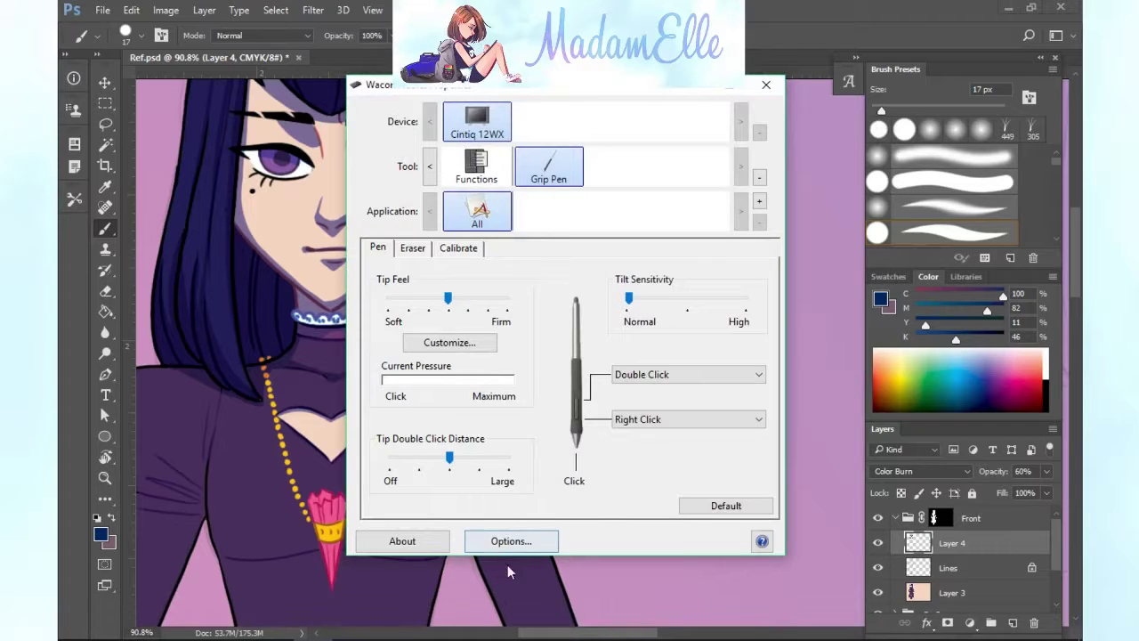
click(503, 543)
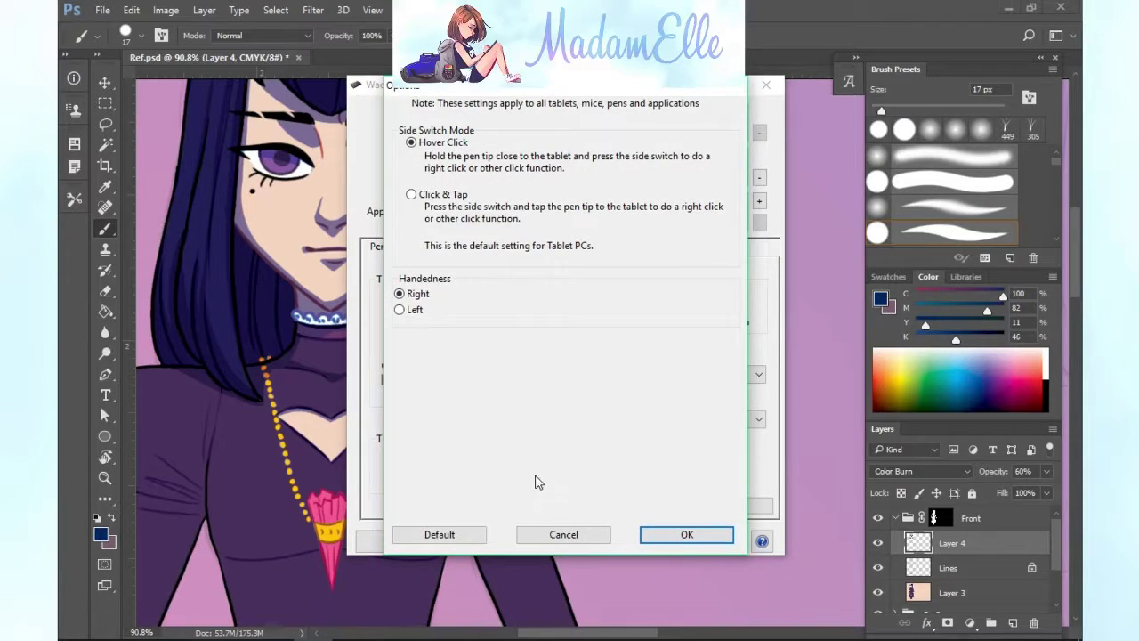
click(559, 534)
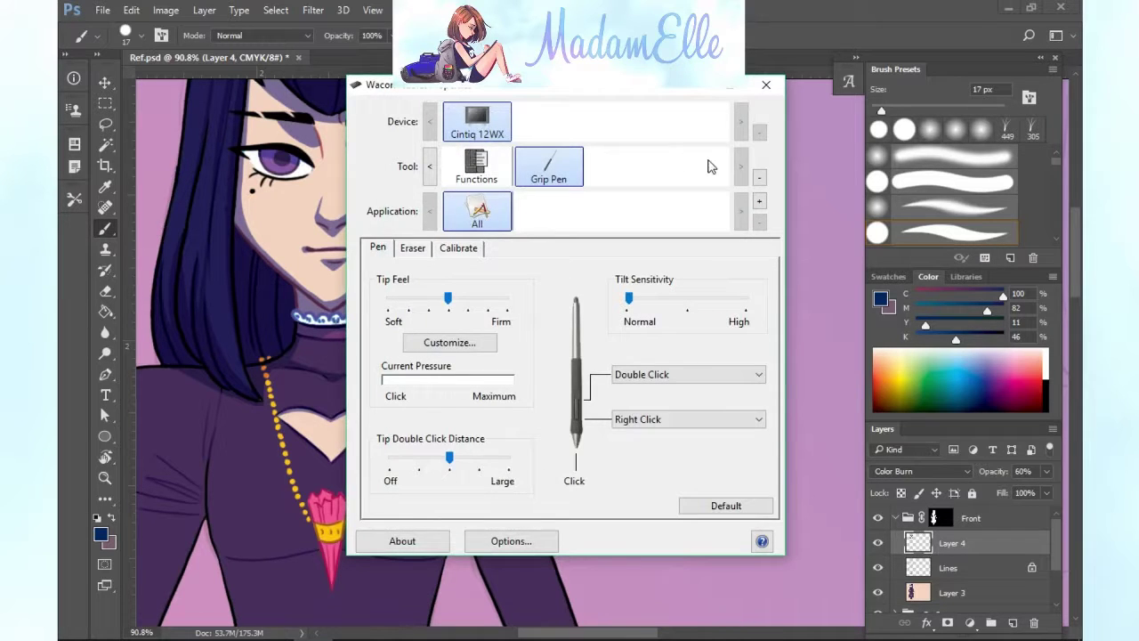
click(766, 84)
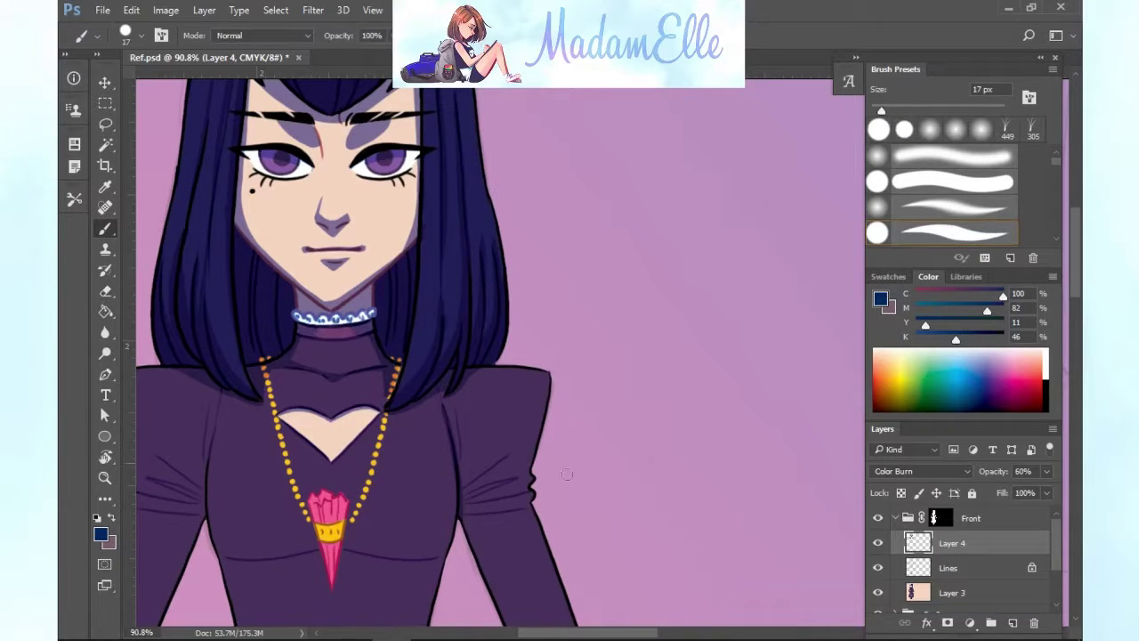
Paint shadows on the puff sleeve at the image's left, along its outer edge, armhole seam and gathered folds.
drag(532, 633, 505, 632)
mouse_move(404, 397)
mouse_down()
mouse_move(389, 458)
mouse_move(388, 429)
mouse_move(387, 514)
mouse_up()
mouse_move(313, 507)
mouse_down()
mouse_move(387, 514)
mouse_move(321, 495)
mouse_move(383, 491)
mouse_up()
mouse_move(341, 455)
mouse_down()
mouse_move(368, 465)
mouse_move(327, 434)
mouse_up()
mouse_move(392, 507)
mouse_down()
mouse_move(417, 549)
mouse_move(411, 578)
mouse_up()
drag(297, 380, 327, 470)
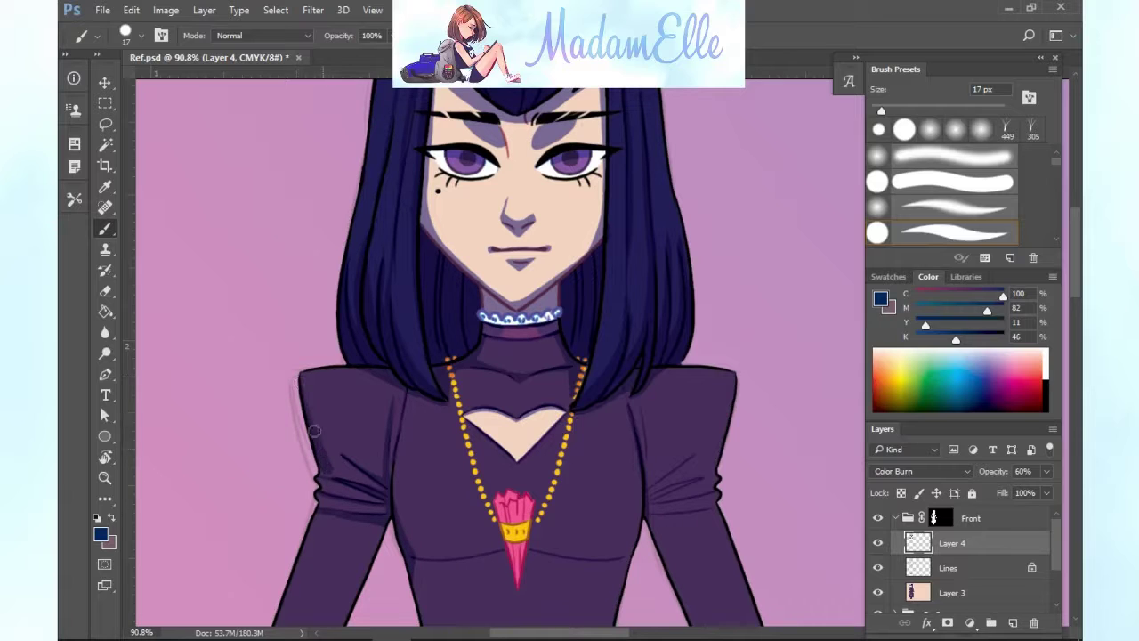
Refine the same sleeve's fold shadows with the eraser and 17 px brush, and shade the seam beneath the bust.
key(e)
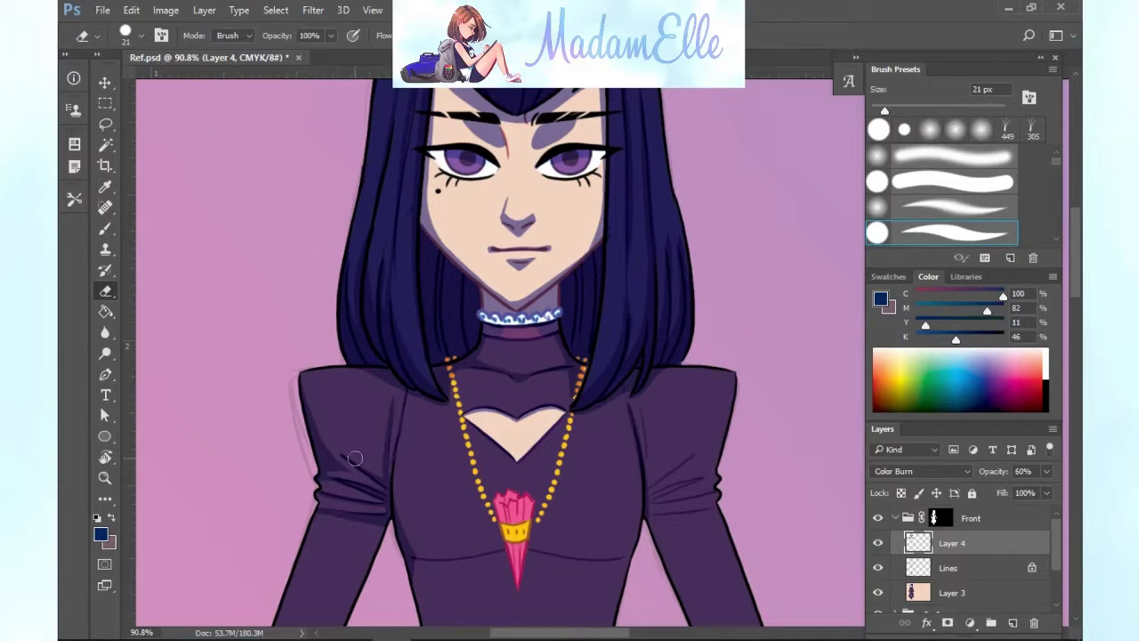
key(b)
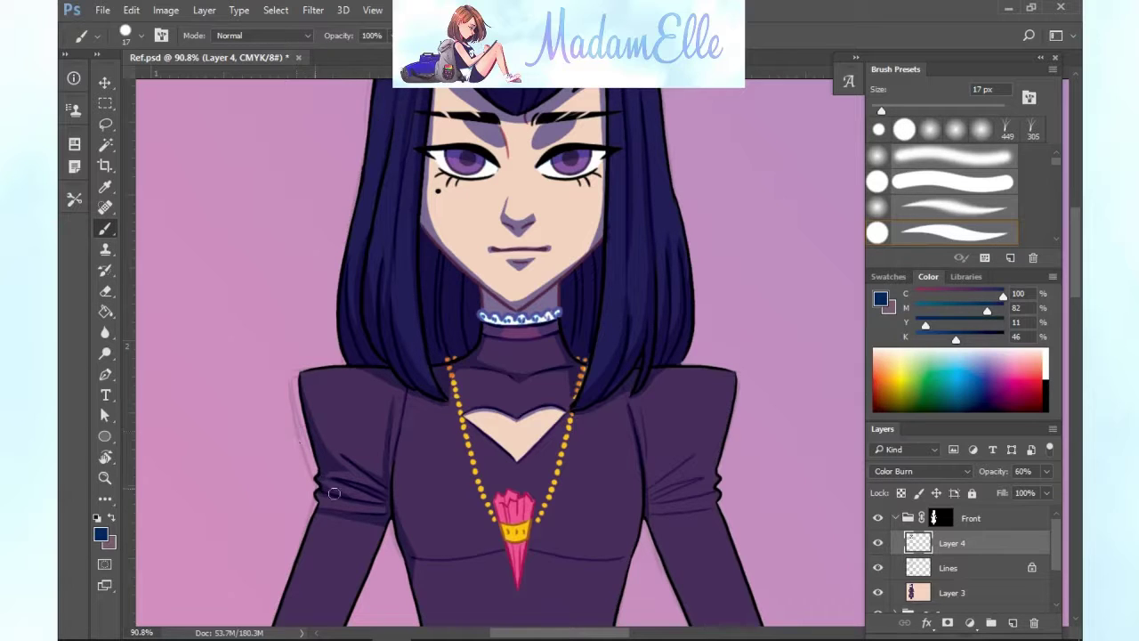
mouse_move(329, 491)
mouse_down()
mouse_move(355, 512)
mouse_move(395, 517)
mouse_move(363, 517)
mouse_up()
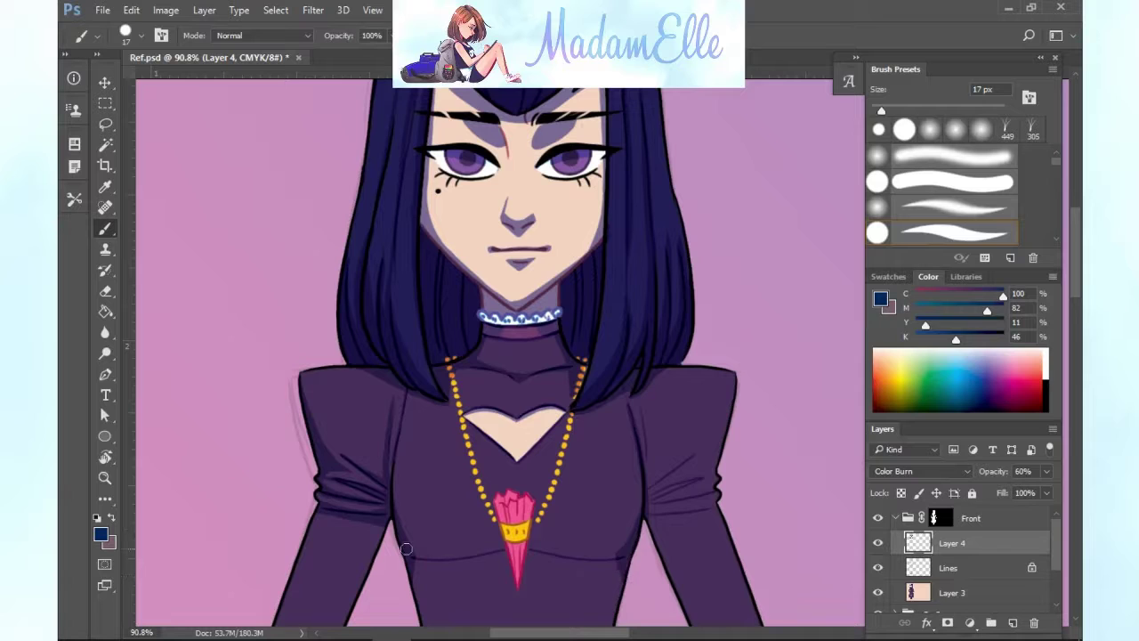
drag(446, 558, 628, 554)
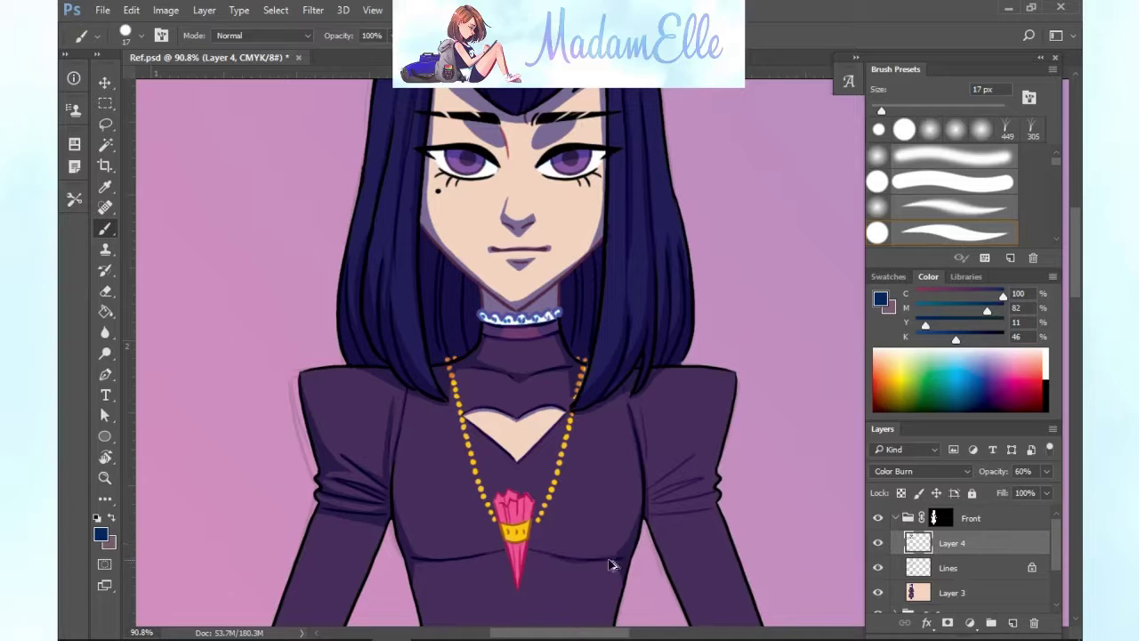
Shade the opposite puff sleeve's armhole seam, gathered folds and outer edge with the 17 px brush.
scroll(636, 305, down, 3)
mouse_move(635, 305)
mouse_down()
mouse_move(657, 392)
mouse_move(688, 361)
mouse_up()
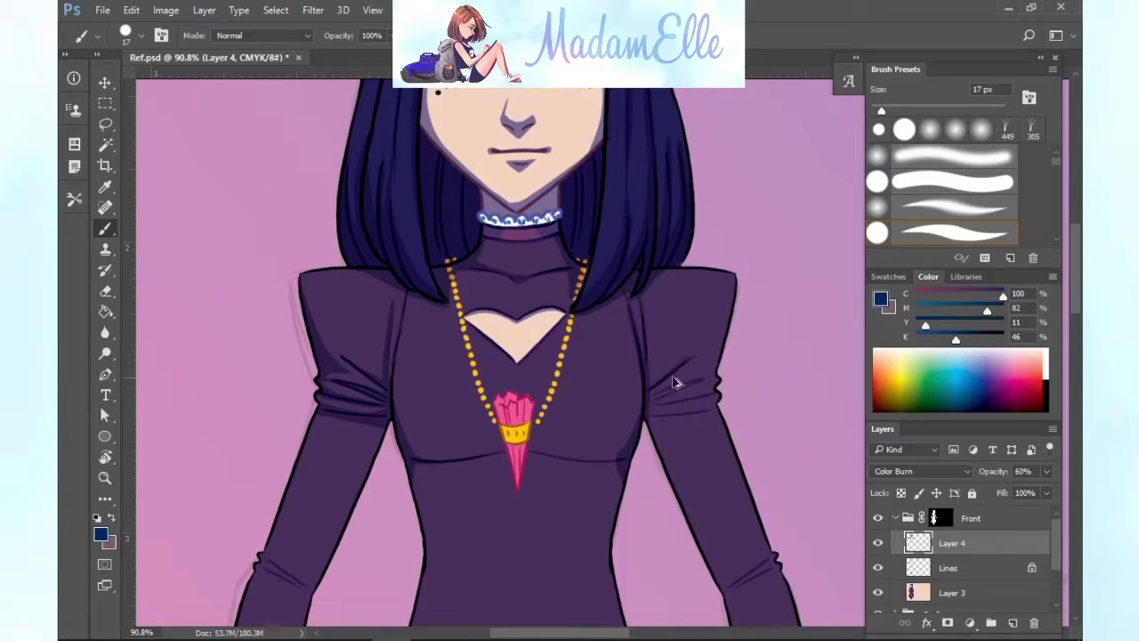
mouse_move(652, 398)
mouse_down()
mouse_move(698, 382)
mouse_move(694, 400)
mouse_move(655, 408)
mouse_move(681, 417)
mouse_move(658, 417)
mouse_up()
drag(731, 294, 709, 372)
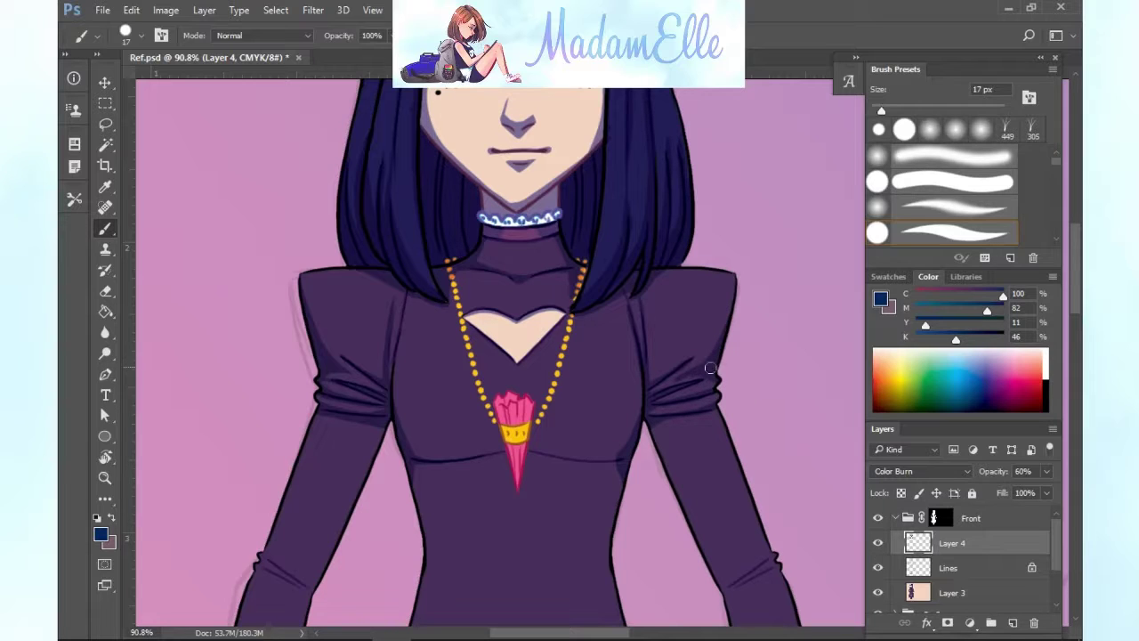
key(e)
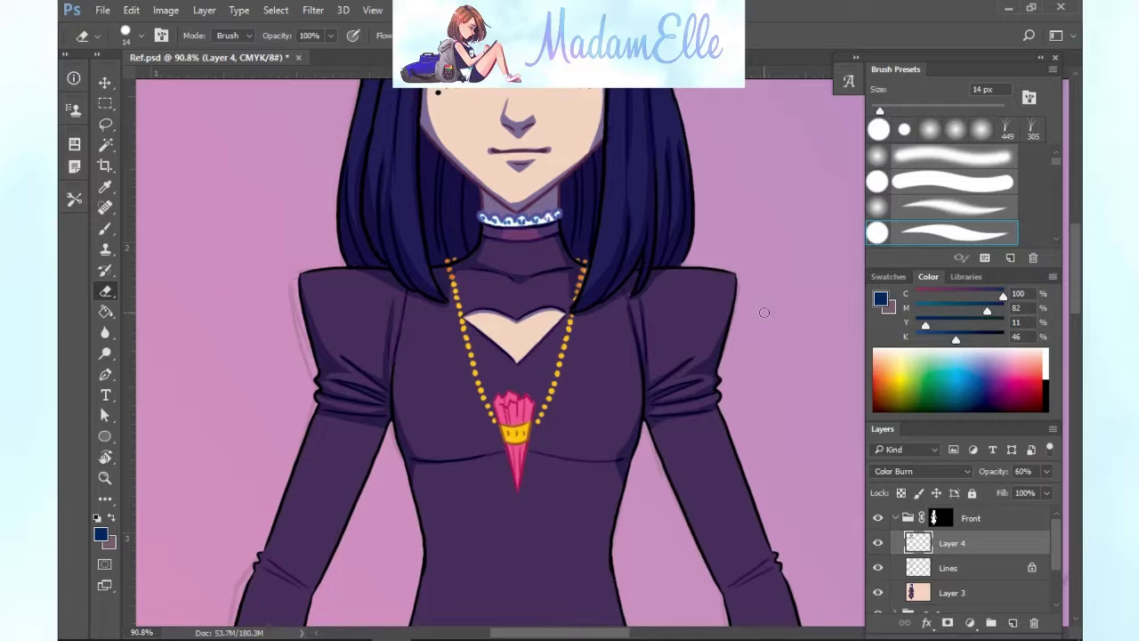
Paint shadows along the necklace beads and around the pendant's pointed lower end with the 17 px brush.
click(115, 228)
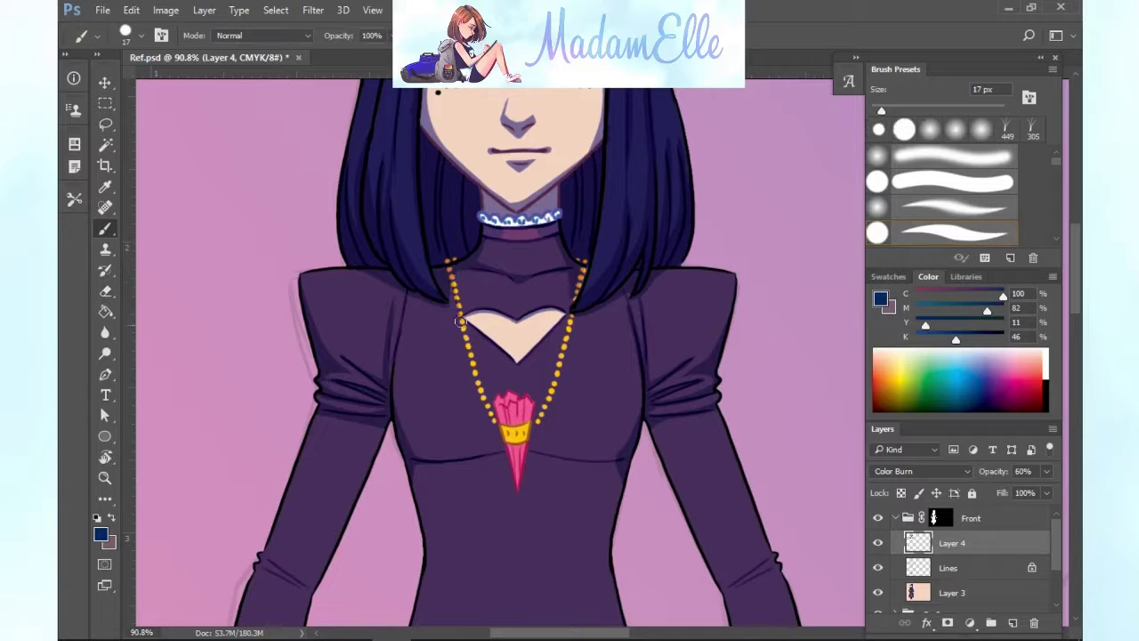
scroll(458, 323, up, 2)
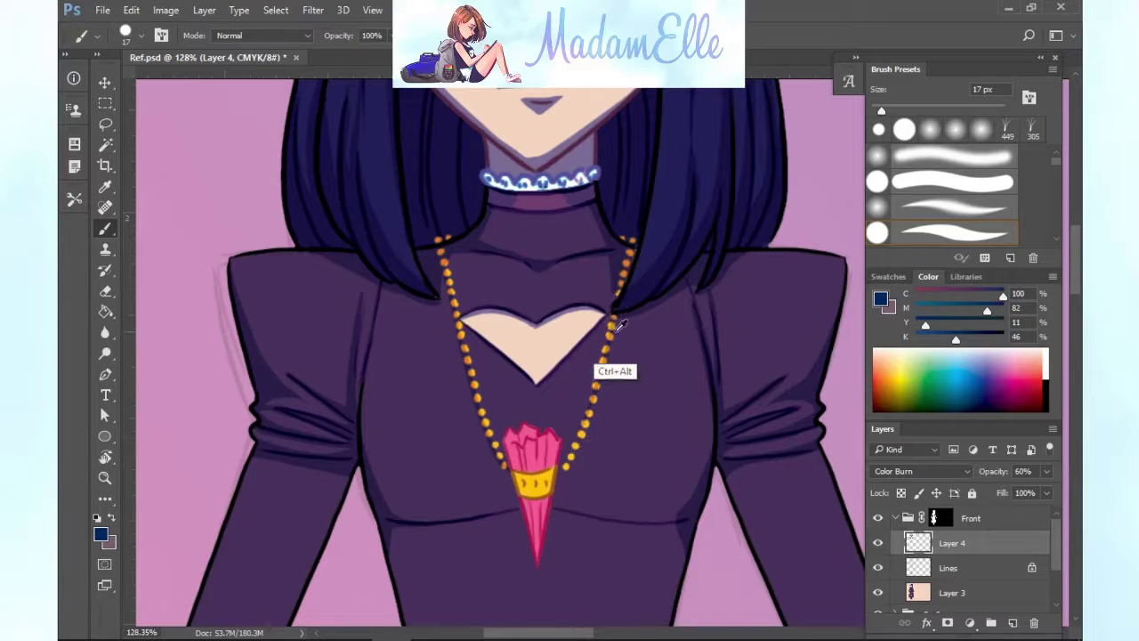
drag(511, 471, 533, 564)
drag(559, 476, 539, 563)
drag(526, 534, 533, 587)
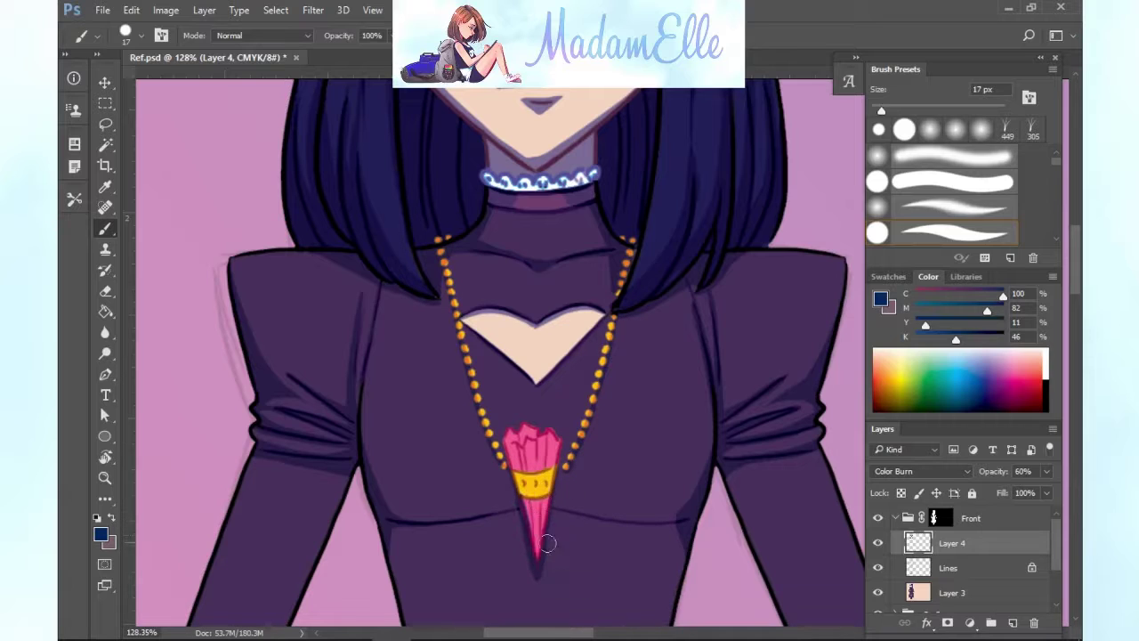
Shade the pendant's pink crystals and gold band on Layer 4, redoing the first stroke.
click(936, 518)
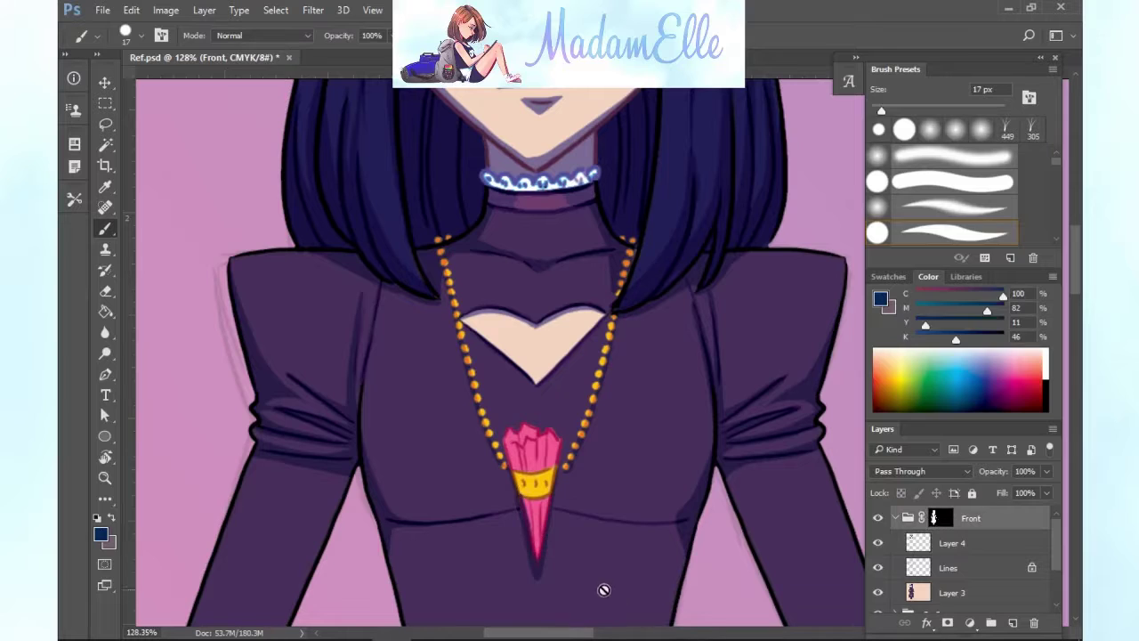
click(956, 542)
mouse_move(524, 509)
mouse_down()
mouse_move(537, 554)
mouse_move(531, 475)
mouse_move(557, 468)
mouse_move(517, 470)
mouse_up()
key(ctrl+z)
mouse_move(539, 537)
mouse_down()
mouse_move(555, 454)
mouse_move(534, 538)
mouse_move(540, 443)
mouse_up()
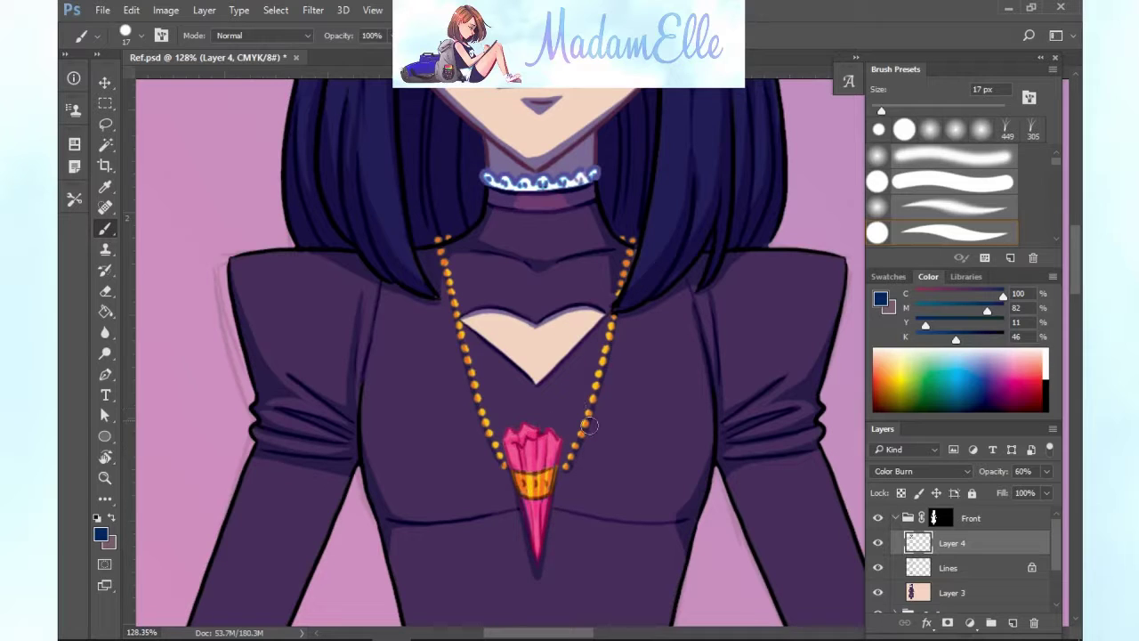
Erase the shading from the pendant's gold band with a 14 px eraser.
click(105, 291)
mouse_move(533, 478)
mouse_down()
mouse_move(539, 490)
mouse_move(519, 474)
mouse_up()
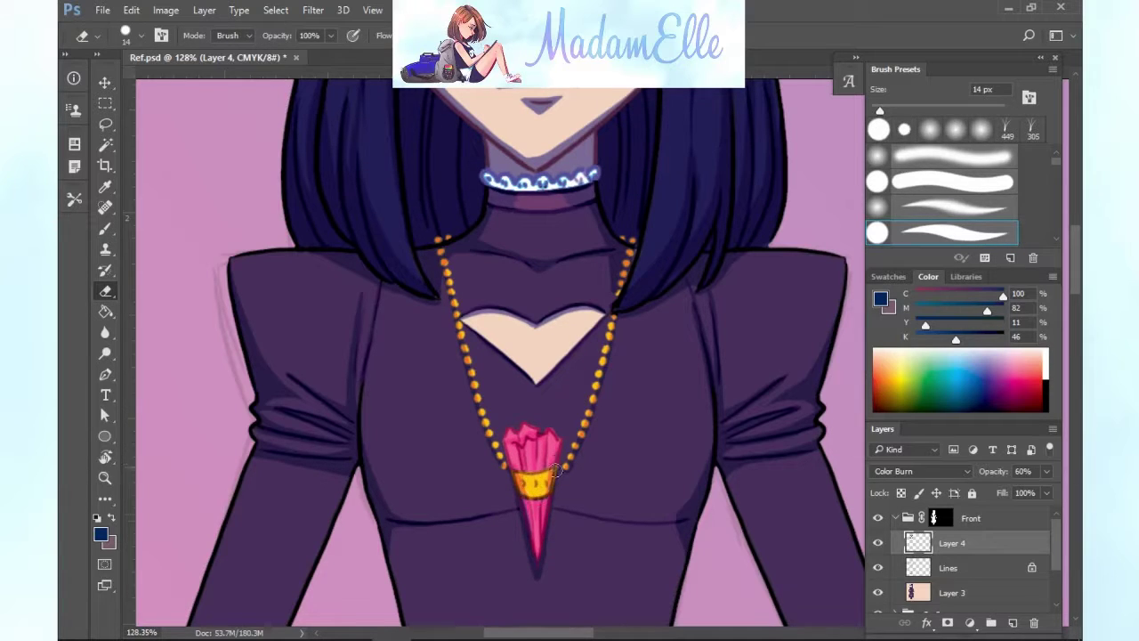
drag(526, 481, 547, 494)
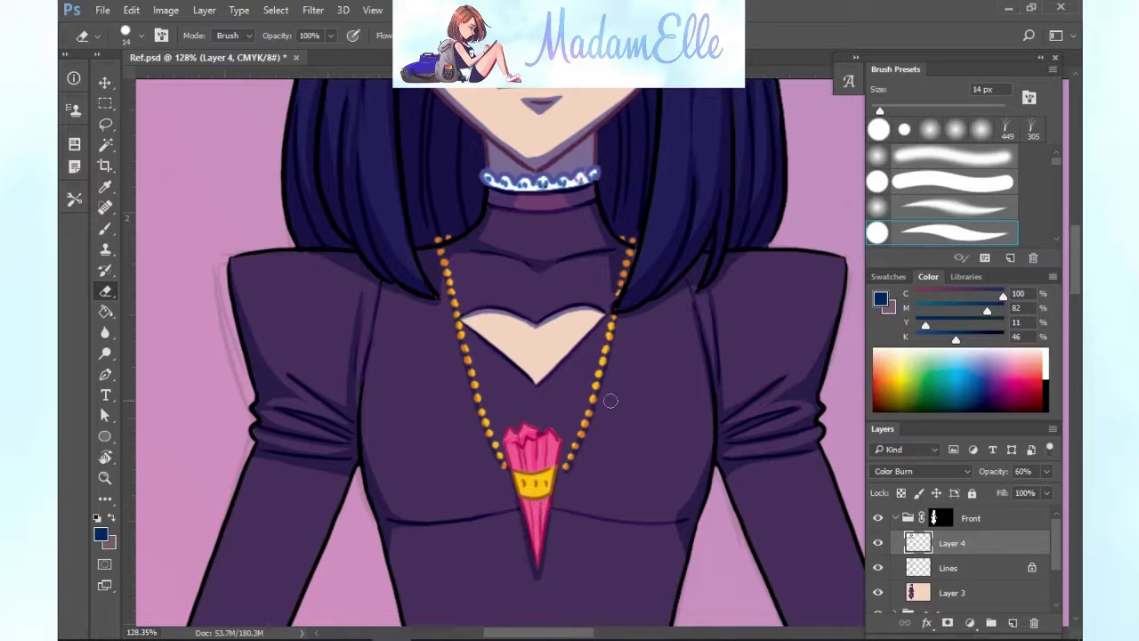
Erase stray shading on the pendant's crystals with the 14 px eraser and repaint the shadow along its pointed lower end.
mouse_move(534, 455)
mouse_down()
mouse_move(539, 591)
mouse_move(558, 443)
mouse_up()
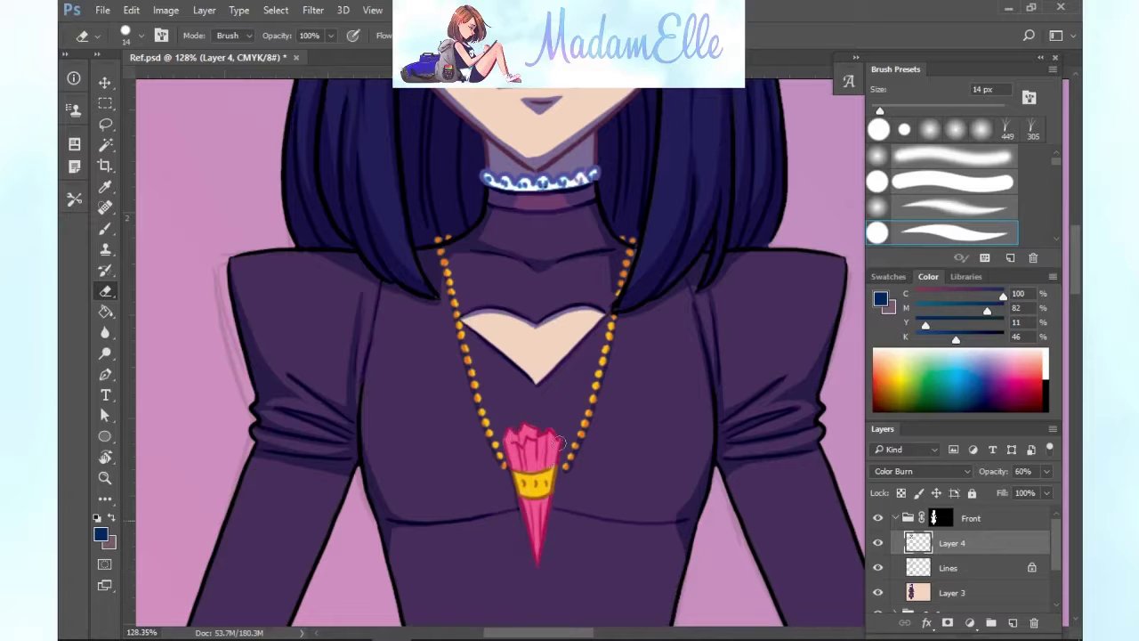
key(b)
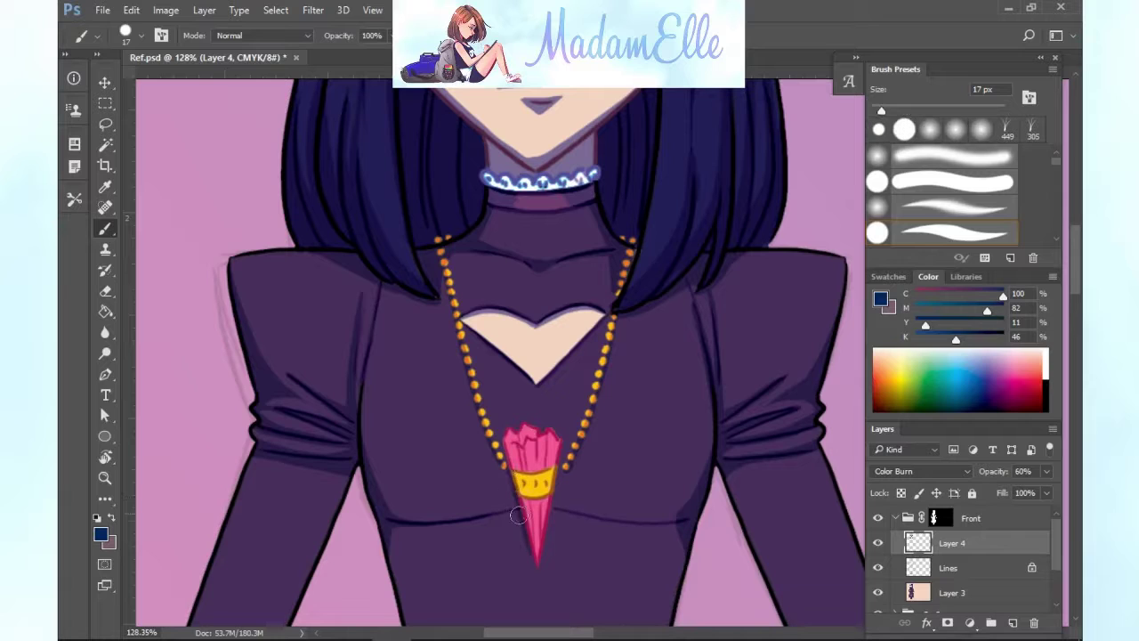
drag(556, 506, 540, 563)
drag(556, 474, 539, 574)
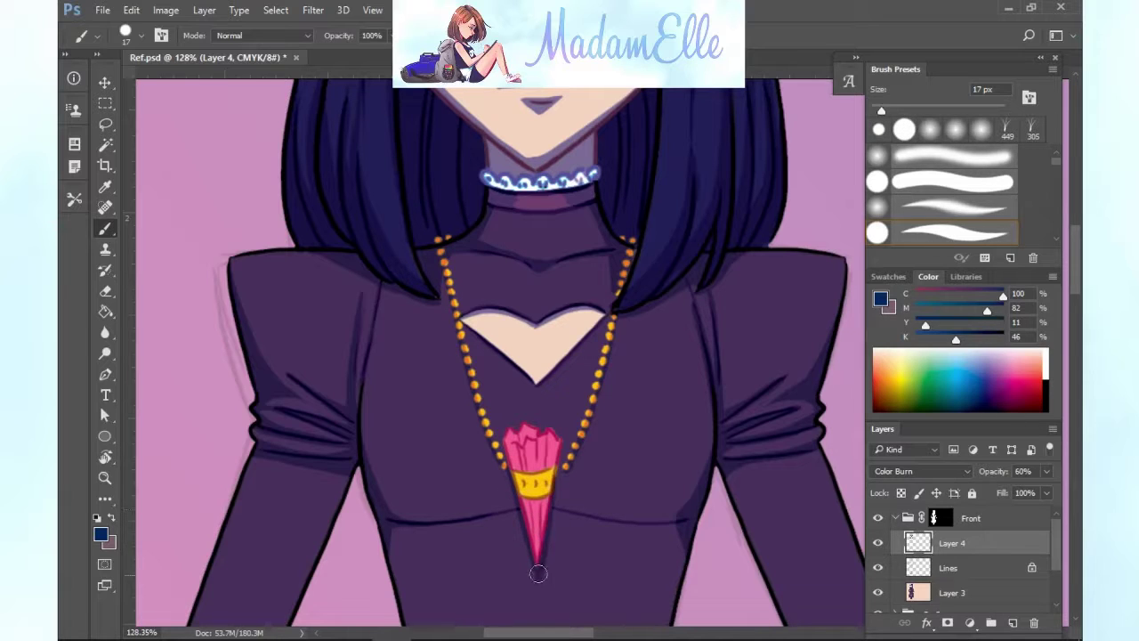
key(e)
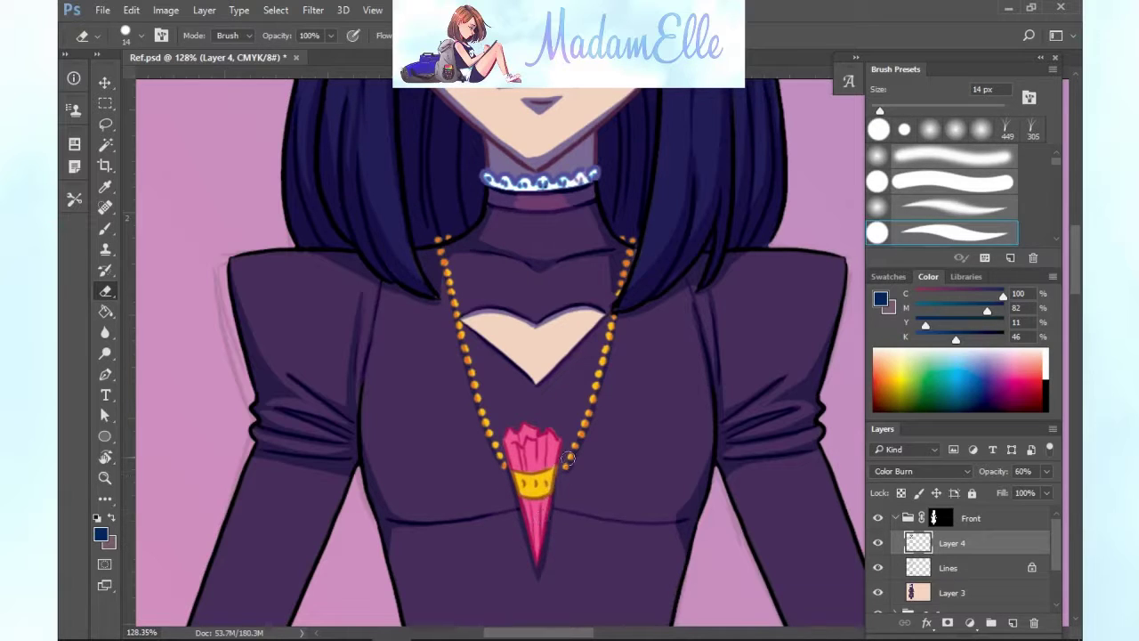
Shade both sides of the dress's V-shaped waist seam down to its point with the 17 px brush.
key(b)
scroll(719, 485, down, 1)
drag(1075, 290, 1078, 357)
mouse_move(398, 320)
mouse_down()
mouse_move(463, 365)
mouse_move(390, 330)
mouse_move(427, 333)
mouse_move(559, 455)
mouse_up()
mouse_move(712, 301)
mouse_down()
mouse_move(694, 337)
mouse_move(736, 316)
mouse_move(650, 366)
mouse_move(577, 432)
mouse_up()
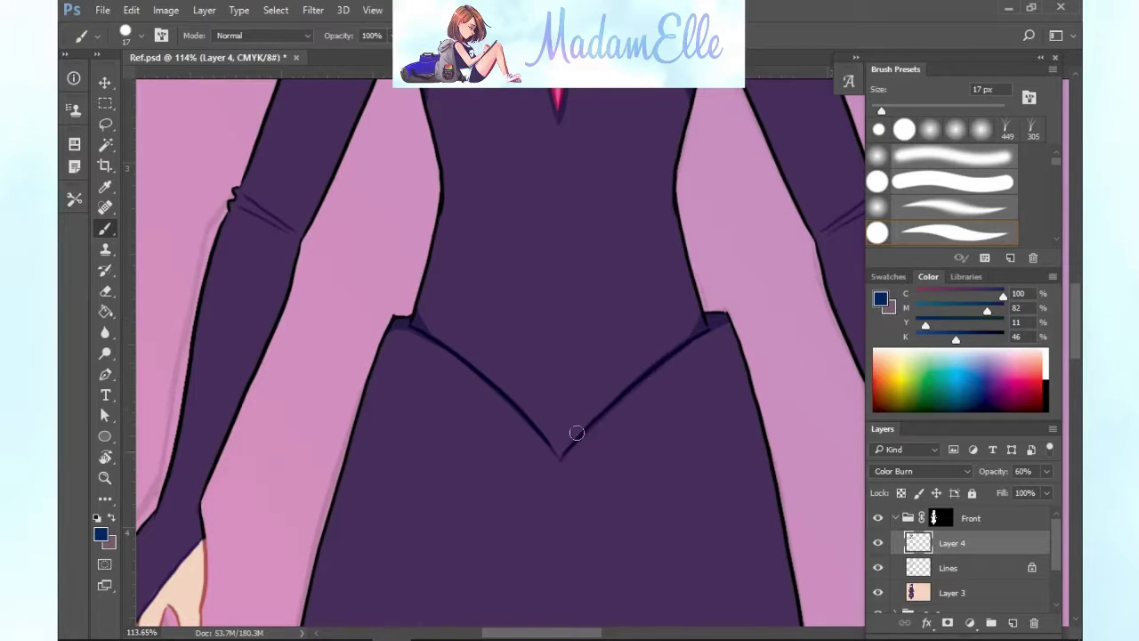
Shade the elbow folds on the character's right sleeve and clean their lower edge with the 14 px eraser.
scroll(713, 516, down, 3)
mouse_move(370, 298)
mouse_down()
mouse_move(400, 307)
mouse_move(370, 288)
mouse_move(418, 319)
mouse_move(368, 294)
mouse_up()
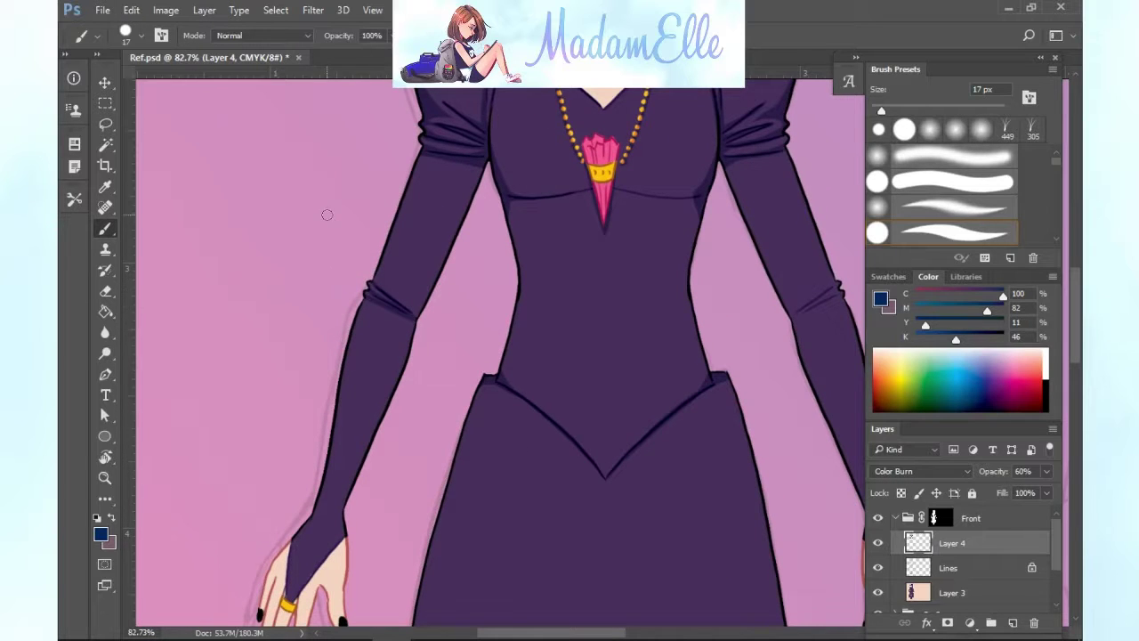
mouse_move(549, 633)
mouse_down()
mouse_move(573, 632)
mouse_move(527, 632)
mouse_up()
scroll(513, 473, up, 2)
drag(1075, 327, 1073, 313)
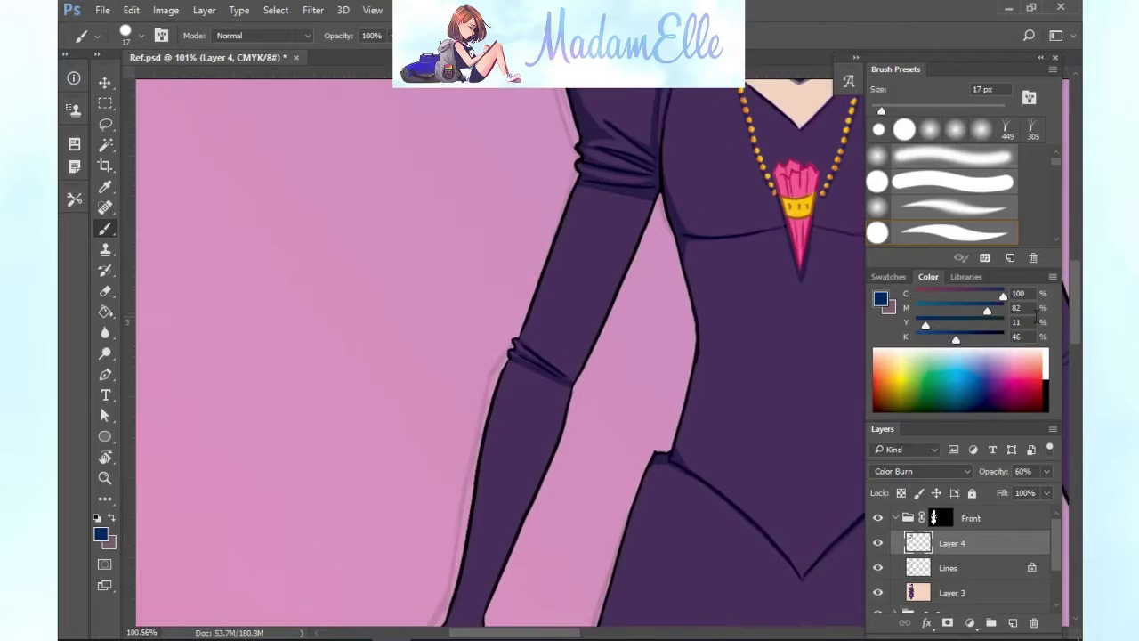
scroll(722, 351, up, 2)
key(e)
drag(481, 357, 530, 382)
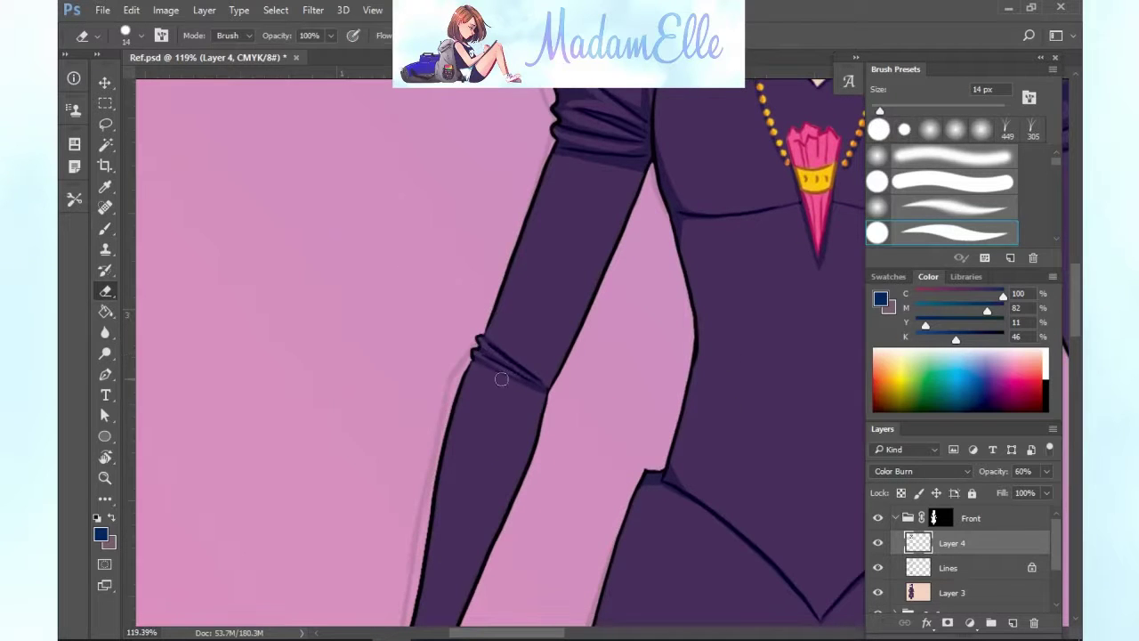
Shade the elbow folds on the character's left sleeve with the 17 px brush.
click(105, 229)
drag(556, 632, 648, 632)
mouse_move(360, 382)
mouse_down()
mouse_move(430, 335)
mouse_move(432, 346)
mouse_up()
drag(383, 383, 436, 356)
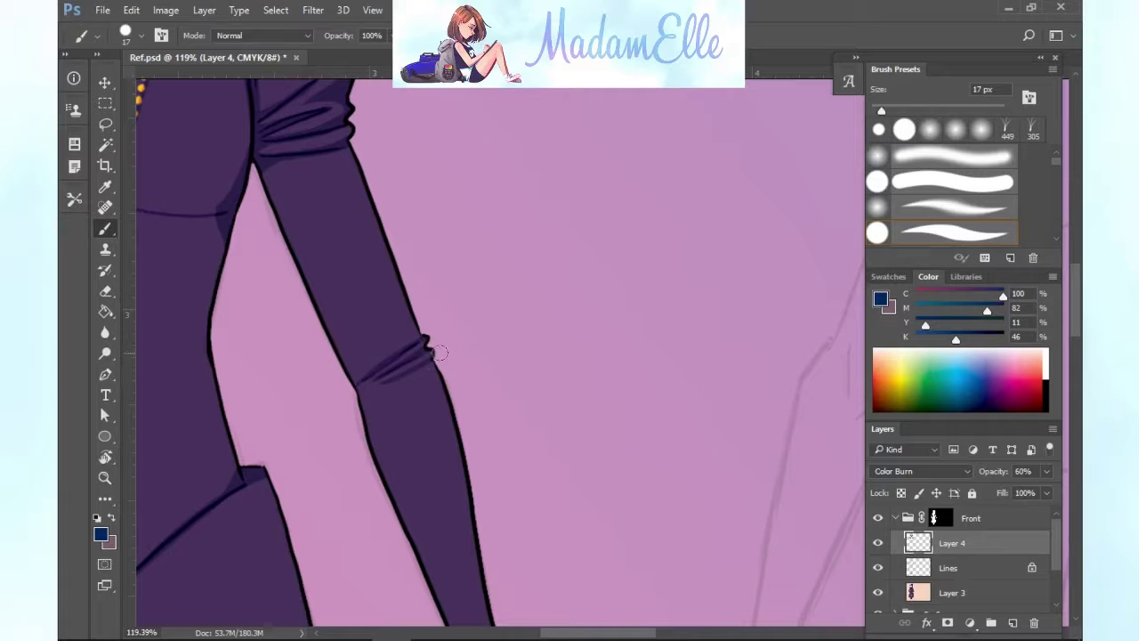
Paint shadows over the lower fingers, the thumb's edge and the ring area of the character's left hand.
scroll(557, 288, left, 3)
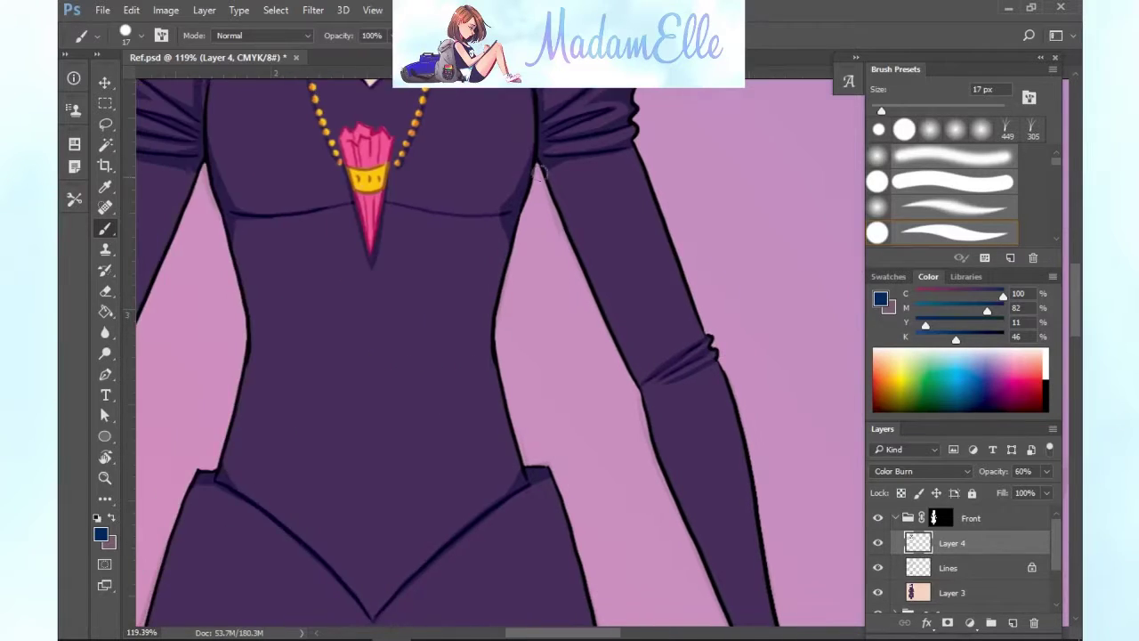
scroll(649, 549, down, 3)
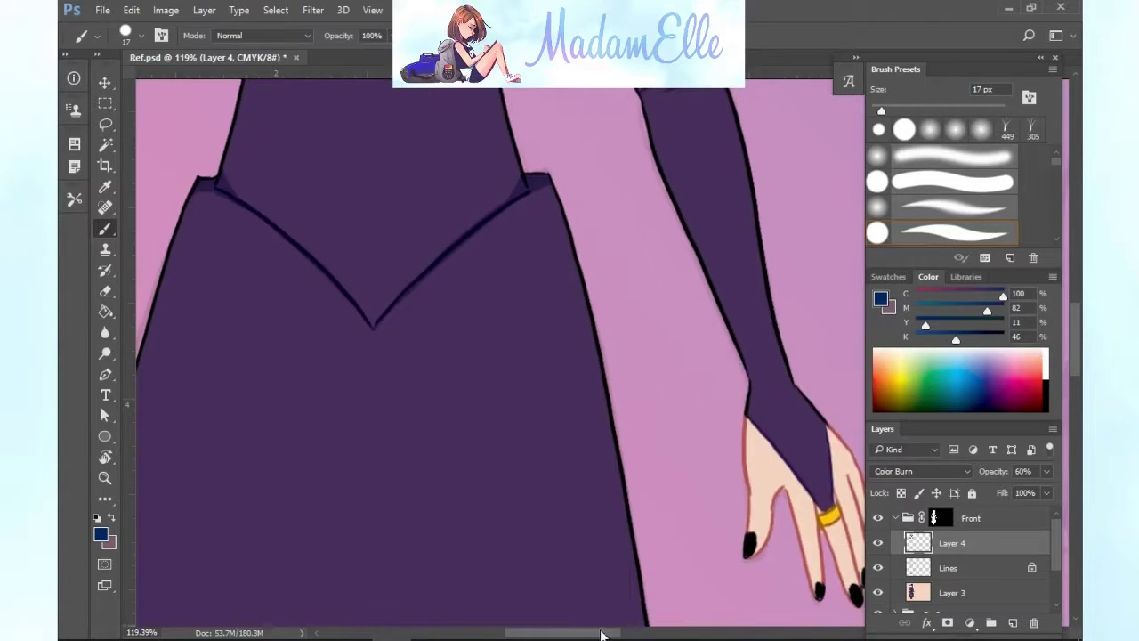
scroll(645, 516, right, 2)
mouse_move(620, 457)
mouse_down()
mouse_move(635, 478)
mouse_move(640, 583)
mouse_up()
drag(597, 506, 600, 580)
mouse_move(589, 550)
mouse_down()
mouse_move(594, 576)
mouse_move(593, 553)
mouse_up()
drag(621, 553, 633, 584)
mouse_move(639, 536)
mouse_down()
mouse_move(648, 567)
mouse_move(626, 544)
mouse_move(643, 524)
mouse_up()
drag(642, 502, 650, 520)
mouse_move(554, 511)
mouse_down()
mouse_move(564, 488)
mouse_move(536, 554)
mouse_move(628, 537)
mouse_move(639, 517)
mouse_up()
Erase the broad shading from the four fingers of the left hand with a 17 px eraser, keeping the thumb's shadow.
key(e)
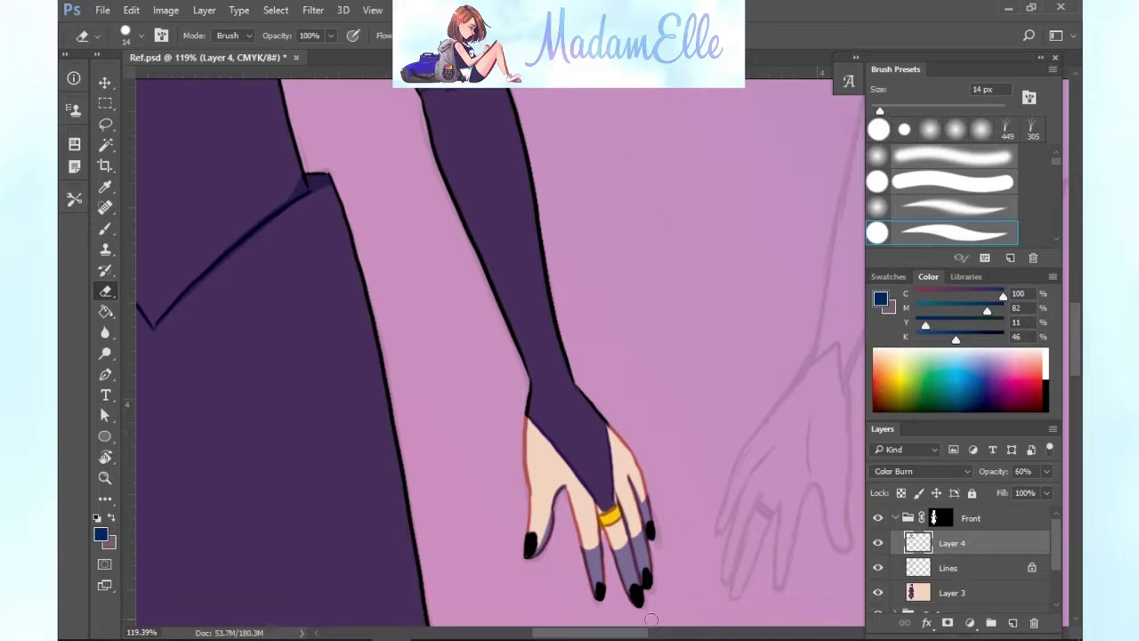
click(105, 228)
key(e)
mouse_move(628, 534)
mouse_down()
mouse_move(641, 552)
mouse_move(621, 569)
mouse_up()
drag(587, 521, 613, 449)
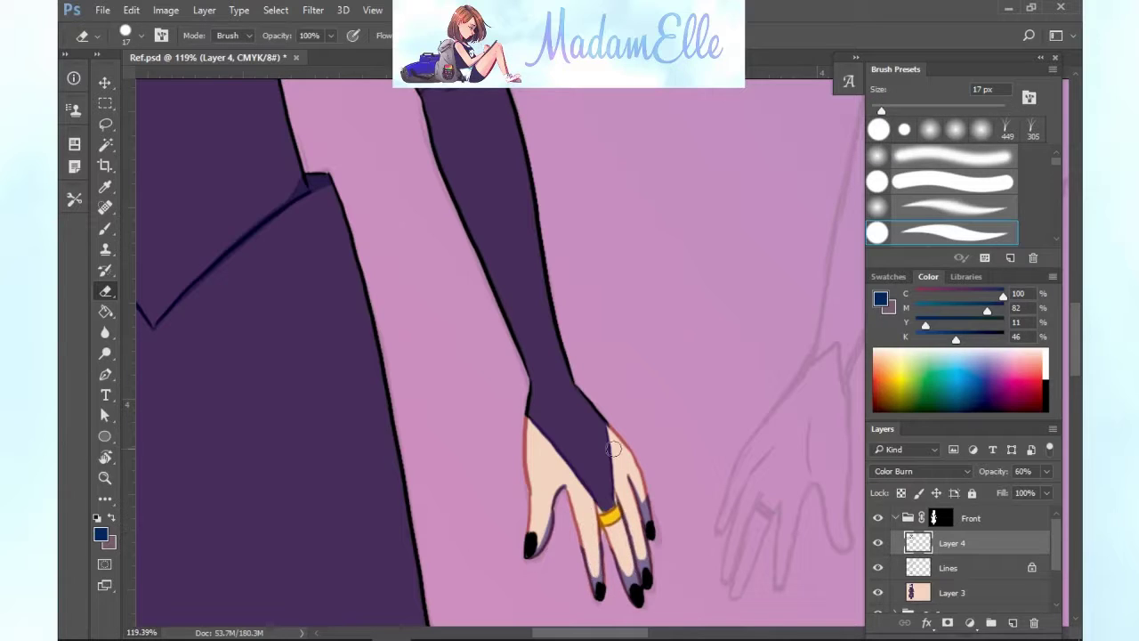
mouse_move(643, 503)
mouse_down()
mouse_move(647, 515)
mouse_move(597, 587)
mouse_up()
drag(593, 514, 596, 591)
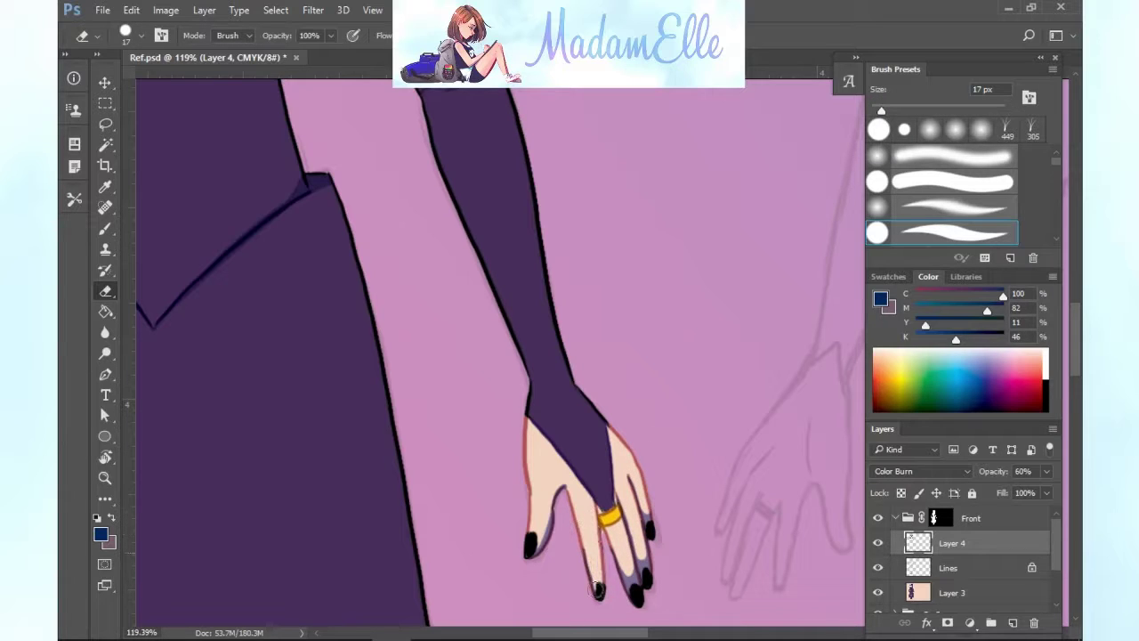
drag(614, 548, 629, 593)
drag(620, 516, 641, 587)
Paint thin shadows along one edge of the left hand's fingers with the 17 px brush.
key(b)
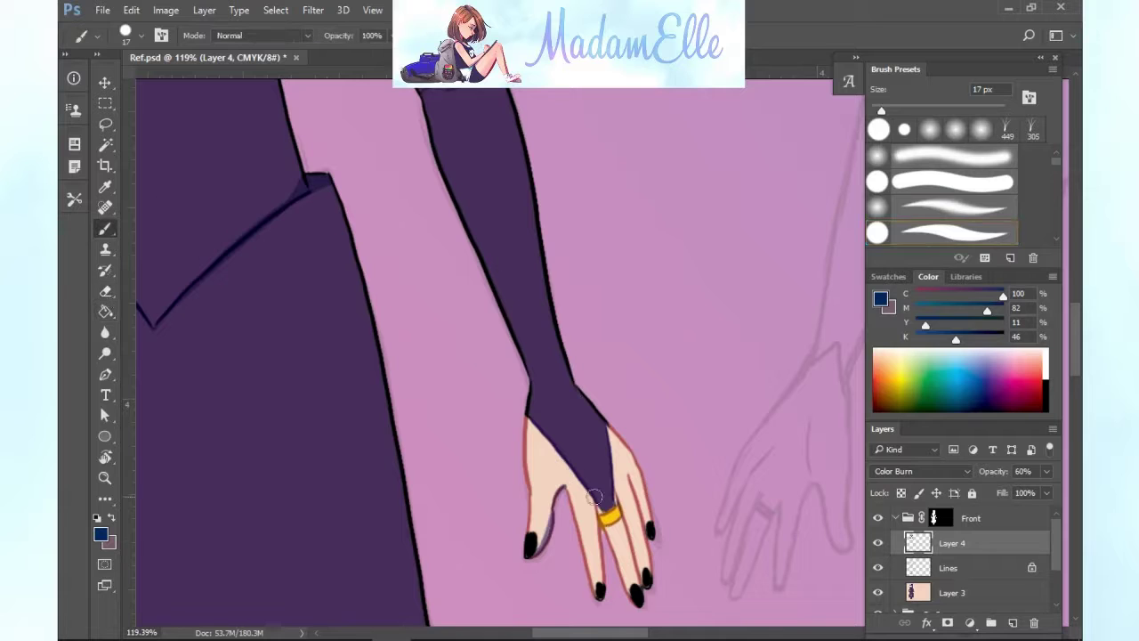
drag(600, 517, 602, 582)
drag(617, 498, 636, 580)
drag(630, 473, 646, 528)
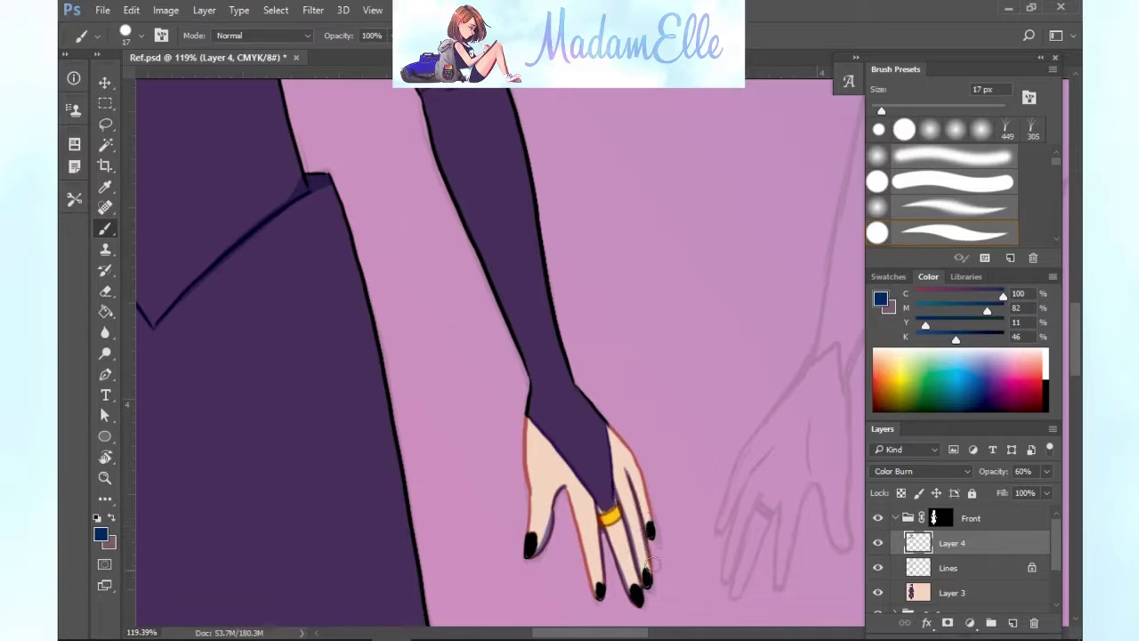
Paint matching thin shadows along the fingers and thumb of the character's right hand.
drag(573, 632, 490, 633)
drag(354, 478, 334, 564)
mouse_move(343, 459)
mouse_down()
mouse_move(327, 532)
mouse_move(349, 576)
mouse_up()
drag(373, 499, 366, 576)
mouse_move(415, 490)
mouse_down()
mouse_move(404, 482)
mouse_move(440, 556)
mouse_up()
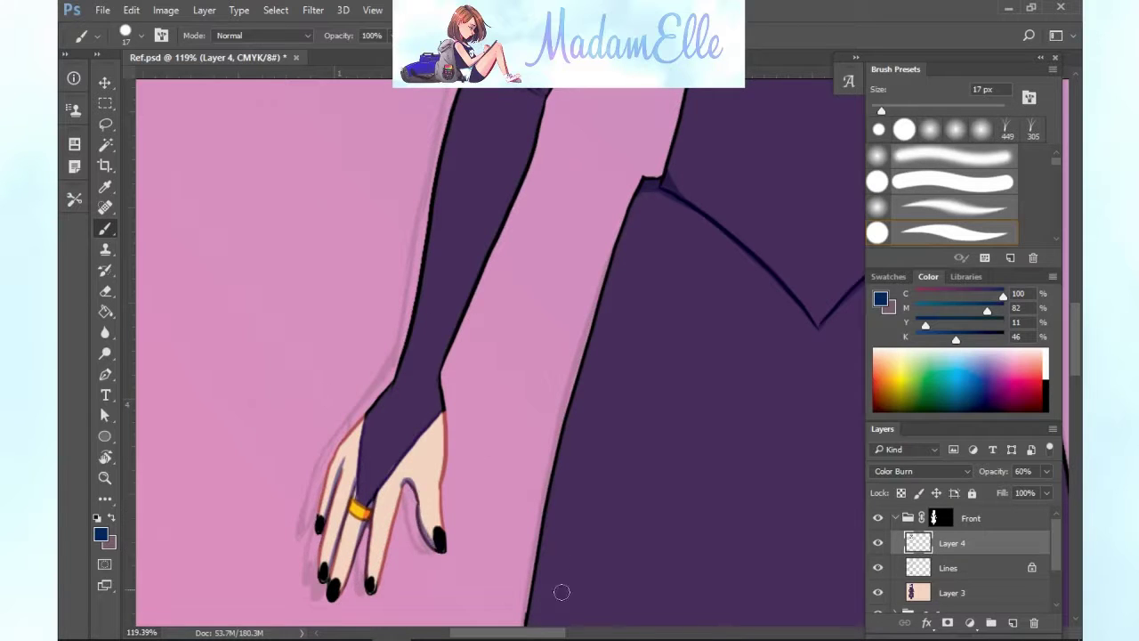
Shade the skirt's inner back panel and the legs beneath the front hem on Layer 4, refining with a 27 px brush.
scroll(557, 555, down, 5)
scroll(794, 526, down, 1)
scroll(571, 202, down, 5)
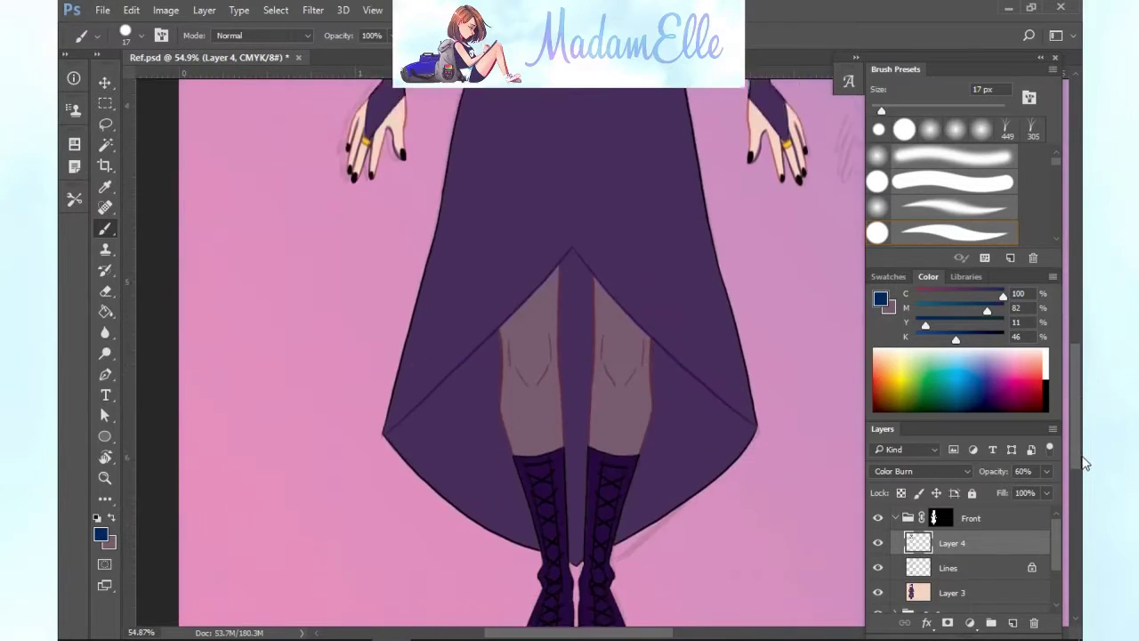
key(l)
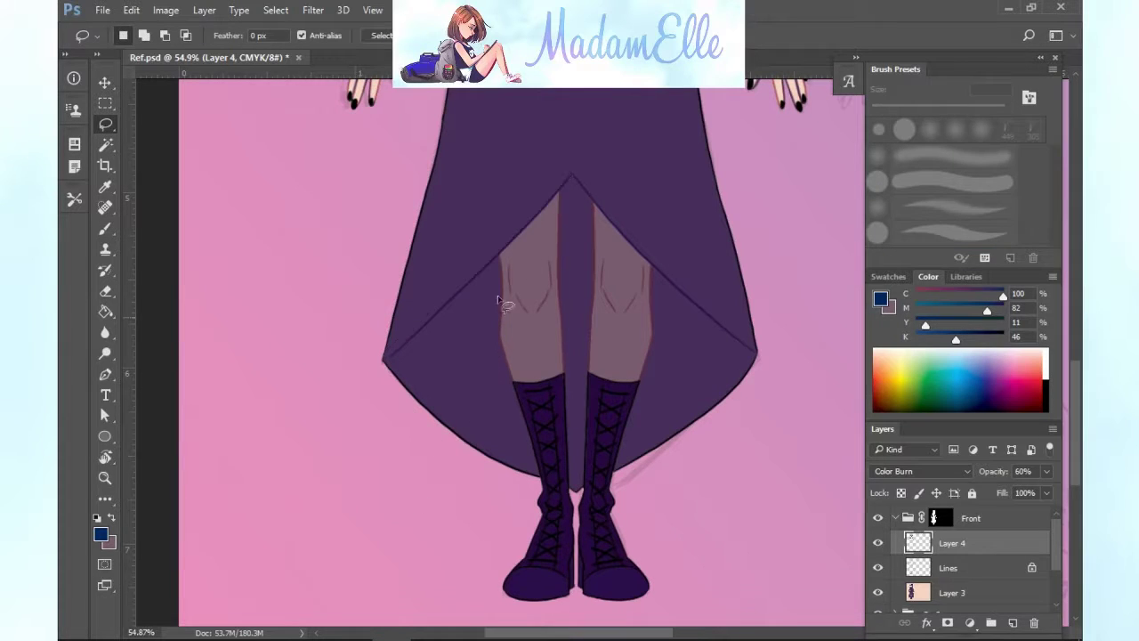
click(107, 230)
drag(914, 109, 928, 111)
mouse_move(569, 220)
mouse_down()
mouse_move(547, 294)
mouse_move(382, 389)
mouse_move(497, 385)
mouse_move(530, 474)
mouse_move(450, 406)
mouse_move(552, 313)
mouse_move(570, 388)
mouse_move(568, 197)
mouse_move(590, 192)
mouse_move(466, 294)
mouse_move(611, 249)
mouse_move(657, 277)
mouse_move(630, 291)
mouse_move(680, 338)
mouse_move(589, 309)
mouse_move(664, 355)
mouse_up()
key(ctrl+z)
key(bracketleft)
key(bracketleft)
key(bracketleft)
key(bracketleft)
key(bracketleft)
key(bracketleft)
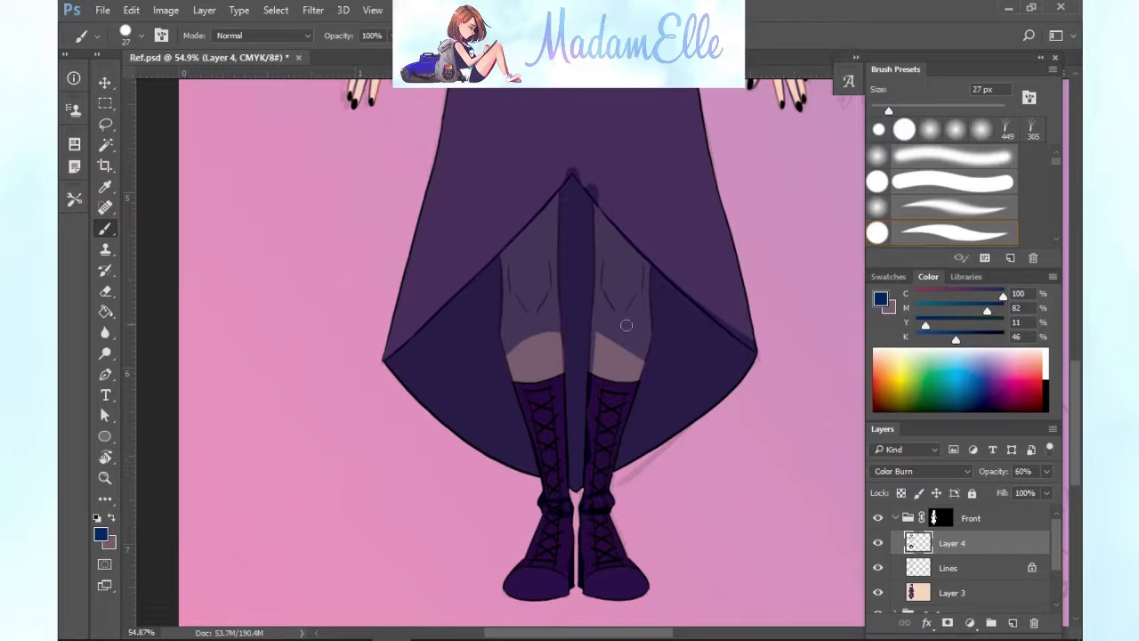
Erase shading spilled onto the boot's inner edge and darken the soles of both boots with the 27 px brush.
key(e)
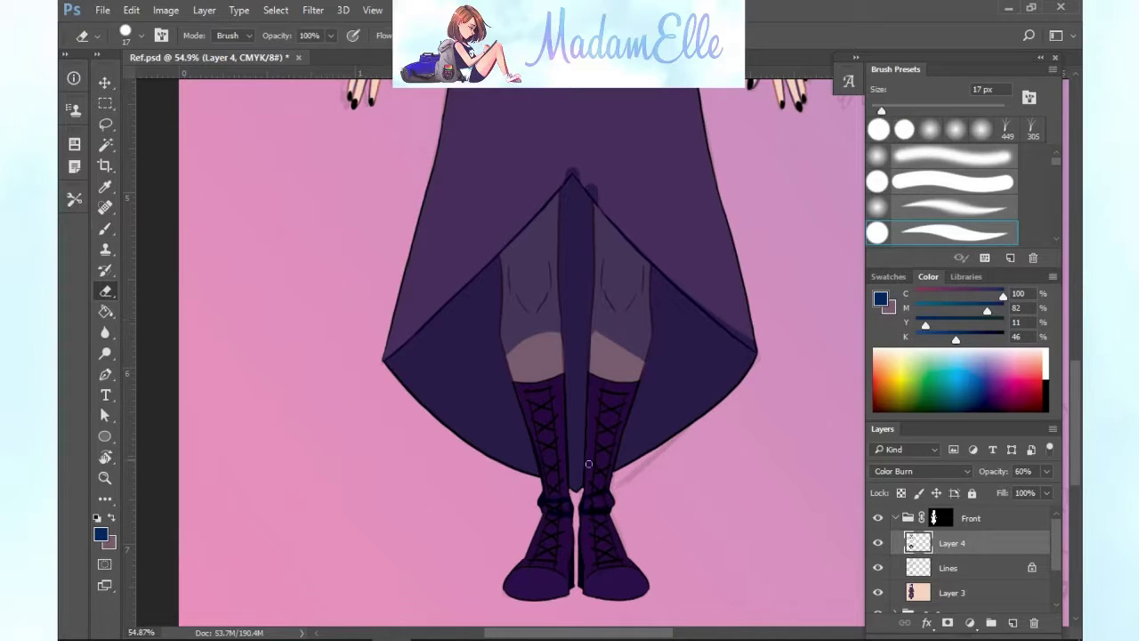
key(b)
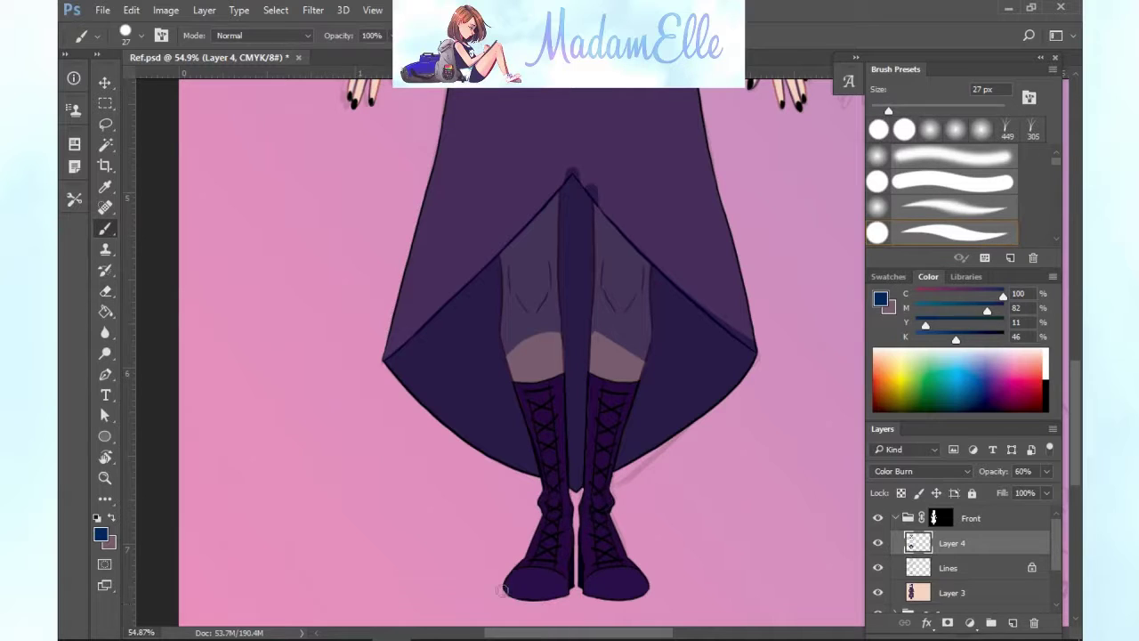
drag(595, 598, 643, 589)
key(e)
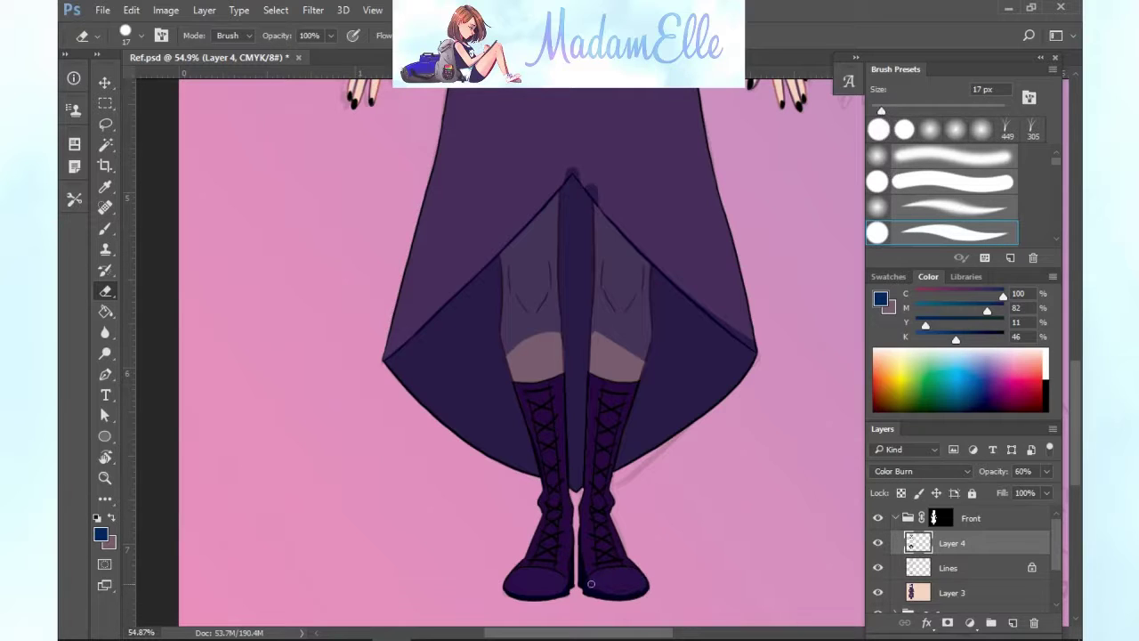
key(b)
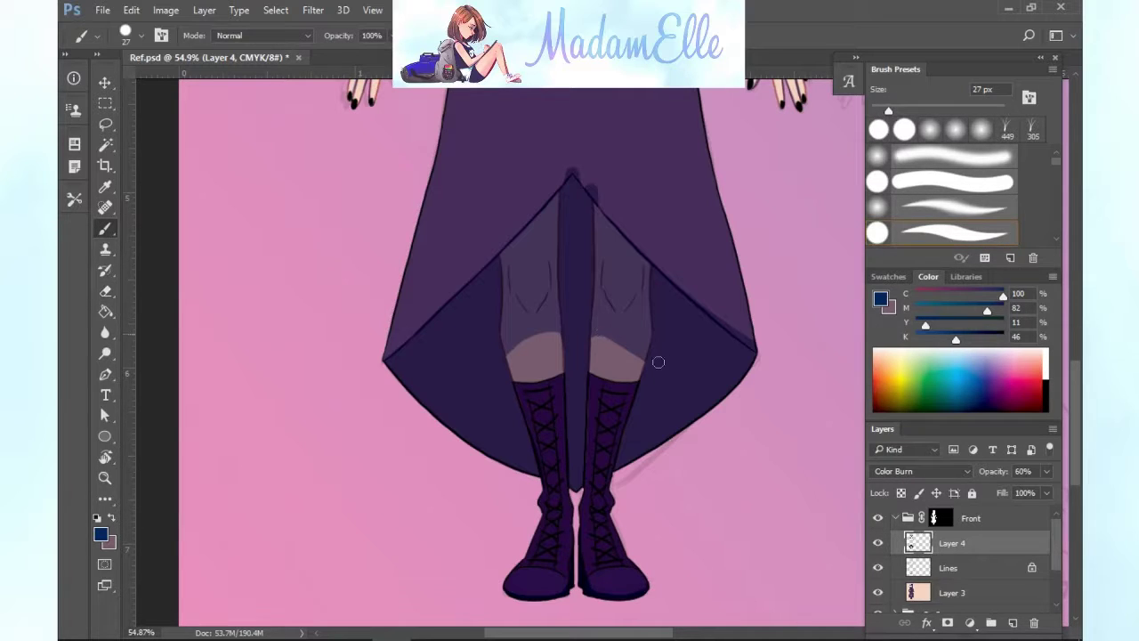
Erase the shading above the skirt's front point and round the shadow edges below the knees with a 39 px eraser.
key(e)
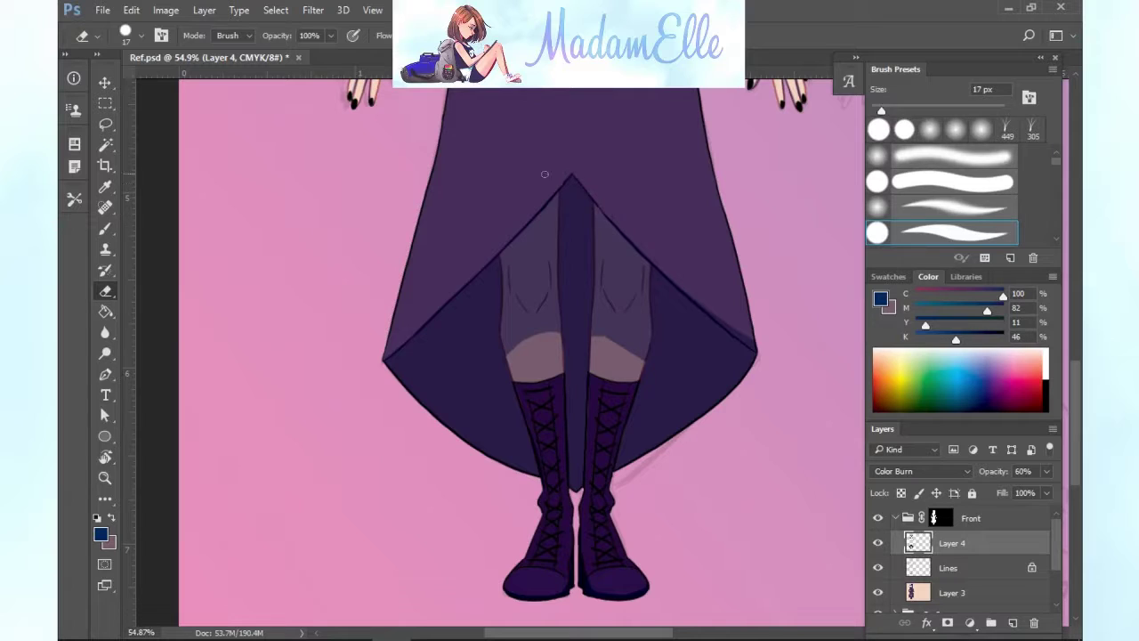
drag(888, 108, 897, 109)
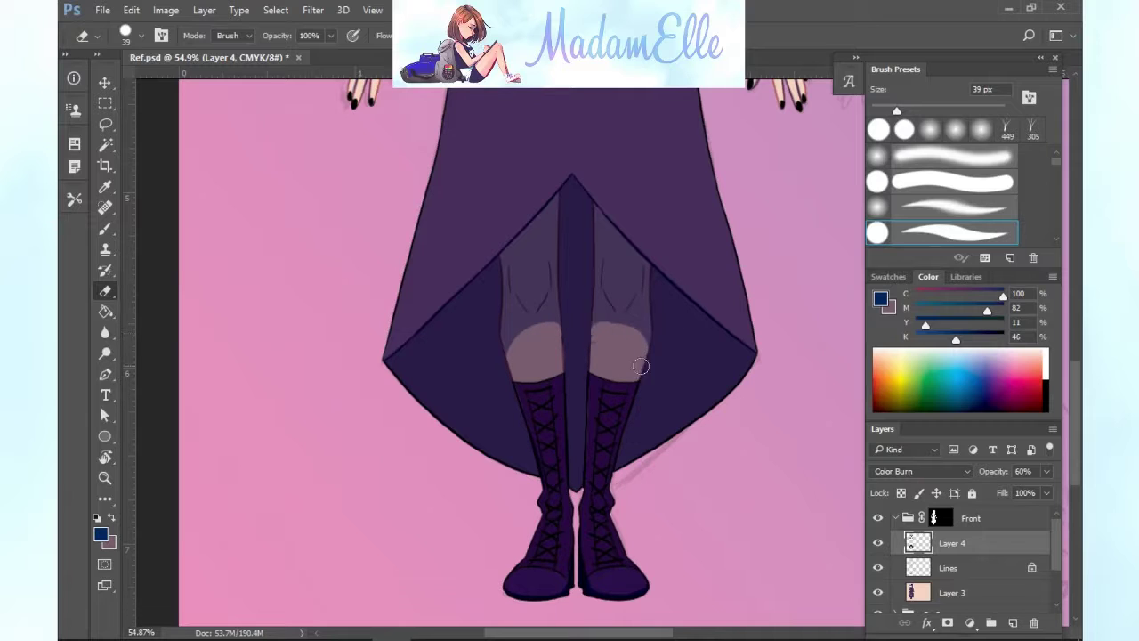
key(b)
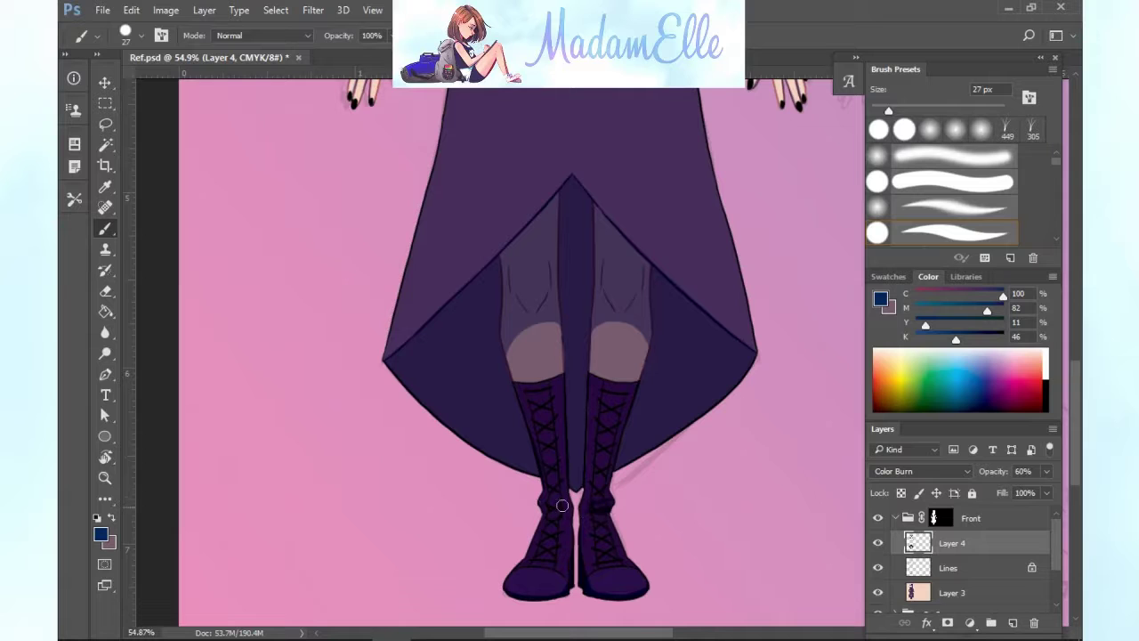
Rename Layer 4, the Color Burn shading layer, as "Shadow".
drag(1074, 395, 1073, 220)
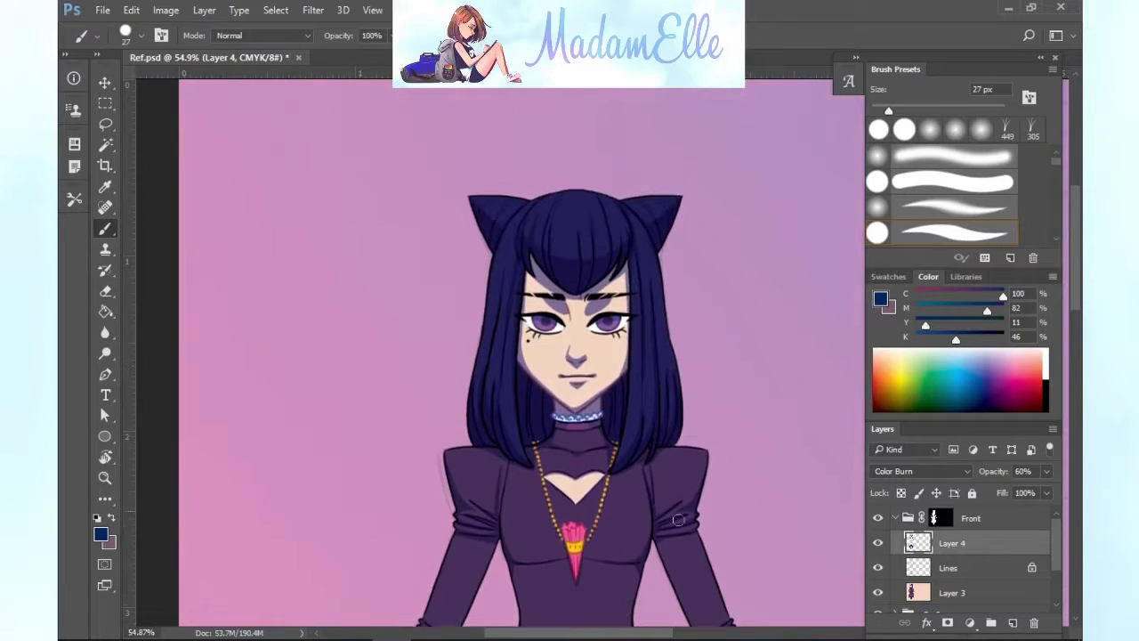
drag(623, 633, 633, 632)
double_click(962, 542)
text(Dhadow)
key(Return)
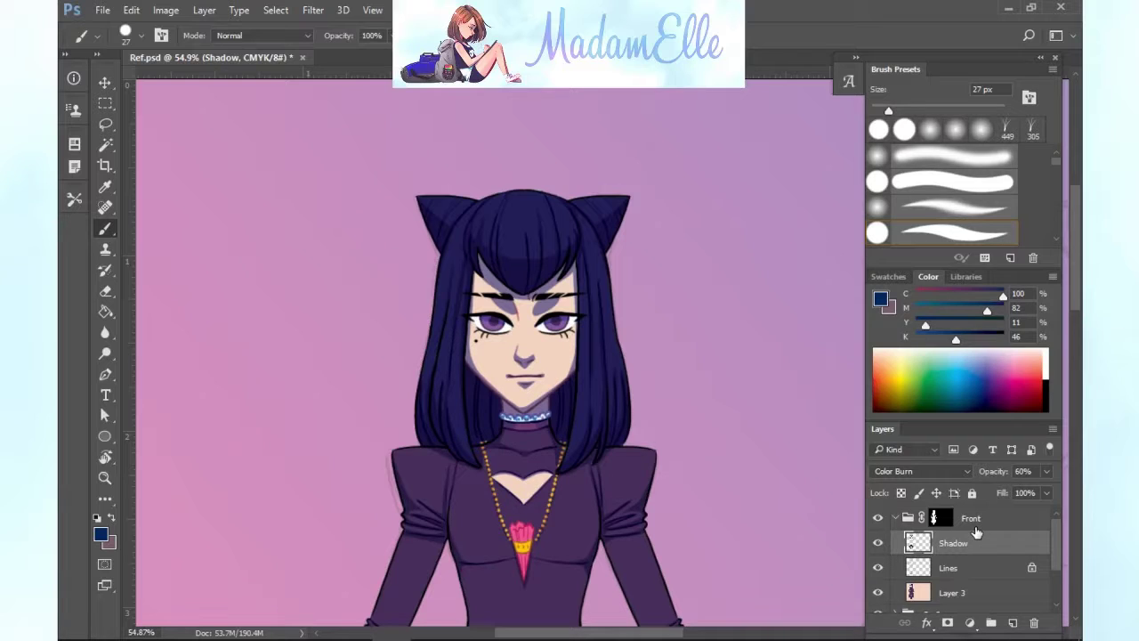
Add a Color Dodge layer above Shadow and prepare a 92 px brush in light blue (C 42, M 7, Y 0, K 0).
key(ctrl+shift+alt+n)
click(911, 365)
click(965, 377)
click(967, 360)
click(931, 107)
click(925, 471)
click(922, 265)
Try several curved light blue highlight strokes across the hair between the two pointed ears, undoing each one.
mouse_move(450, 231)
mouse_down()
mouse_move(625, 233)
mouse_move(587, 241)
mouse_up()
key(ctrl+z)
key(ctrl+z)
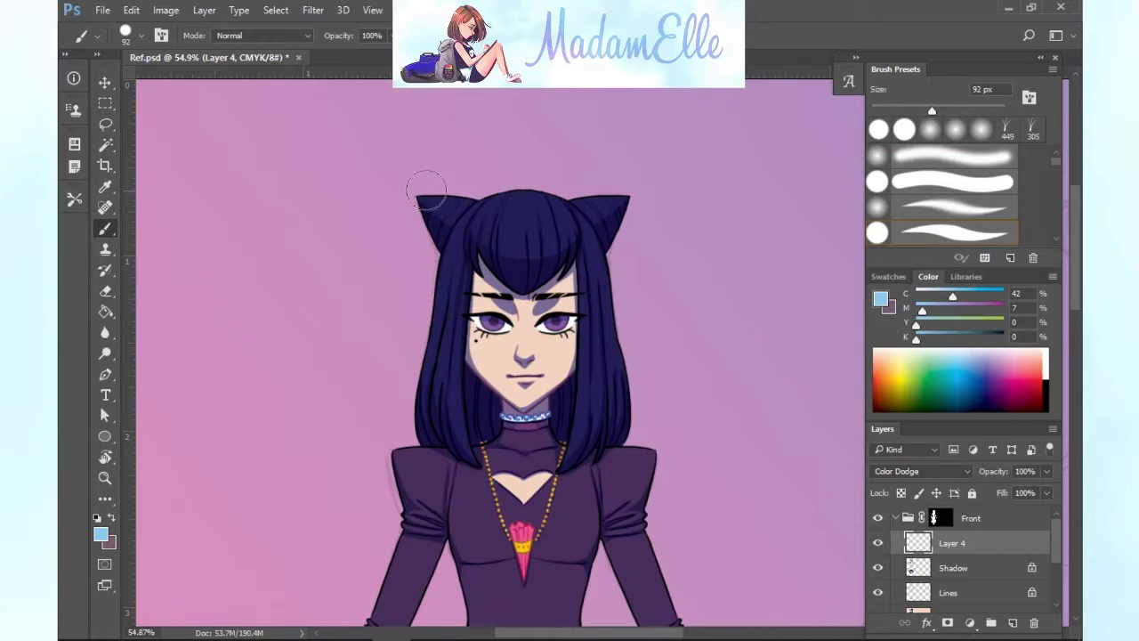
drag(420, 194, 630, 194)
click(1046, 471)
mouse_move(1032, 489)
mouse_down()
mouse_move(991, 490)
mouse_move(1050, 474)
mouse_up()
key(ctrl+z)
drag(420, 196, 629, 195)
key(ctrl+z)
drag(461, 227, 608, 215)
key(ctrl+z)
Rotate the canvas sideways, paint a curved highlight band across the hair from ear tip to ear tip, and reset the rotation.
key(r)
drag(583, 169, 954, 309)
drag(647, 146, 647, 222)
key(b)
drag(756, 241, 761, 447)
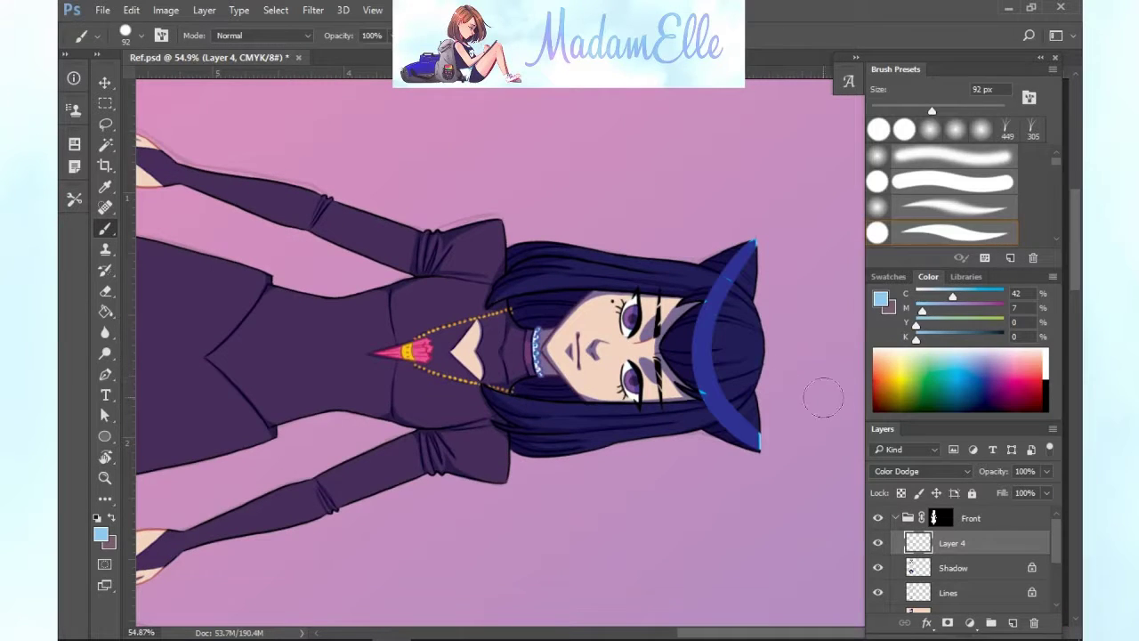
key(r)
key(Escape)
Lower the highlight layer's opacity to 27% and erase parts of the hair band with the 39 px eraser to form streaks.
key(e)
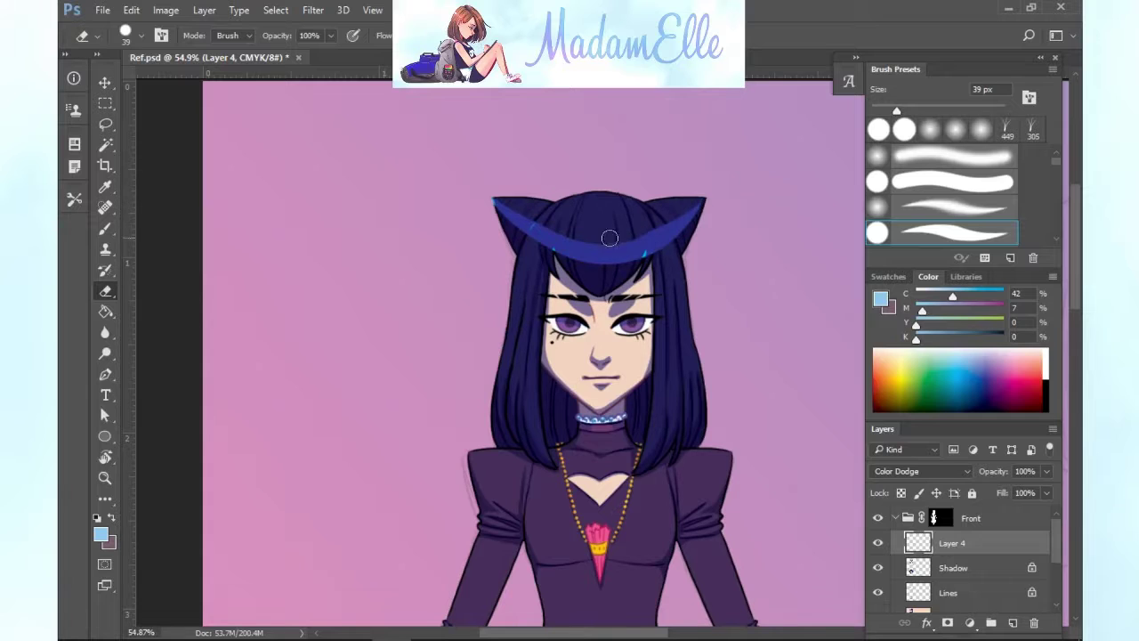
drag(1047, 475, 996, 491)
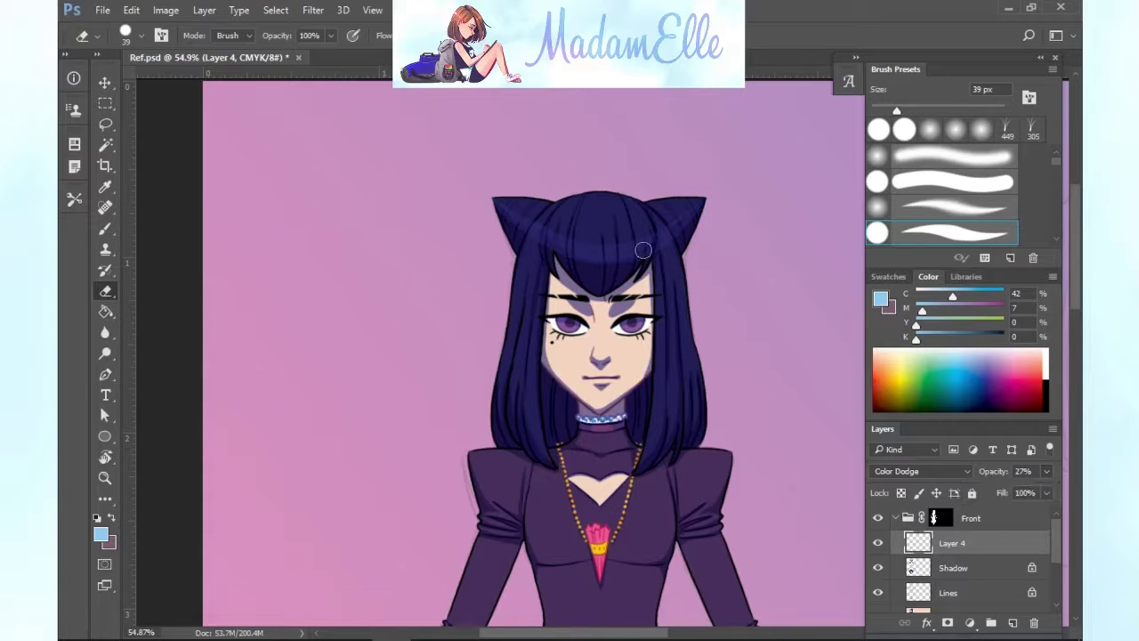
key(v)
key(e)
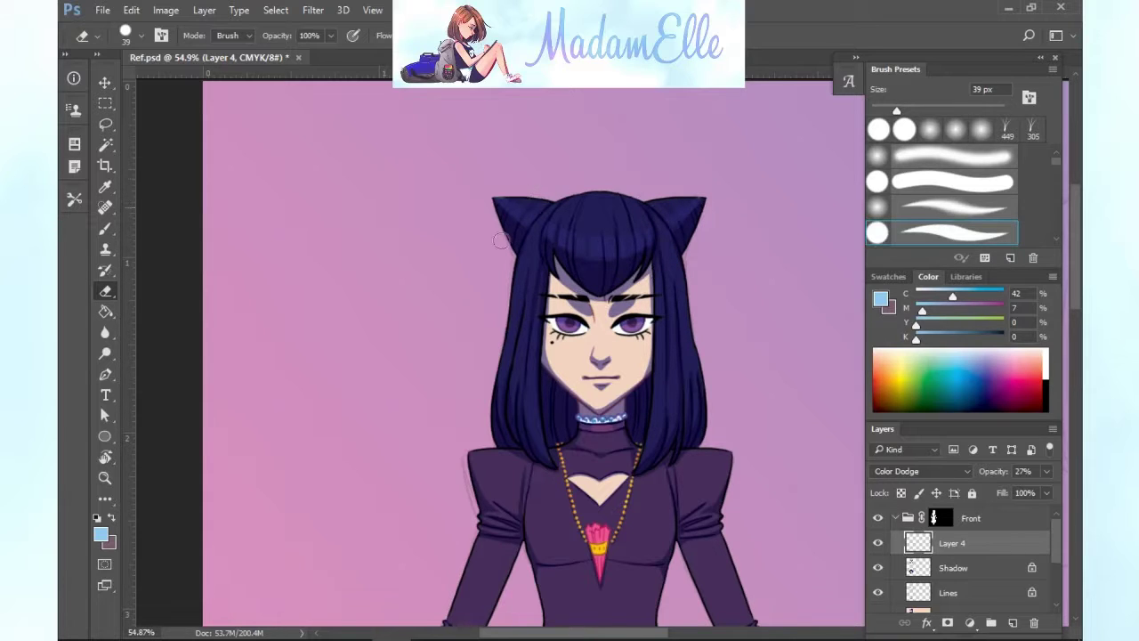
Set the highlight layer's blend mode to Linear Dodge (Add) and its opacity to 20%.
drag(1047, 472, 990, 490)
click(968, 470)
click(952, 275)
click(1046, 472)
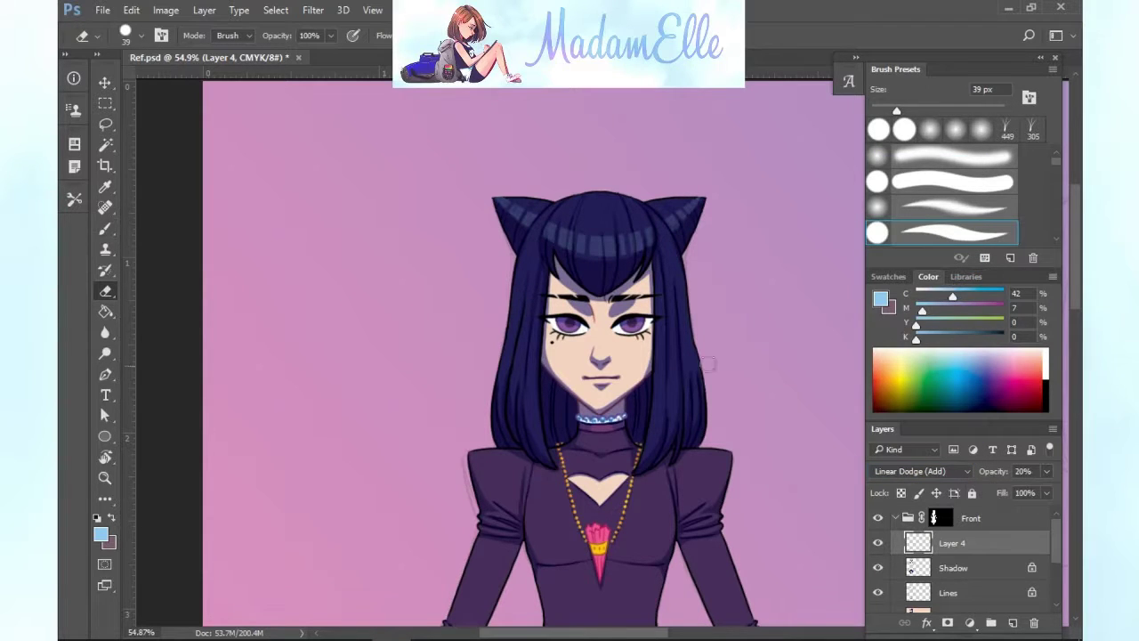
Paint a straight light blue highlight band across the side hair at eye level and erase the part over the face.
key(b)
drag(494, 333, 709, 336)
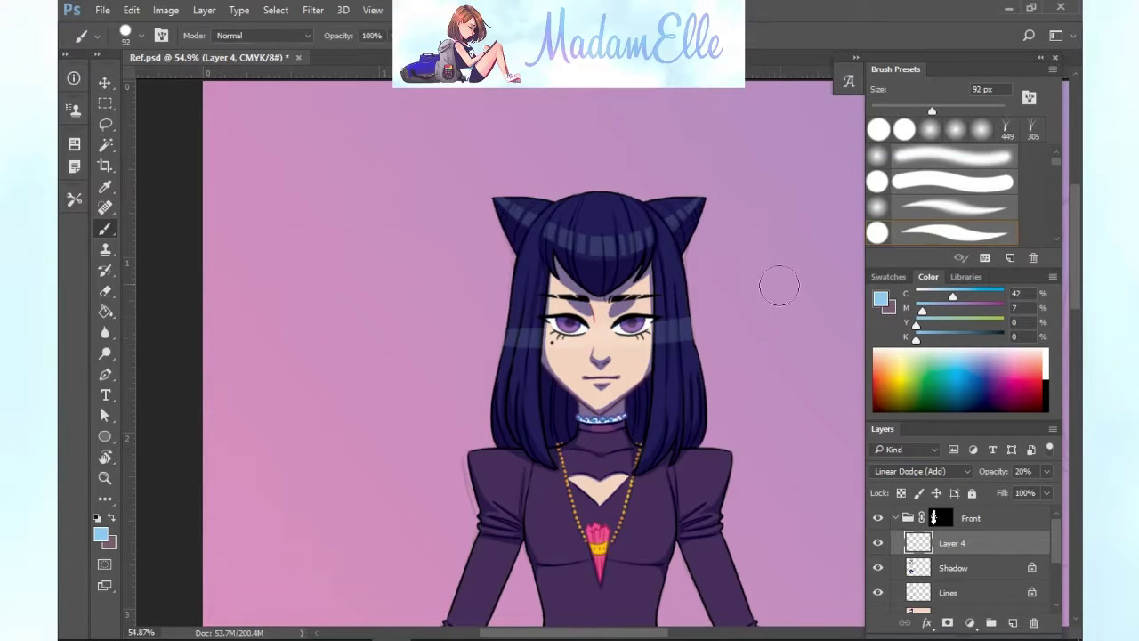
key(e)
click(1046, 471)
drag(990, 490, 1072, 491)
mouse_move(552, 332)
mouse_down()
mouse_move(556, 360)
mouse_move(597, 373)
mouse_up()
Set the highlight layer's opacity to 24% and erase thin gaps in the side hair bands to form streaks.
drag(1048, 471, 991, 489)
click(522, 345)
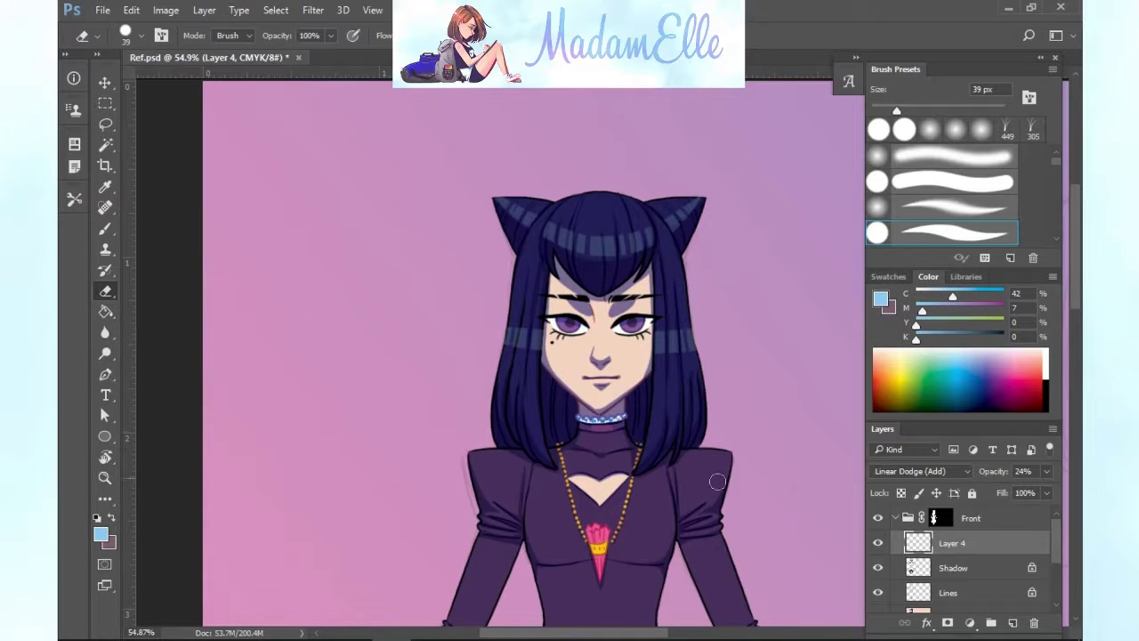
scroll(680, 607, right, 2)
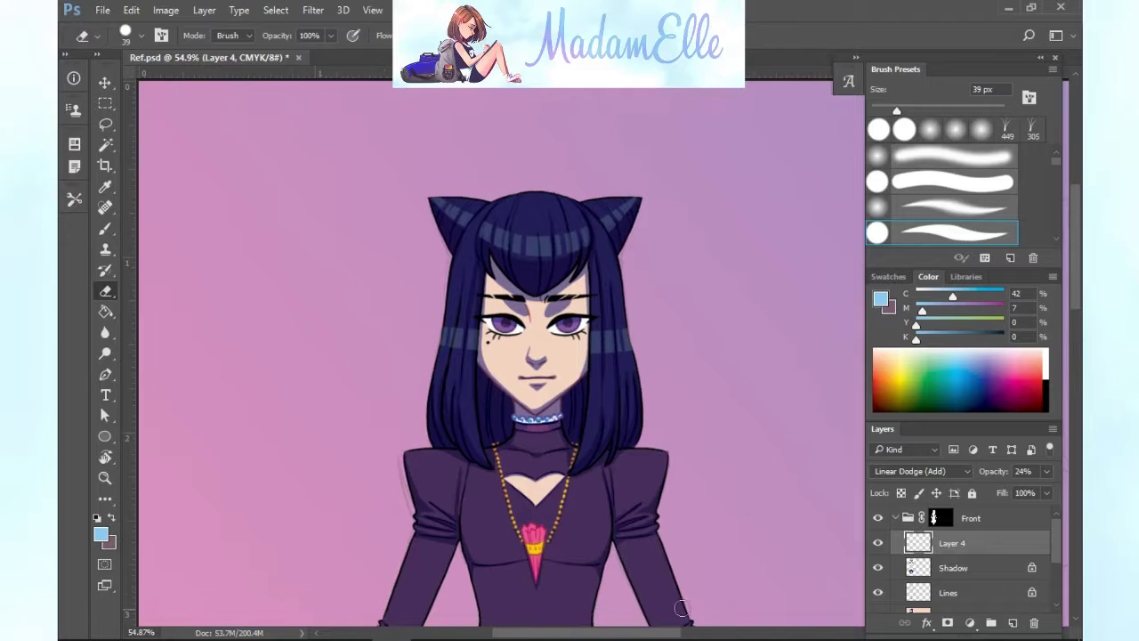
key(b)
scroll(558, 326, up, 6)
key([)
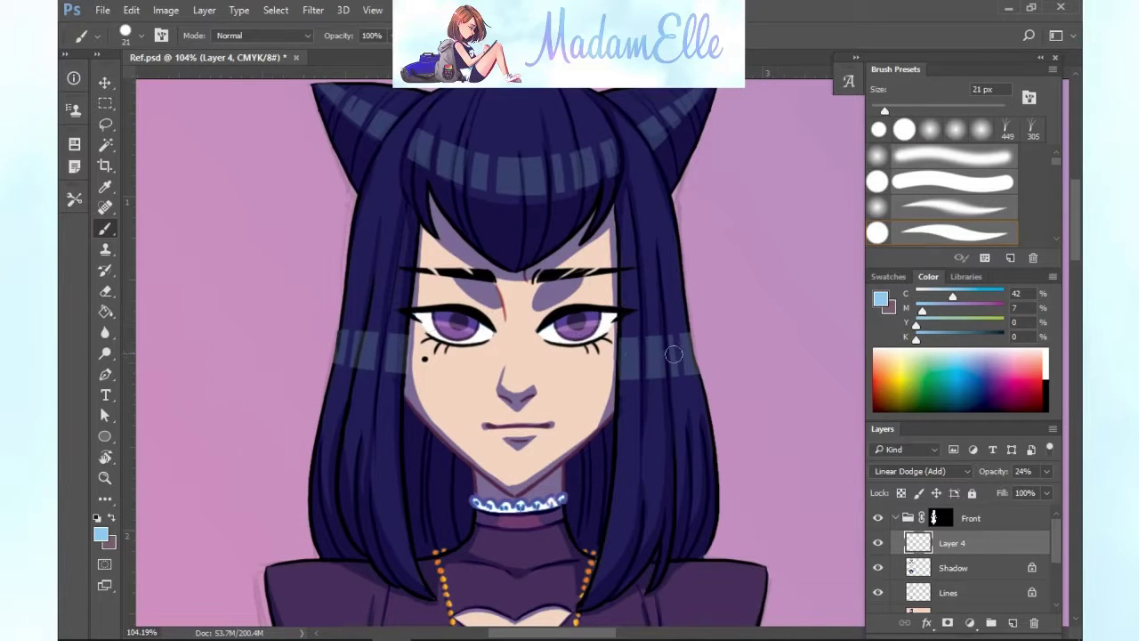
click(943, 158)
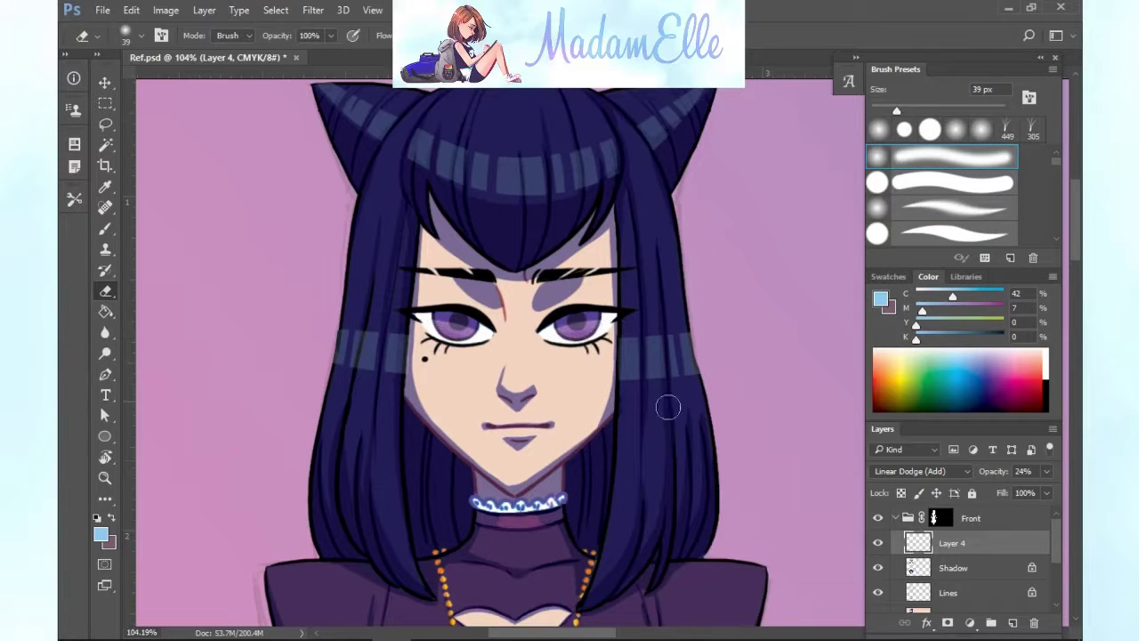
Rename the highlight layer as Dodge and lock its transparent pixels.
double_click(945, 542)
text(Dodge)
key(Return)
click(901, 493)
Add a new layer above Dodge and set the foreground color to white.
key(ctrl+shift+alt+n)
click(111, 518)
click(102, 534)
click(580, 159)
Try white highlight dots in the eyes with the soft round brush and the 14 px tapered brush.
click(943, 151)
click(589, 319)
key(ctrl+z)
click(926, 223)
click(587, 319)
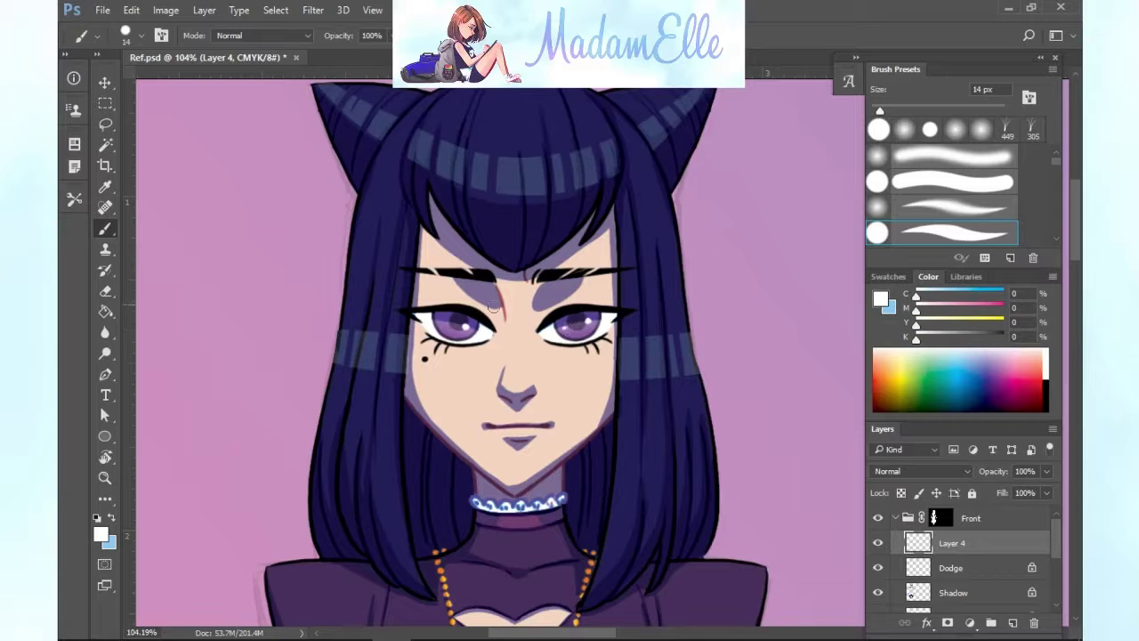
Paint small white highlights in both eyes, along the nose bridge and on the cheek, using brushes of about 10 px.
key(comma)
key(comma)
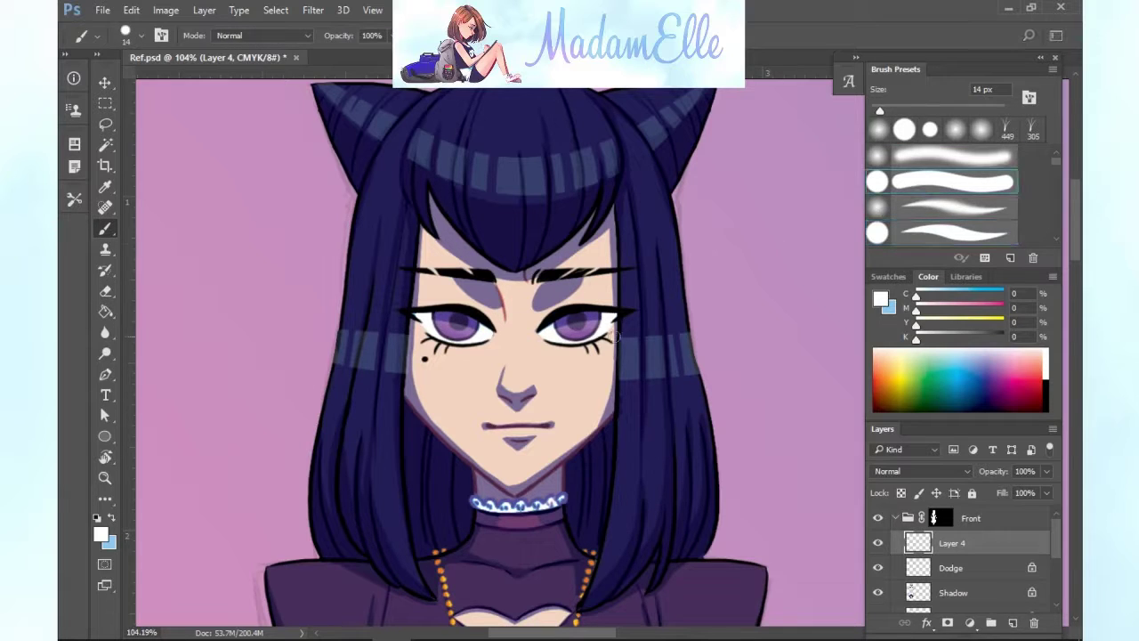
click(588, 320)
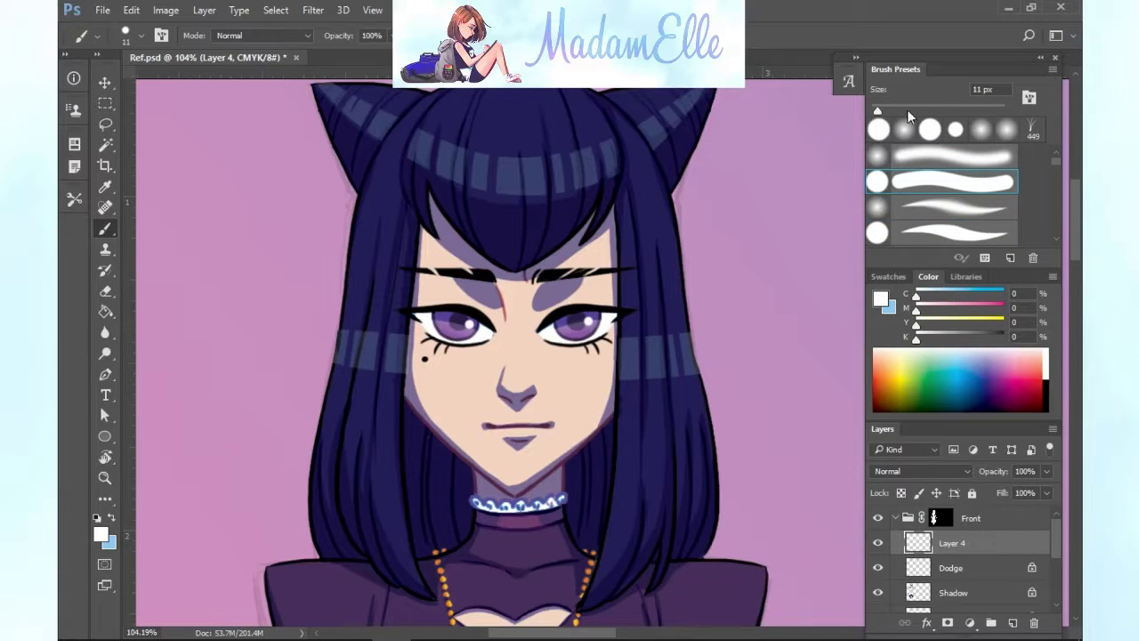
drag(877, 111, 873, 112)
click(941, 232)
drag(872, 111, 878, 111)
mouse_move(517, 334)
mouse_down()
mouse_move(520, 389)
mouse_move(518, 366)
mouse_up()
key(ctrl+z)
key(ctrl+z)
key(ctrl+z)
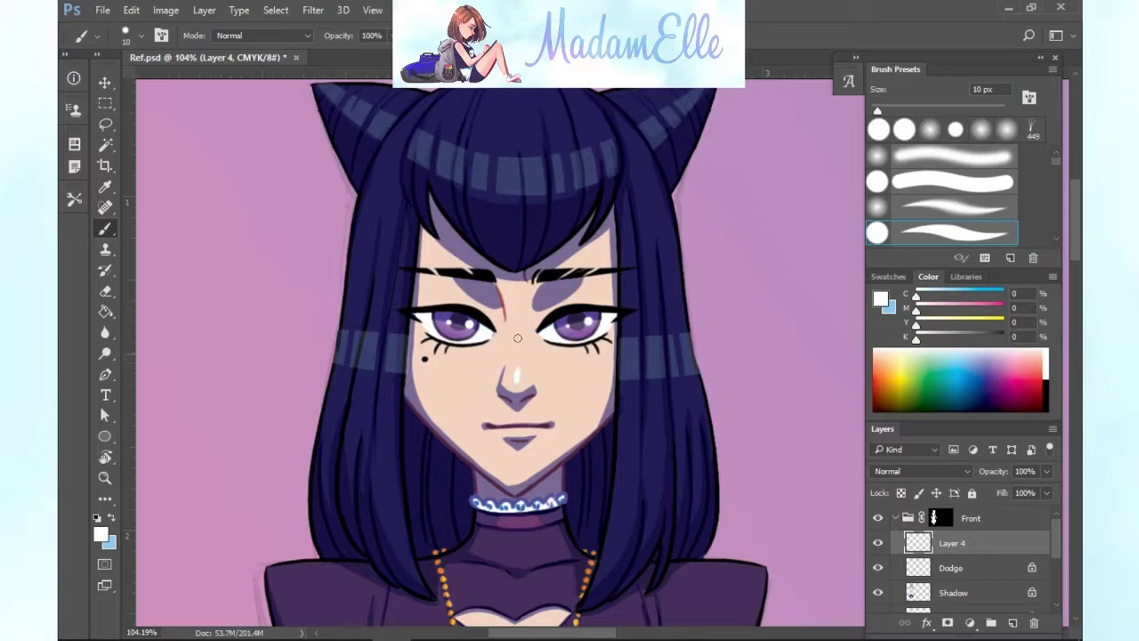
click(606, 355)
key(e)
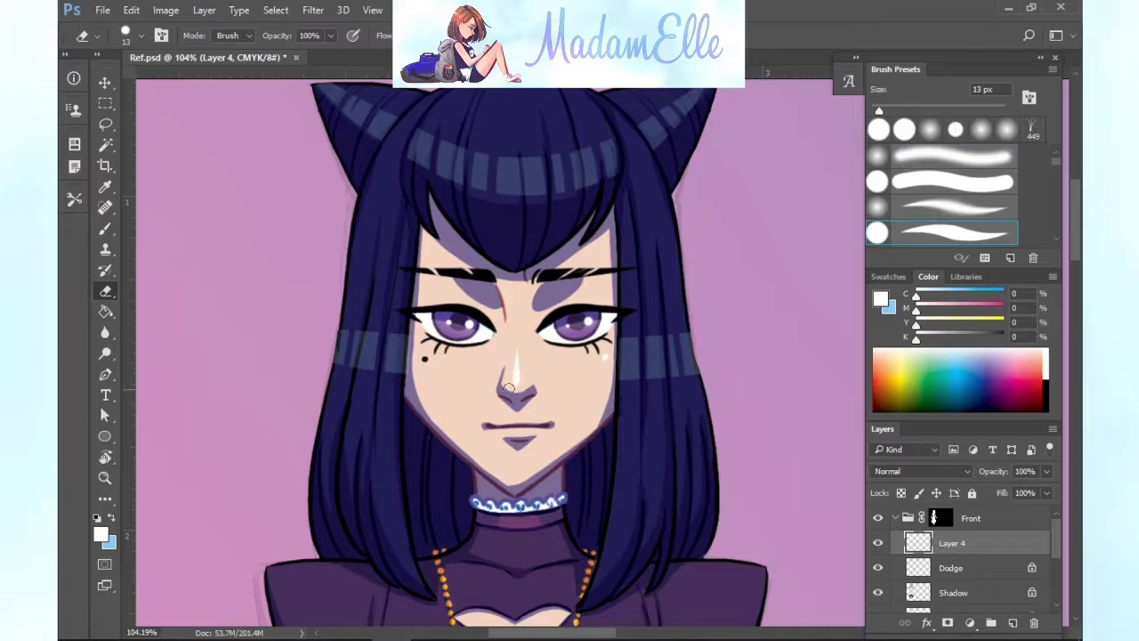
Paint white glints on the pink crystal pendant with the 10 px brush and refine them with the 13 px eraser.
key(b)
scroll(584, 430, down, 6)
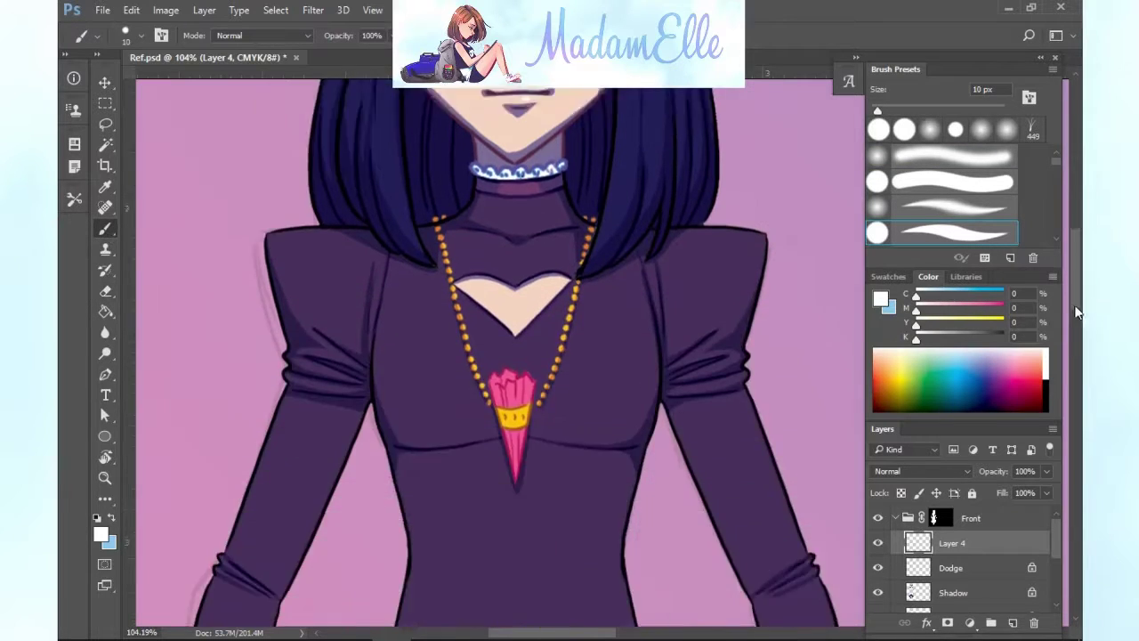
drag(504, 440, 513, 479)
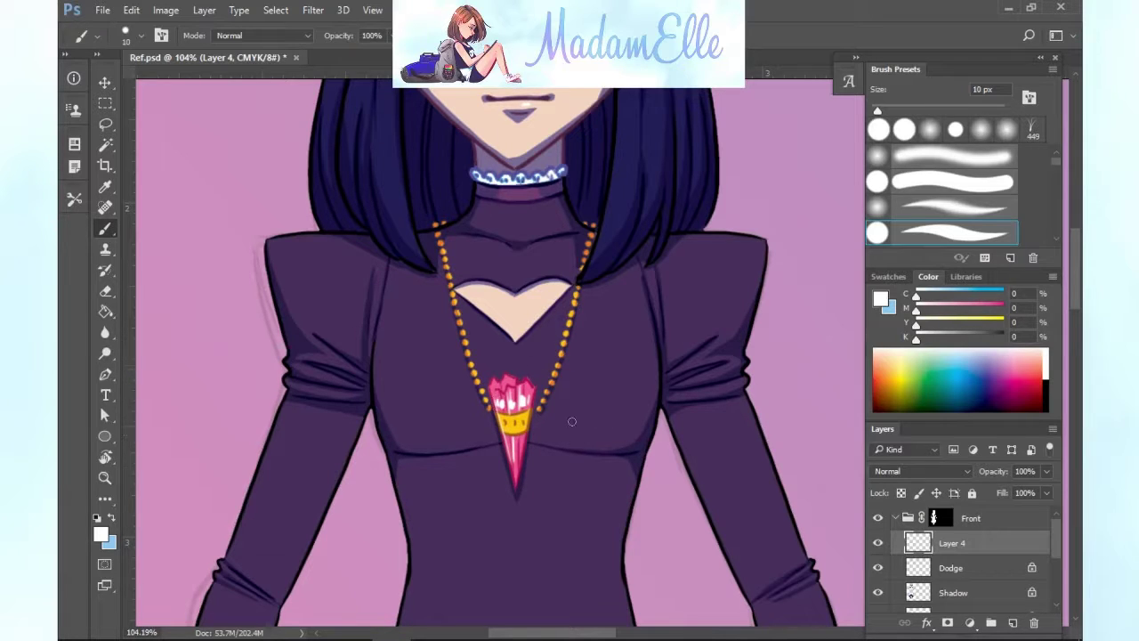
scroll(564, 516, down, 7)
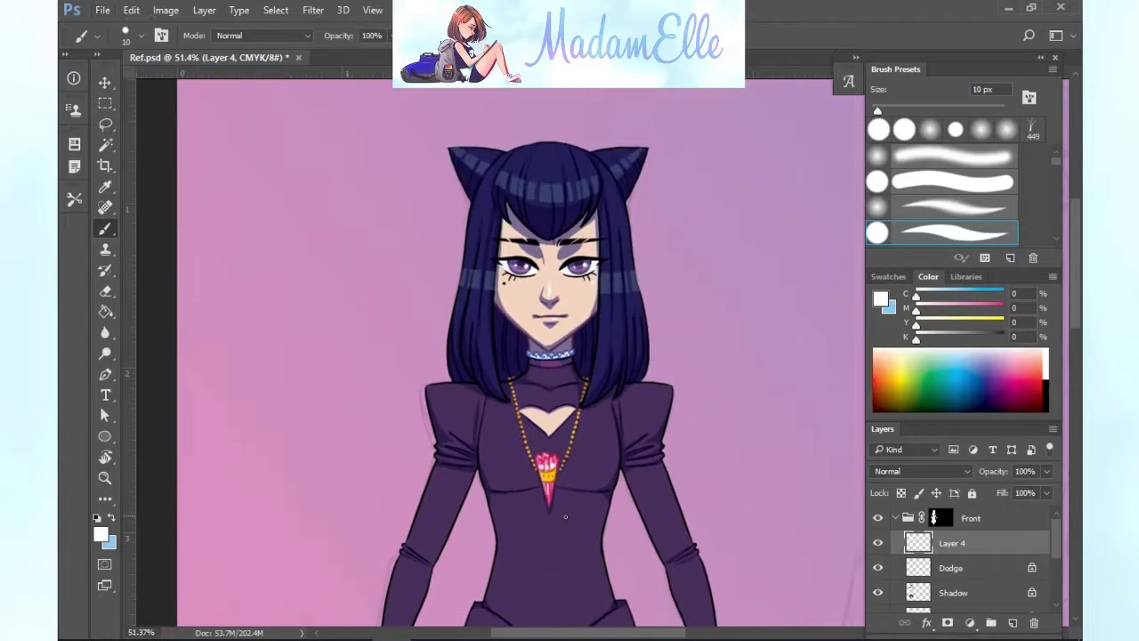
scroll(566, 514, up, 4)
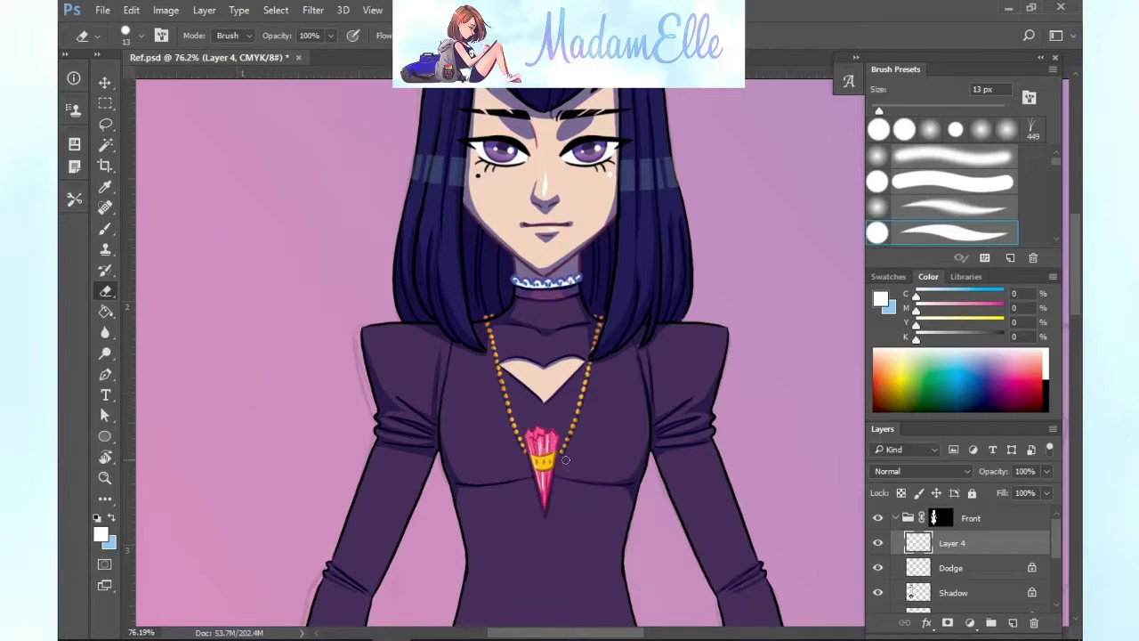
scroll(578, 503, up, 2)
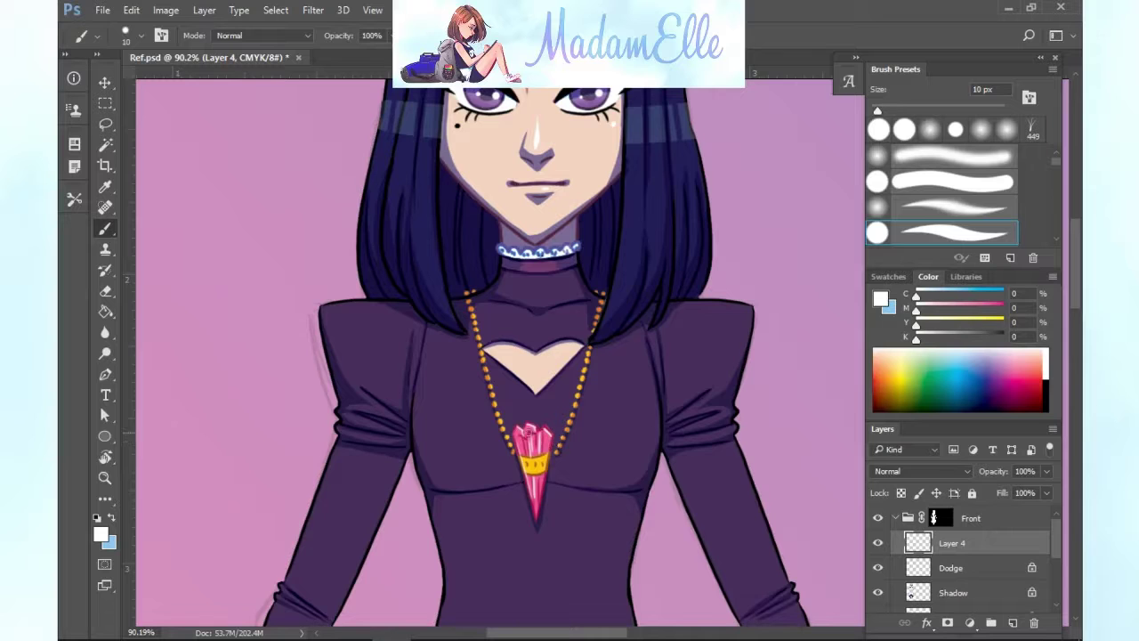
Rename the white highlight layer as Shine and lock its transparent pixels.
scroll(582, 450, down, 3)
double_click(951, 543)
text(Shine)
key(Return)
click(901, 493)
Unlock the Shine layer and paint white highlight blocks along the blue band on the fringe with the 19 px brush.
scroll(613, 361, up, 2)
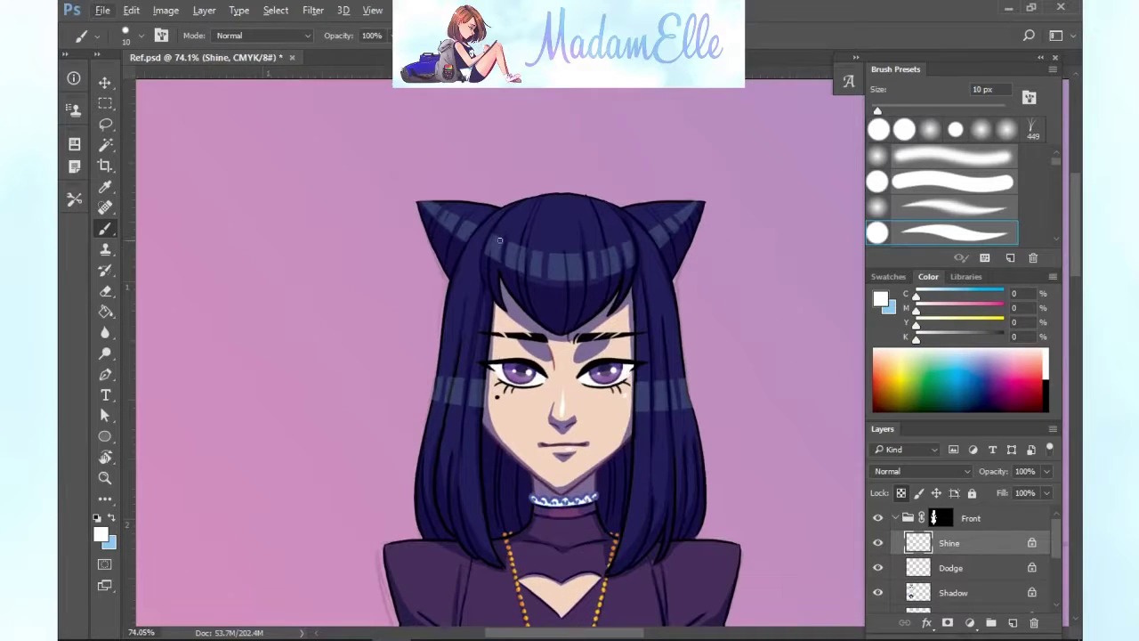
key(slash)
click(884, 110)
drag(493, 242, 497, 252)
key(ctrl+z)
drag(513, 252, 537, 264)
drag(555, 262, 570, 265)
click(559, 264)
click(577, 265)
click(593, 264)
click(613, 259)
click(630, 251)
key(e)
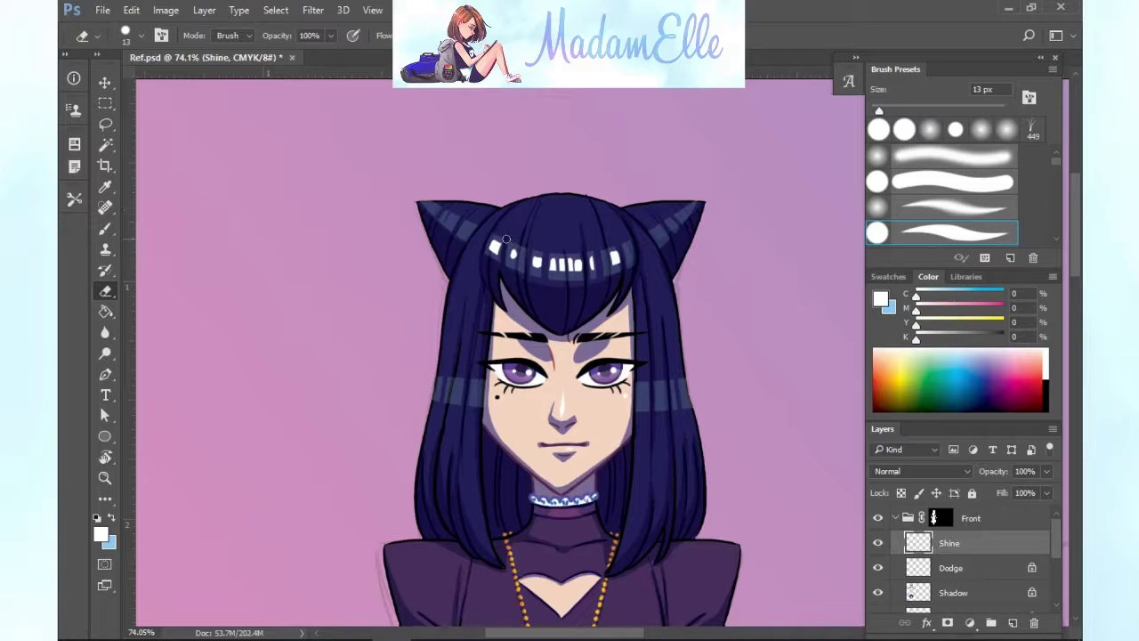
Paint white highlight blocks along the blue bands on both pointed ears and the side hair, trimming them with the 13 px eraser.
key(b)
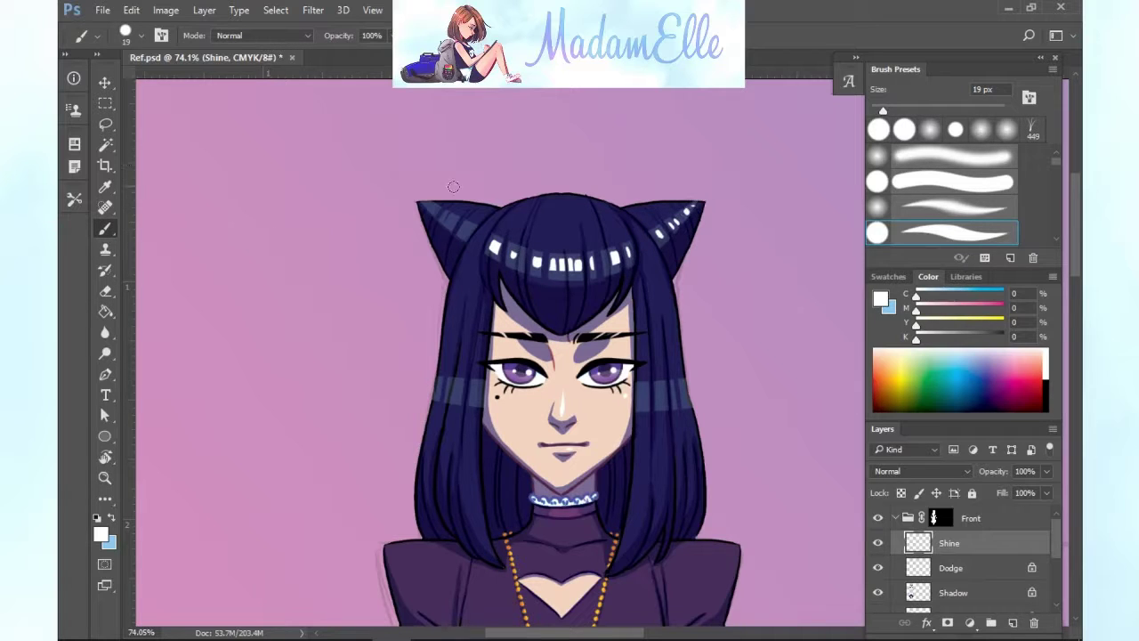
drag(446, 219, 465, 230)
key(e)
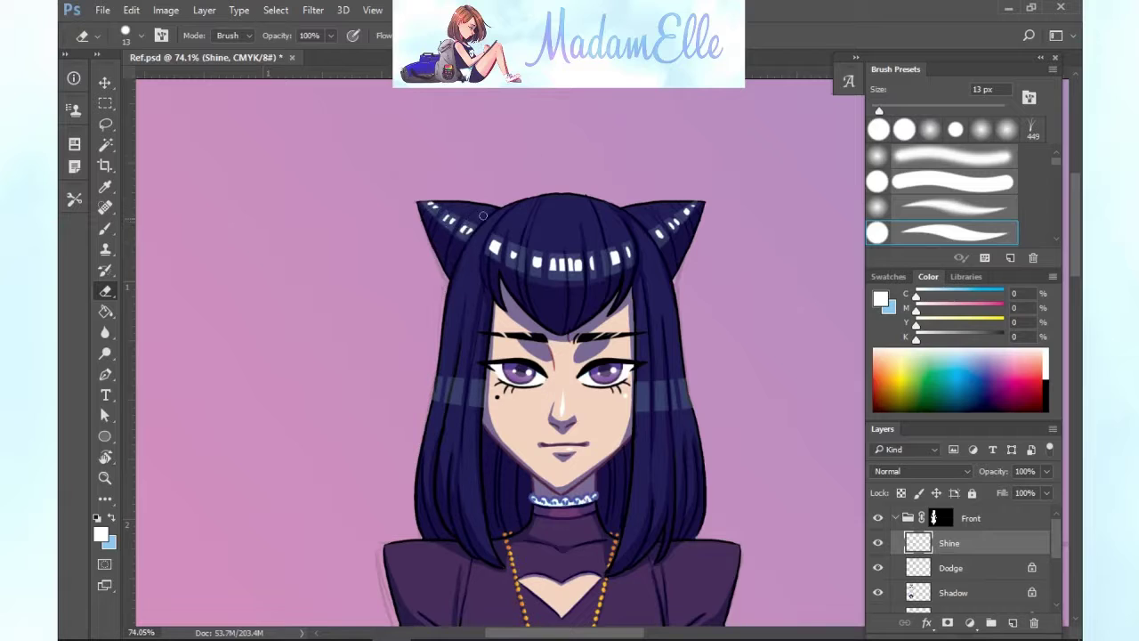
key(b)
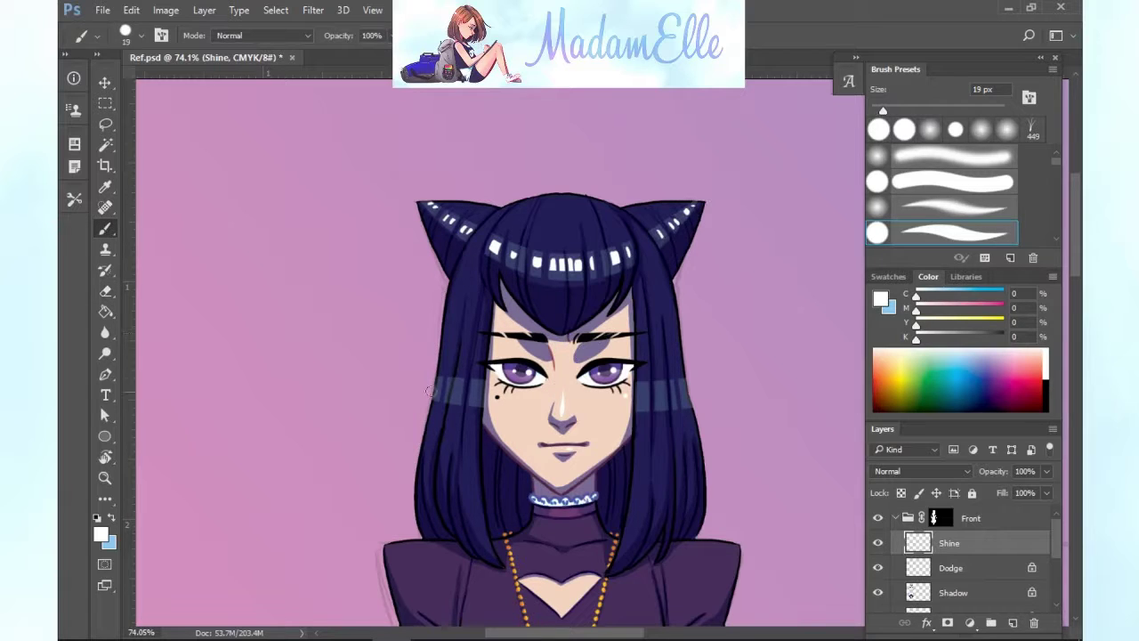
drag(657, 396, 685, 395)
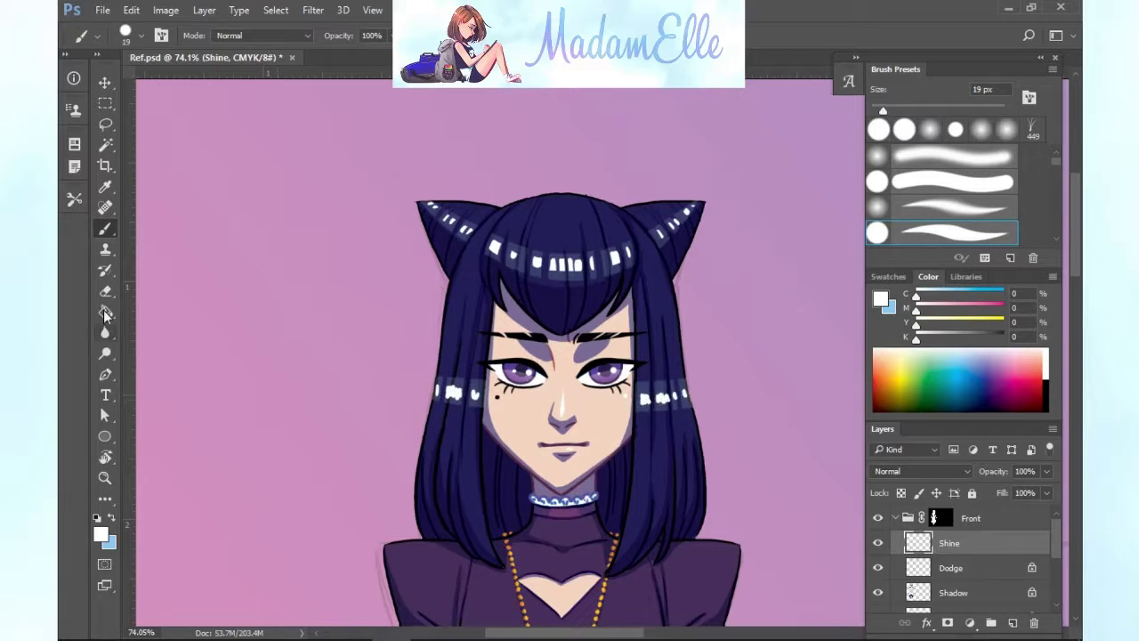
key(e)
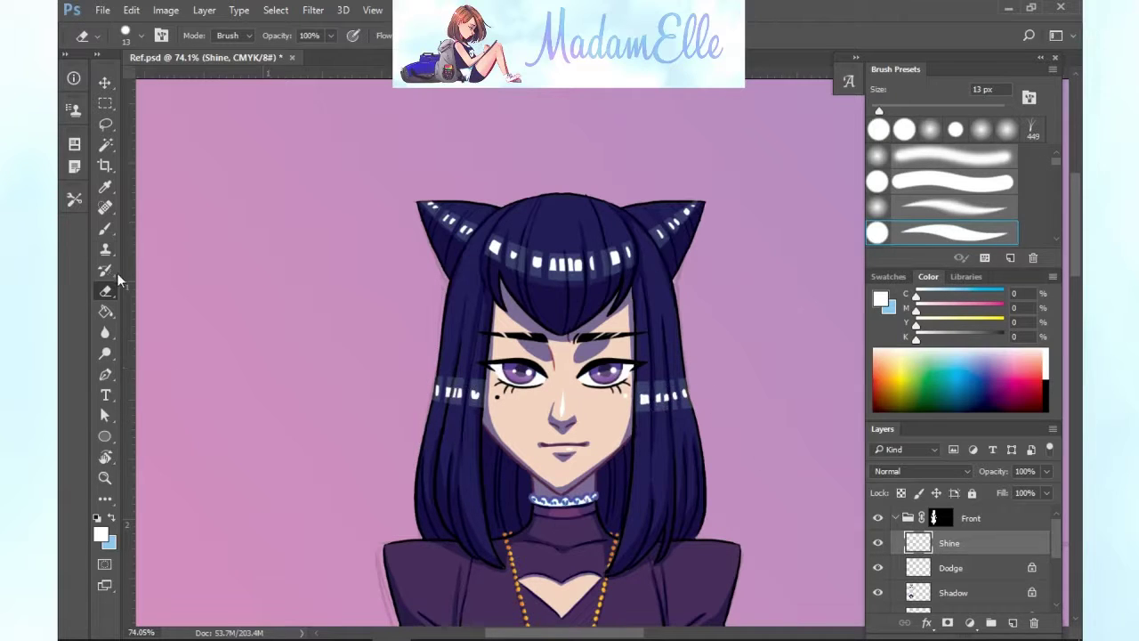
Paint small white glints on the black fingernails of both hands with the 11 px brush and lock the Shine layer.
click(108, 226)
drag(1075, 267, 1077, 414)
scroll(854, 462, up, 3)
drag(541, 633, 494, 635)
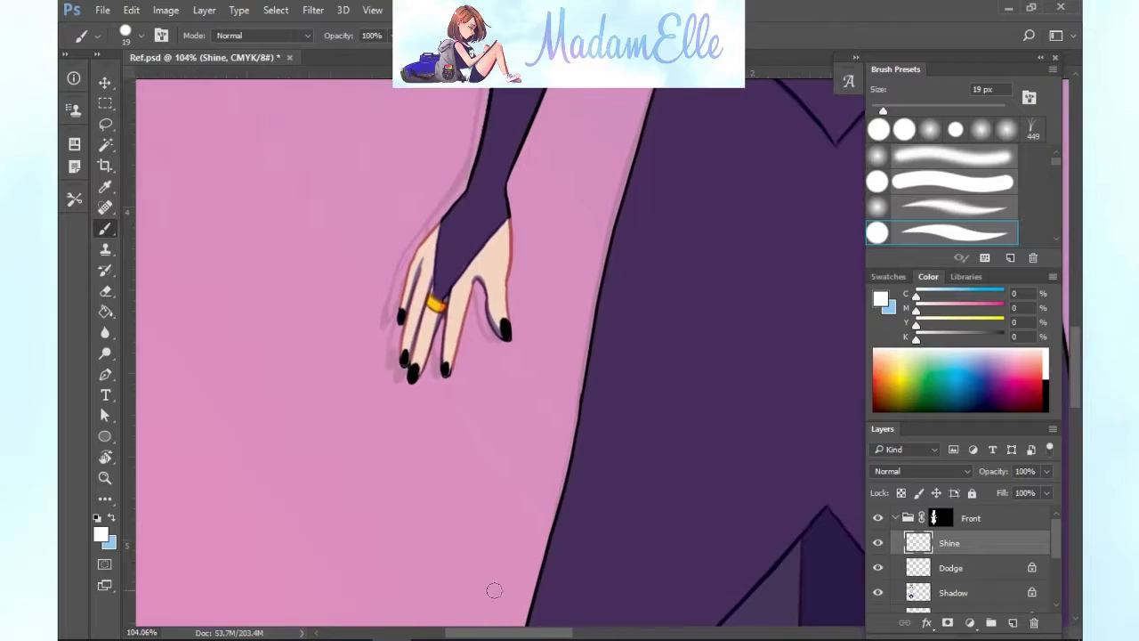
drag(882, 112, 877, 111)
drag(528, 633, 642, 636)
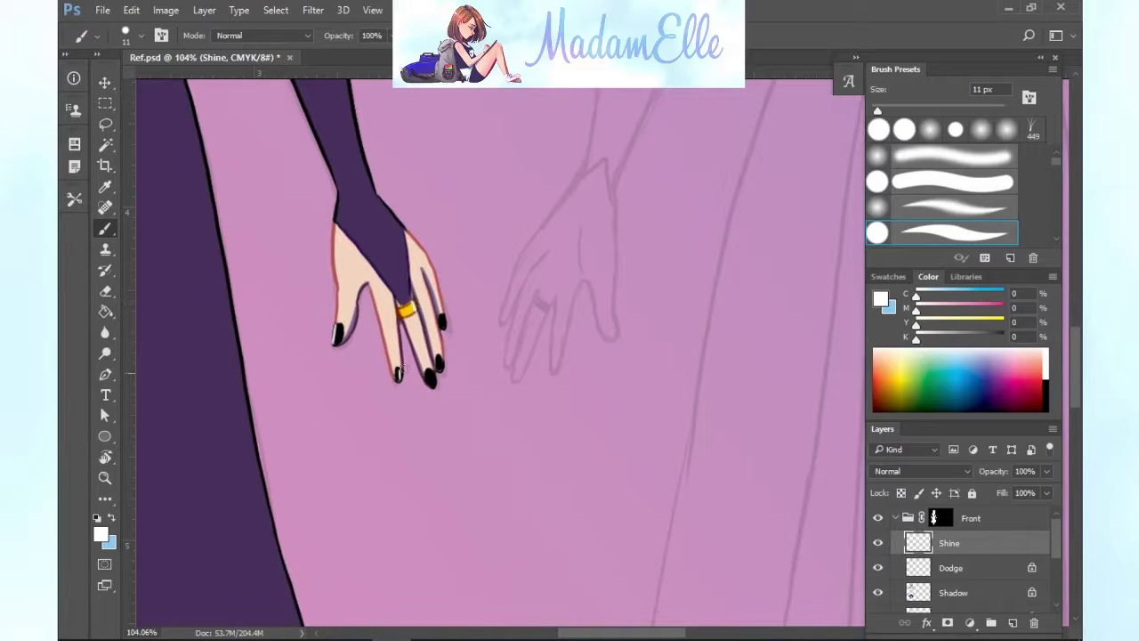
scroll(765, 503, down, 10)
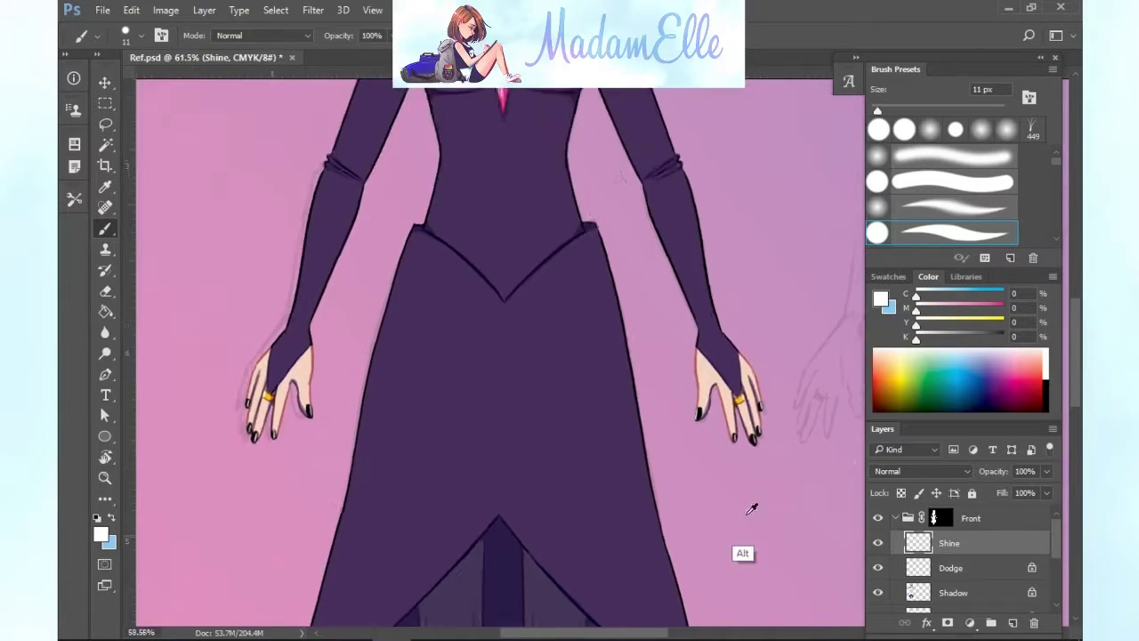
drag(718, 634, 715, 633)
drag(1075, 318, 1066, 286)
click(971, 493)
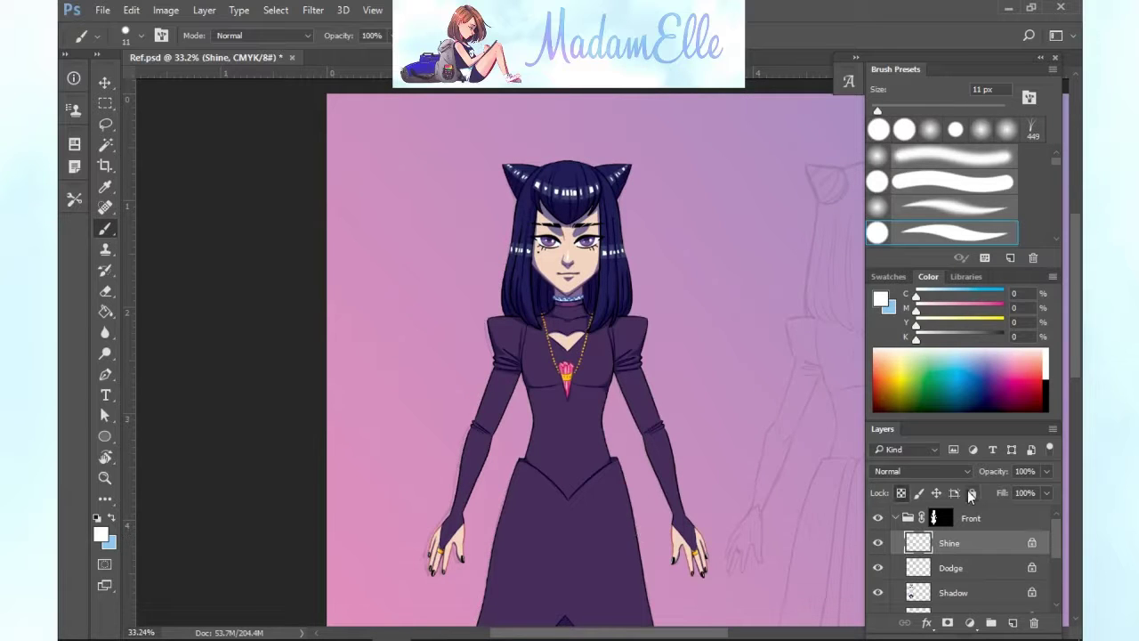
Add a new layer named Warmth between the Shadow and Lines layers.
click(1012, 622)
drag(1055, 533, 969, 549)
double_click(967, 545)
text(Warmth)
key(Return)
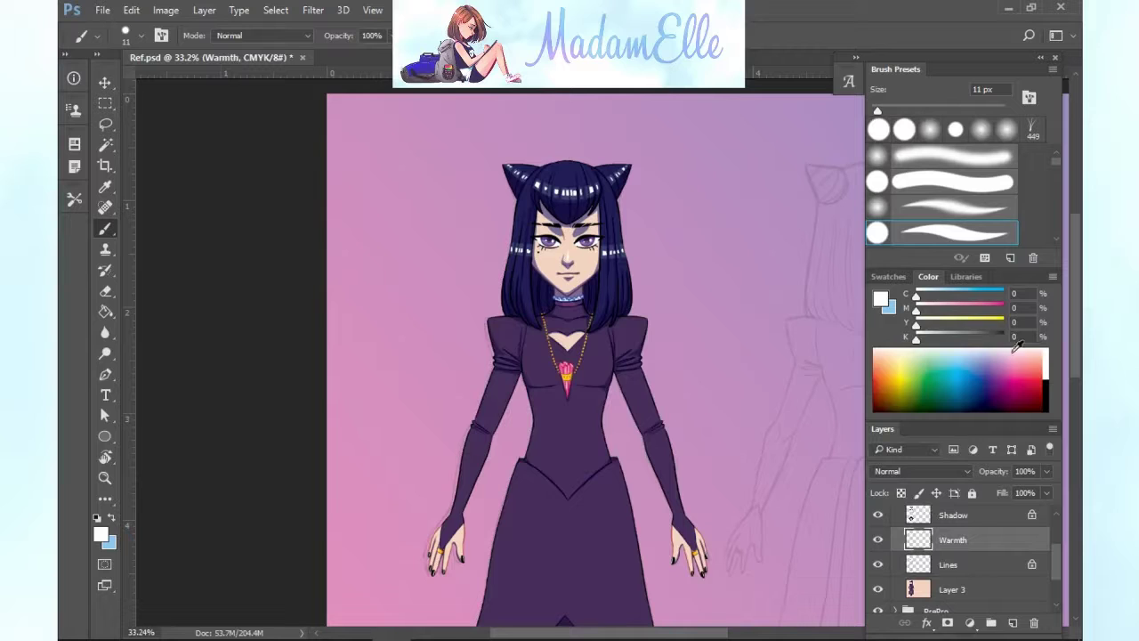
Set the Warmth layer to Color Burn and paint dark red blush over the cheeks and fingers with a soft 125 px brush.
drag(883, 388, 875, 389)
click(958, 159)
click(943, 473)
click(912, 223)
drag(878, 110, 922, 110)
key(bracketright)
key(bracketright)
key(bracketright)
key(bracketright)
drag(541, 257, 596, 256)
drag(445, 572, 431, 542)
drag(696, 574, 710, 565)
Lower the Warmth layer's opacity to 35% and shift its hue by -26 with Hue/Saturation.
click(1047, 470)
drag(1041, 491, 997, 491)
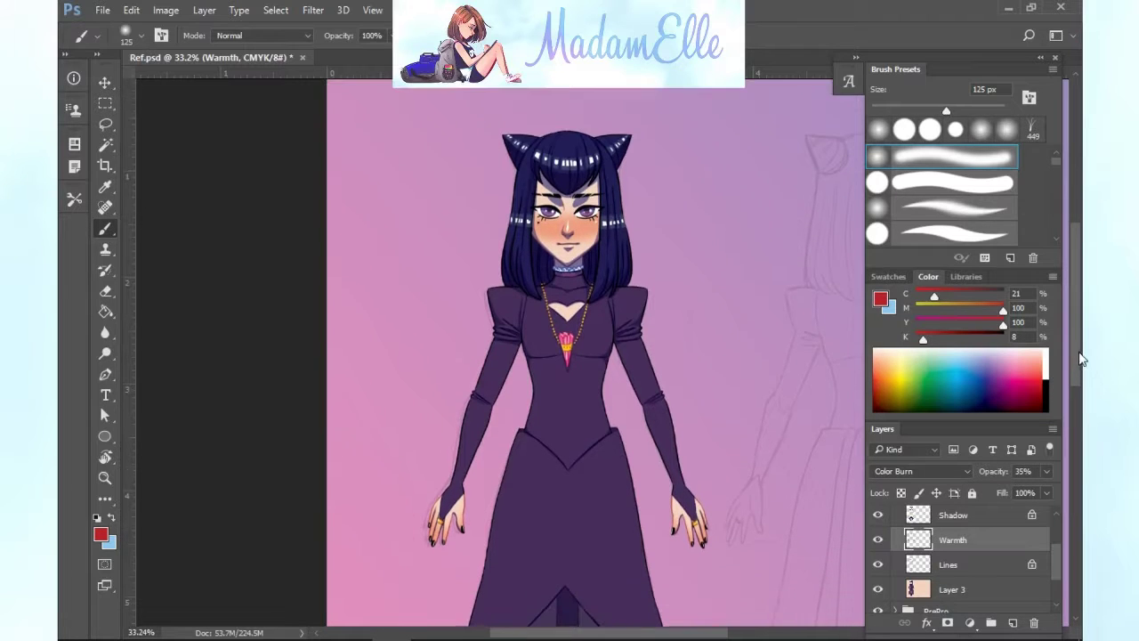
click(166, 10)
mouse_move(267, 51)
click(383, 134)
mouse_move(847, 222)
mouse_down()
mouse_move(860, 226)
mouse_move(837, 224)
mouse_up()
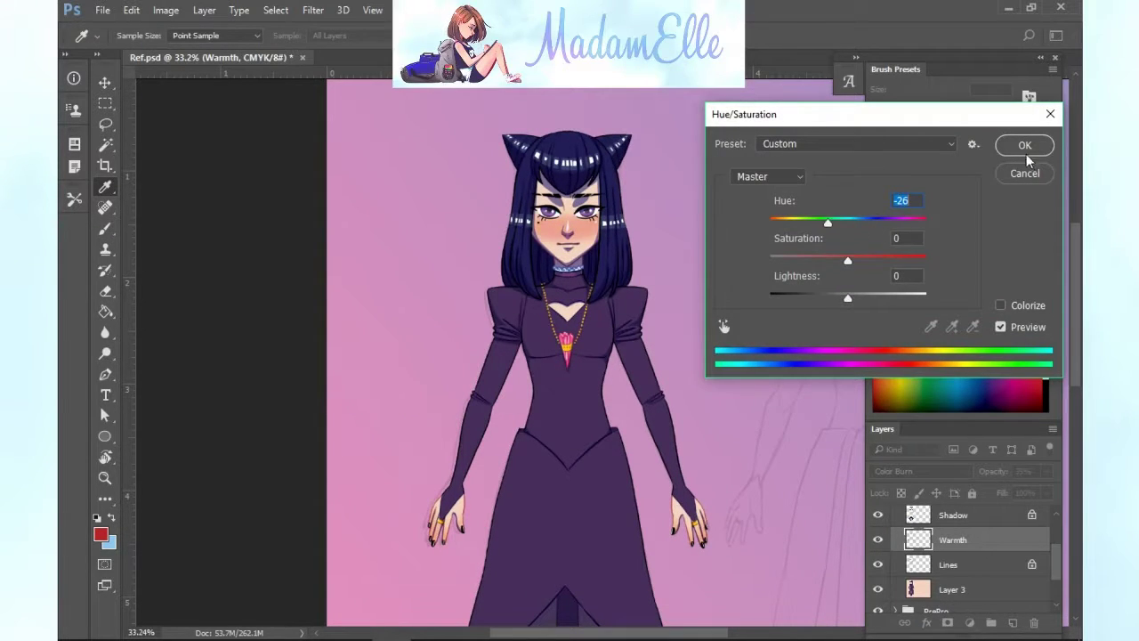
click(1024, 145)
Rename the base color layer below Lines as Colors.
key(b)
scroll(961, 551, down, 2)
double_click(950, 557)
text(Colors)
key(Return)
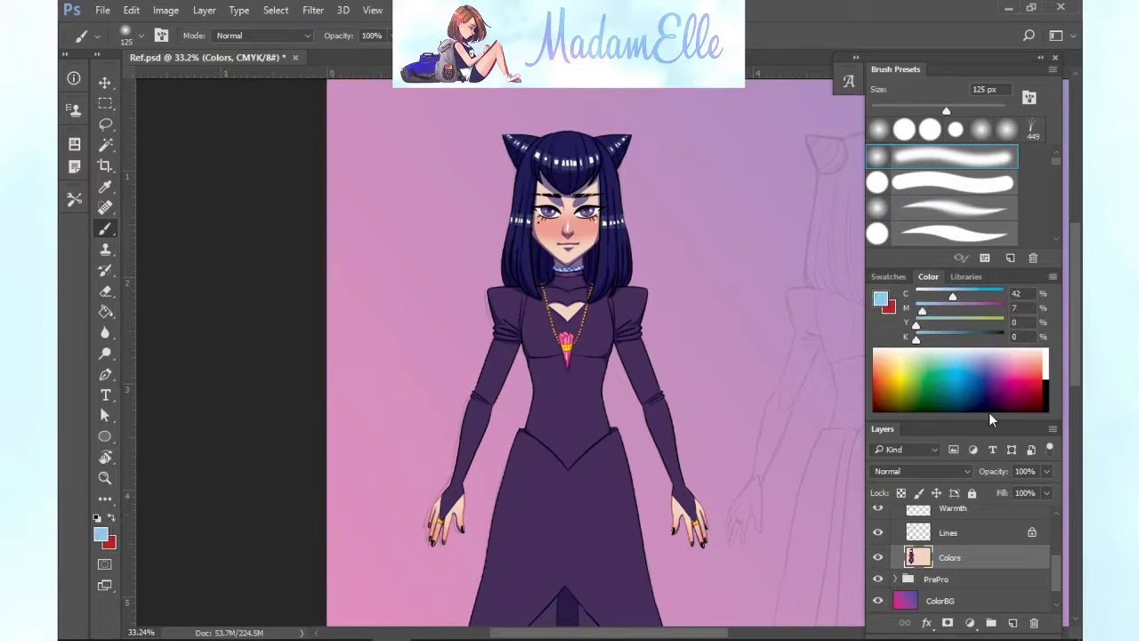
Erase the blush that spills over the hair beside the face on the Warmth layer with the 39 px eraser.
drag(1056, 562, 1063, 540)
click(999, 564)
scroll(636, 349, up, 4)
click(105, 294)
drag(1076, 342, 1081, 287)
scroll(540, 400, up, 3)
key(])
key(])
key(])
key(])
key(])
key(])
drag(594, 321, 591, 379)
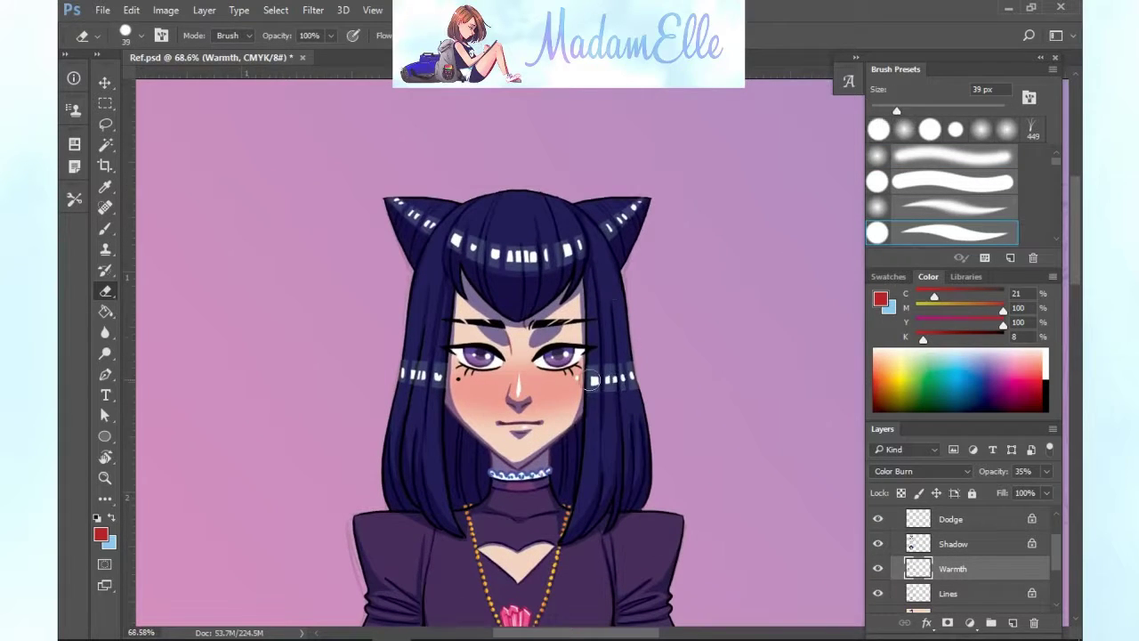
Unlock the Shadow layer for touch-ups with the 25 px eraser, and lock it again.
click(988, 537)
key(bracketleft)
key(bracketleft)
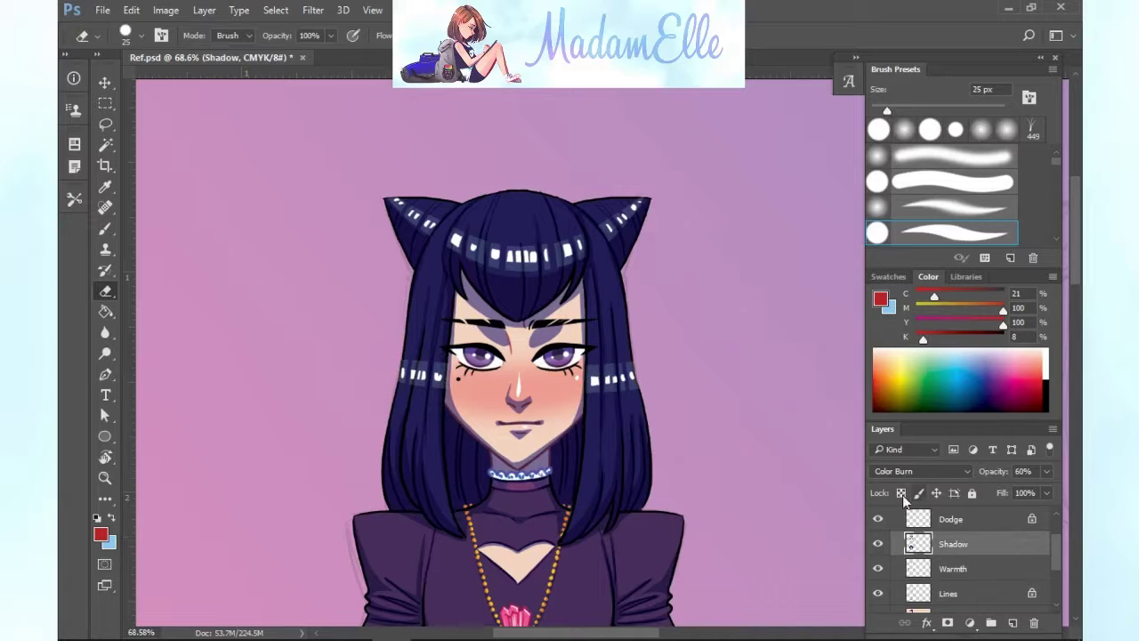
click(918, 496)
Add red warmth to the lips on the Warmth layer with the hard 19 px brush.
click(975, 560)
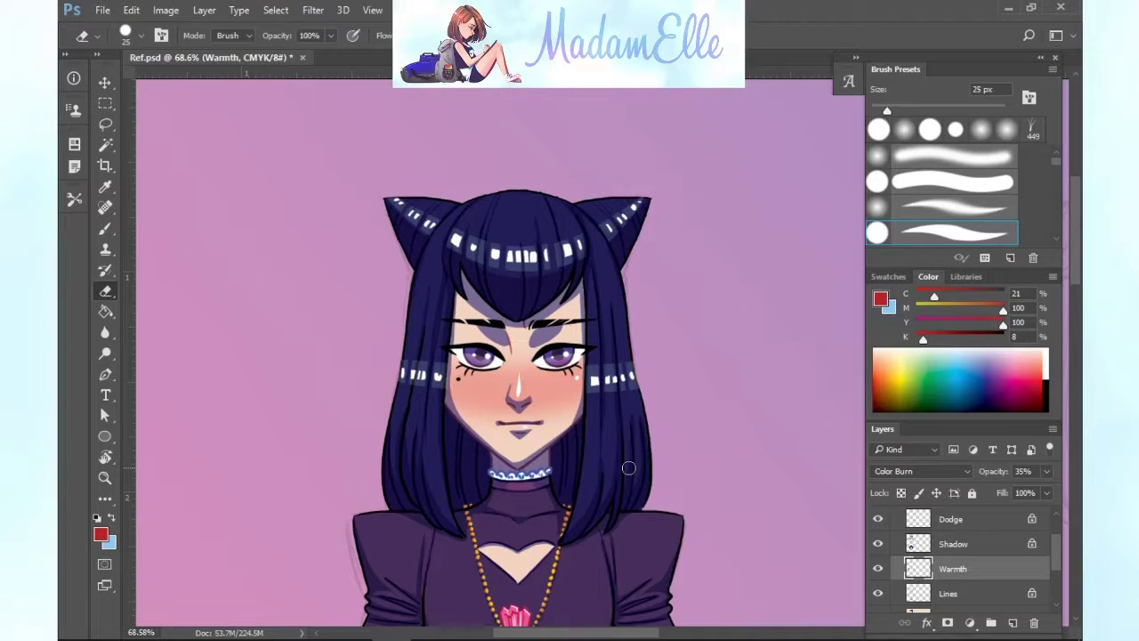
click(943, 157)
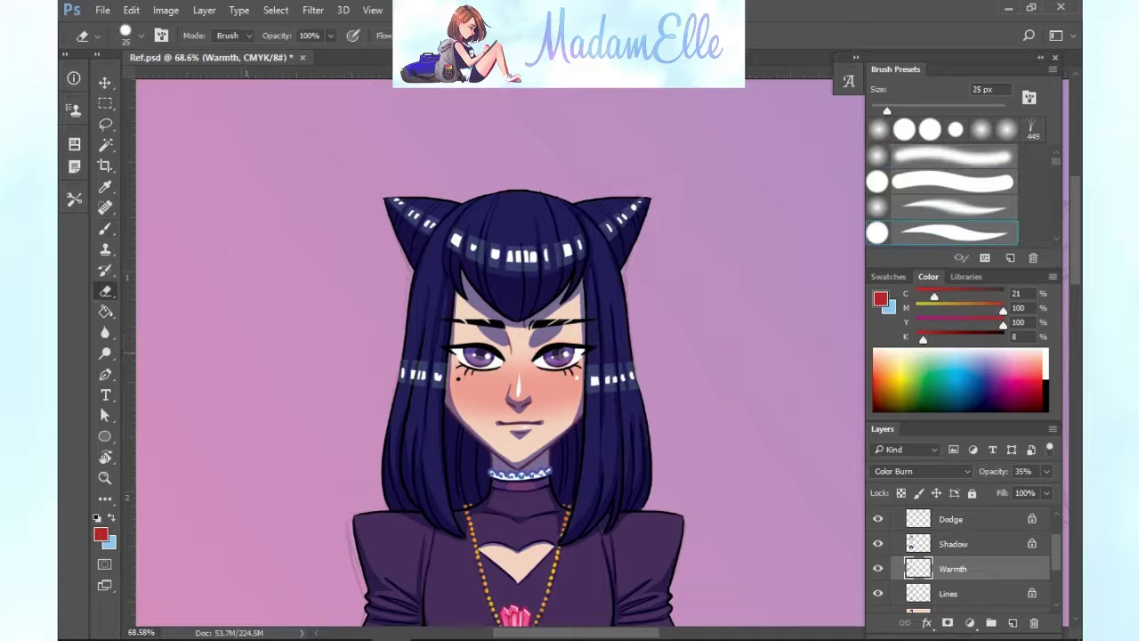
key(bracketright)
key(bracketright)
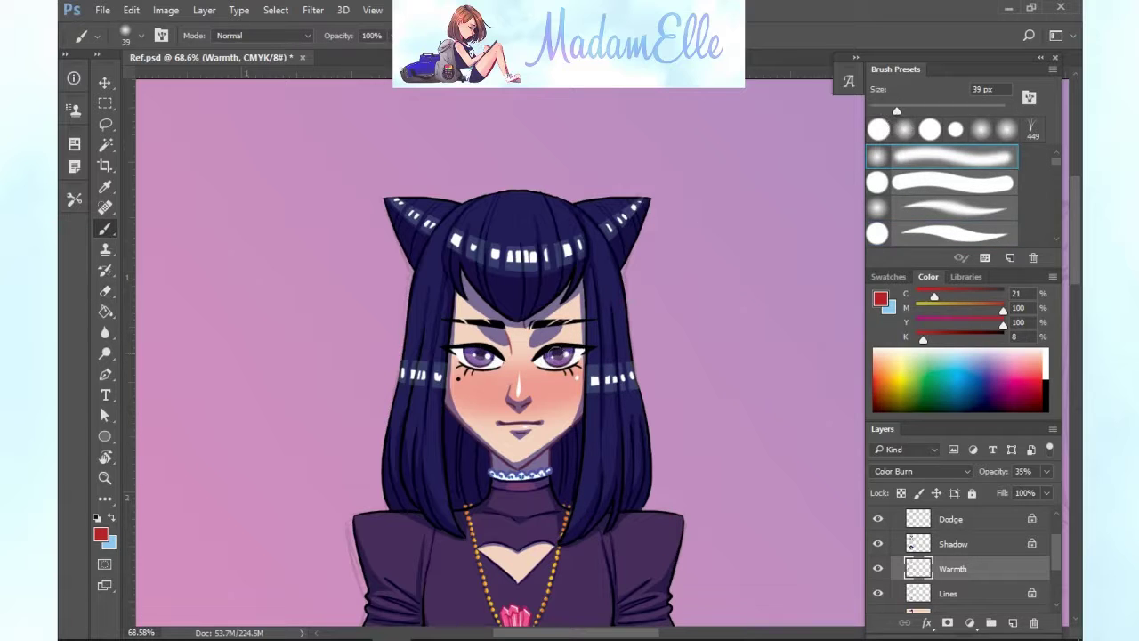
scroll(762, 488, down, 1)
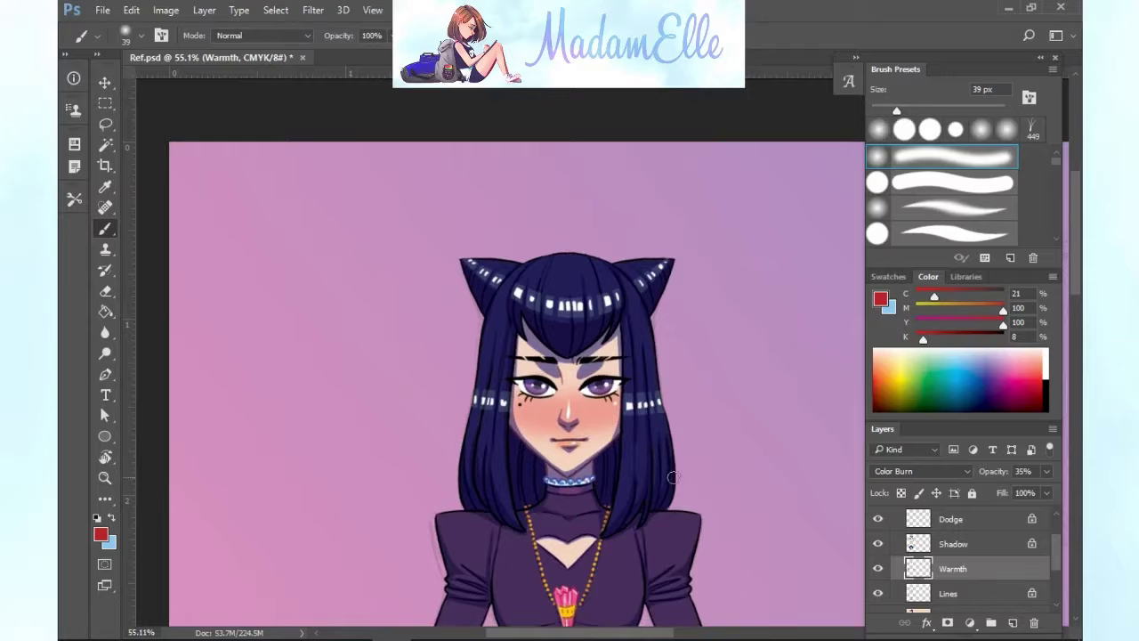
scroll(605, 444, up, 1)
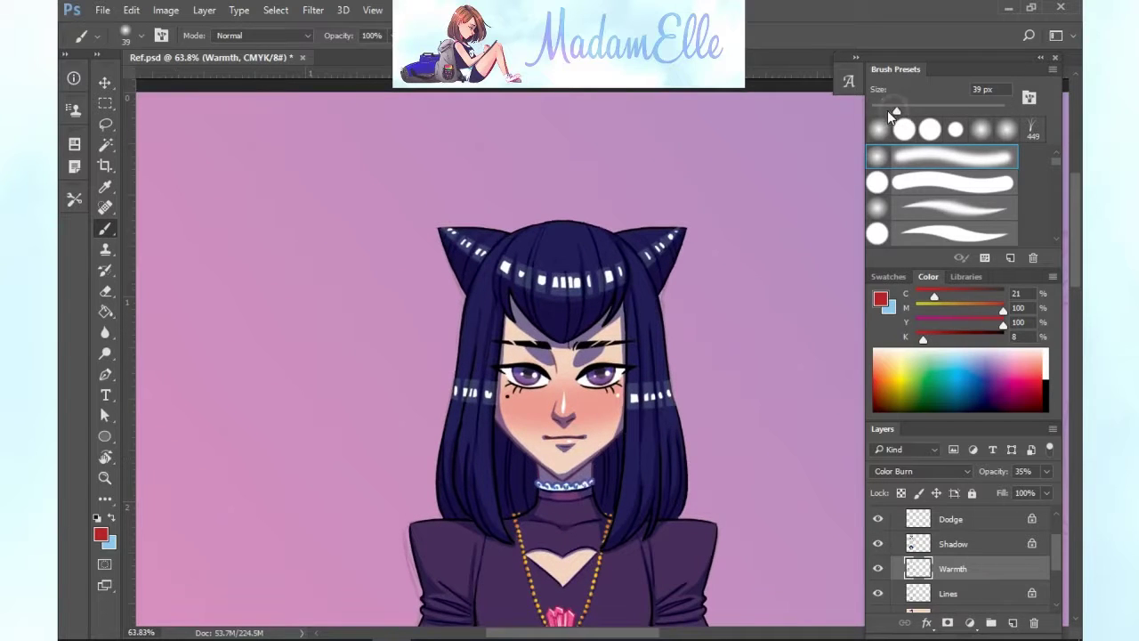
key(e)
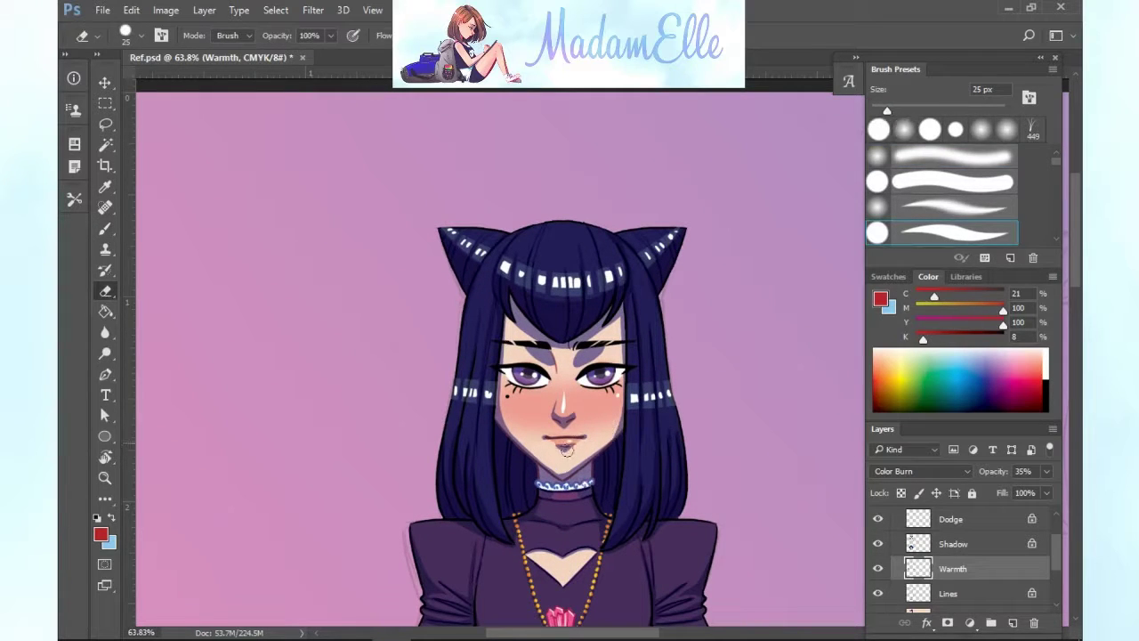
key(b)
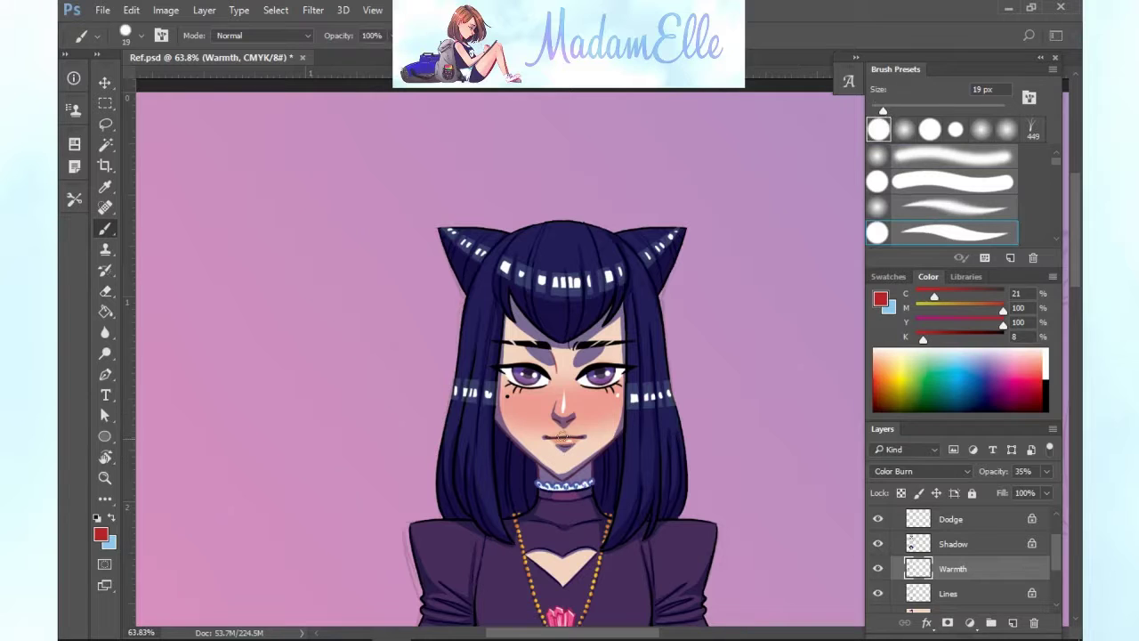
scroll(709, 411, down, 2)
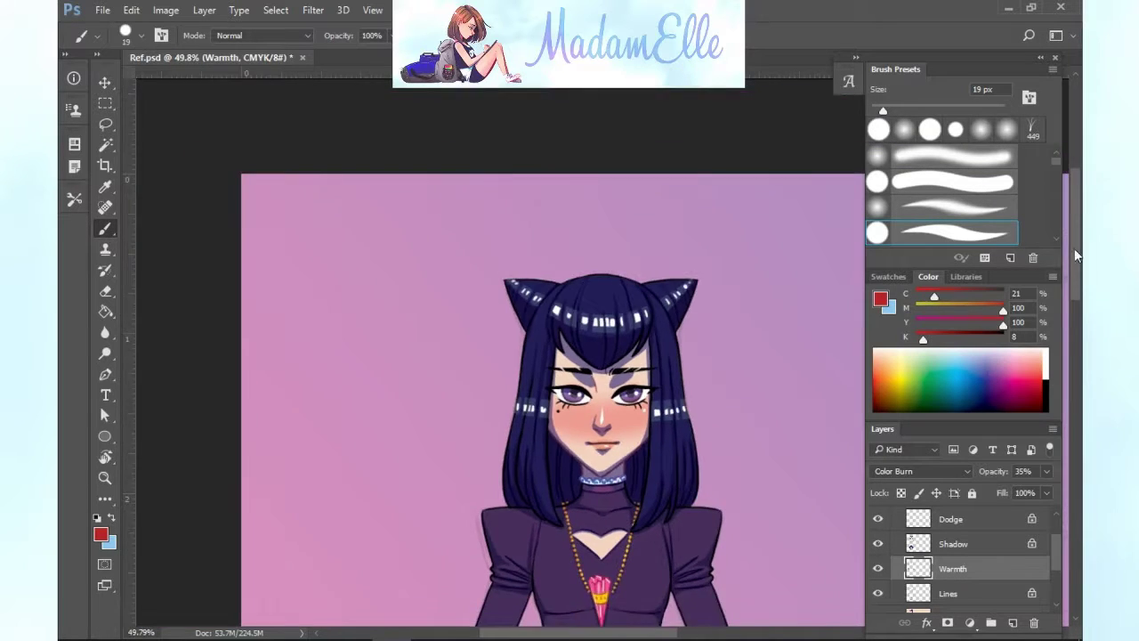
Lower the Warmth layer's opacity to 30% and lock its transparent pixels.
drag(1075, 255, 1076, 398)
scroll(722, 476, down, 4)
drag(669, 633, 702, 632)
drag(1075, 367, 1075, 346)
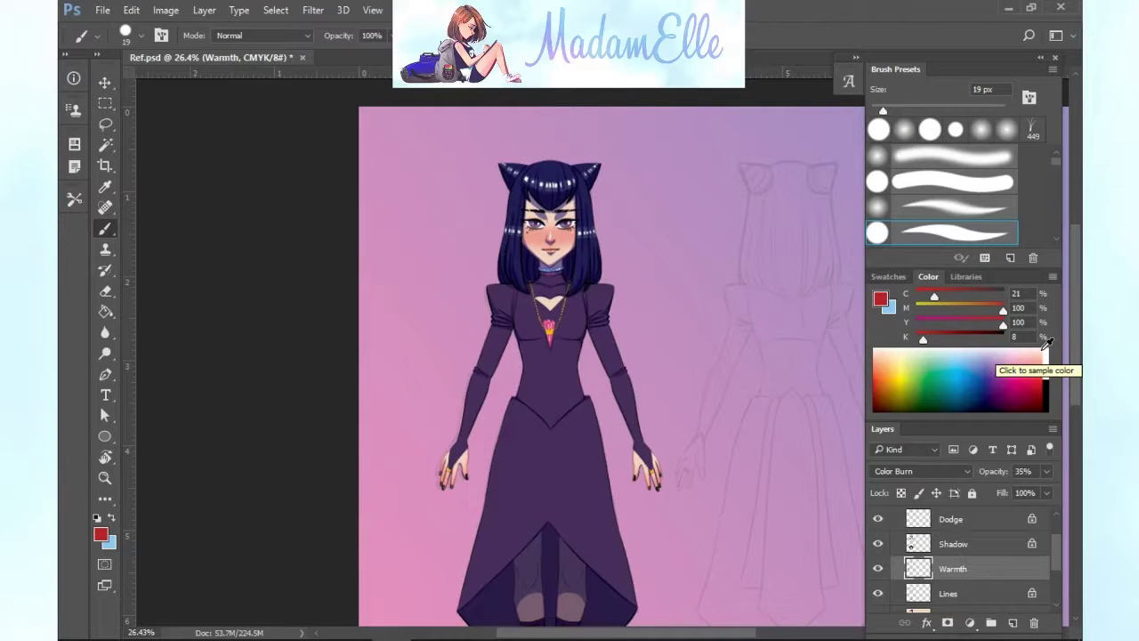
click(1046, 471)
drag(1006, 491, 1003, 491)
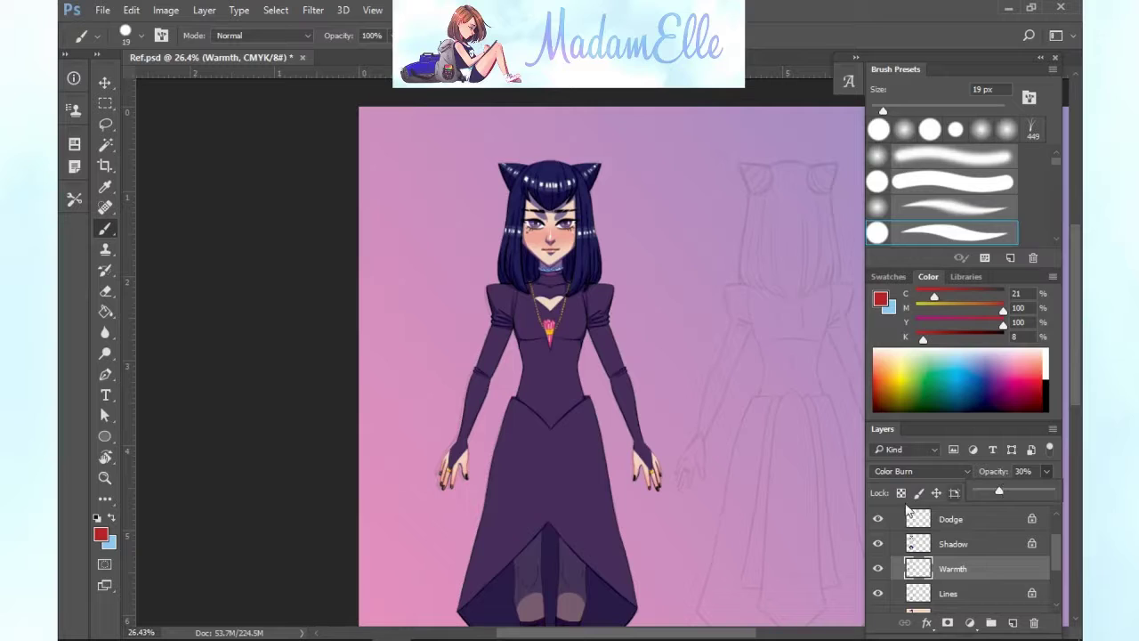
scroll(961, 561, down, 1)
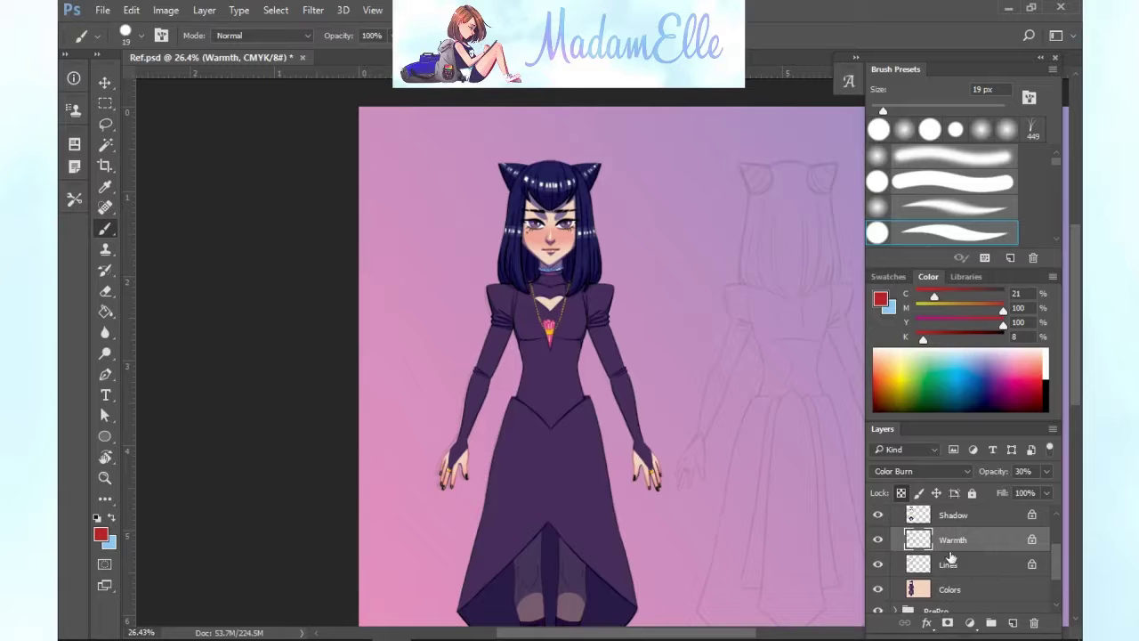
Add a new layer inside the Front group and place it between Shine and Dodge.
drag(1056, 559, 1056, 531)
click(994, 544)
click(1013, 623)
drag(991, 544, 991, 577)
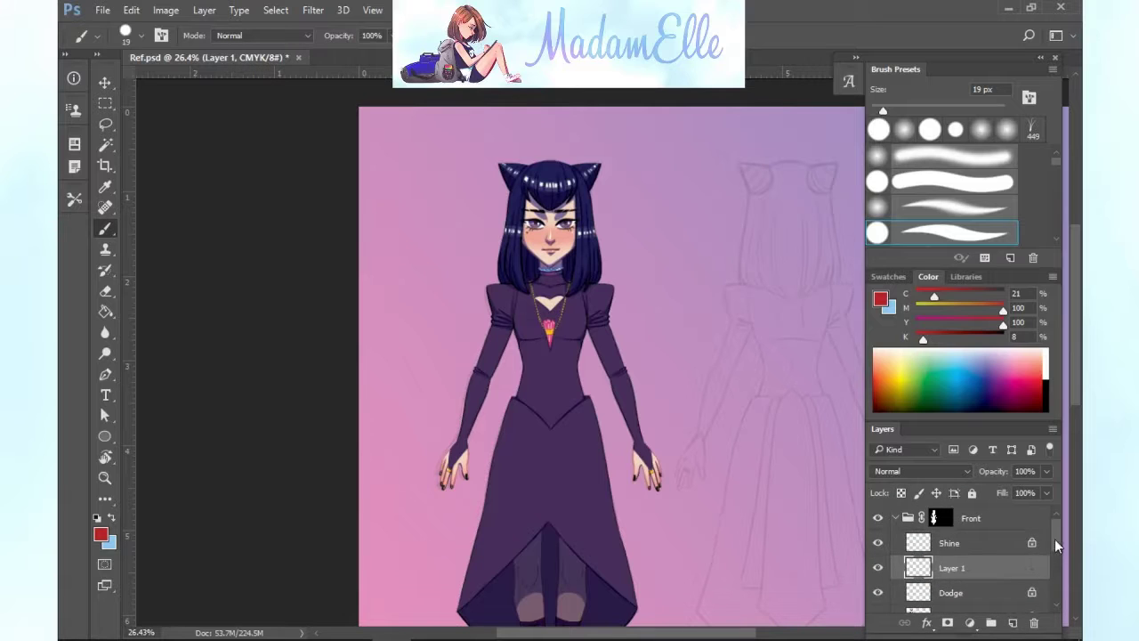
drag(1056, 544, 1056, 552)
Set the new layer to Saturation and paint light blue over the bangs with a soft 70 px brush.
click(105, 230)
key(x)
click(925, 470)
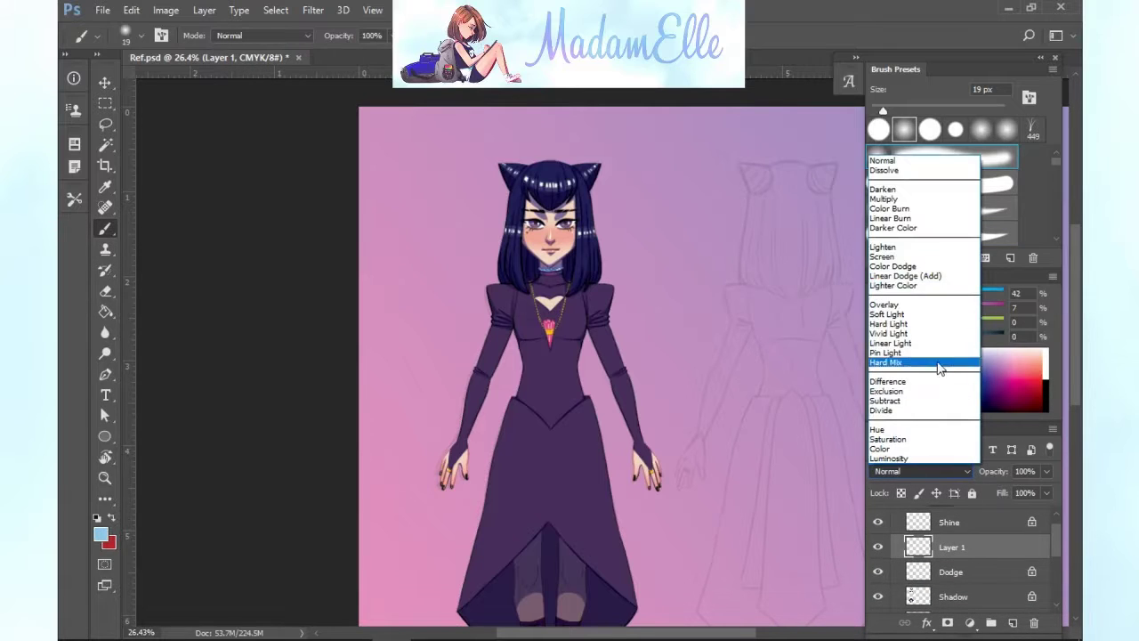
click(887, 439)
key(bracketright)
key(bracketright)
key(bracketright)
key(bracketright)
key(bracketright)
drag(549, 202, 572, 201)
Compare blend modes for the light blue layer, then set it to Hard Light at 23% opacity.
click(923, 471)
click(918, 430)
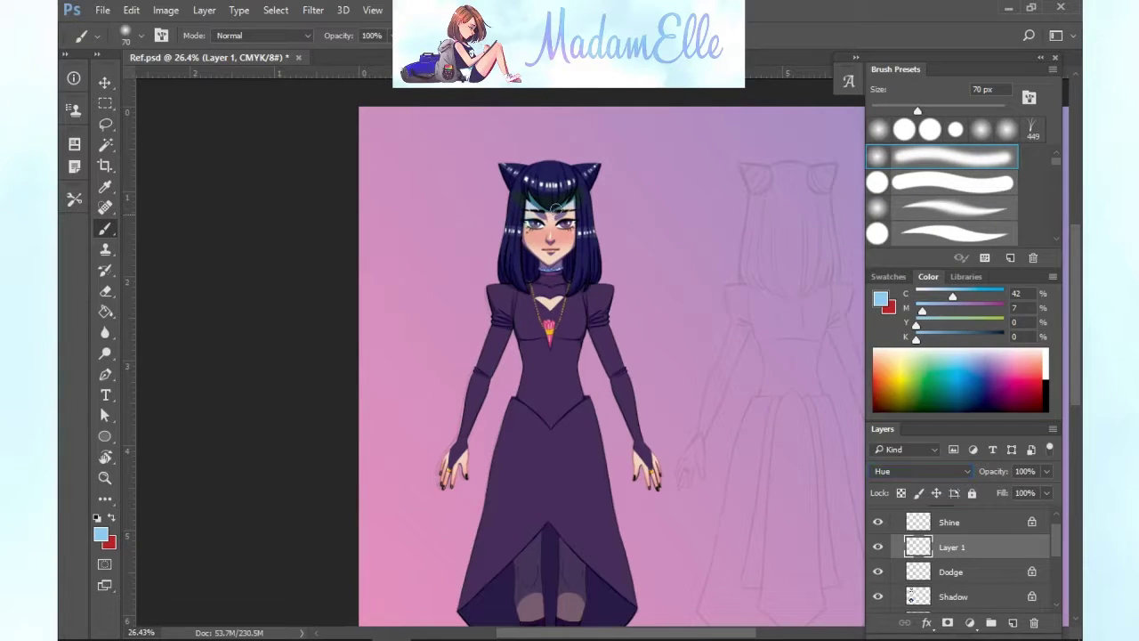
key(ctrl+z)
click(927, 471)
click(928, 471)
click(927, 473)
click(927, 449)
click(932, 473)
click(930, 459)
click(925, 470)
click(909, 431)
click(909, 470)
click(907, 314)
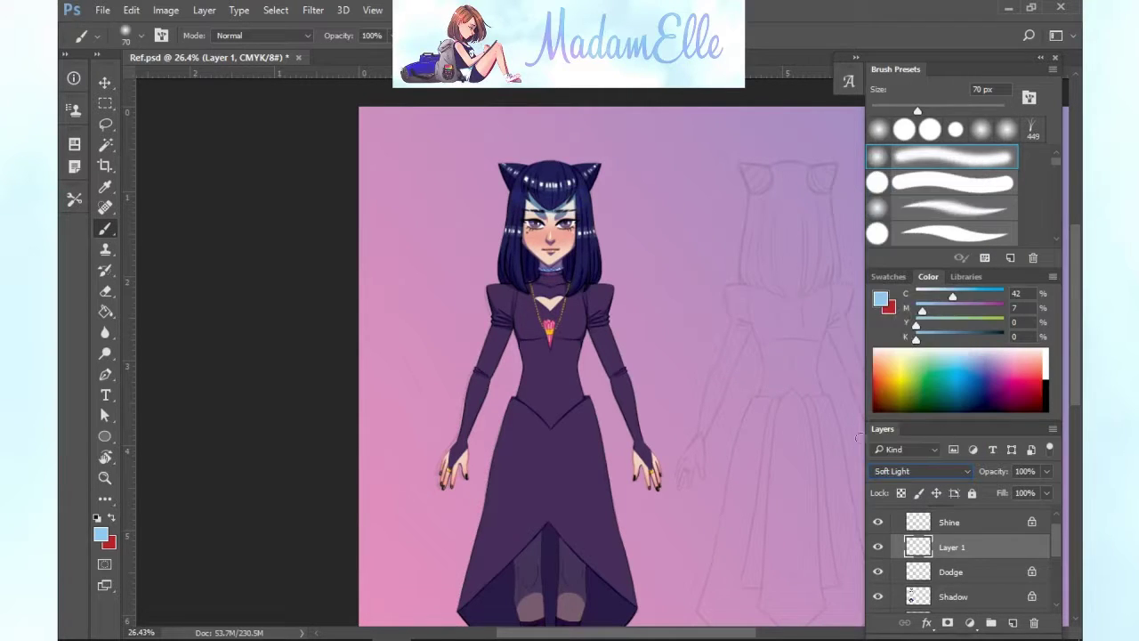
click(928, 469)
click(912, 325)
click(1047, 472)
drag(1050, 488, 996, 489)
Tint the hair horns and the lower hair ends light blue, using a soft brush of up to 190 px.
drag(917, 111, 937, 109)
drag(498, 171, 511, 194)
drag(937, 110, 968, 110)
drag(589, 292, 598, 258)
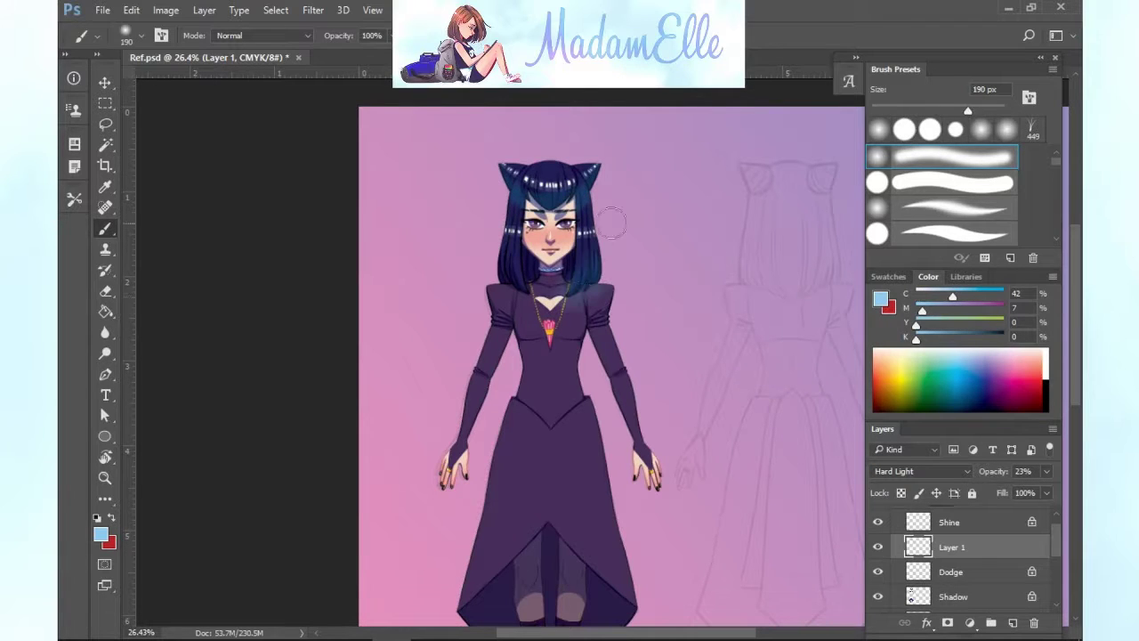
drag(509, 263, 525, 292)
Tint the skirt's inner lining and the boots light blue with a soft 425 px brush.
drag(1077, 253, 1079, 296)
drag(968, 110, 985, 110)
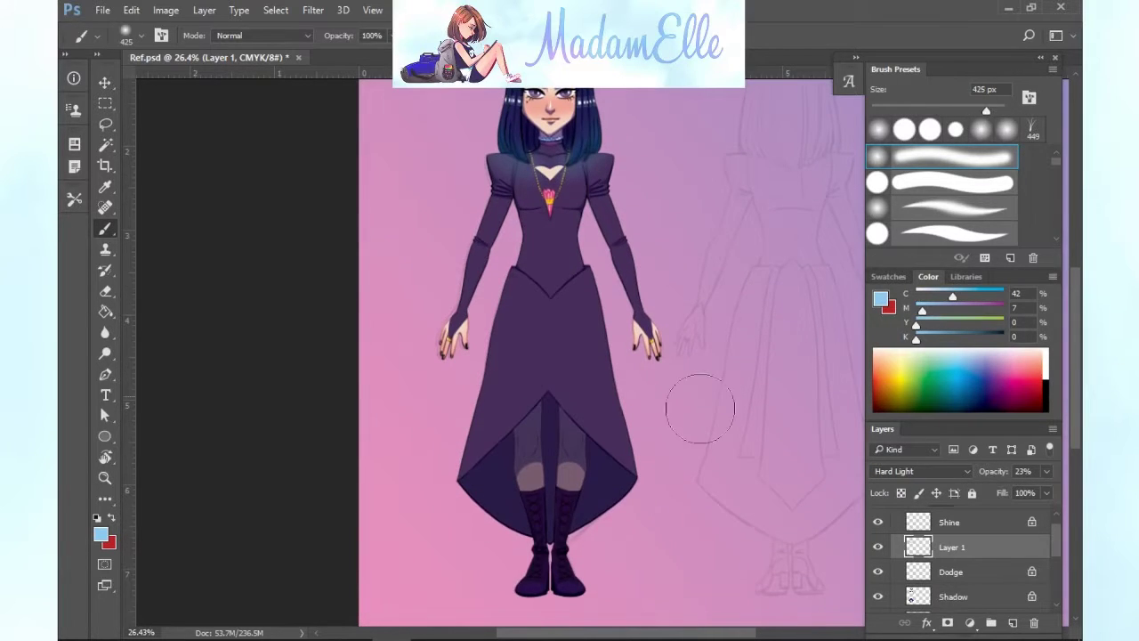
drag(476, 508, 623, 507)
drag(509, 586, 592, 582)
Tint the puffed sleeves light blue with a smaller soft brush, undoing the trial strokes across the torso.
drag(1078, 385, 1078, 326)
drag(518, 385, 586, 385)
key(ctrl+z)
click(964, 108)
drag(594, 340, 605, 366)
key(ctrl+z)
click(954, 110)
drag(498, 340, 500, 366)
mouse_move(522, 377)
mouse_down()
mouse_move(636, 389)
mouse_move(653, 353)
mouse_move(584, 384)
mouse_up()
key(ctrl+z)
key(ctrl+z)
Erase the light blue spill from the bust and the puffed sleeves with the hard 25 px eraser.
mouse_move(1076, 369)
mouse_down()
mouse_move(1077, 399)
mouse_move(1077, 345)
mouse_up()
scroll(604, 427, up, 5)
click(105, 291)
scroll(687, 457, up, 3)
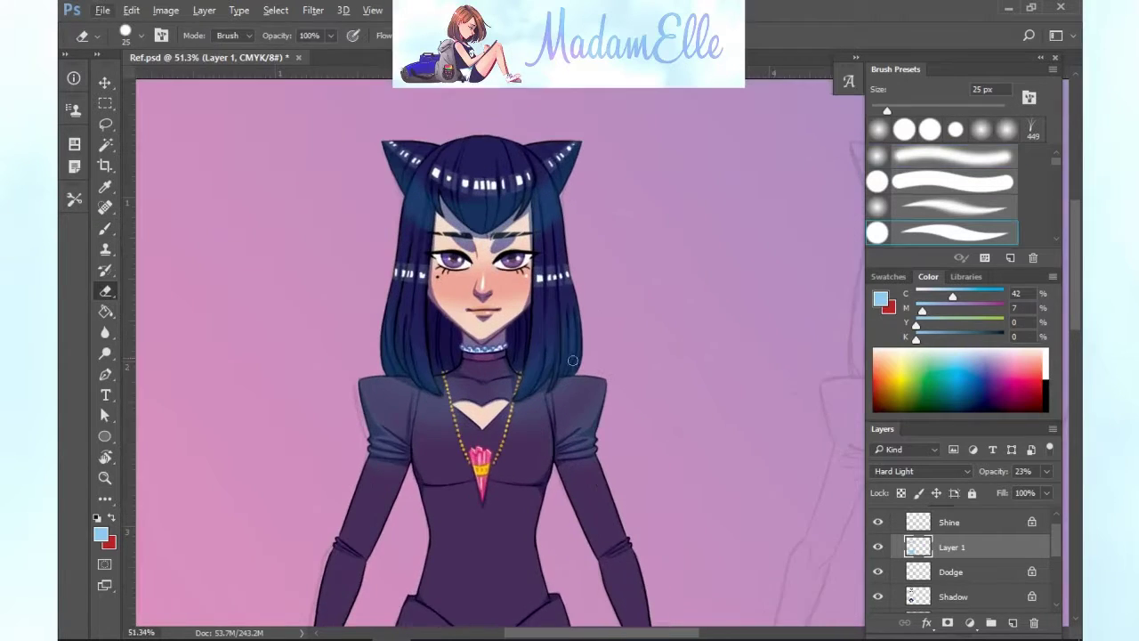
scroll(566, 355, up, 1)
mouse_move(534, 484)
mouse_down()
mouse_move(528, 470)
mouse_move(564, 415)
mouse_move(582, 427)
mouse_move(548, 479)
mouse_move(455, 478)
mouse_up()
mouse_move(302, 405)
mouse_down()
mouse_move(293, 388)
mouse_move(348, 468)
mouse_move(384, 464)
mouse_up()
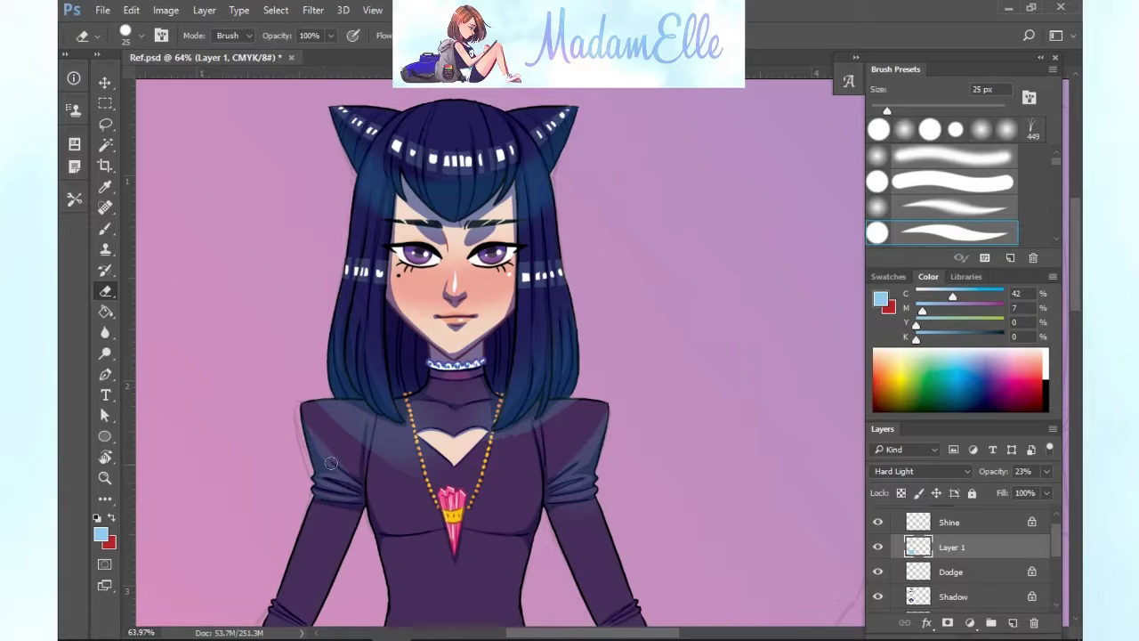
drag(552, 489, 602, 498)
Erase the remaining light blue tint across the upper chest with a hard 73 px eraser.
drag(1076, 300, 1081, 325)
click(919, 108)
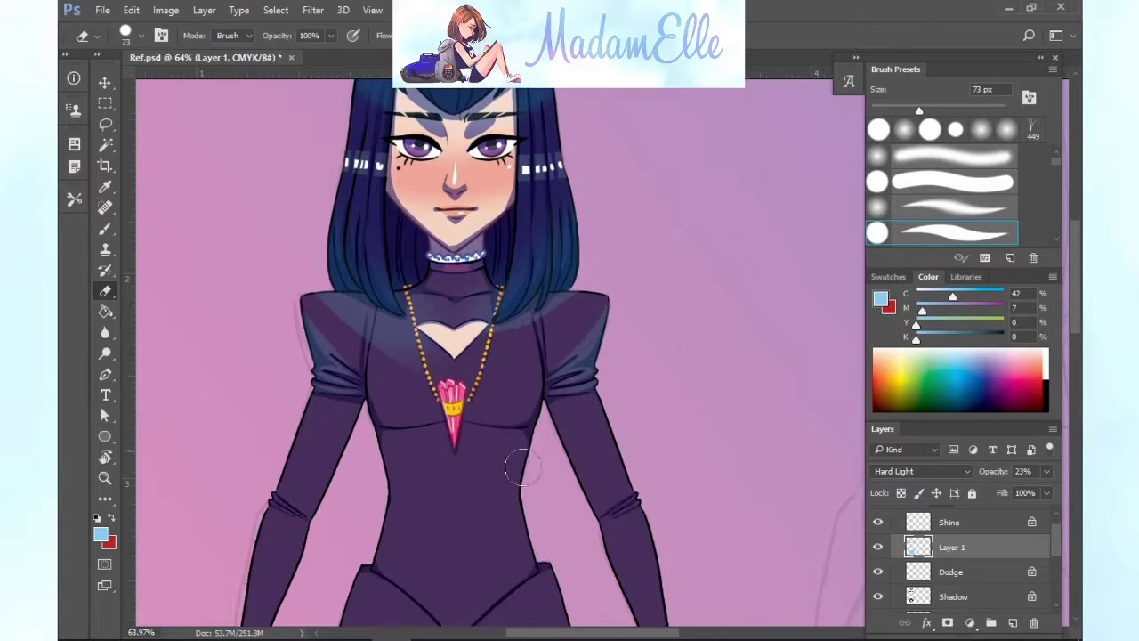
mouse_move(370, 298)
mouse_down()
mouse_move(344, 311)
mouse_move(456, 345)
mouse_move(471, 304)
mouse_up()
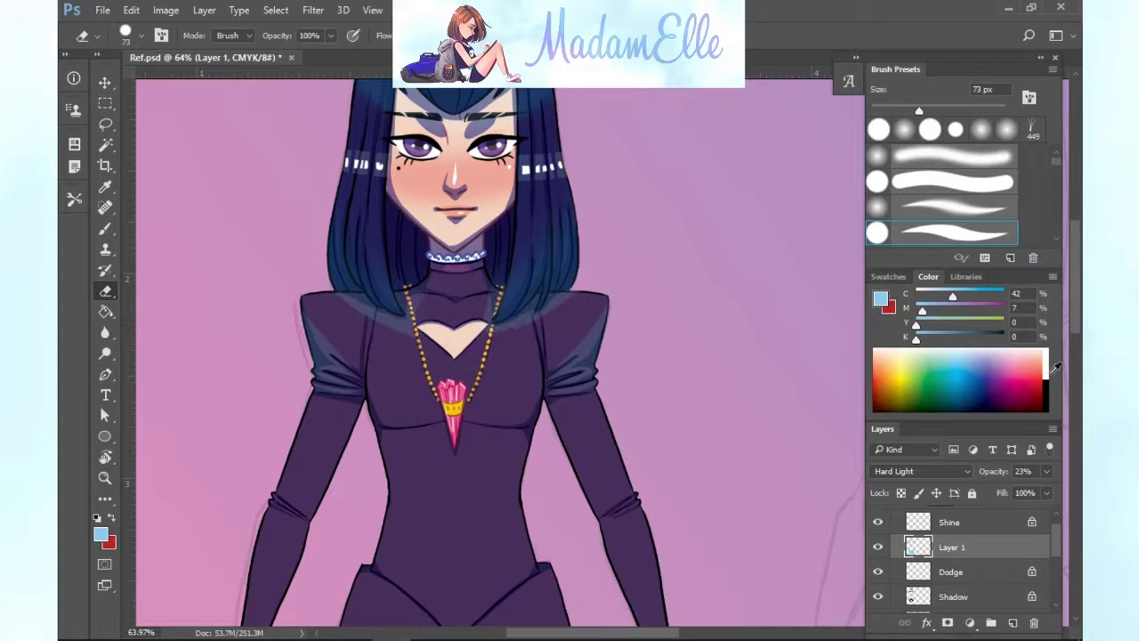
Fade the light blue tint around the shine bands on the bangs and hair horns with a soft 49 px eraser.
drag(1075, 313, 1075, 288)
click(903, 109)
click(943, 157)
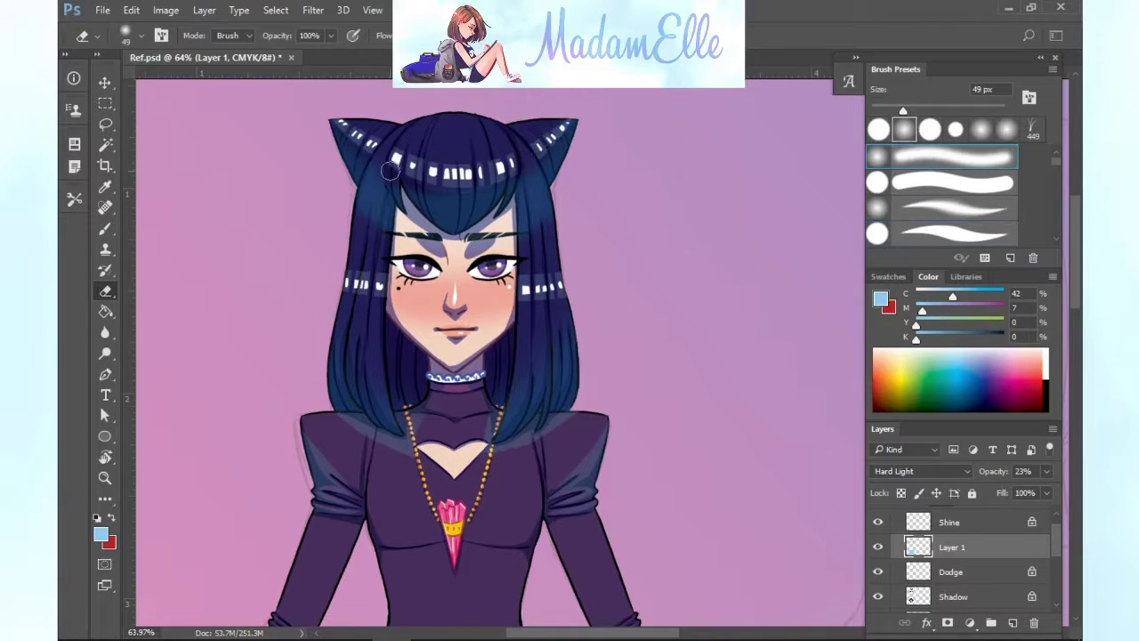
drag(397, 169, 523, 142)
click(105, 228)
click(105, 292)
drag(338, 128, 370, 147)
drag(548, 149, 570, 125)
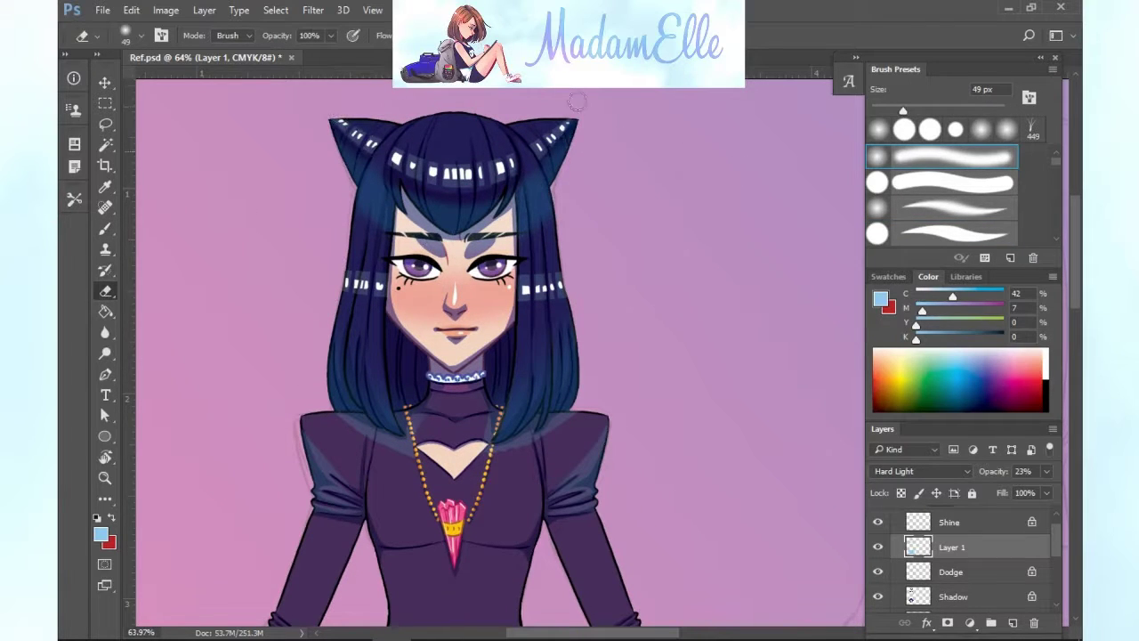
Erase the blue spill on the shoulders and dress around the hair ends with a hard 30 px, then 25 px eraser.
scroll(615, 473, up, 2)
click(948, 233)
mouse_move(392, 394)
mouse_down()
mouse_move(360, 415)
mouse_move(372, 396)
mouse_up()
mouse_move(260, 409)
mouse_down()
mouse_move(297, 408)
mouse_move(361, 436)
mouse_move(320, 344)
mouse_move(362, 429)
mouse_up()
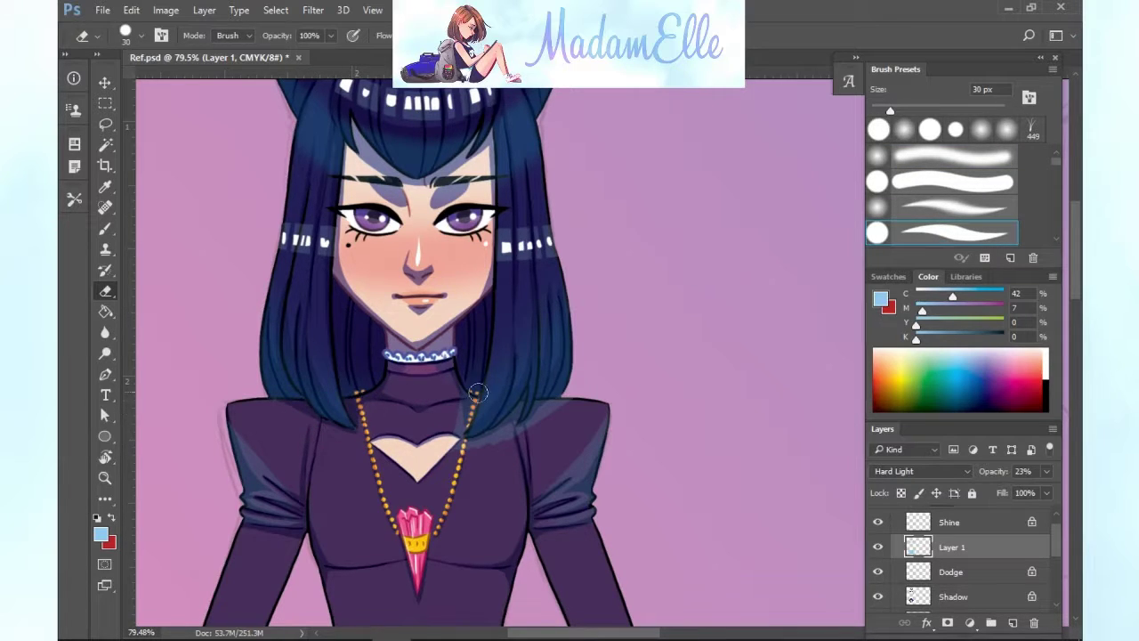
mouse_move(447, 442)
mouse_down()
mouse_move(474, 405)
mouse_move(502, 441)
mouse_move(444, 447)
mouse_move(545, 404)
mouse_move(521, 432)
mouse_up()
drag(890, 111, 887, 110)
drag(499, 433, 520, 406)
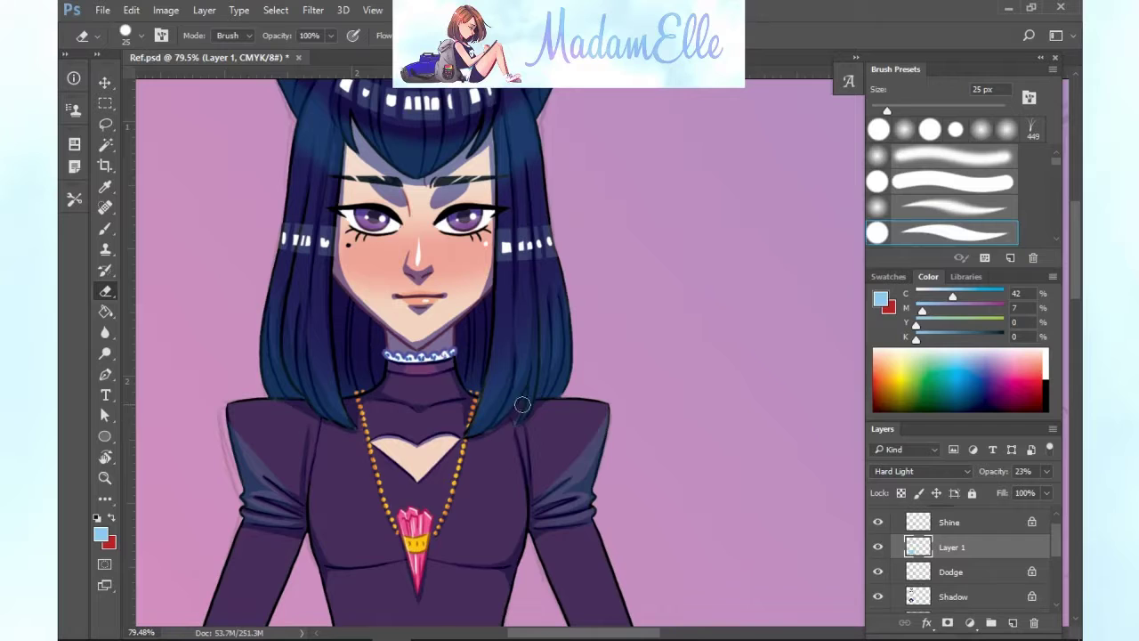
Soften the edges of the light blue tint on the puffed sleeves with a soft 116 px eraser.
scroll(545, 405, up, 1)
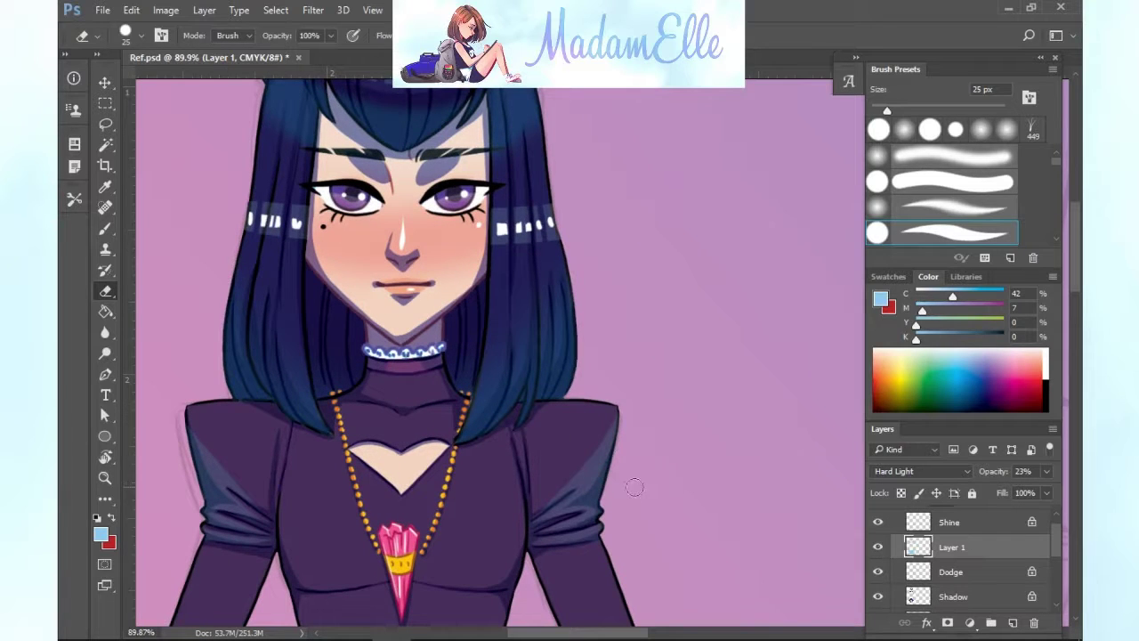
click(952, 157)
drag(886, 110, 943, 110)
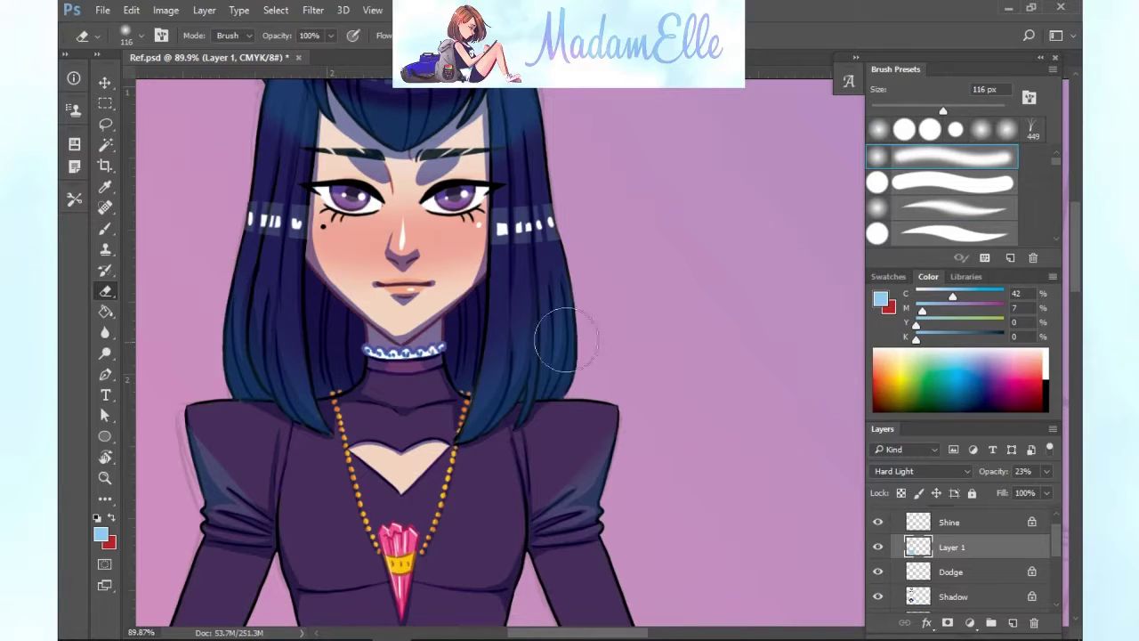
Erase the light blue tint from the forehead, eyebrows and side hair around the bangs with a hard 31 px eraser.
scroll(422, 309, up, 3)
click(928, 232)
key(bracketleft)
key(bracketleft)
key(bracketleft)
key(bracketleft)
key(bracketleft)
key(bracketleft)
key(bracketleft)
mouse_move(305, 216)
mouse_down()
mouse_move(280, 275)
mouse_move(303, 172)
mouse_move(294, 258)
mouse_up()
mouse_move(505, 249)
mouse_down()
mouse_move(503, 196)
mouse_move(506, 229)
mouse_move(540, 287)
mouse_up()
mouse_move(437, 286)
mouse_down()
mouse_move(420, 293)
mouse_move(470, 277)
mouse_up()
drag(491, 210, 451, 283)
mouse_move(331, 224)
mouse_down()
mouse_move(377, 290)
mouse_move(354, 283)
mouse_move(332, 233)
mouse_up()
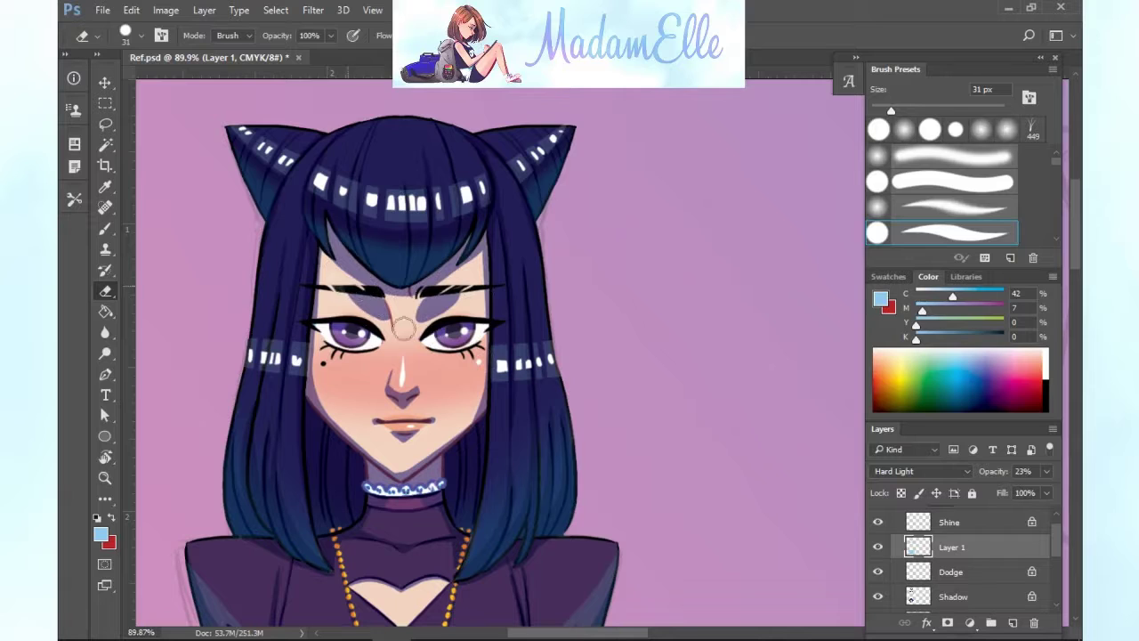
Paint light blue over the shaded eyelids with a soft 45 px brush and clean up around the eyes with an 18 px eraser.
key(b)
drag(882, 112, 900, 112)
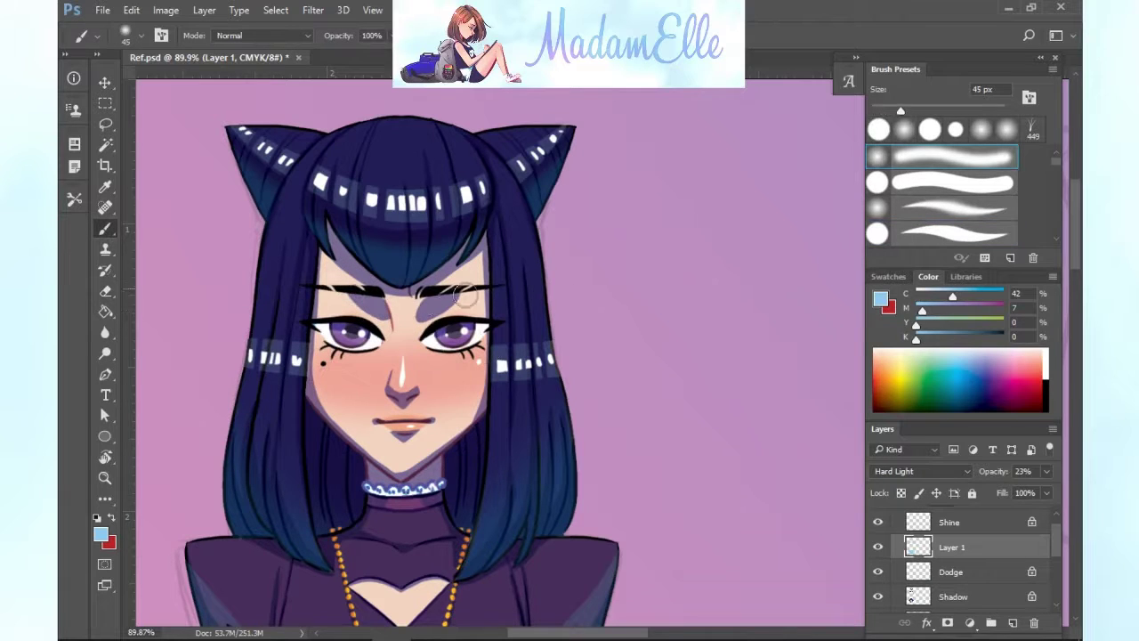
drag(466, 297, 427, 312)
drag(363, 298, 381, 310)
drag(900, 111, 890, 111)
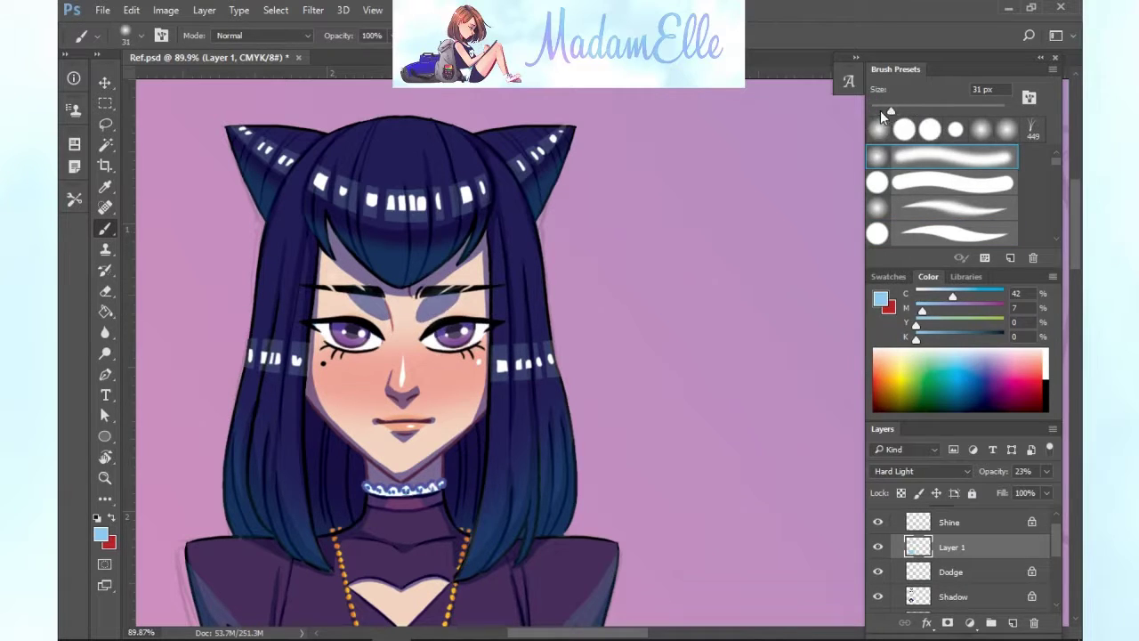
key(e)
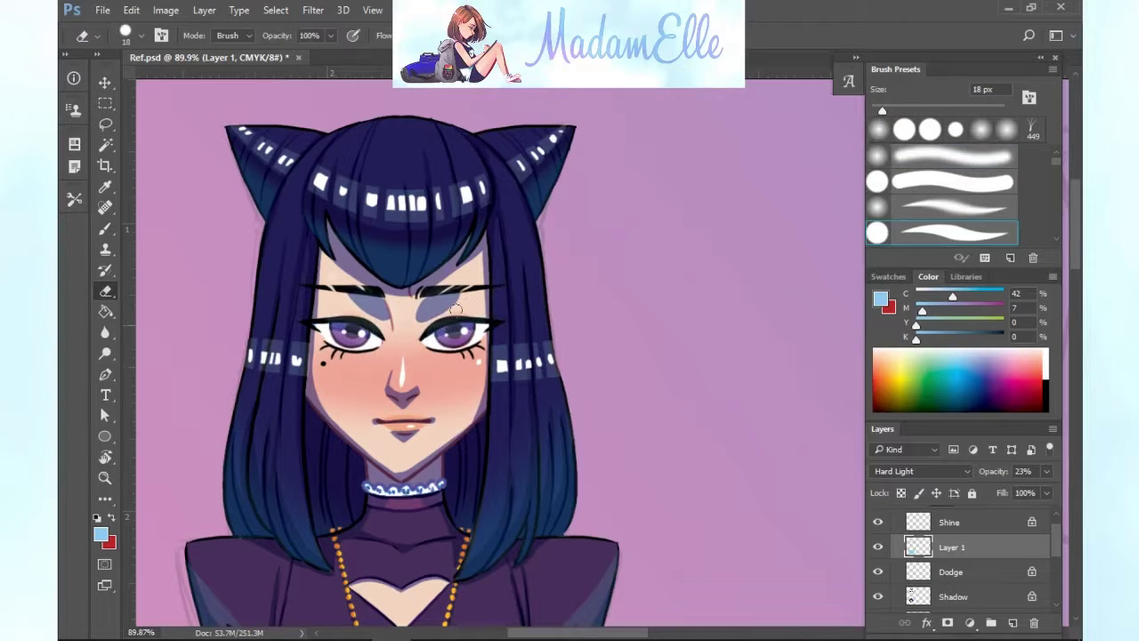
drag(483, 309, 492, 315)
drag(352, 316, 342, 310)
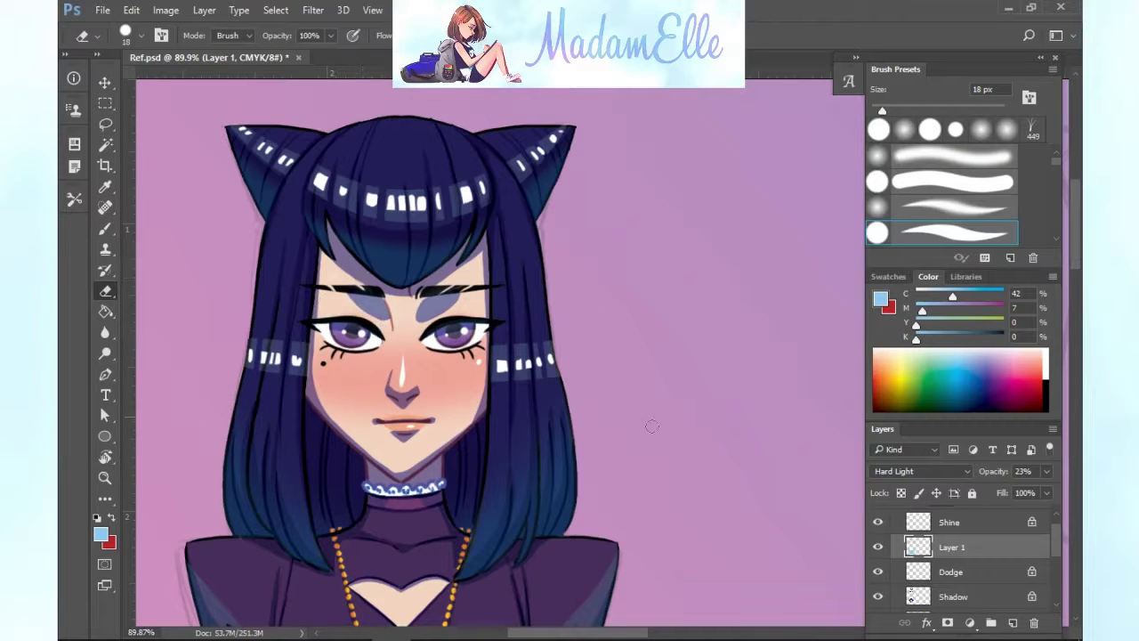
Paint light blue V-shaped highlights on both knees with a hard 24 px brush and trim them with an 18 px eraser.
scroll(627, 498, down, 4)
scroll(1076, 389, down, 8)
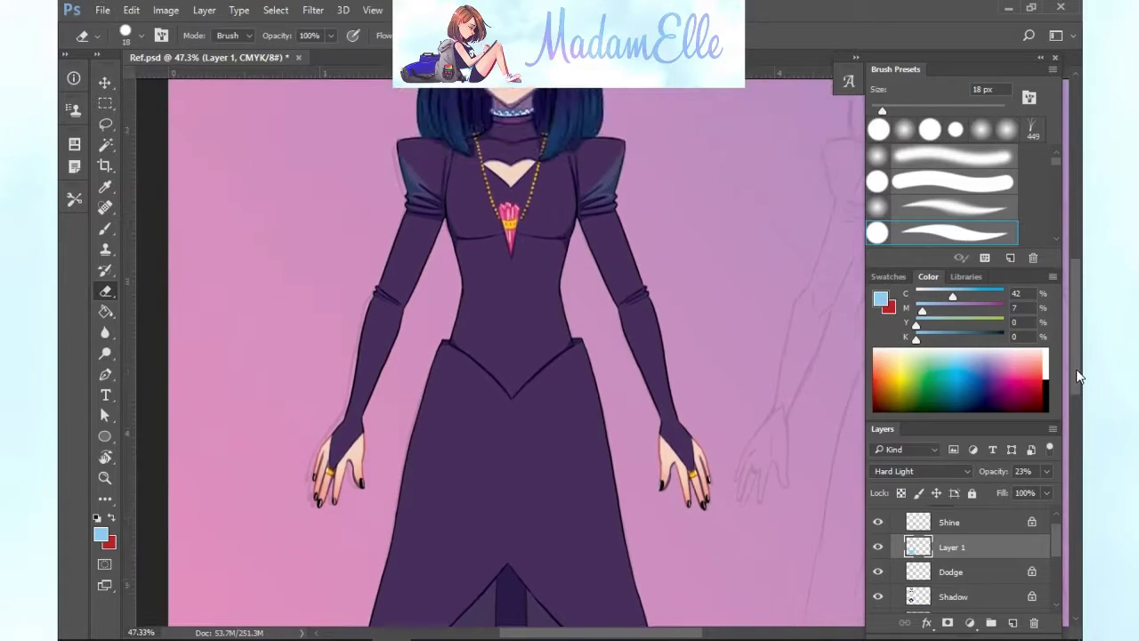
key(b)
drag(455, 302, 472, 327)
drag(564, 311, 545, 330)
key(ctrl+alt+z)
key(ctrl+alt+z)
mouse_move(485, 313)
mouse_down()
mouse_move(488, 302)
mouse_move(542, 318)
mouse_up()
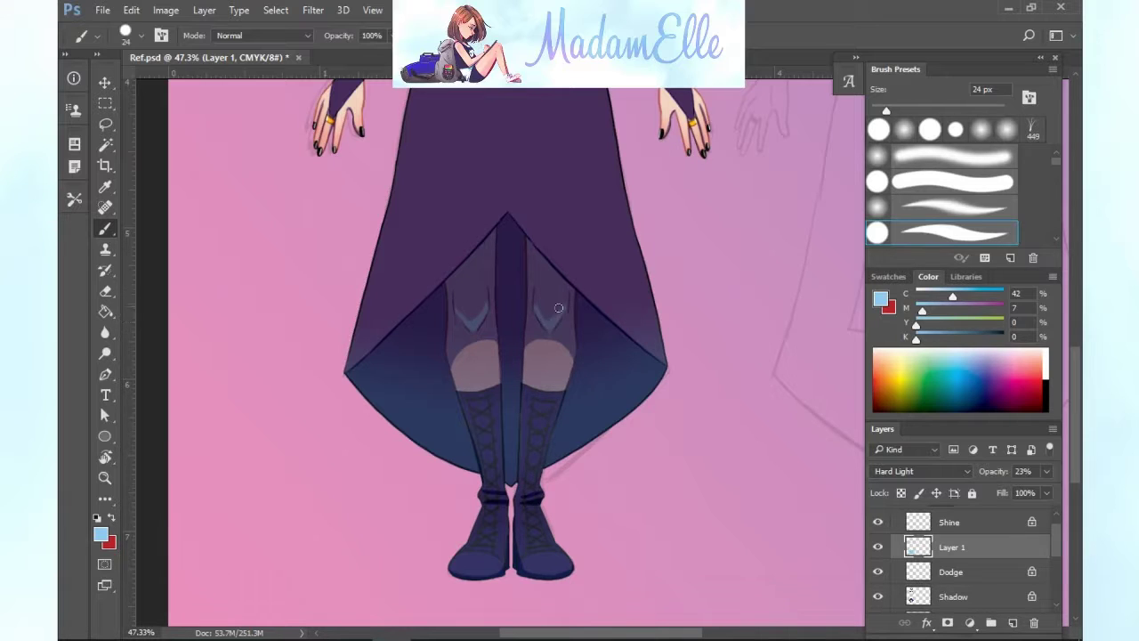
key(e)
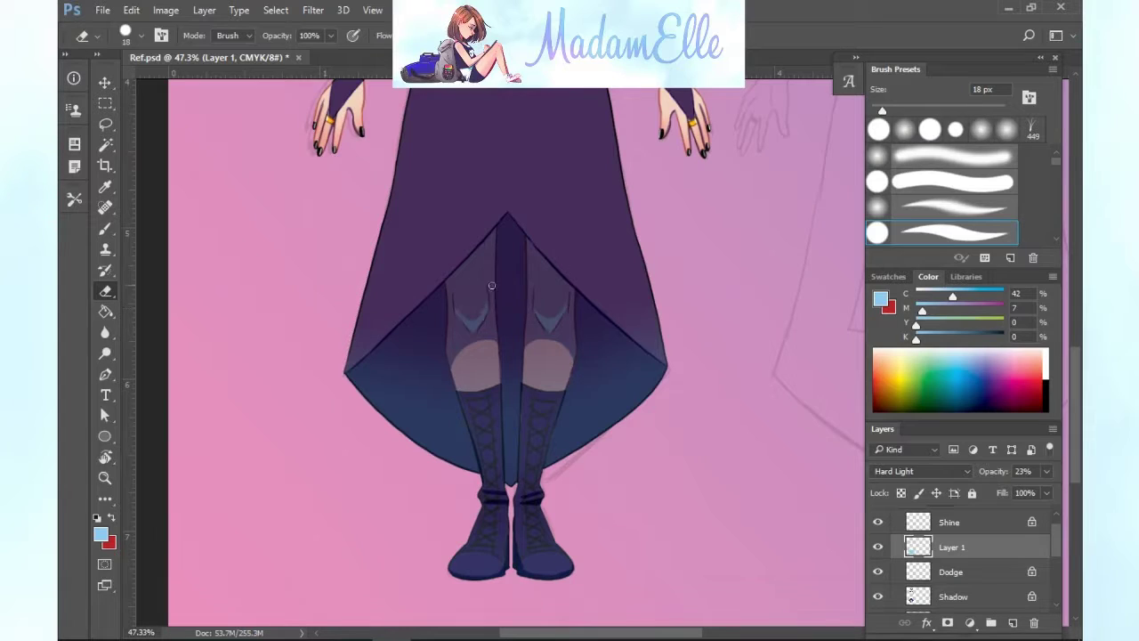
Erase the light blue tint from the ankles and laced fronts of both boots with a hard 64 px eraser, keeping the toes.
click(105, 229)
click(106, 293)
drag(881, 111, 912, 110)
mouse_move(470, 541)
mouse_down()
mouse_move(489, 548)
mouse_move(505, 527)
mouse_move(564, 555)
mouse_up()
key(ctrl+z)
mouse_move(566, 502)
mouse_down()
mouse_move(529, 534)
mouse_move(557, 525)
mouse_move(518, 546)
mouse_move(551, 545)
mouse_up()
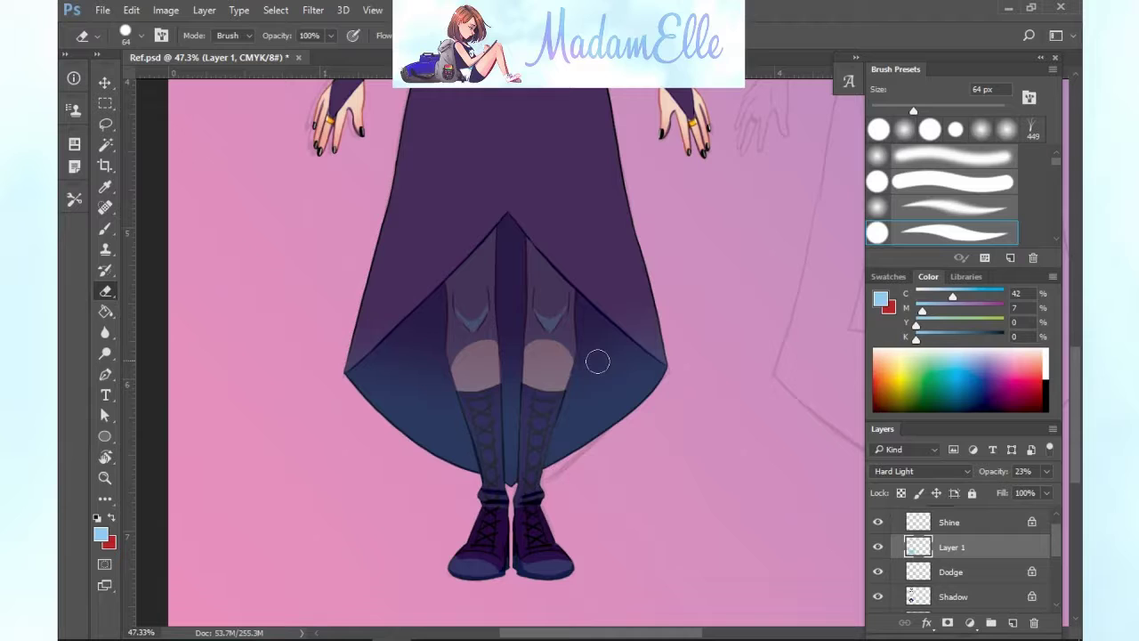
click(890, 125)
scroll(640, 464, down, 3)
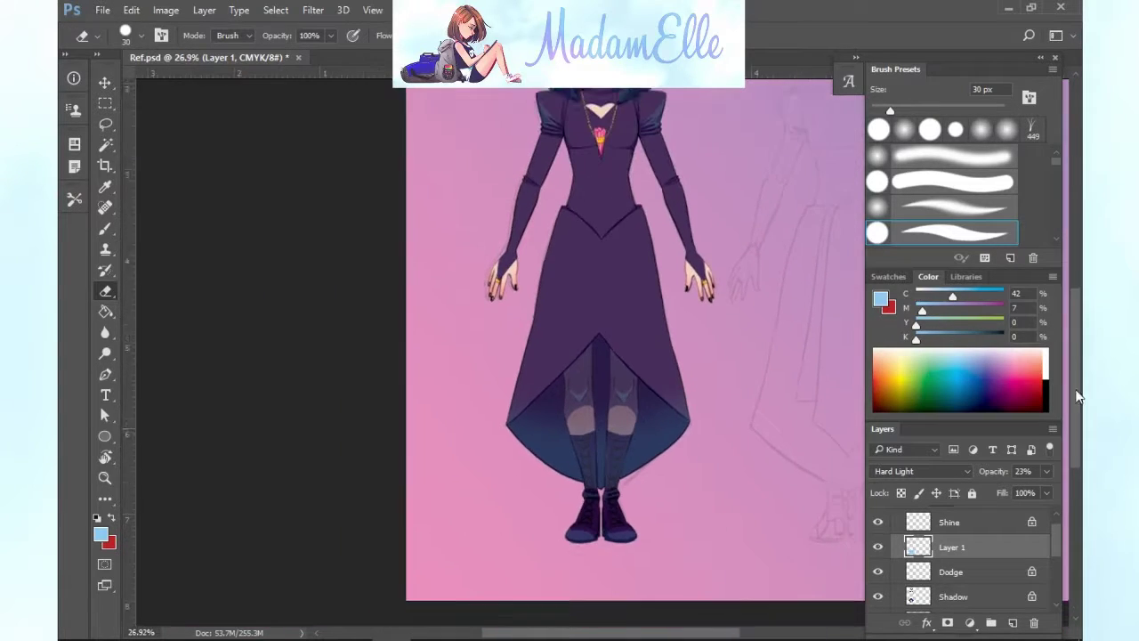
Try to paint light blue down one side of the skirt with an enlarged hard brush.
drag(628, 633, 647, 633)
click(105, 228)
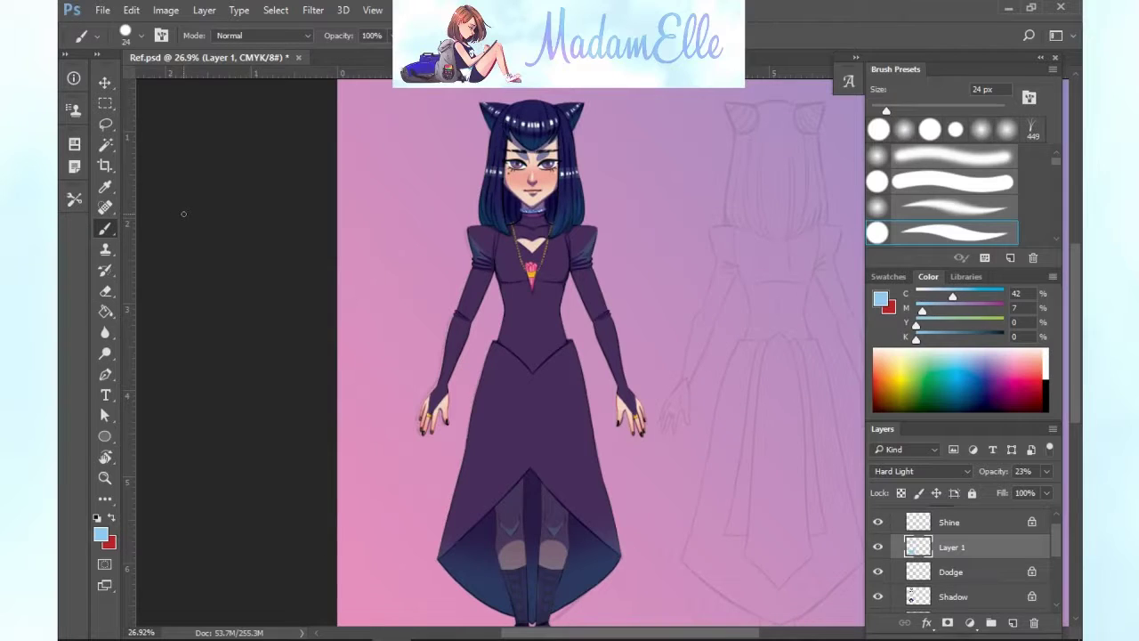
drag(886, 111, 918, 111)
drag(588, 379, 613, 510)
key(ctrl+z)
drag(578, 349, 613, 529)
key(ctrl+z)
Try to paint light blue edge strokes on both sides of the skirt with a hard 37 px brush.
scroll(586, 388, up, 1)
drag(1079, 298, 1079, 354)
scroll(566, 467, up, 1)
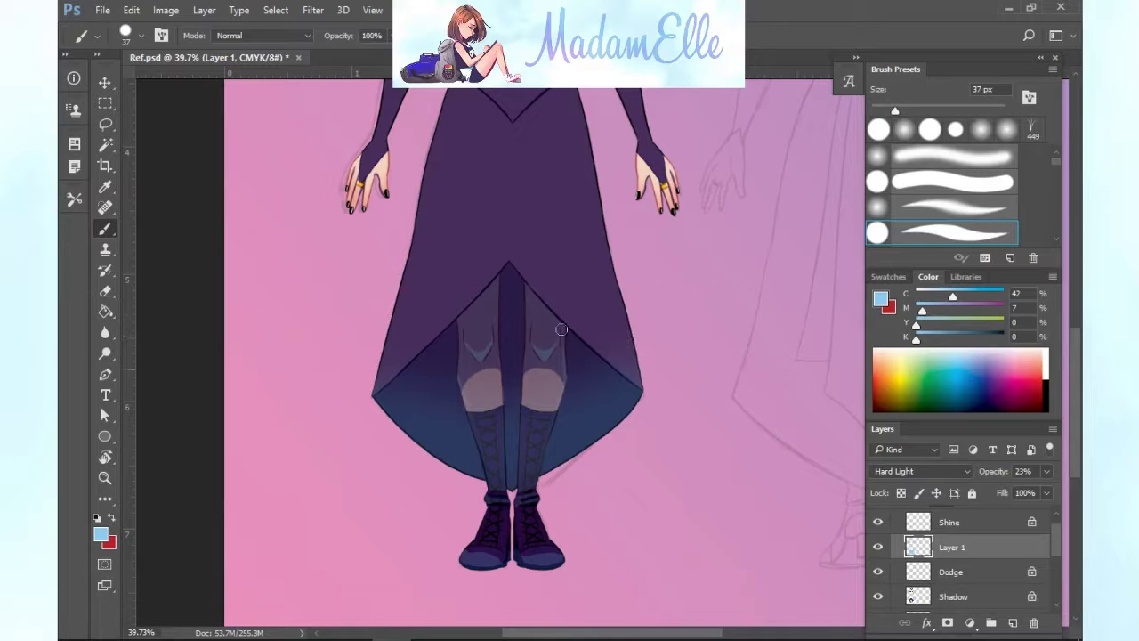
drag(1076, 354, 1076, 312)
drag(431, 287, 418, 398)
drag(423, 356, 410, 417)
drag(575, 235, 603, 401)
key(ctrl+alt+z)
key(ctrl+alt+z)
key(ctrl+alt+z)
Paint a thin light blue strip along each outer edge of the skirt from waist to hem with the 37 px brush.
drag(451, 235, 382, 513)
mouse_move(574, 233)
mouse_down()
mouse_move(605, 425)
mouse_move(604, 408)
mouse_move(641, 525)
mouse_up()
key(ctrl+alt+z)
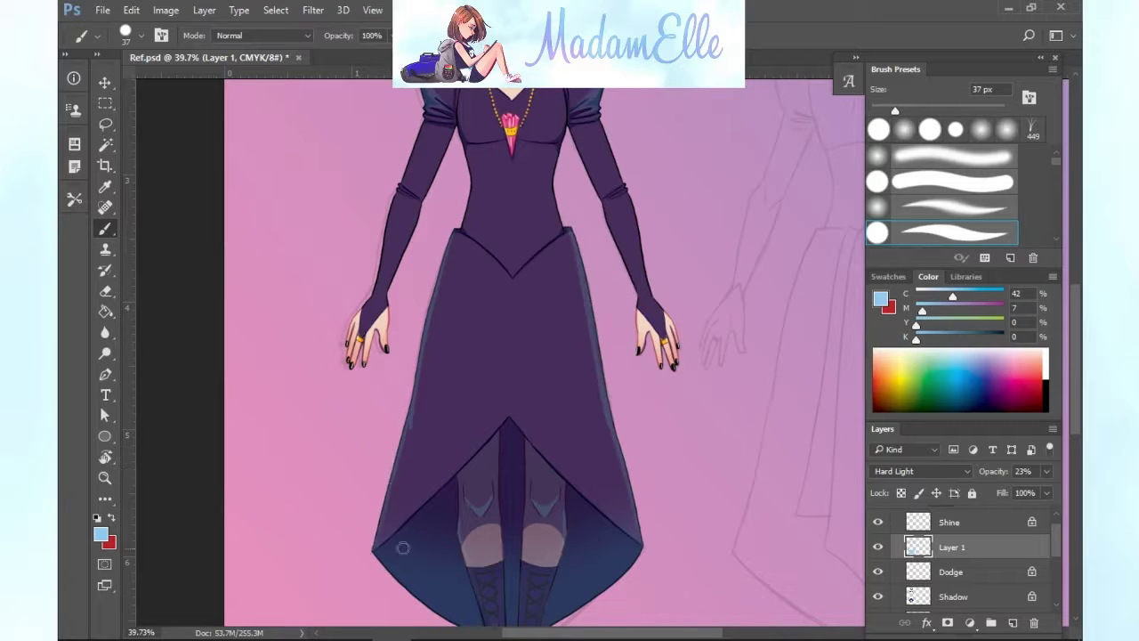
Paint light blue along the inner edges of both sleeves and the sides of the bodice with the hard 37 px brush.
scroll(367, 570, up, 2)
key(ctrl+alt+z)
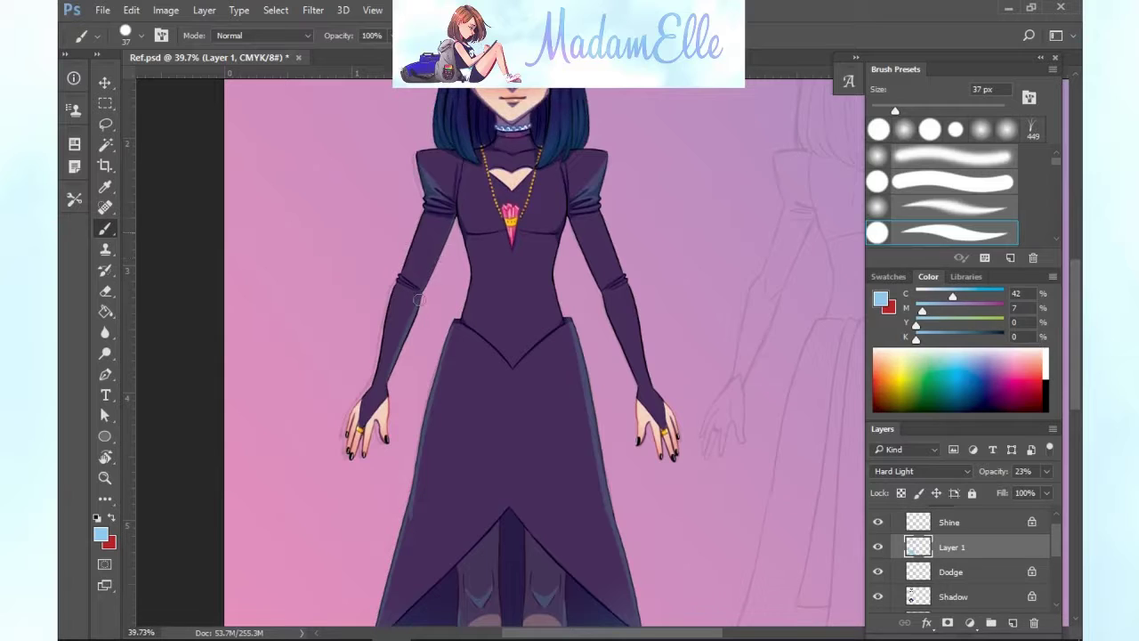
drag(579, 246, 635, 387)
drag(610, 308, 635, 371)
scroll(560, 383, up, 3)
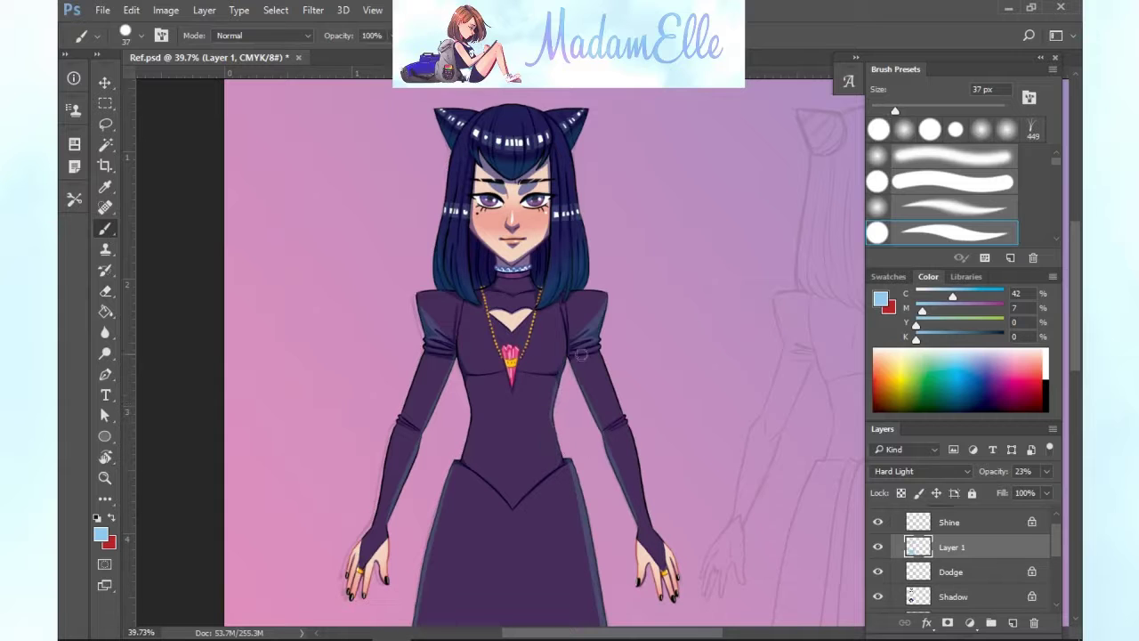
Refine the light blue edges on the bodice with a hard 30 px eraser and touch up around the pendant with a 14 px brush.
scroll(536, 273, up, 2)
key(e)
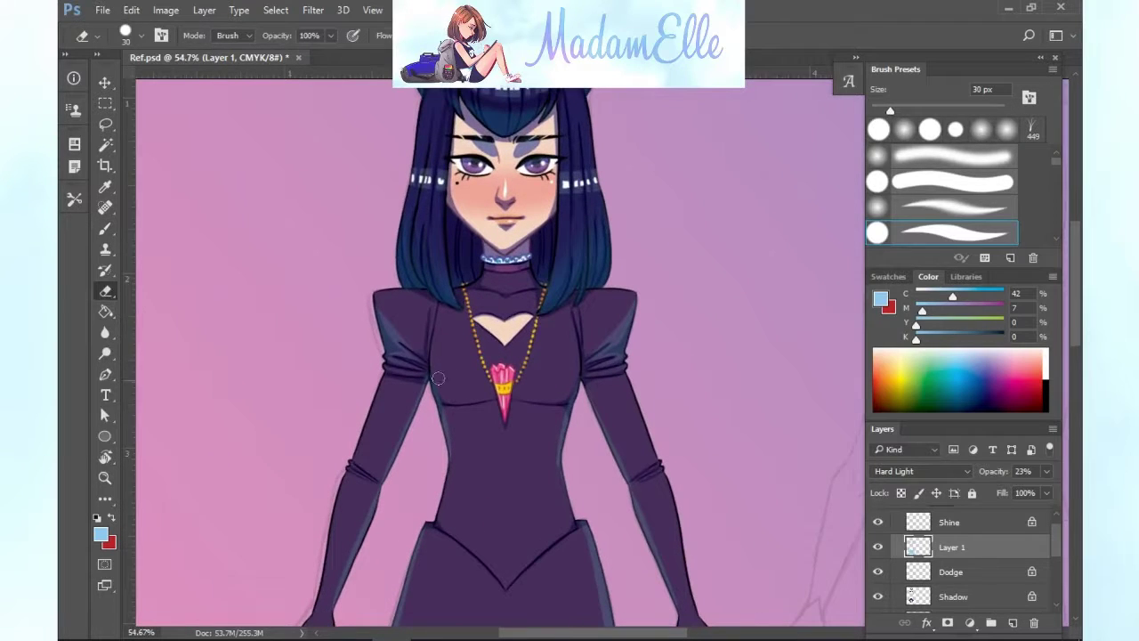
key(b)
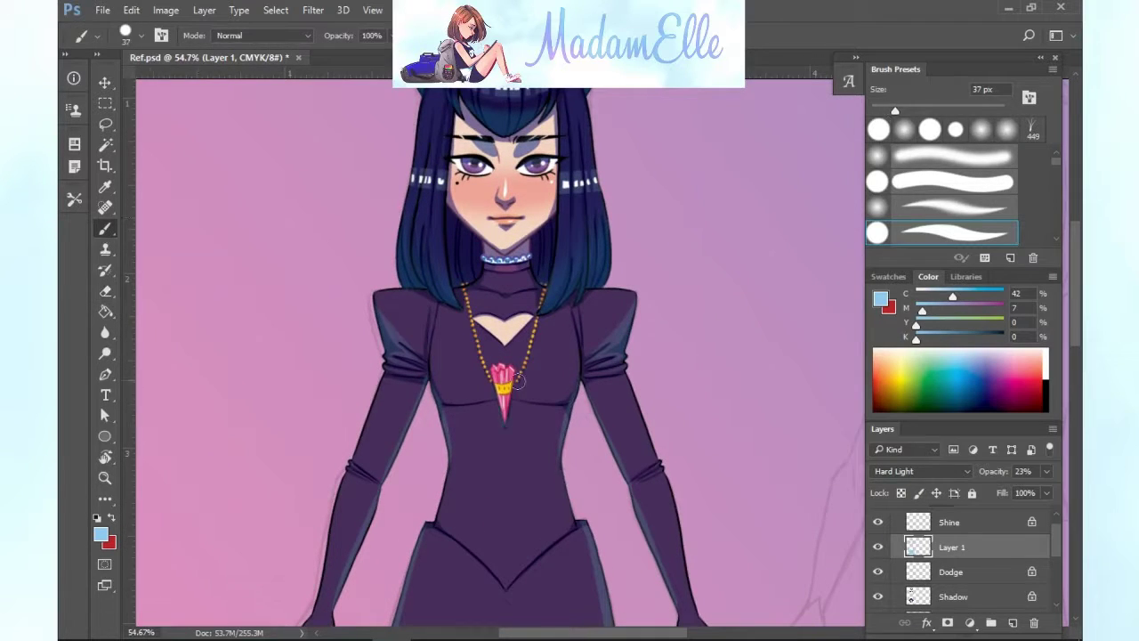
scroll(536, 322, up, 3)
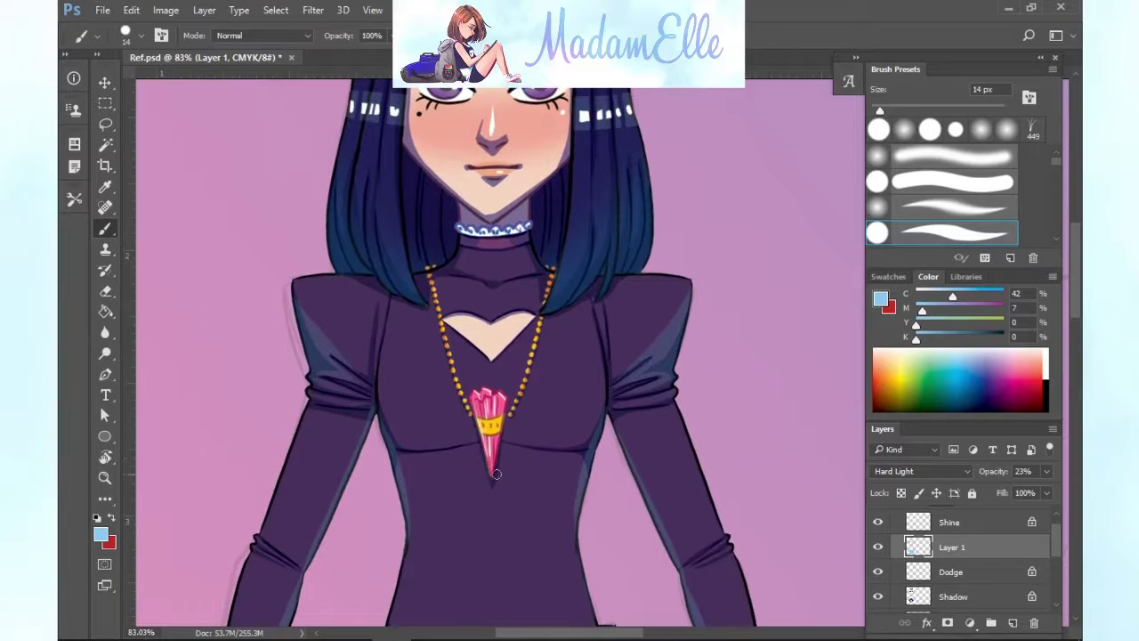
scroll(518, 432, down, 3)
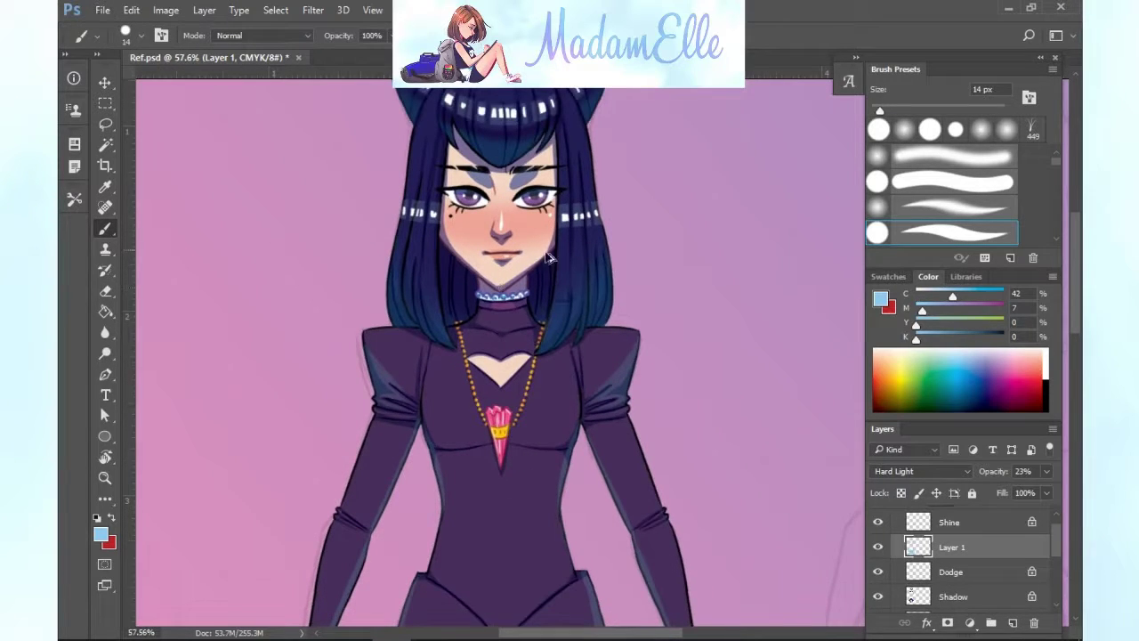
Paint light blue along the outer edges of the hair below the cat ears with the hard 14 px brush.
scroll(549, 257, down, 2)
scroll(559, 233, up, 2)
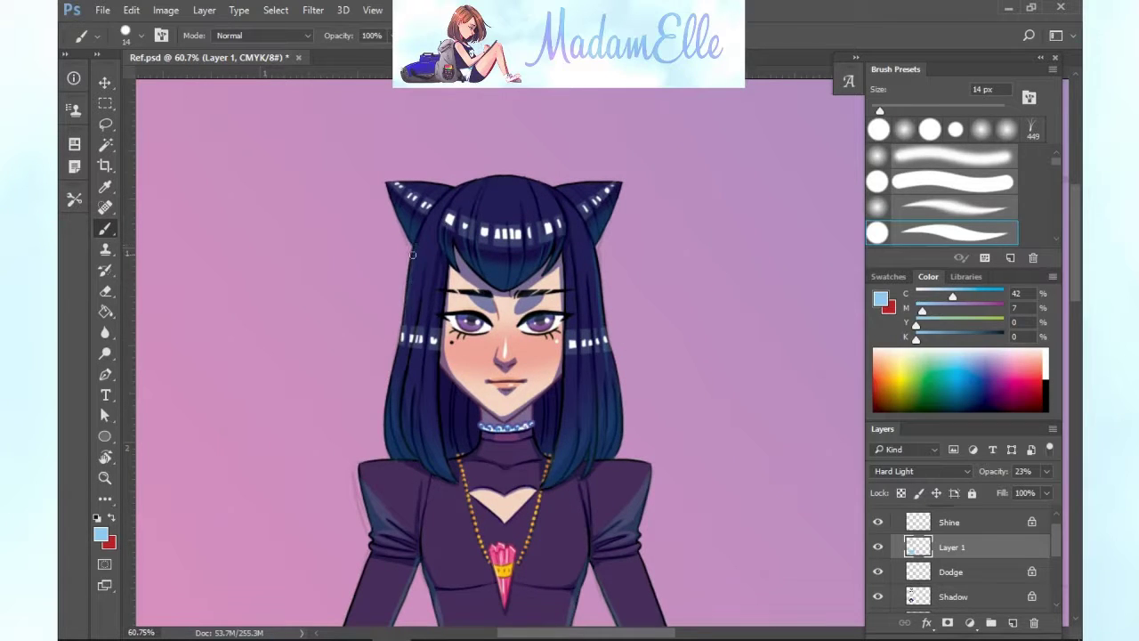
drag(592, 244, 611, 355)
scroll(583, 231, down, 4)
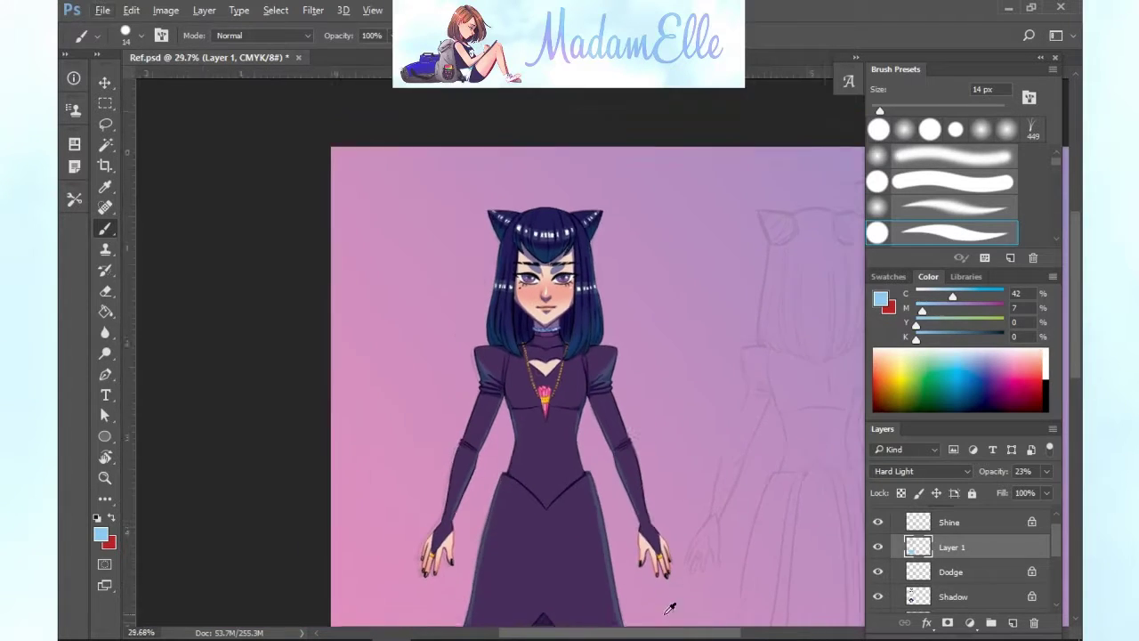
scroll(670, 608, down, 2)
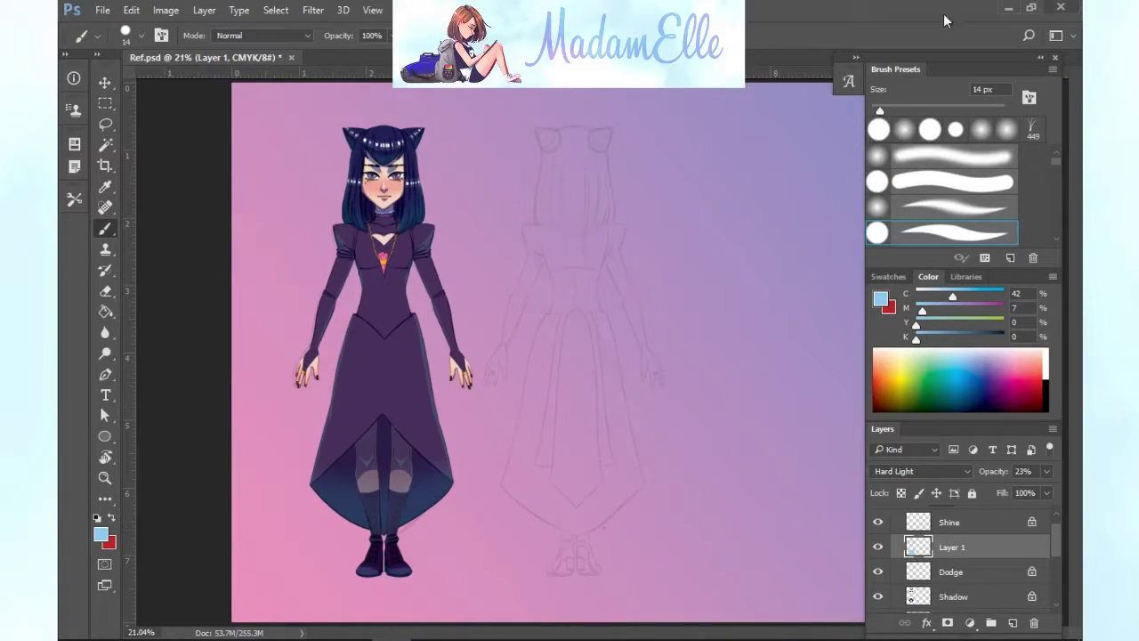